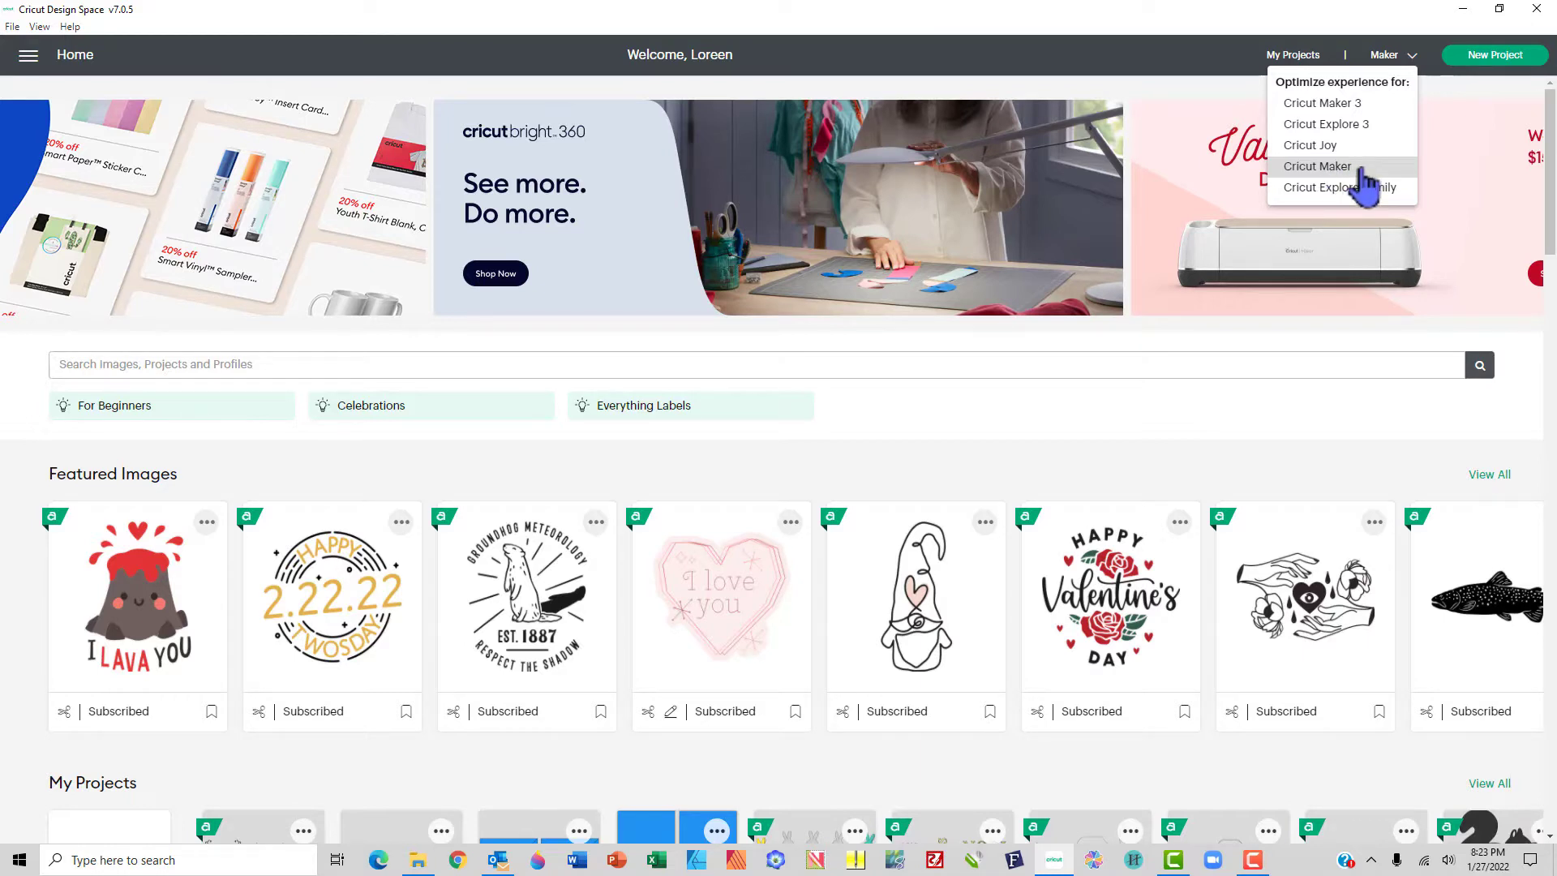
- Optimize the software for the Cricut Maker and start a new project, replacing the unsaved one
click(1363, 167)
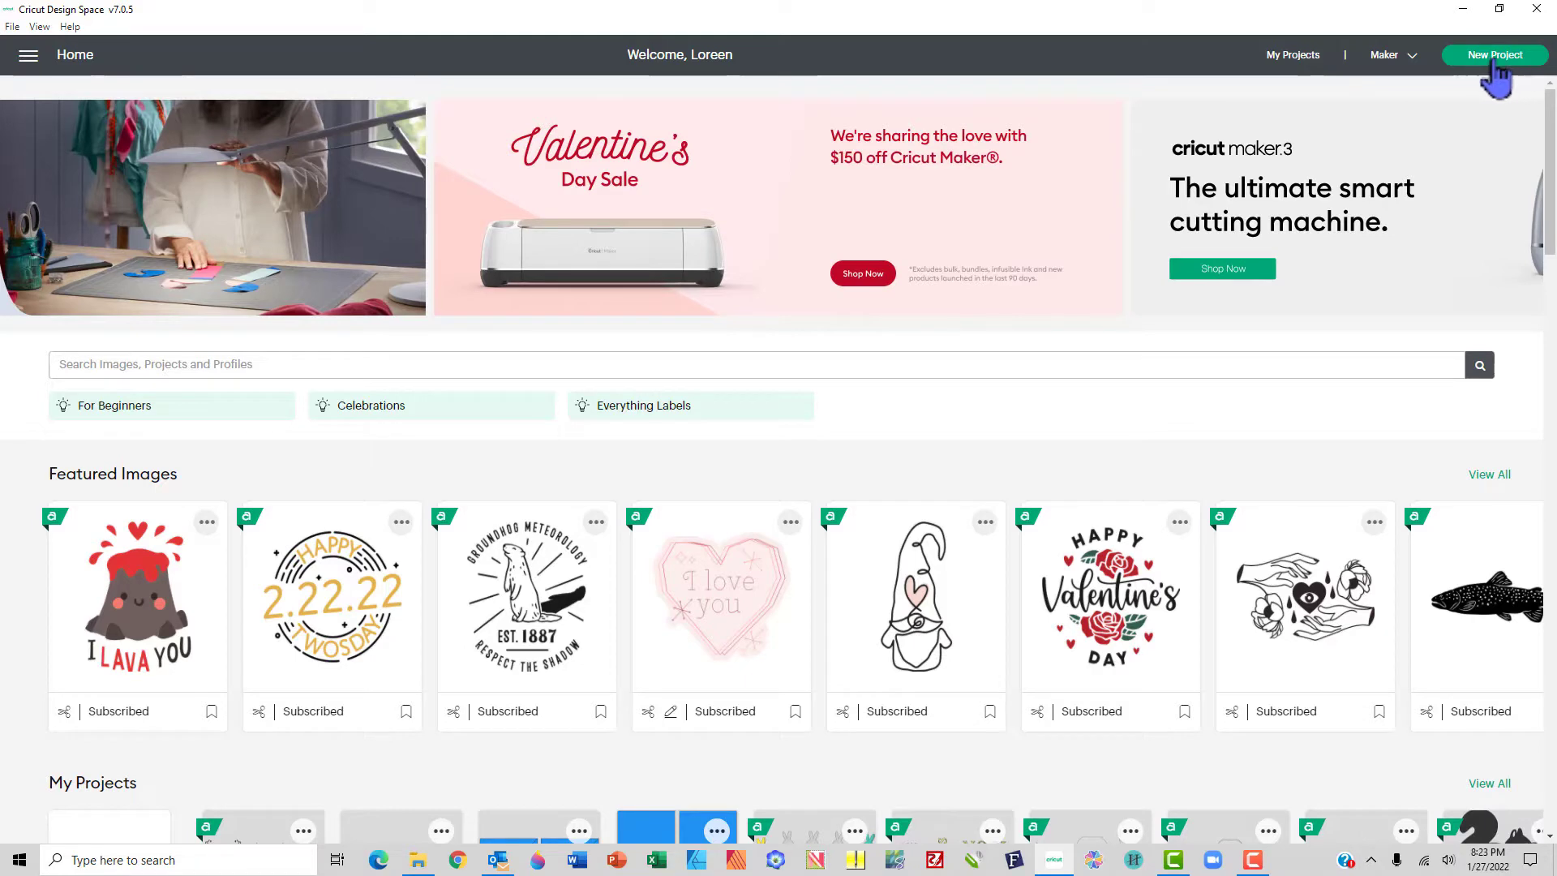
click(1495, 56)
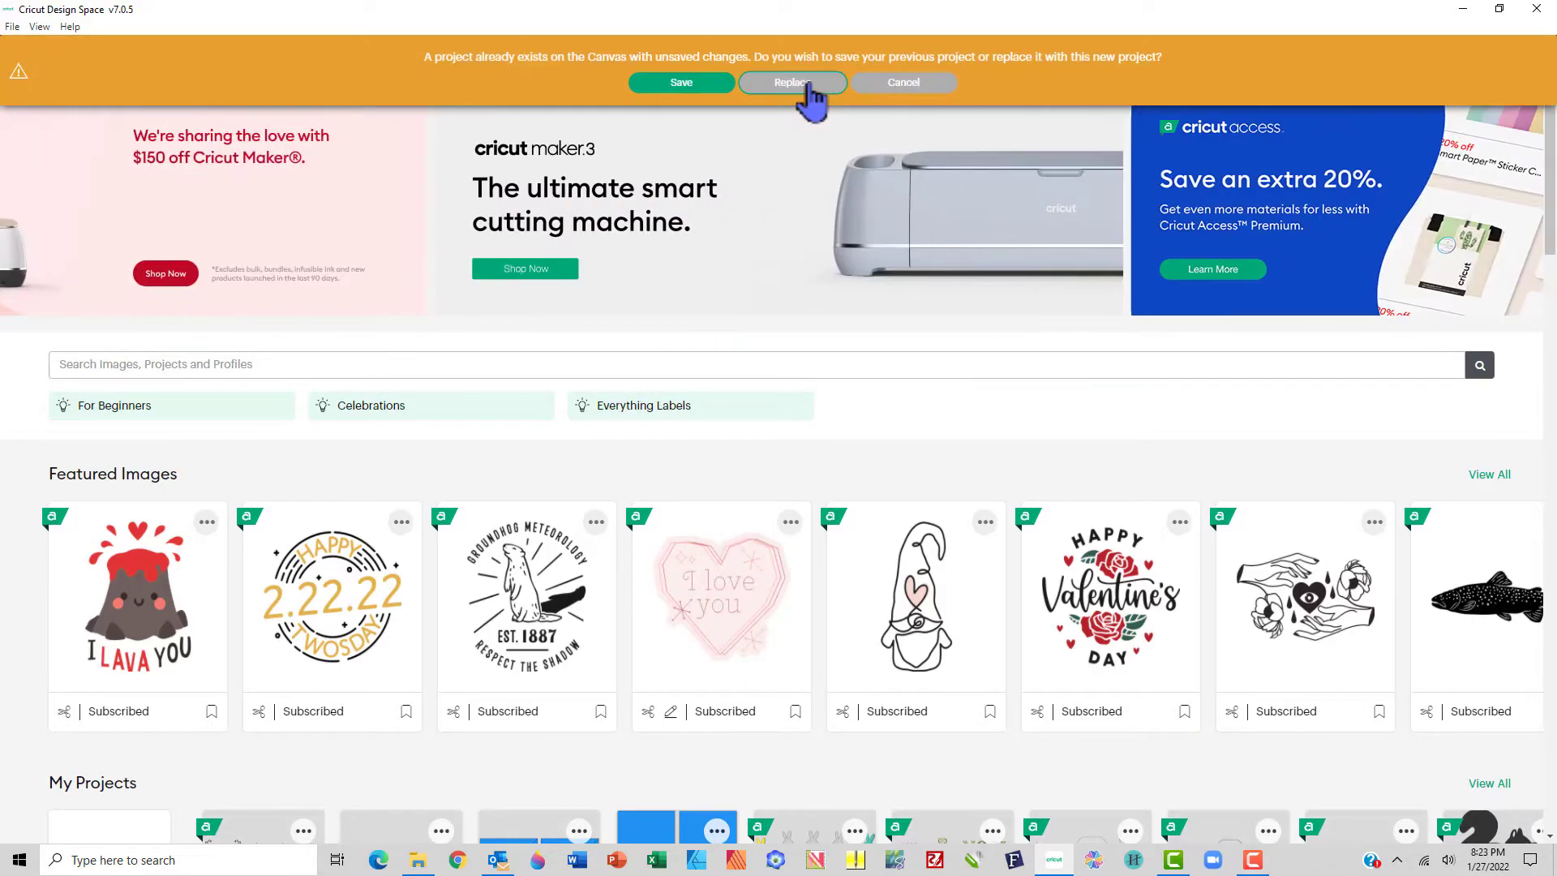
click(809, 83)
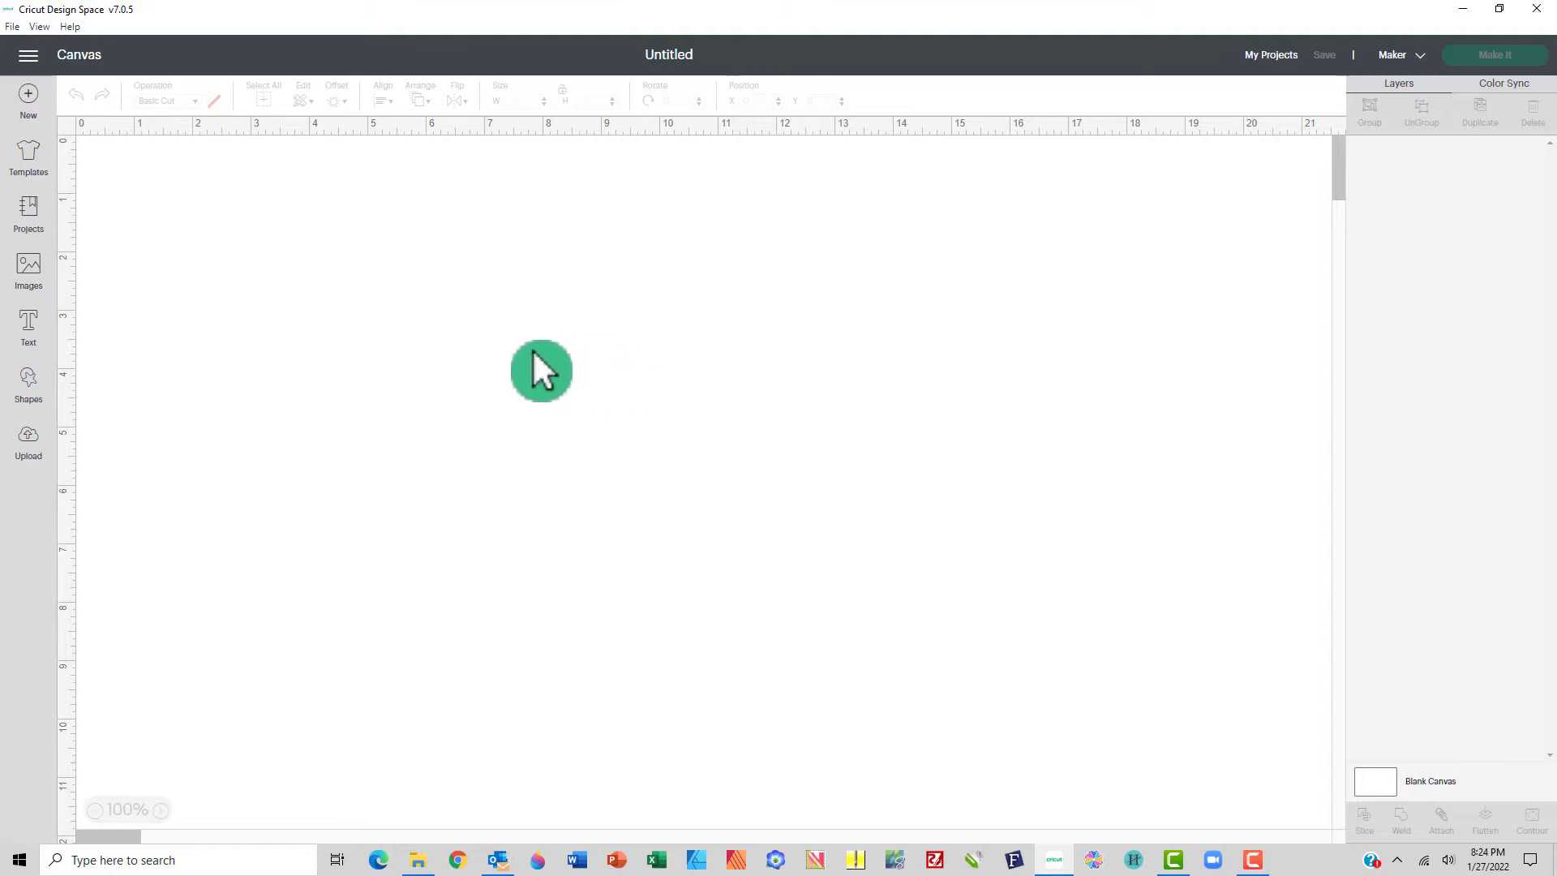
- Insert a free square shape and move it to about X 9.9, Y 3.7 on the canvas
click(29, 380)
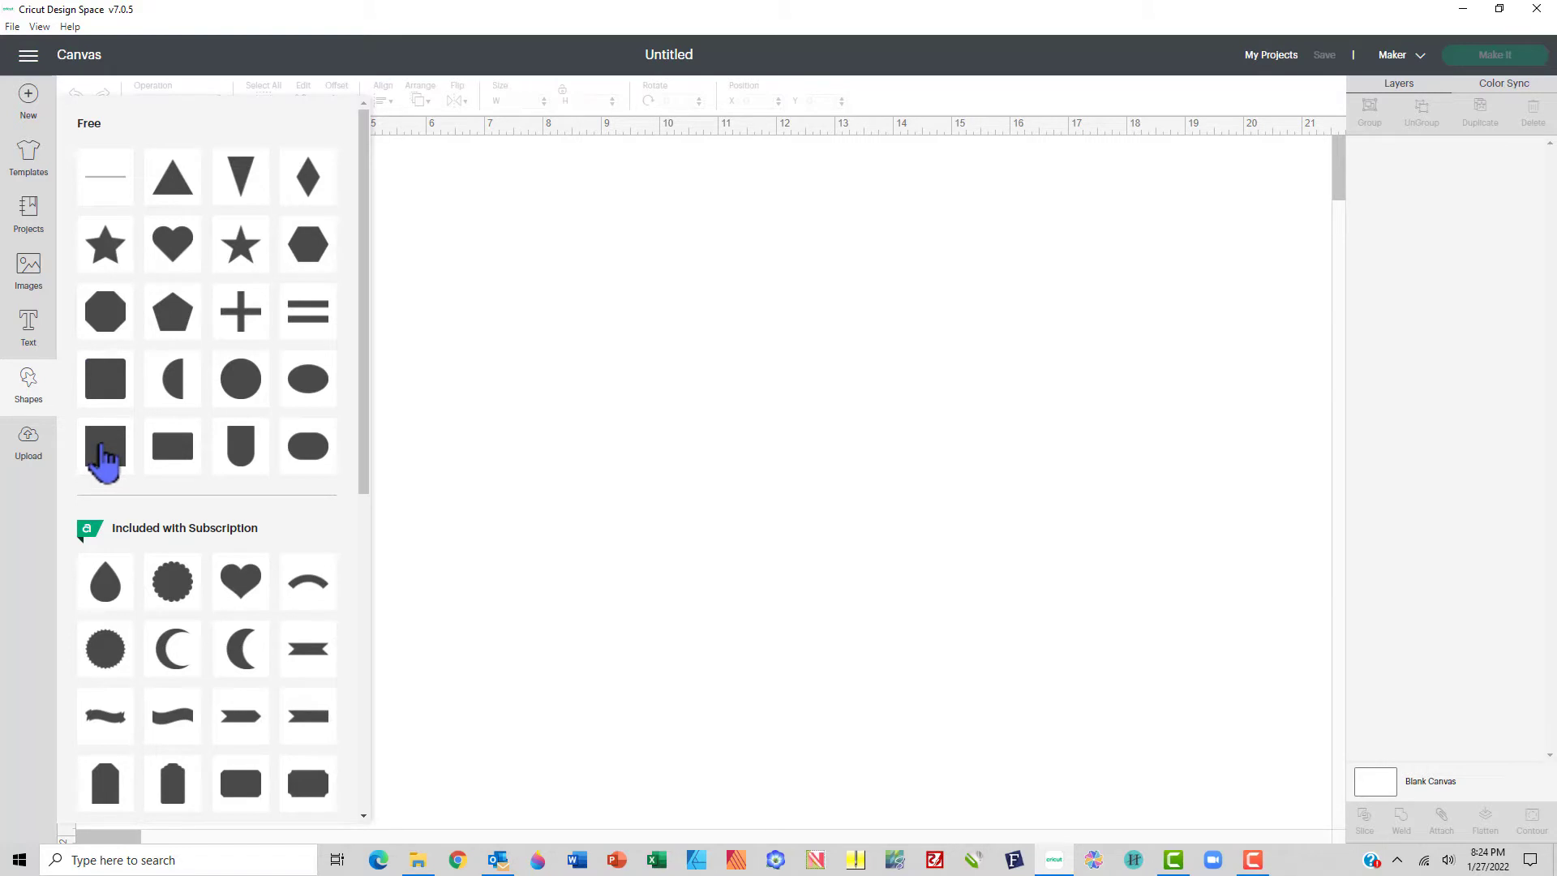
click(105, 454)
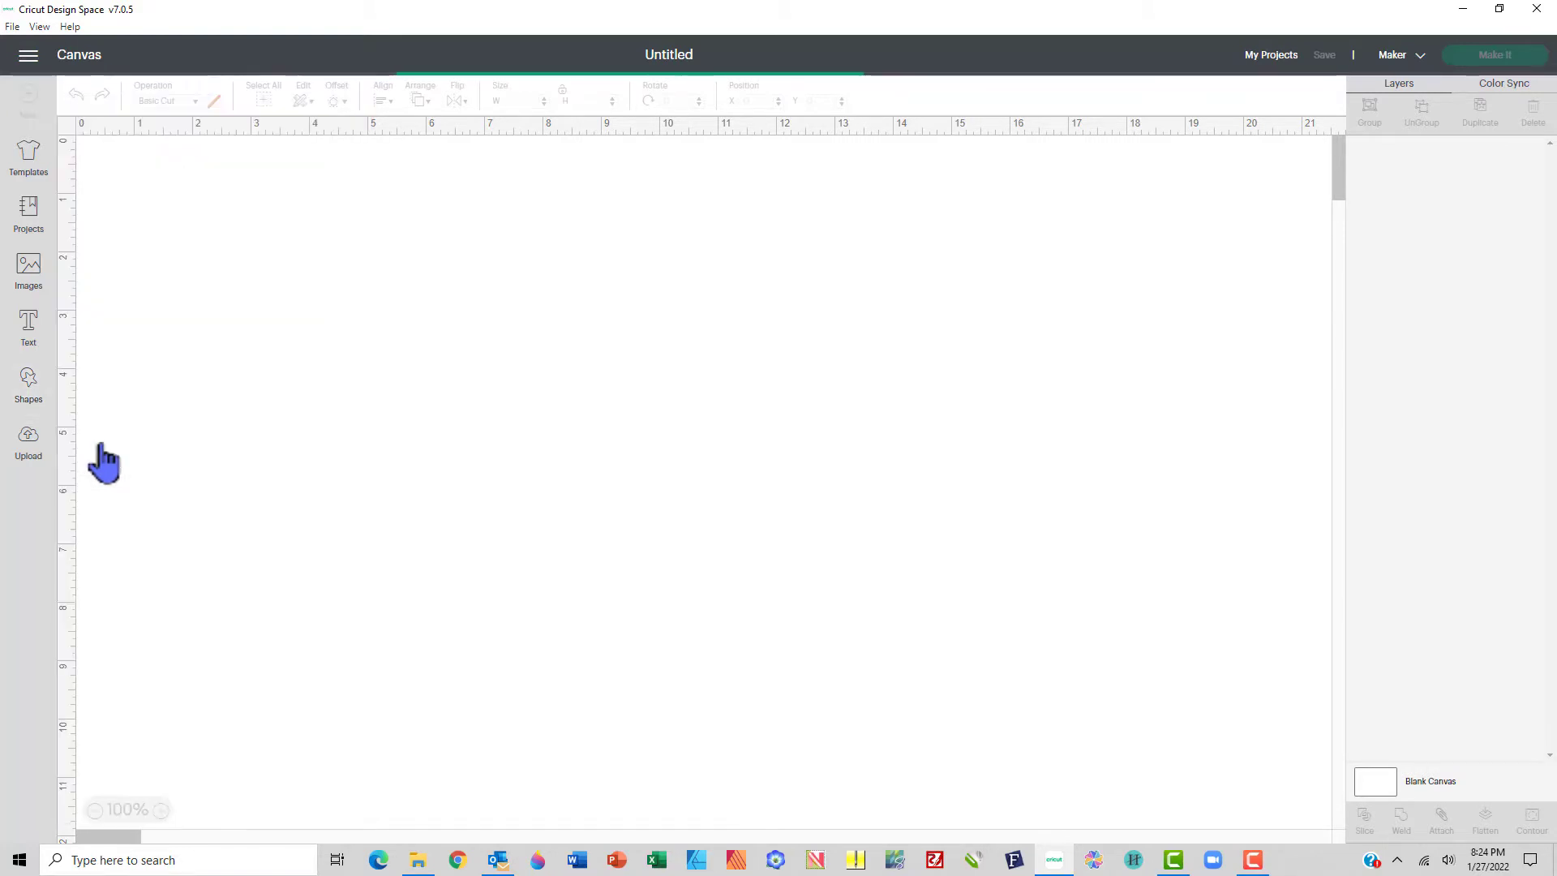
drag(163, 235, 713, 408)
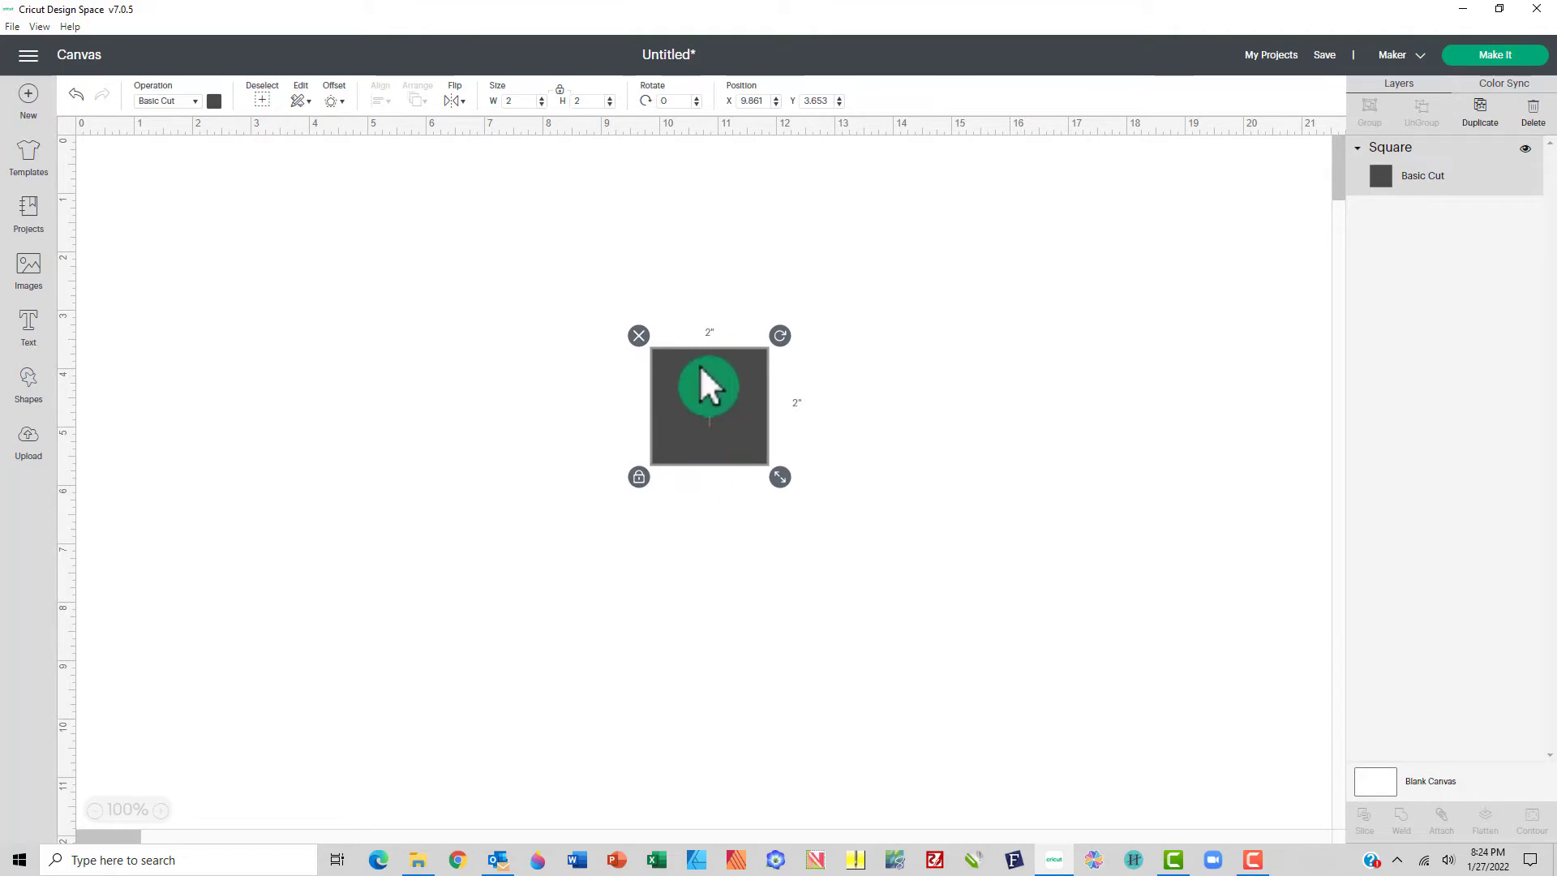
- Change the square's material color to medium blue
click(214, 101)
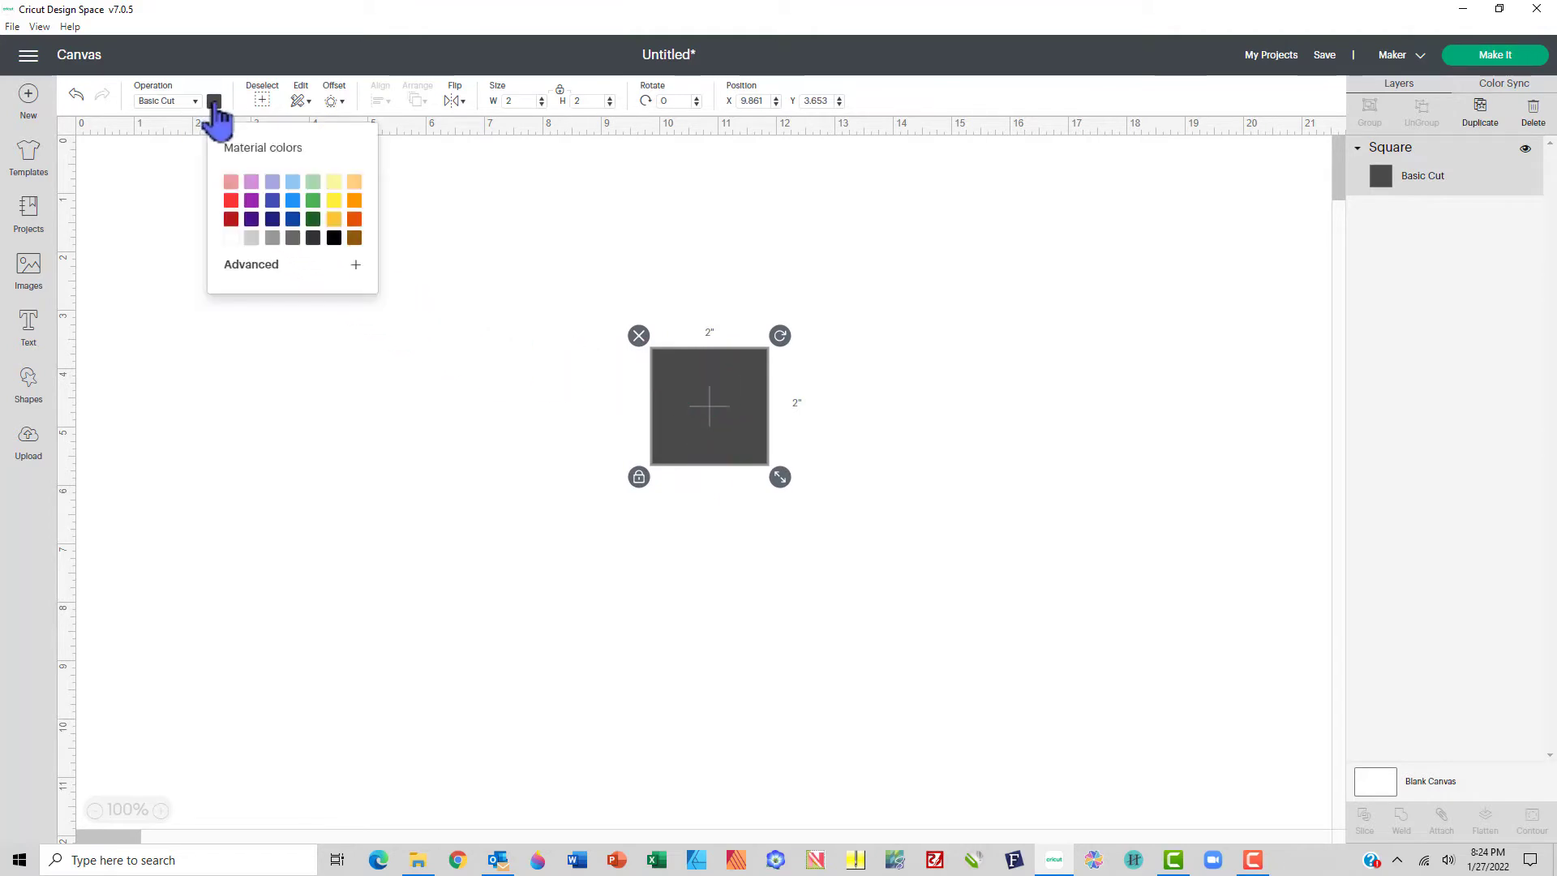
click(293, 201)
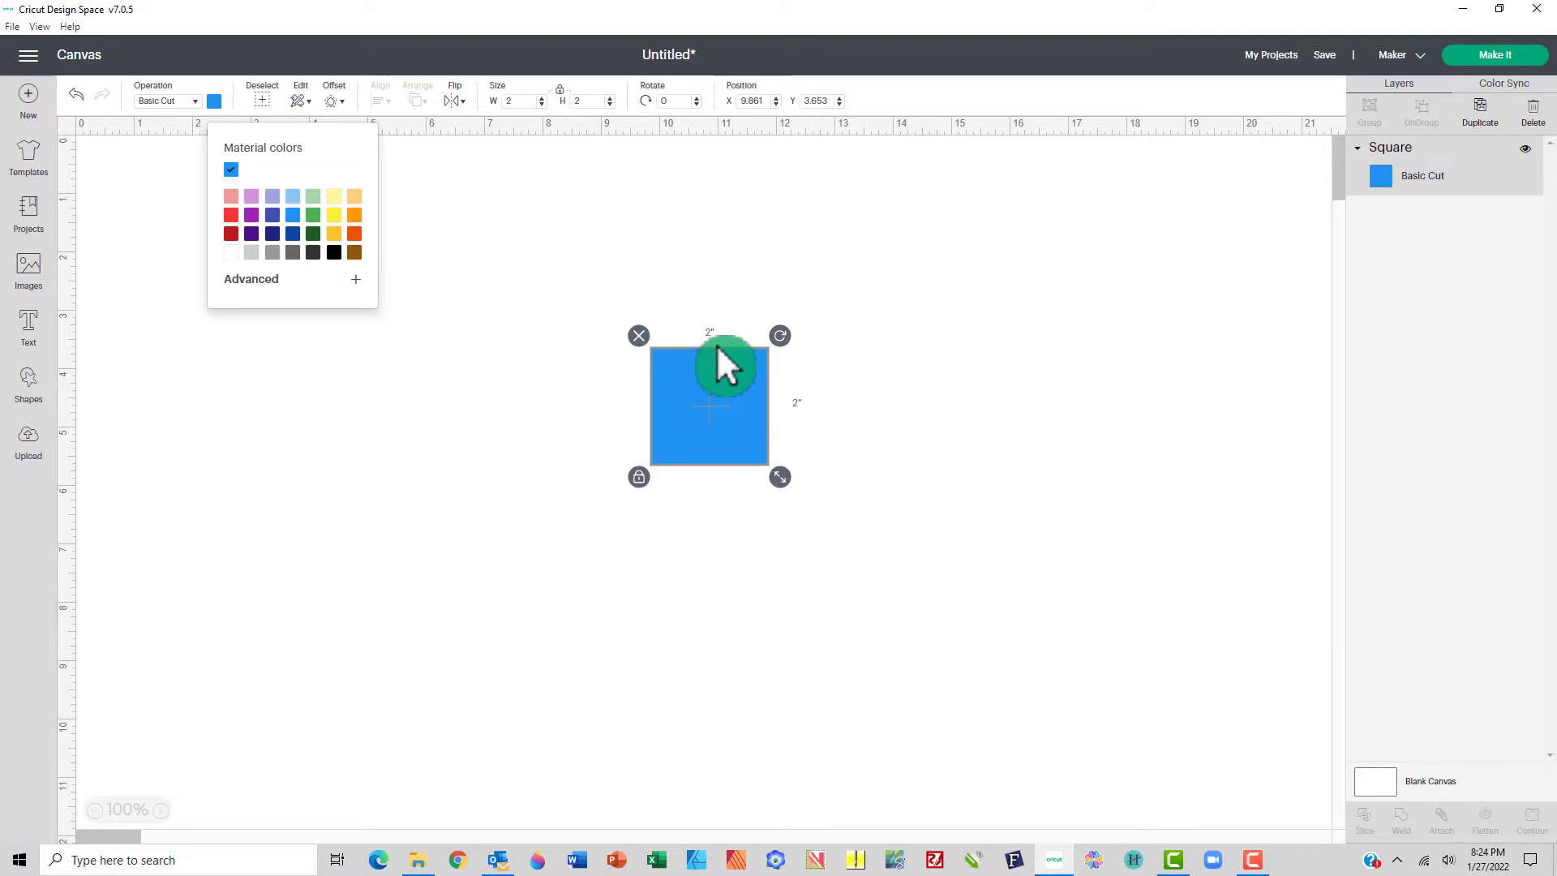
click(543, 293)
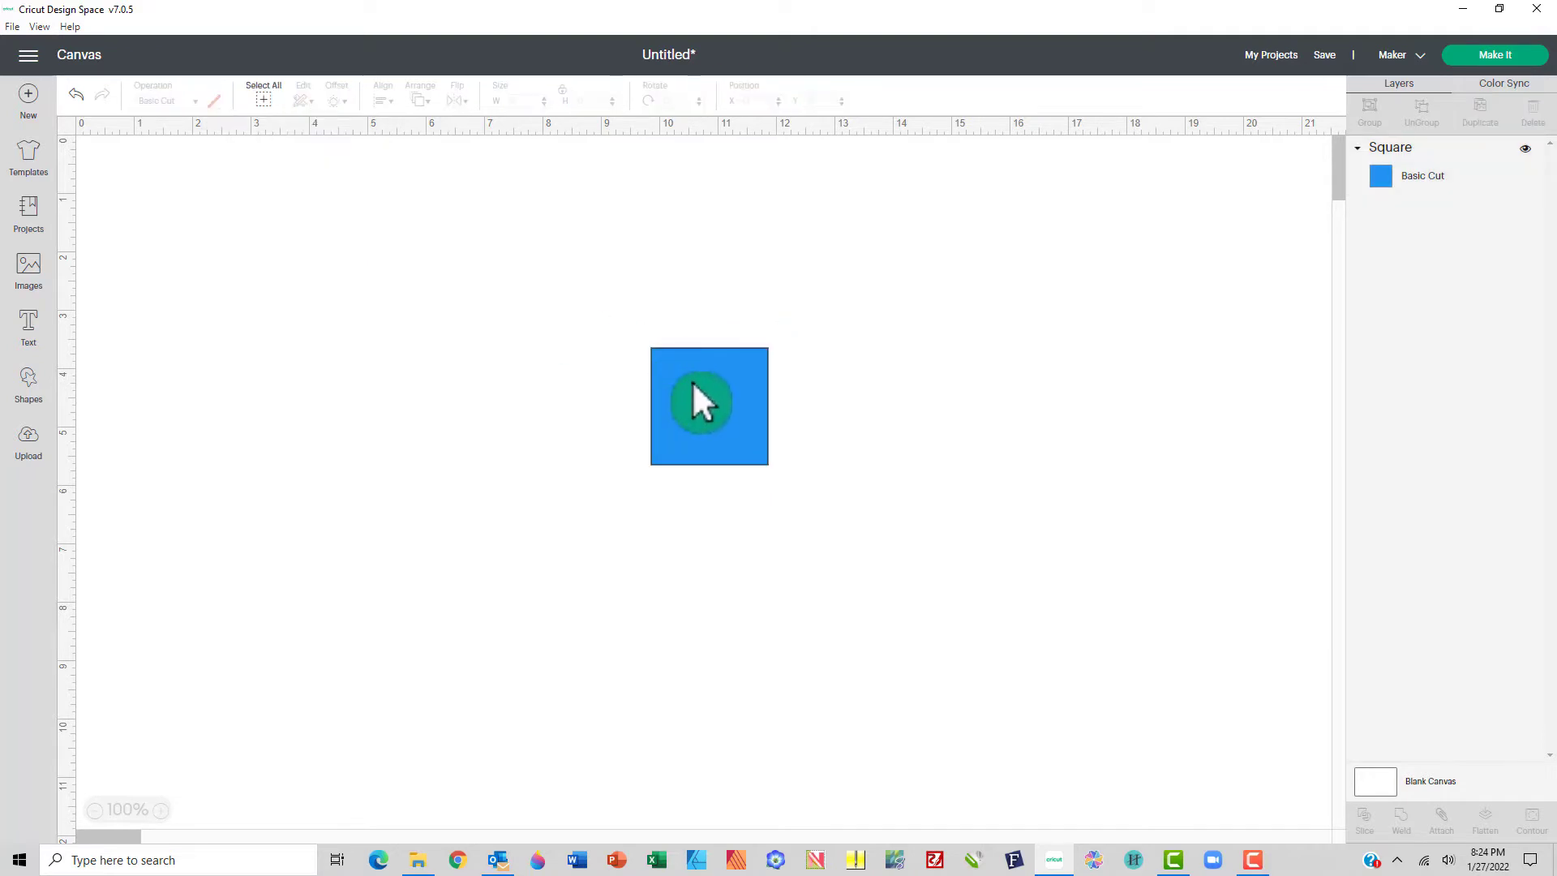
- Set the blue square's width to 3 inches with locked proportions and move it to about X 1.2, Y 0.7
click(693, 381)
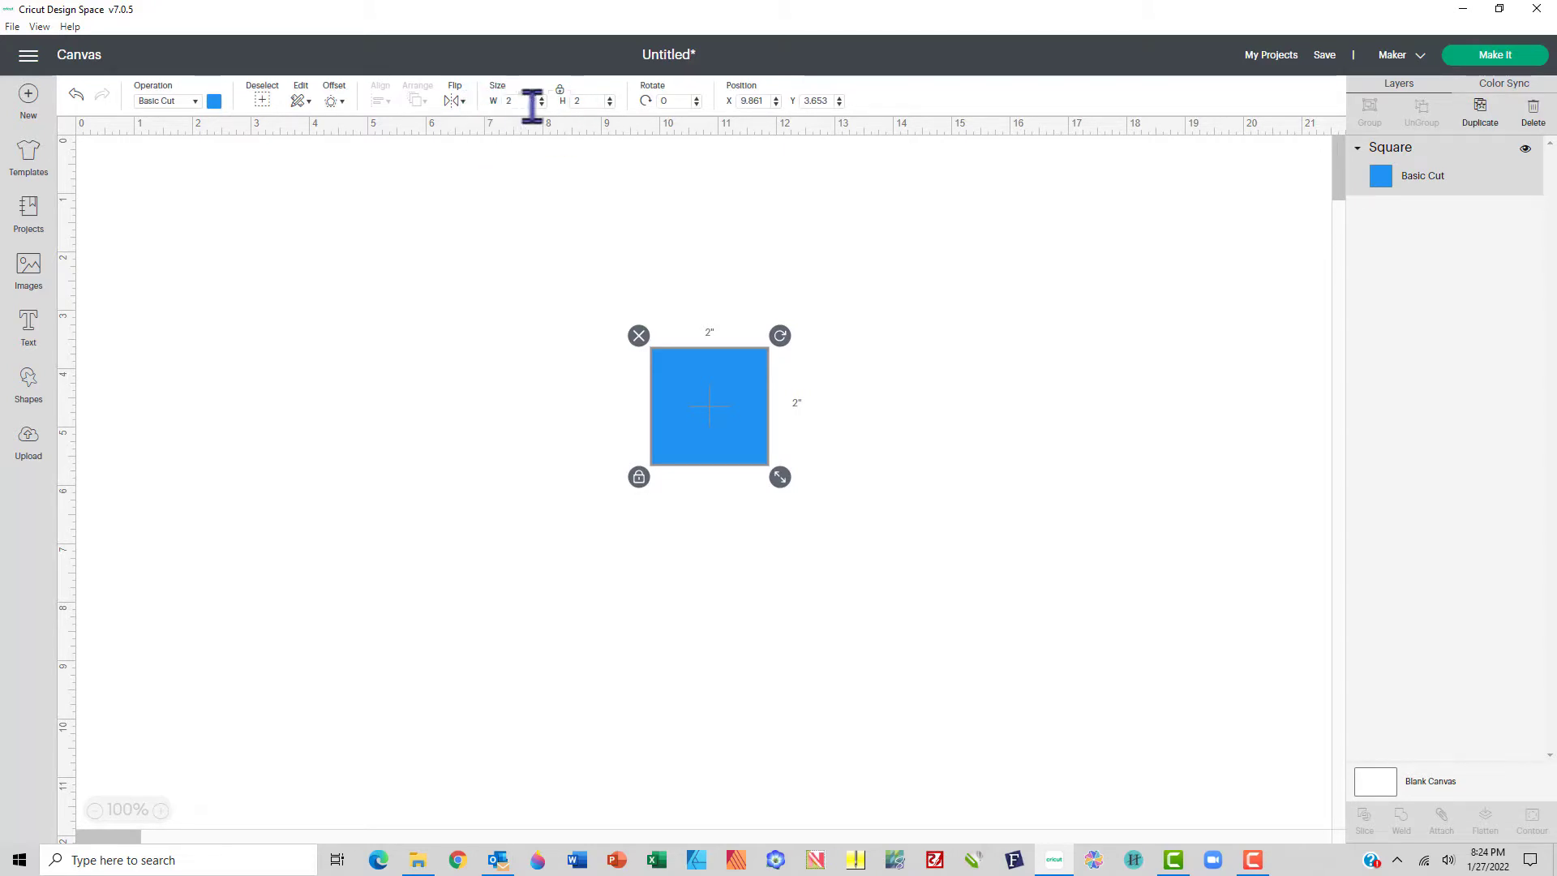
click(496, 103)
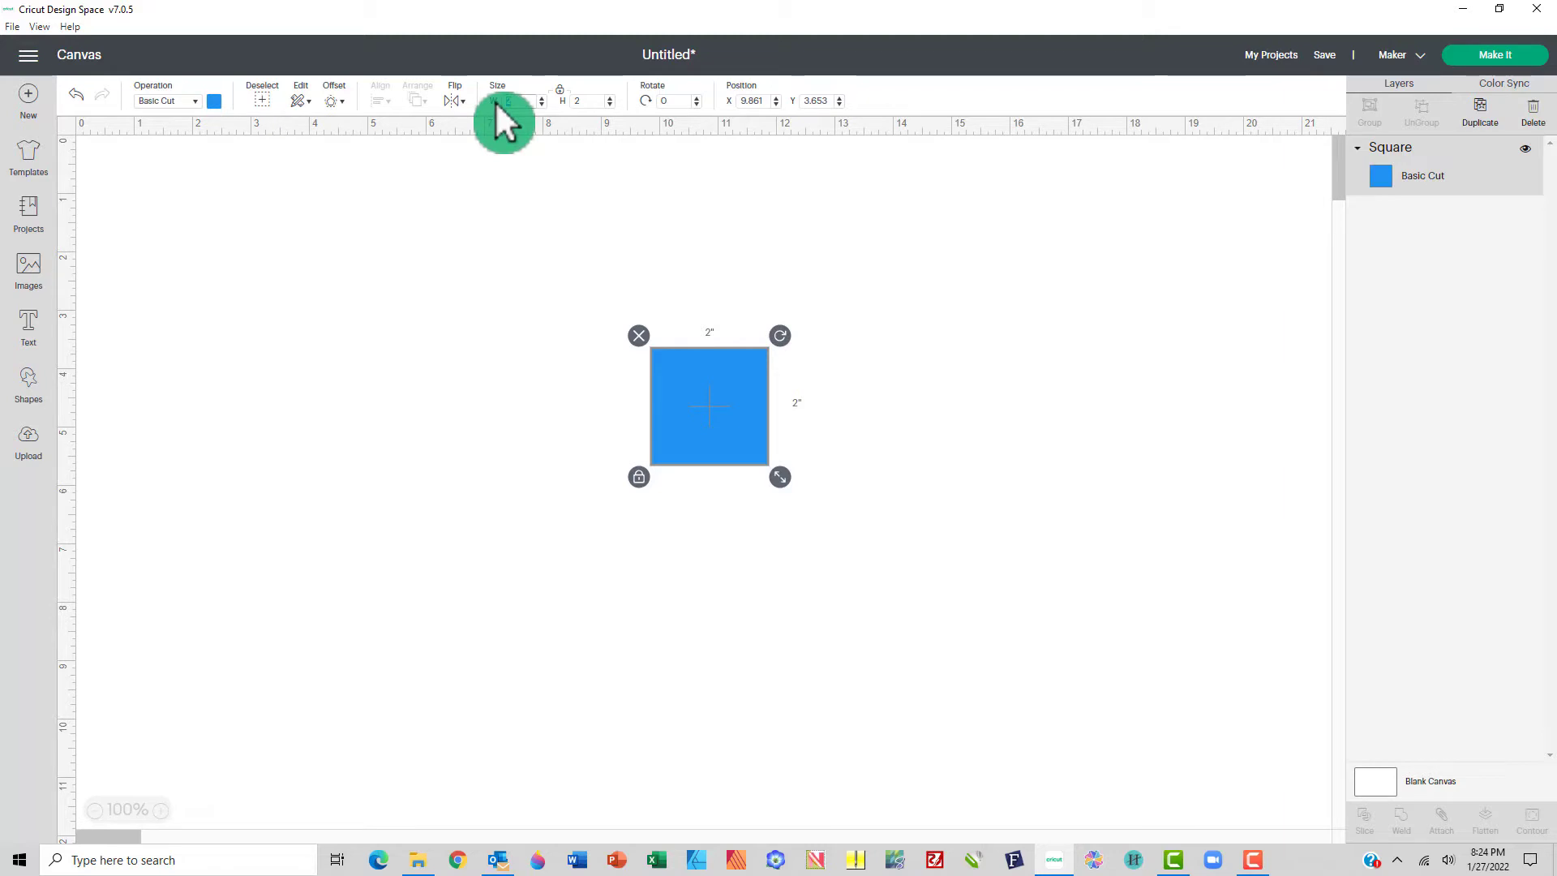
text(3)
key(Tab)
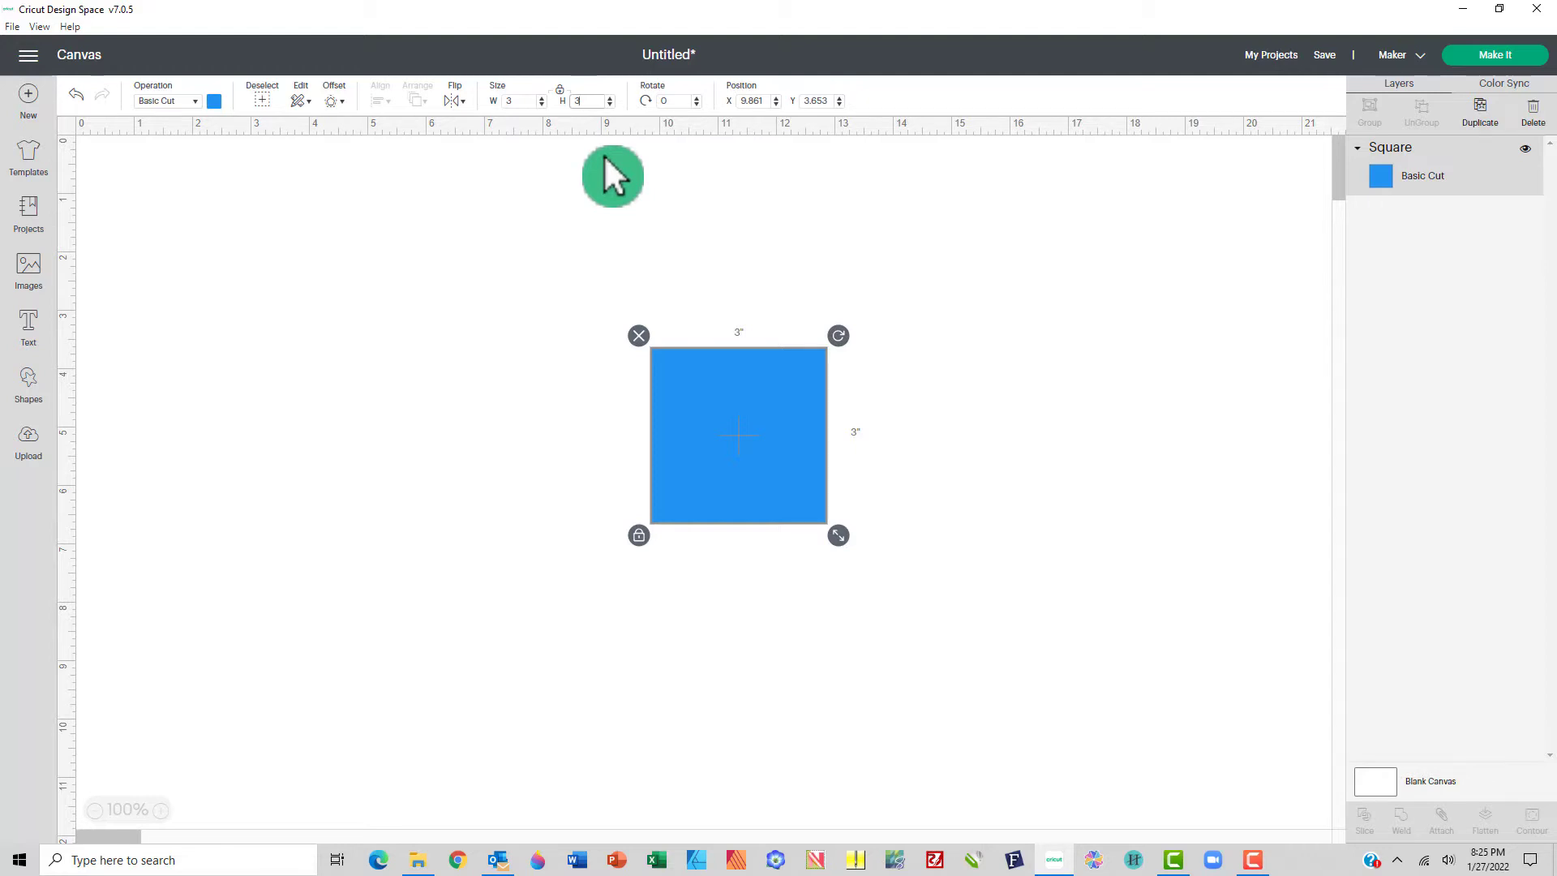
drag(724, 416, 229, 244)
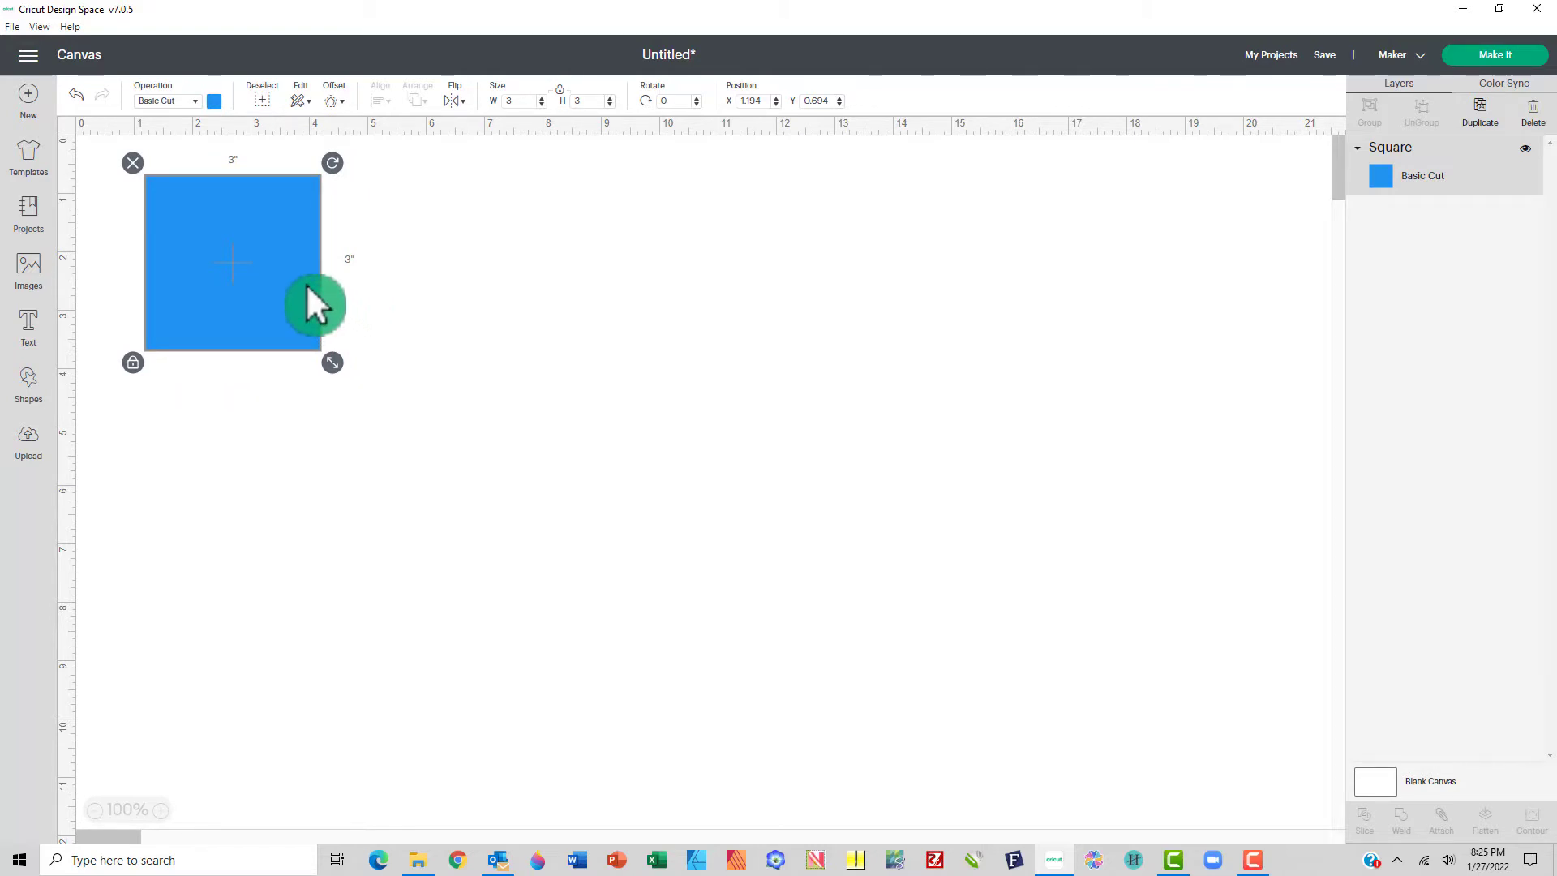
- Duplicate the blue square and move the copy to about X 8.7, Y 4.3
right_click(243, 238)
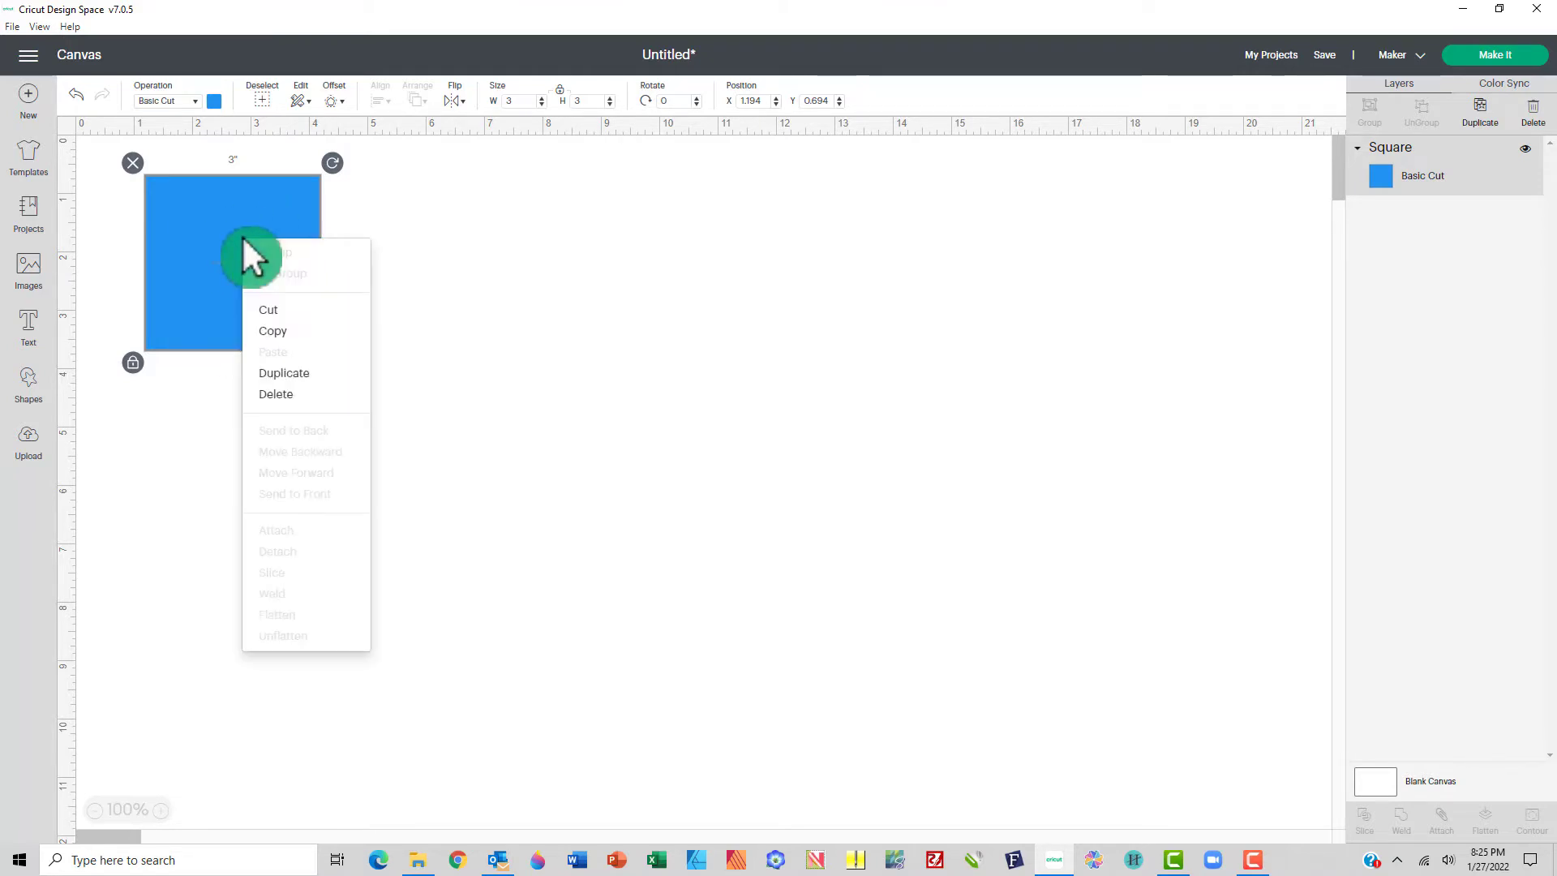
click(284, 216)
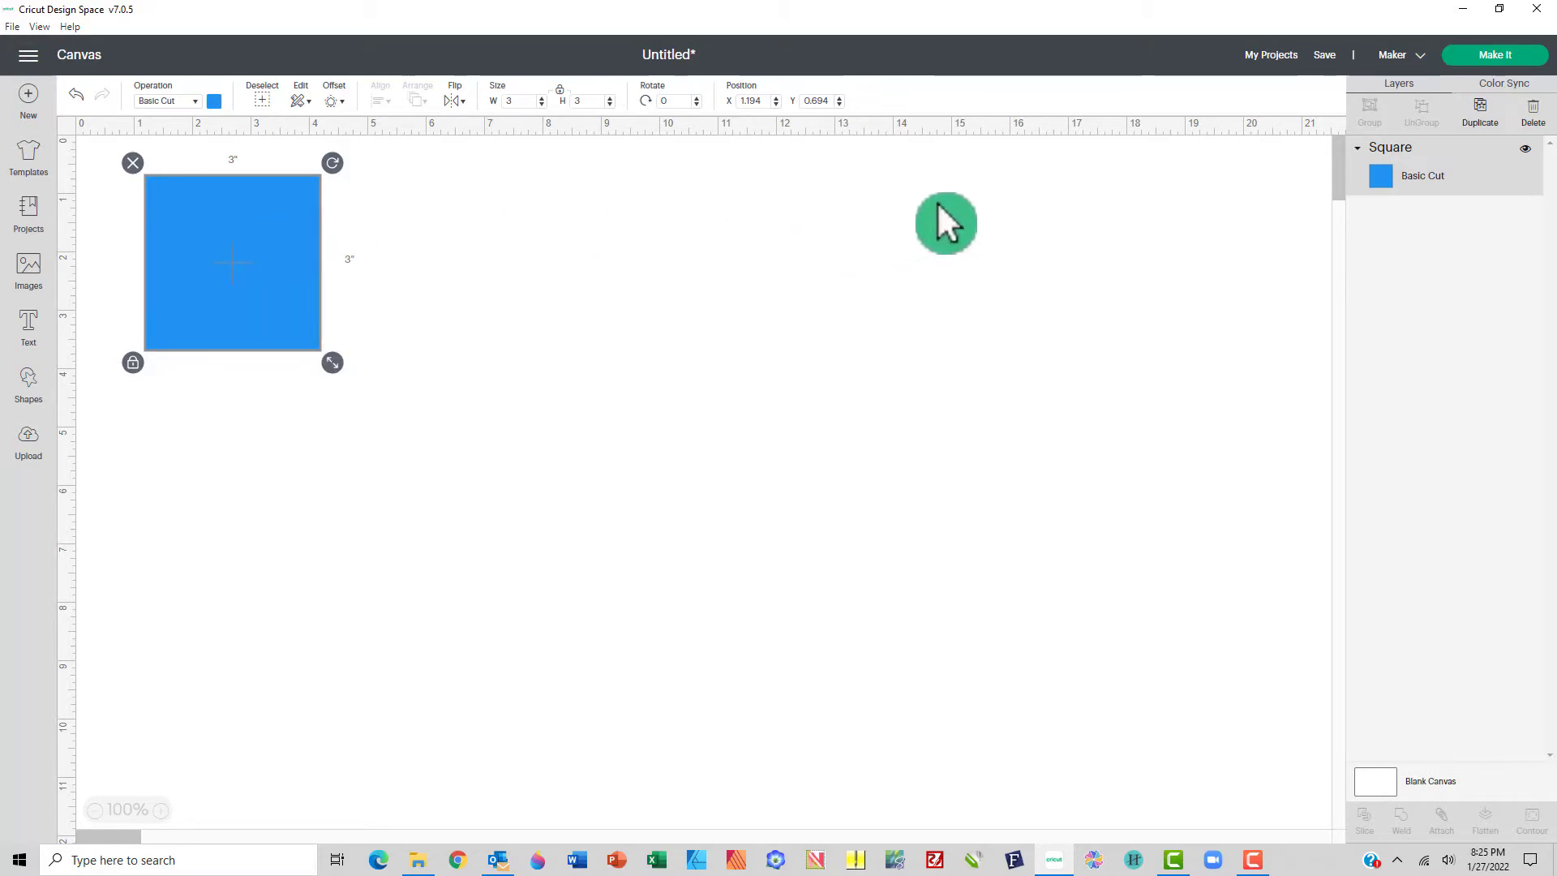
click(1482, 118)
drag(278, 292, 704, 482)
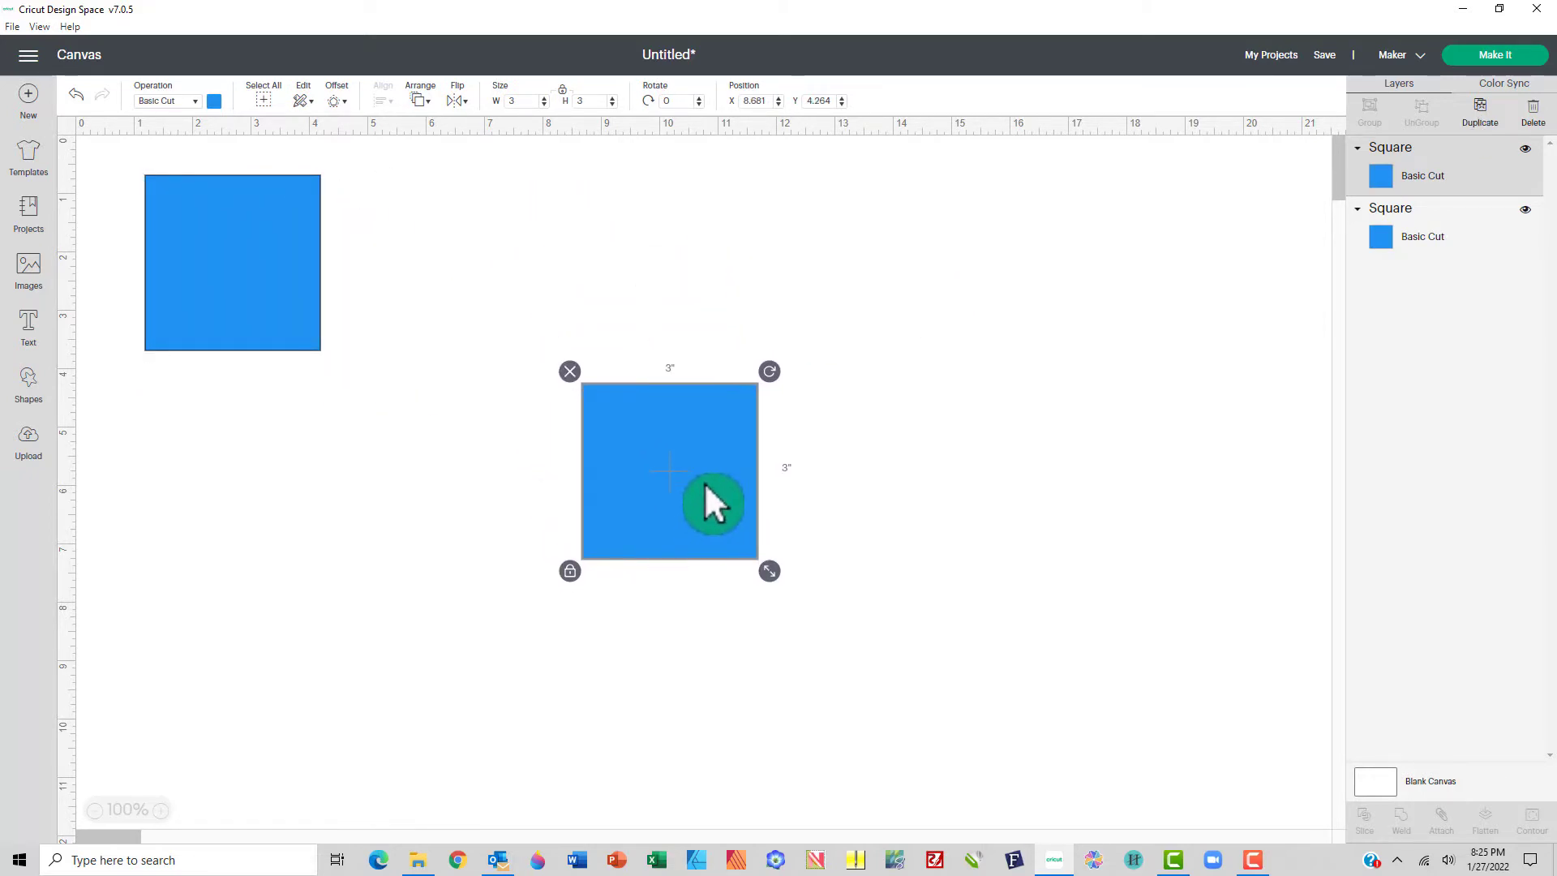
- Recolor the duplicated square light orange
click(214, 101)
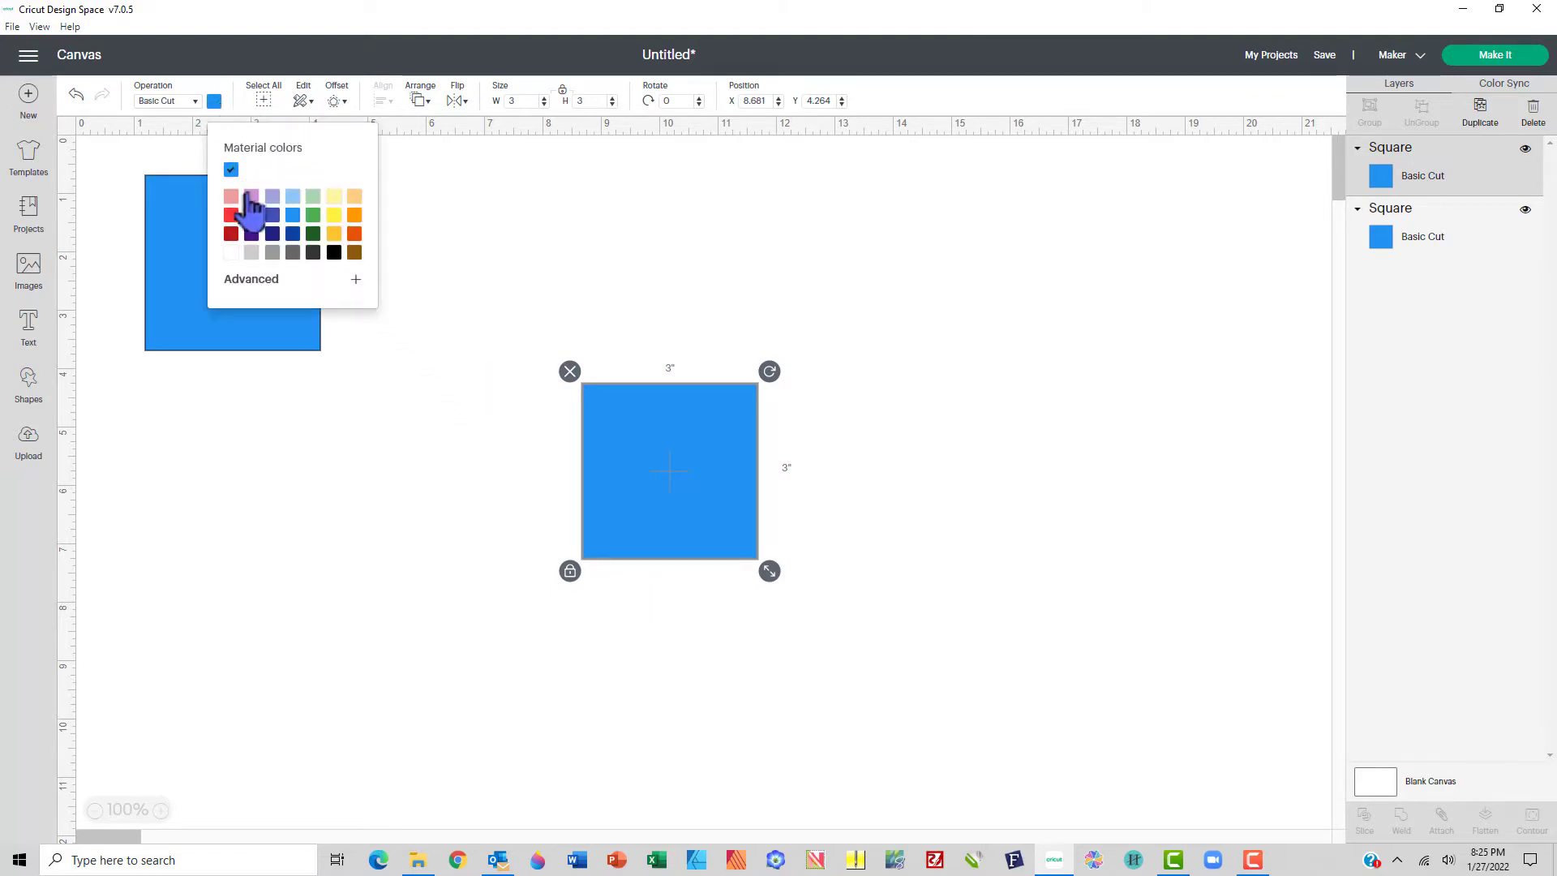
click(355, 215)
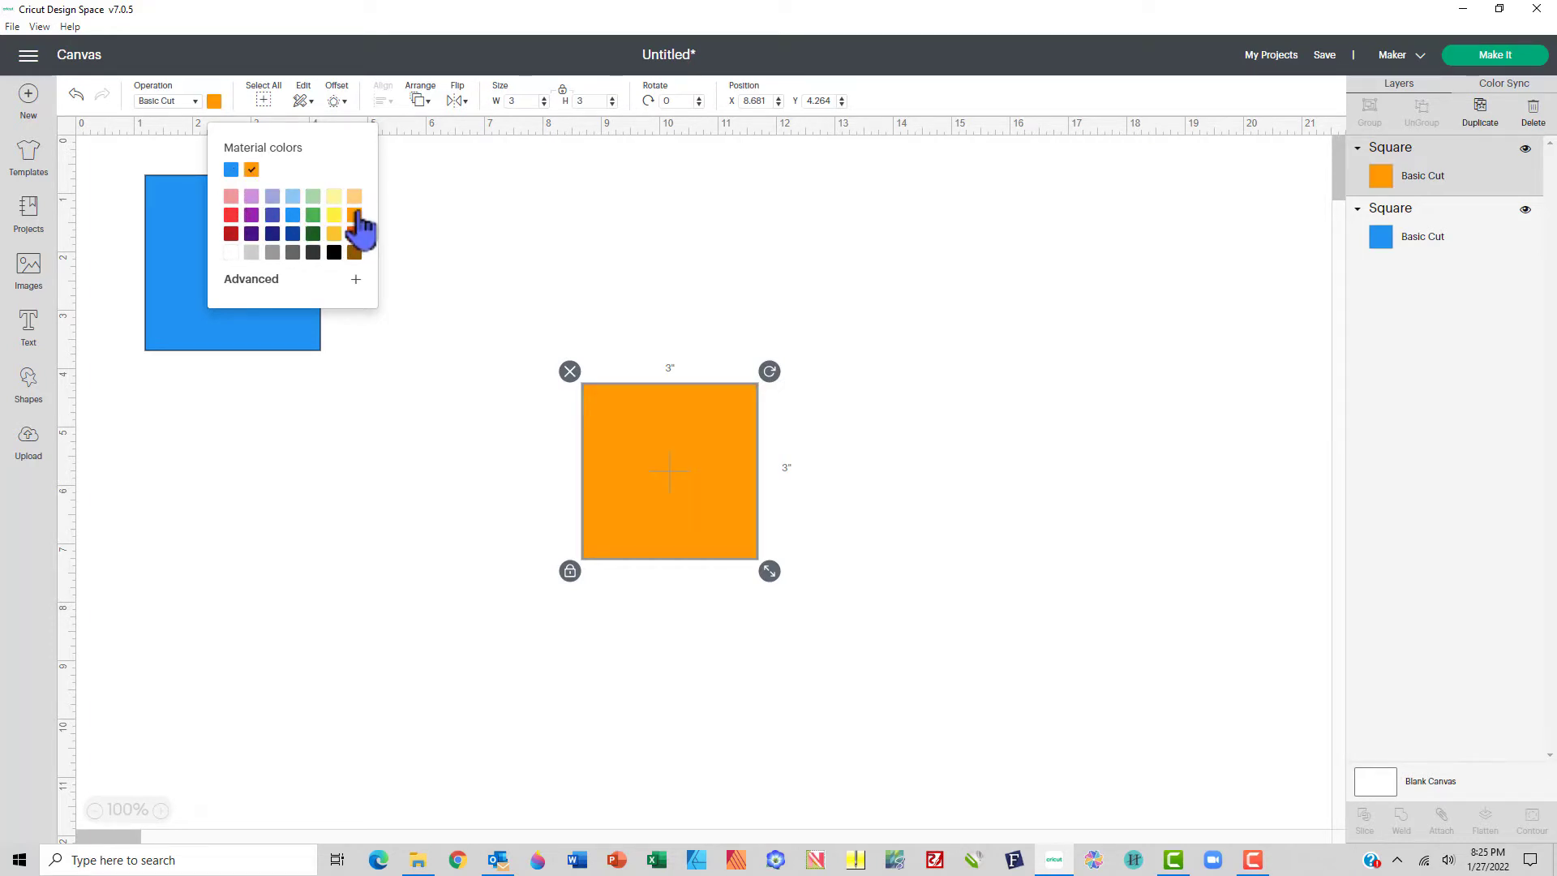
click(354, 196)
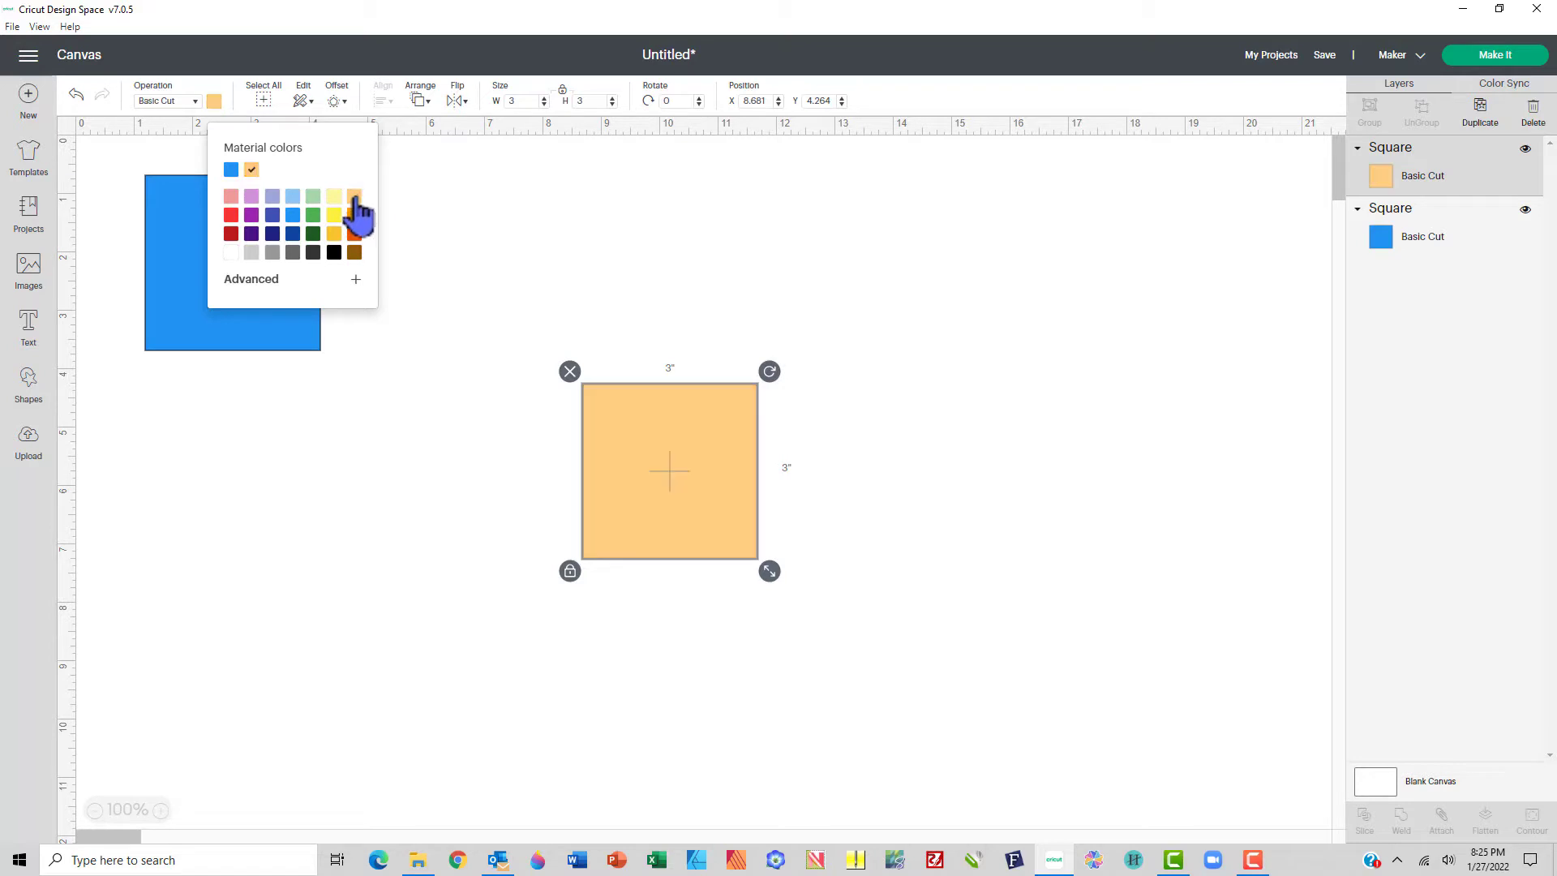
click(444, 336)
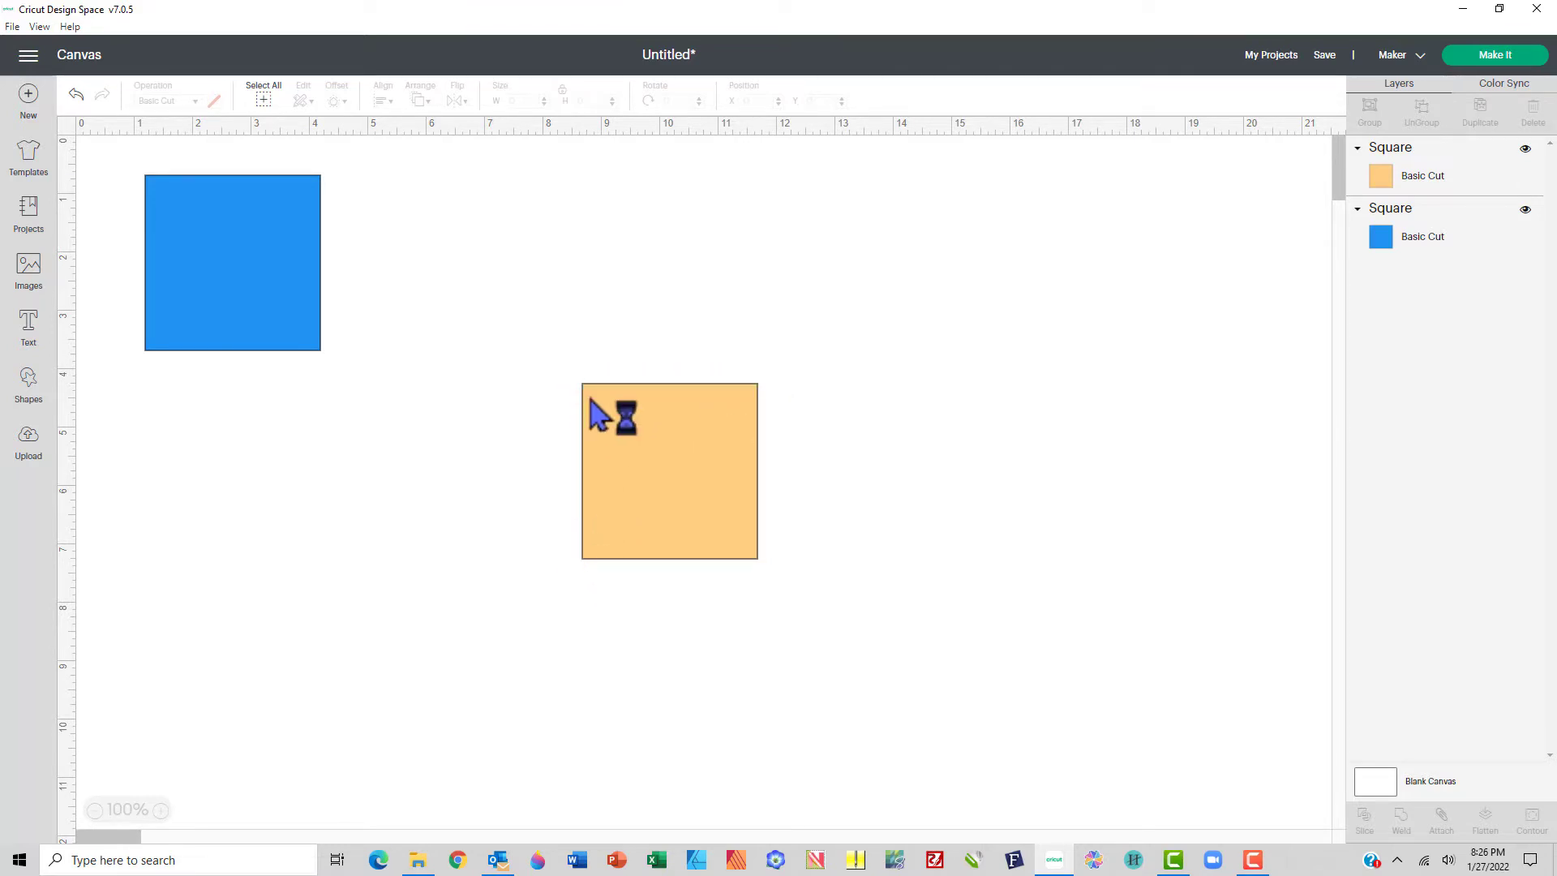
click(746, 527)
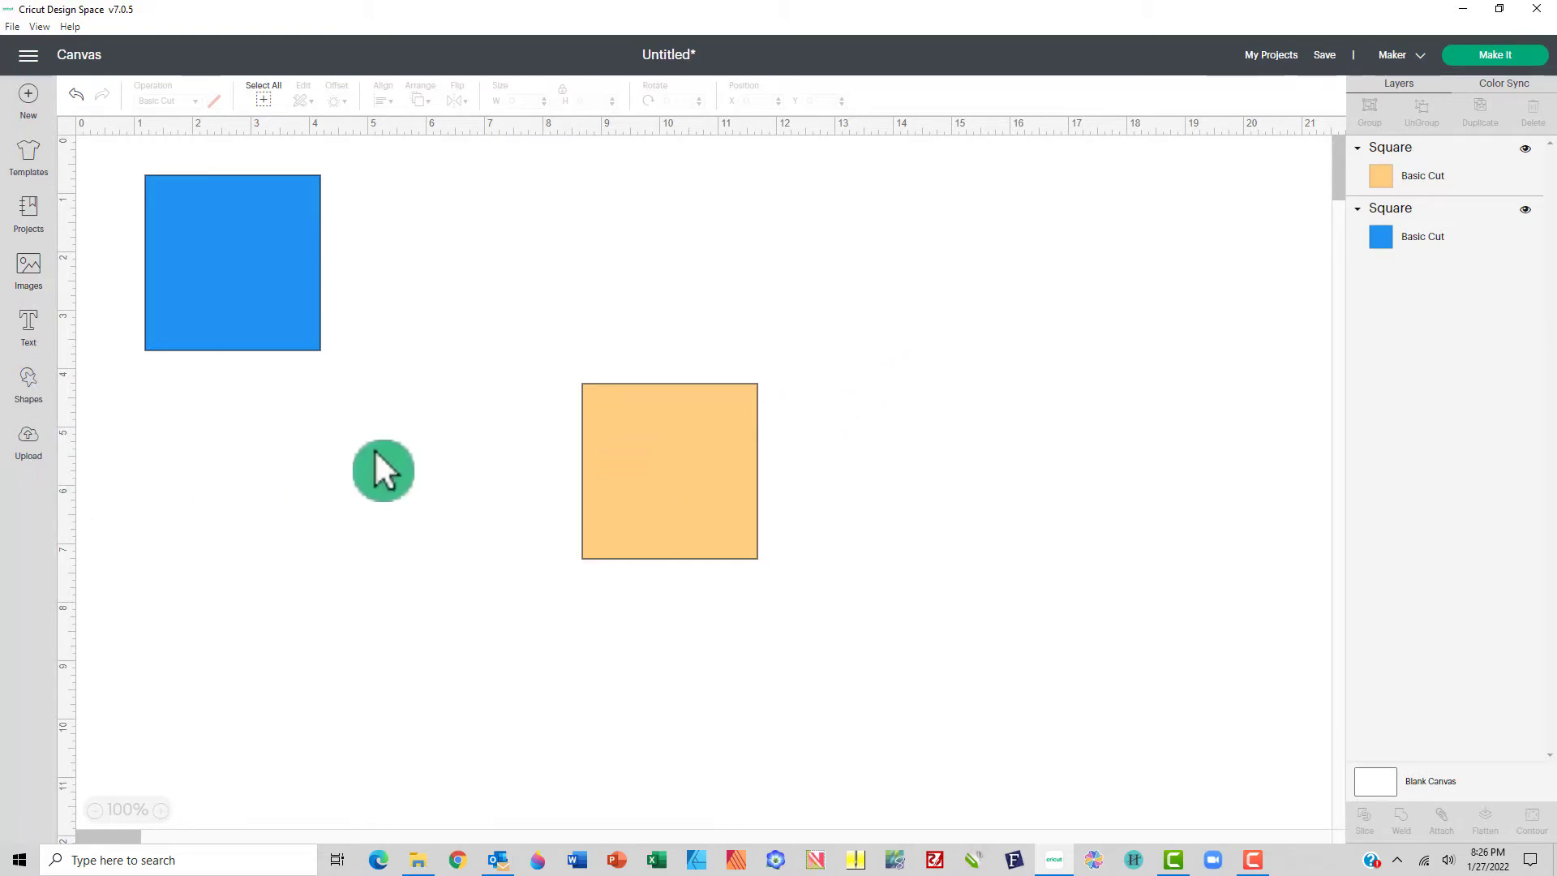
- Insert a score line beside the orange square at about X 13.9, Y 4.3 and change its operation to Basic Cut
click(31, 389)
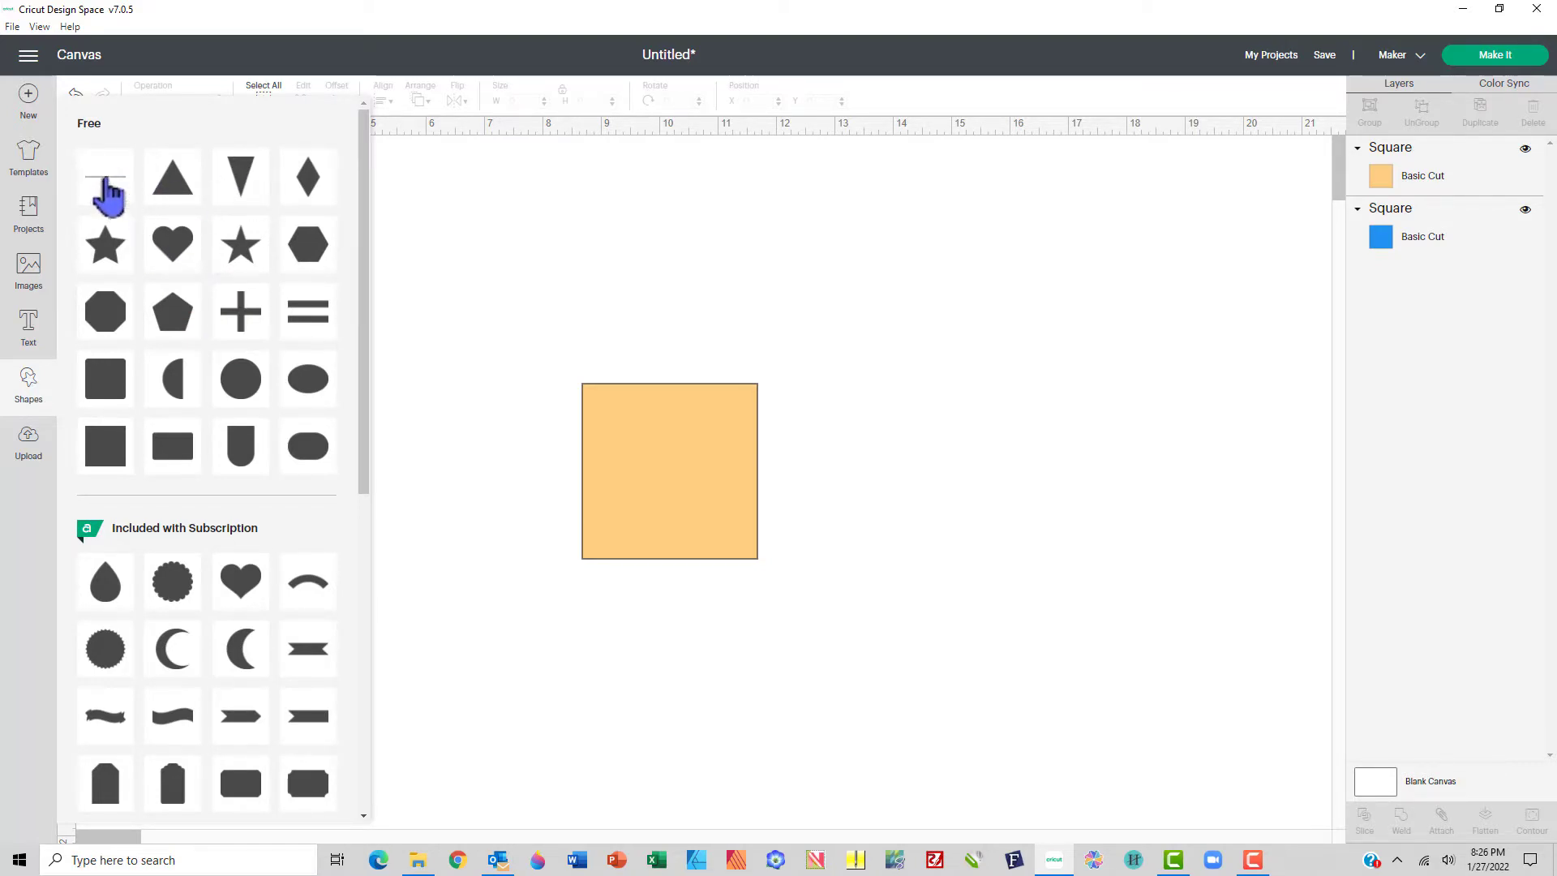
click(109, 194)
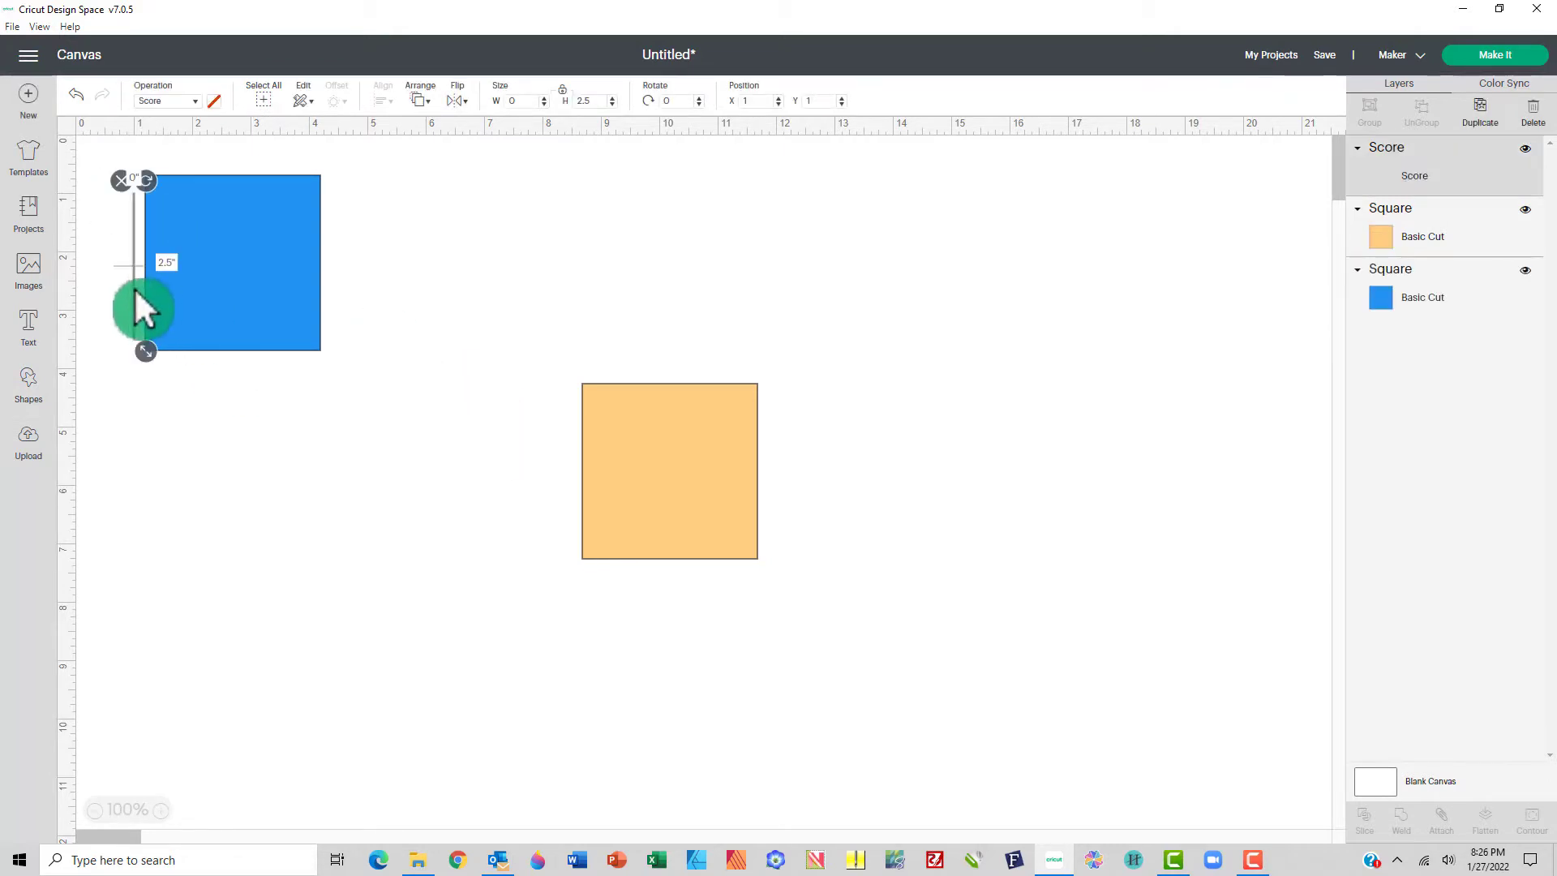
drag(148, 347, 889, 480)
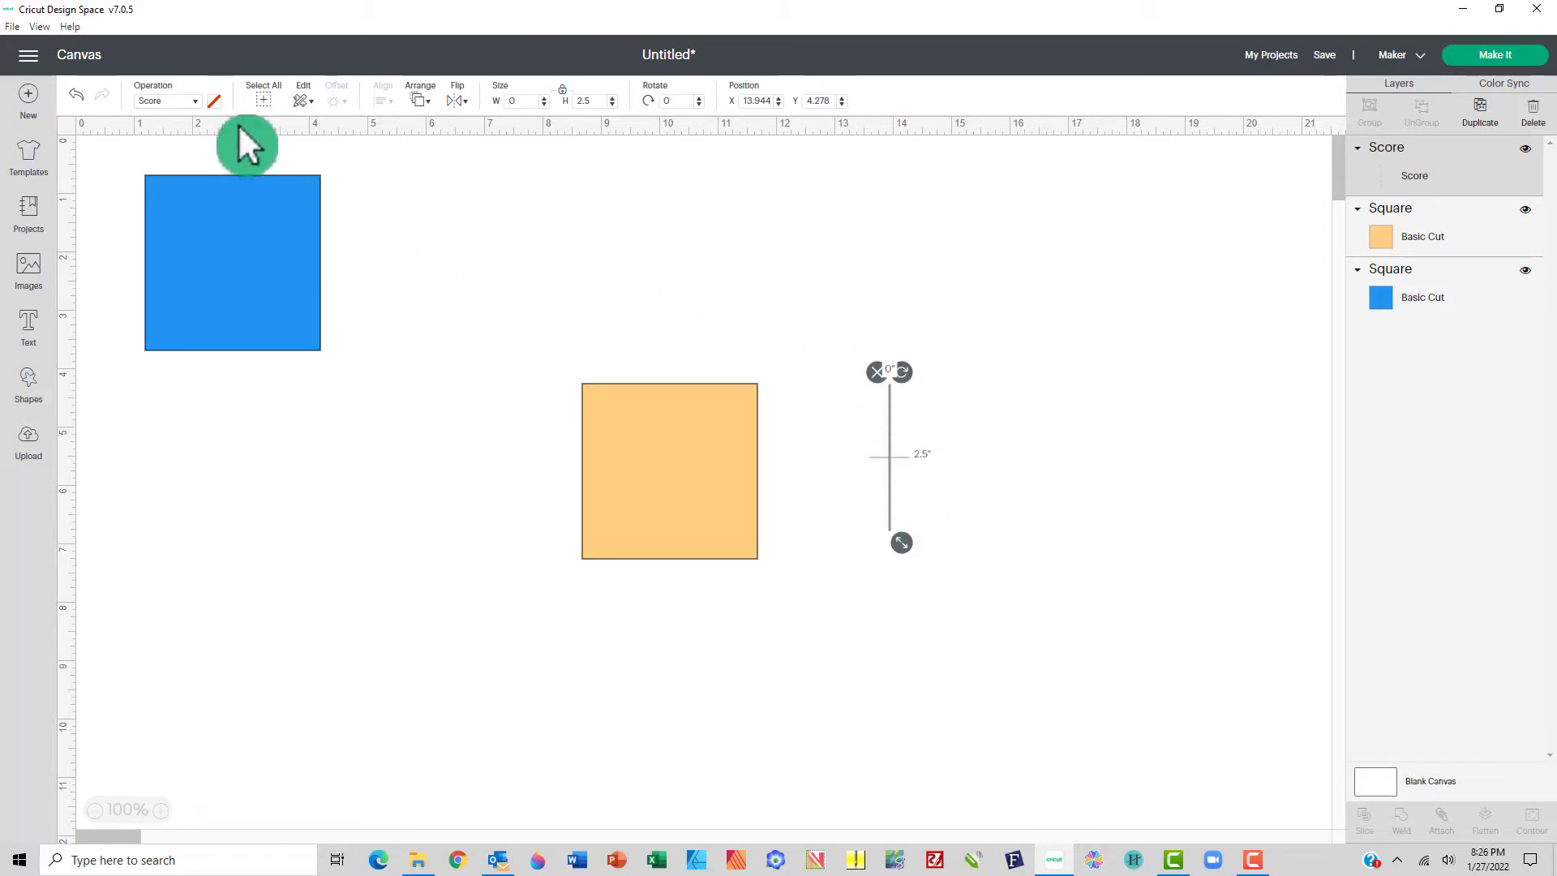
click(196, 102)
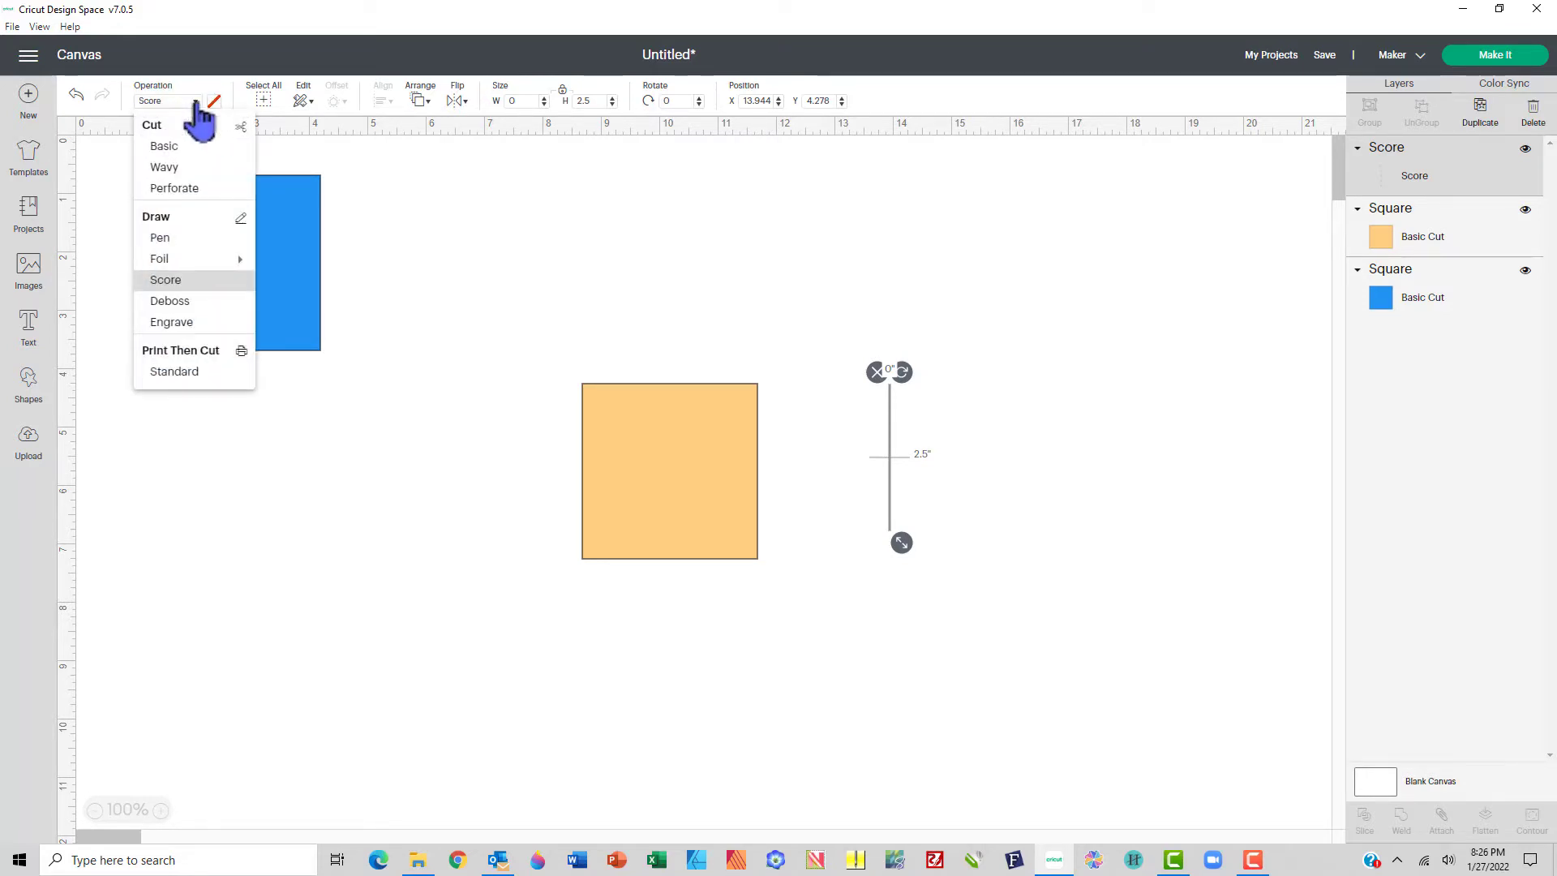
click(167, 147)
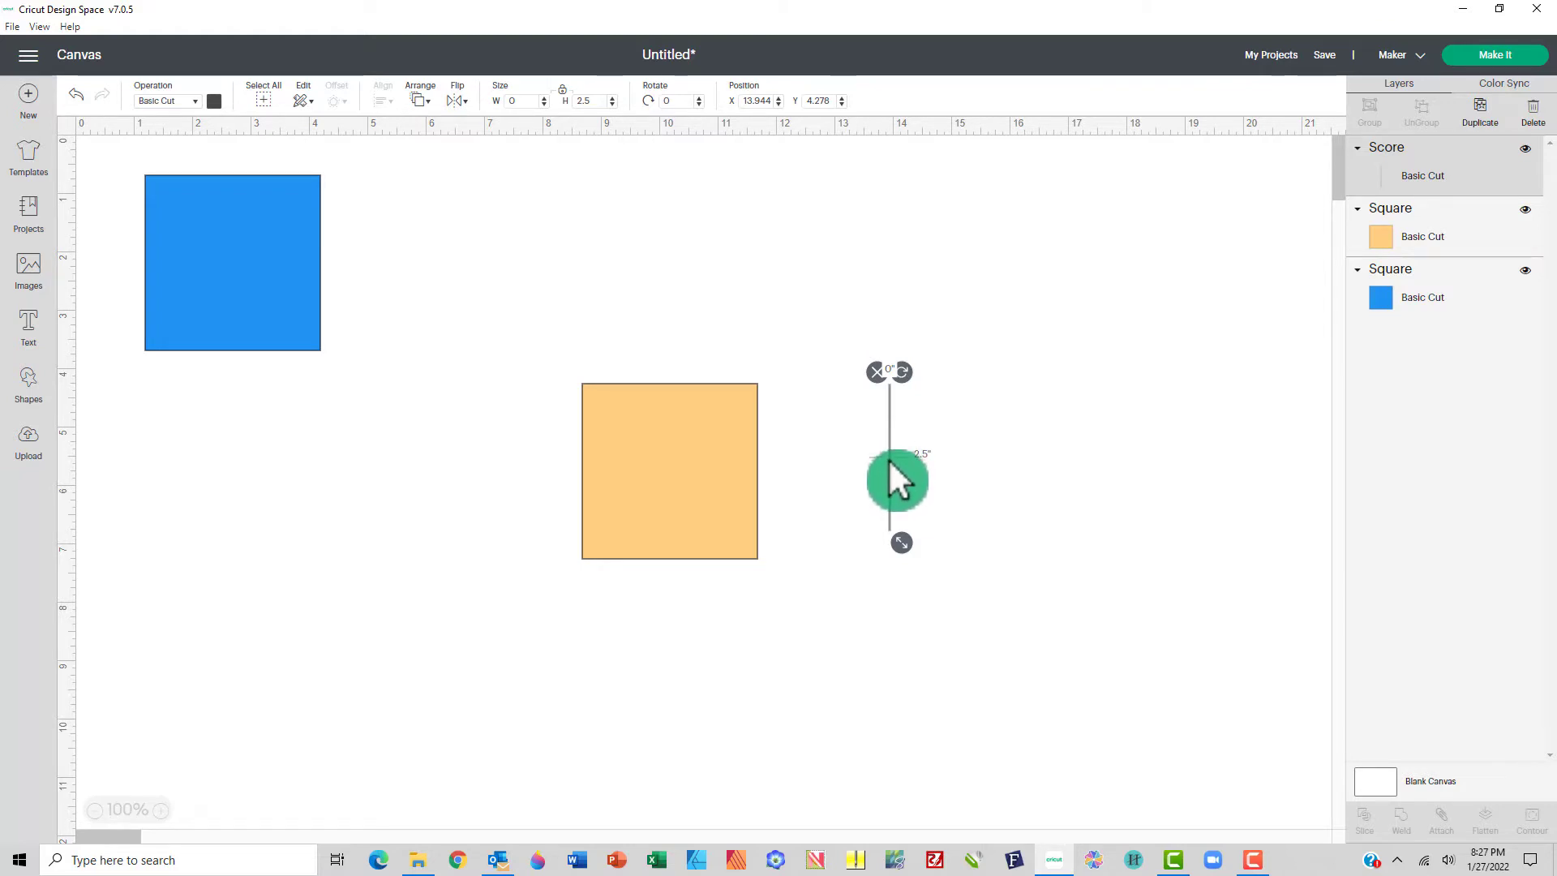
mouse_move(908, 371)
mouse_down()
mouse_move(961, 450)
mouse_move(908, 361)
mouse_up()
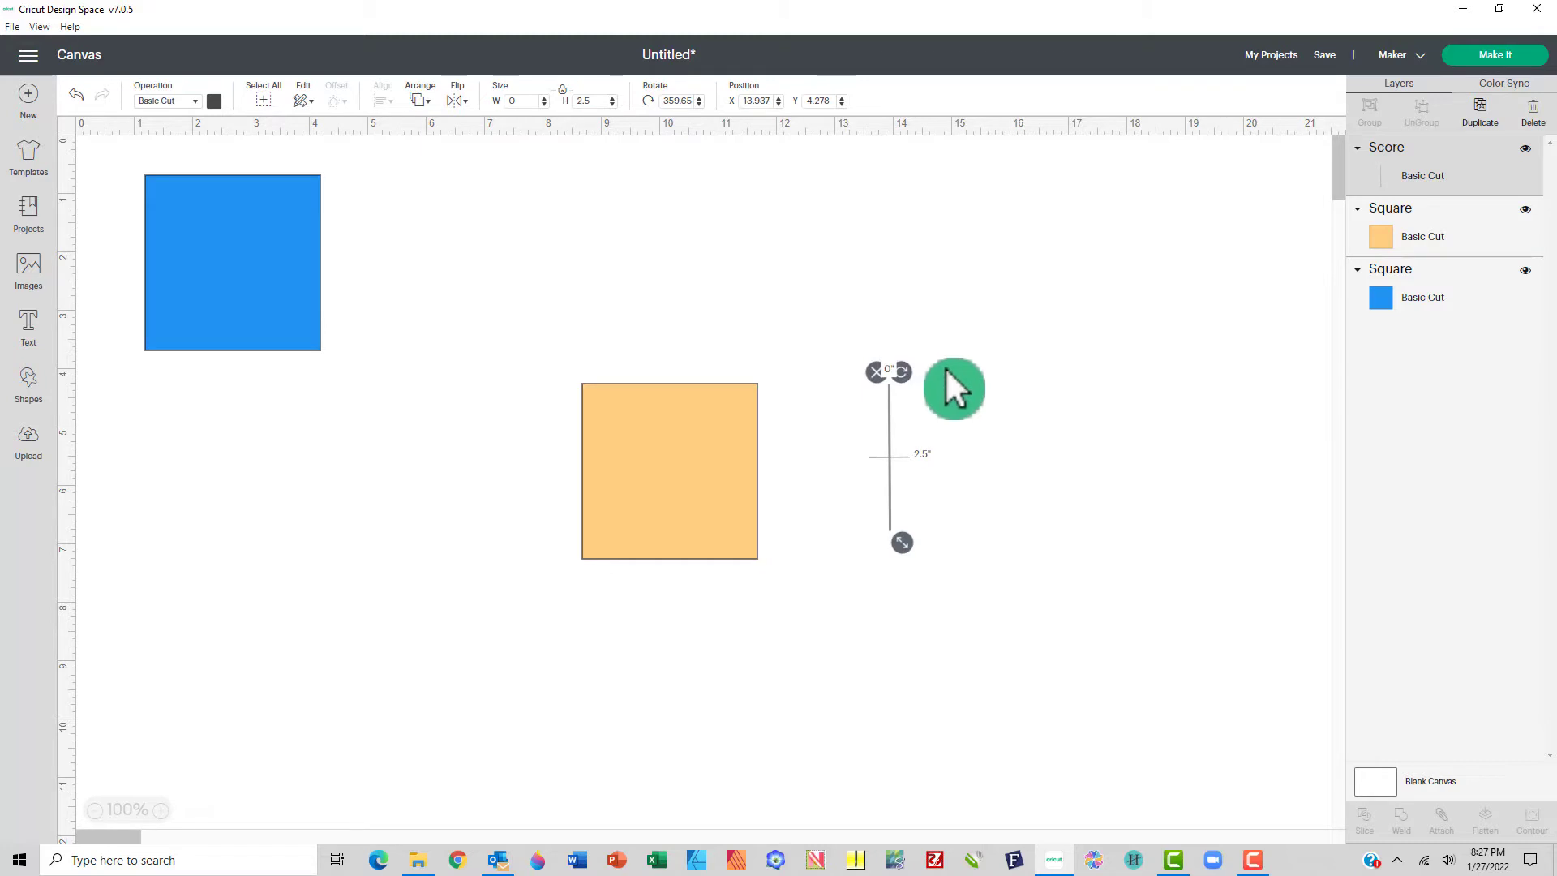
click(946, 368)
key(ctrl+z)
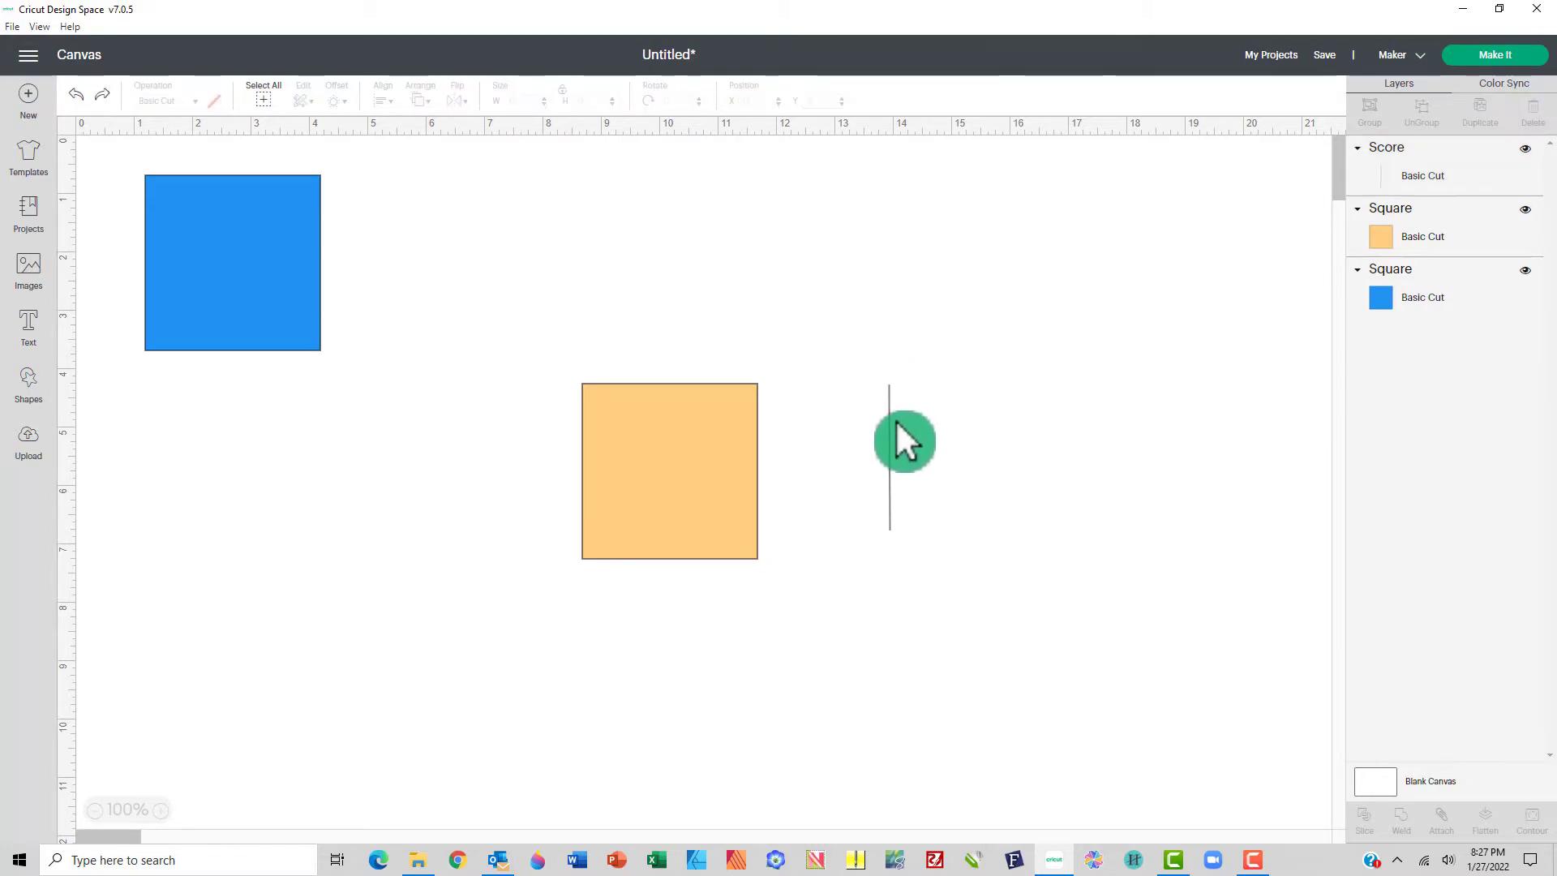
- Try setting the line's rotation to 45 degrees and undo the rotation
click(895, 421)
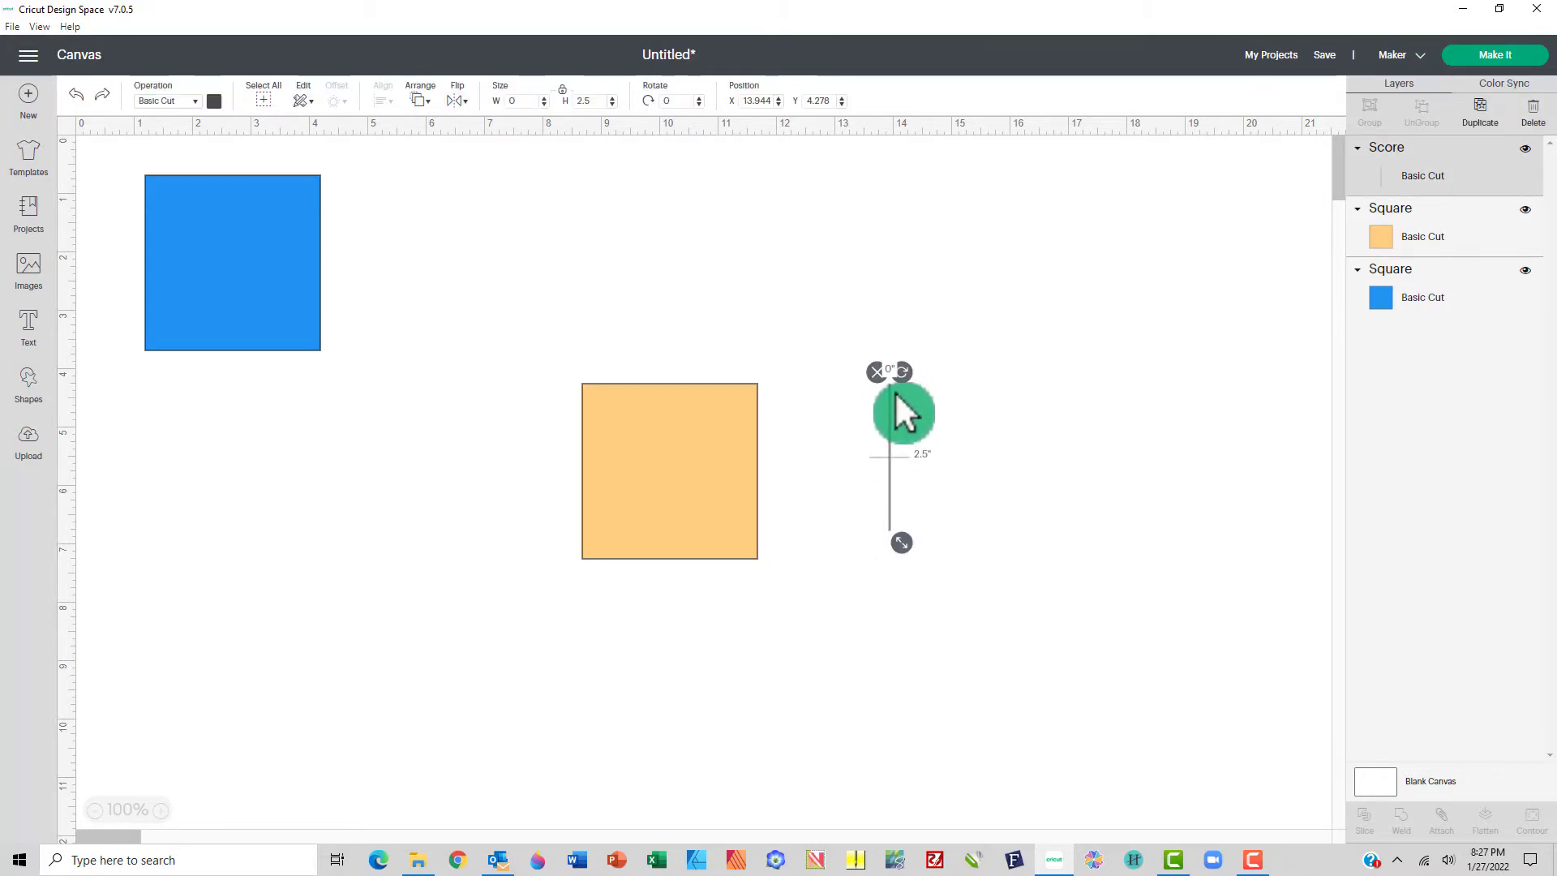
click(680, 101)
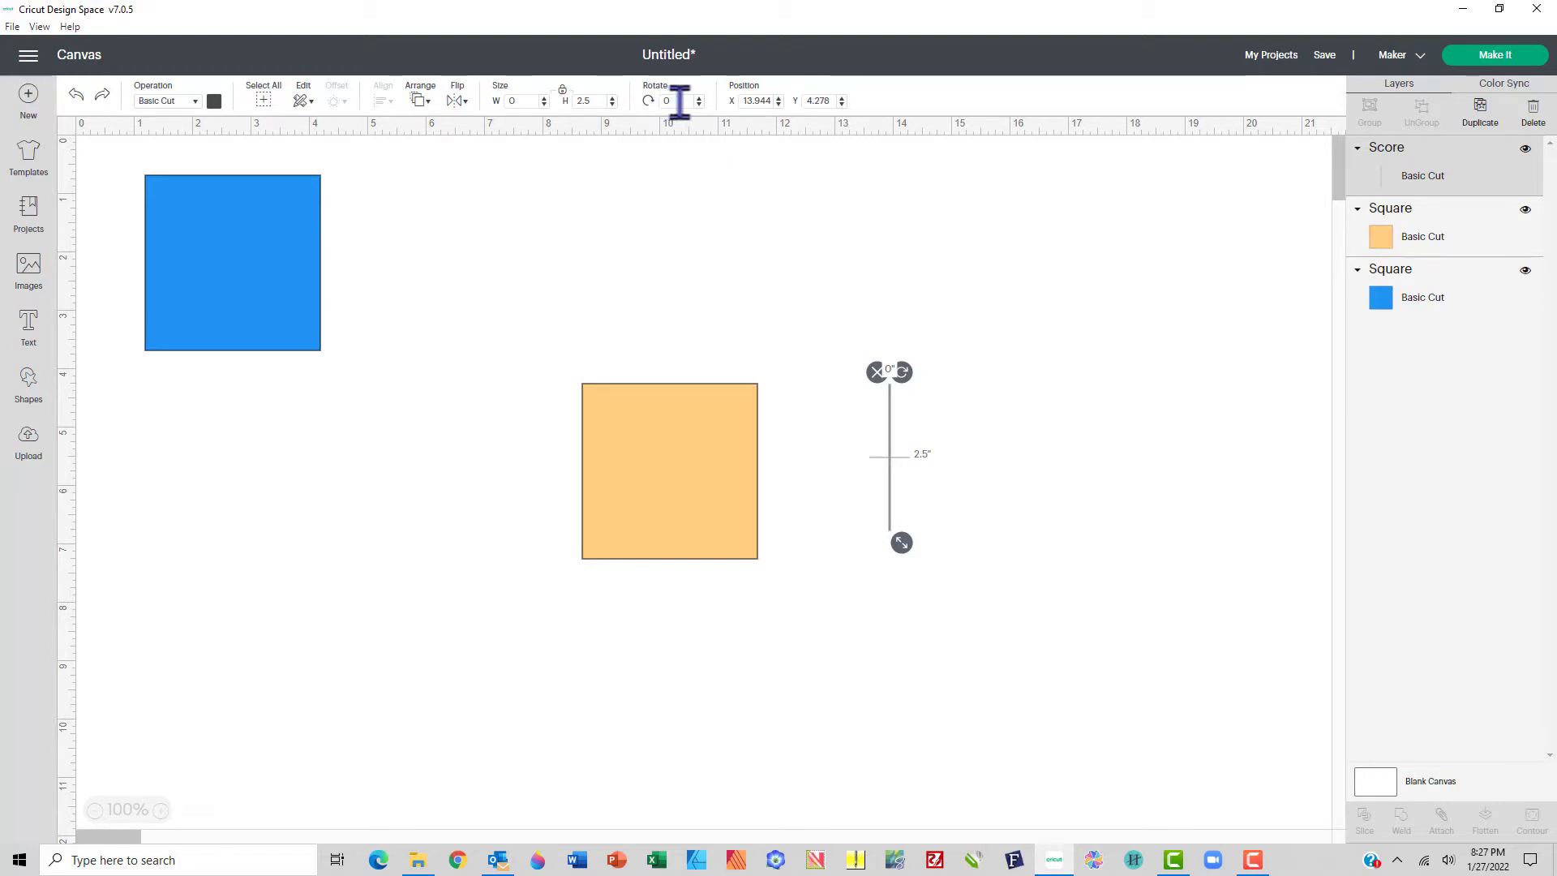
click(646, 100)
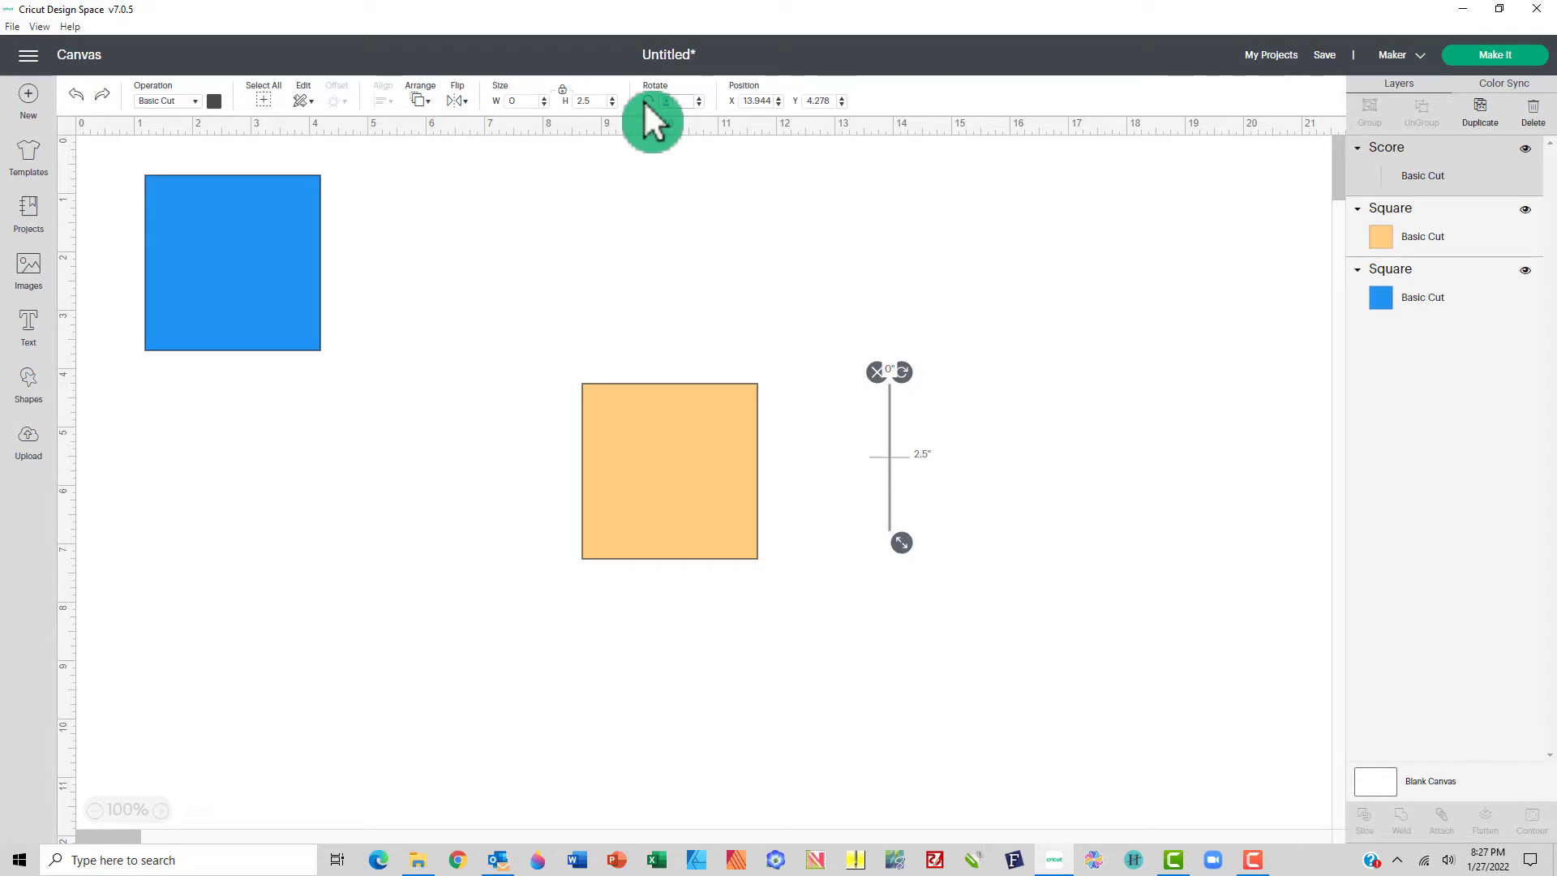
text(45)
key(Return)
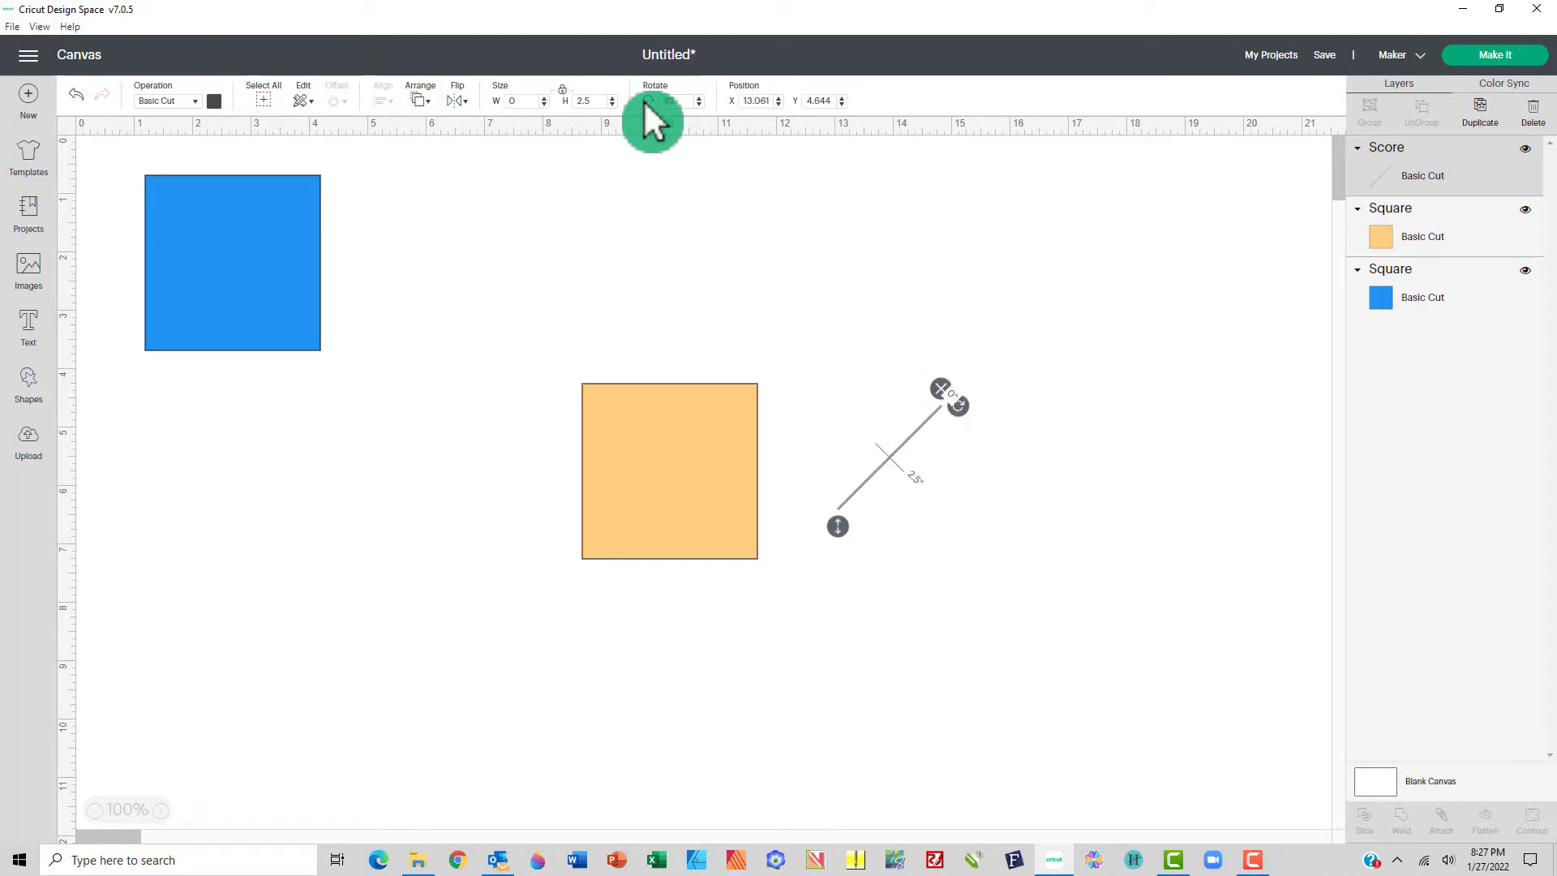
key(ctrl+z)
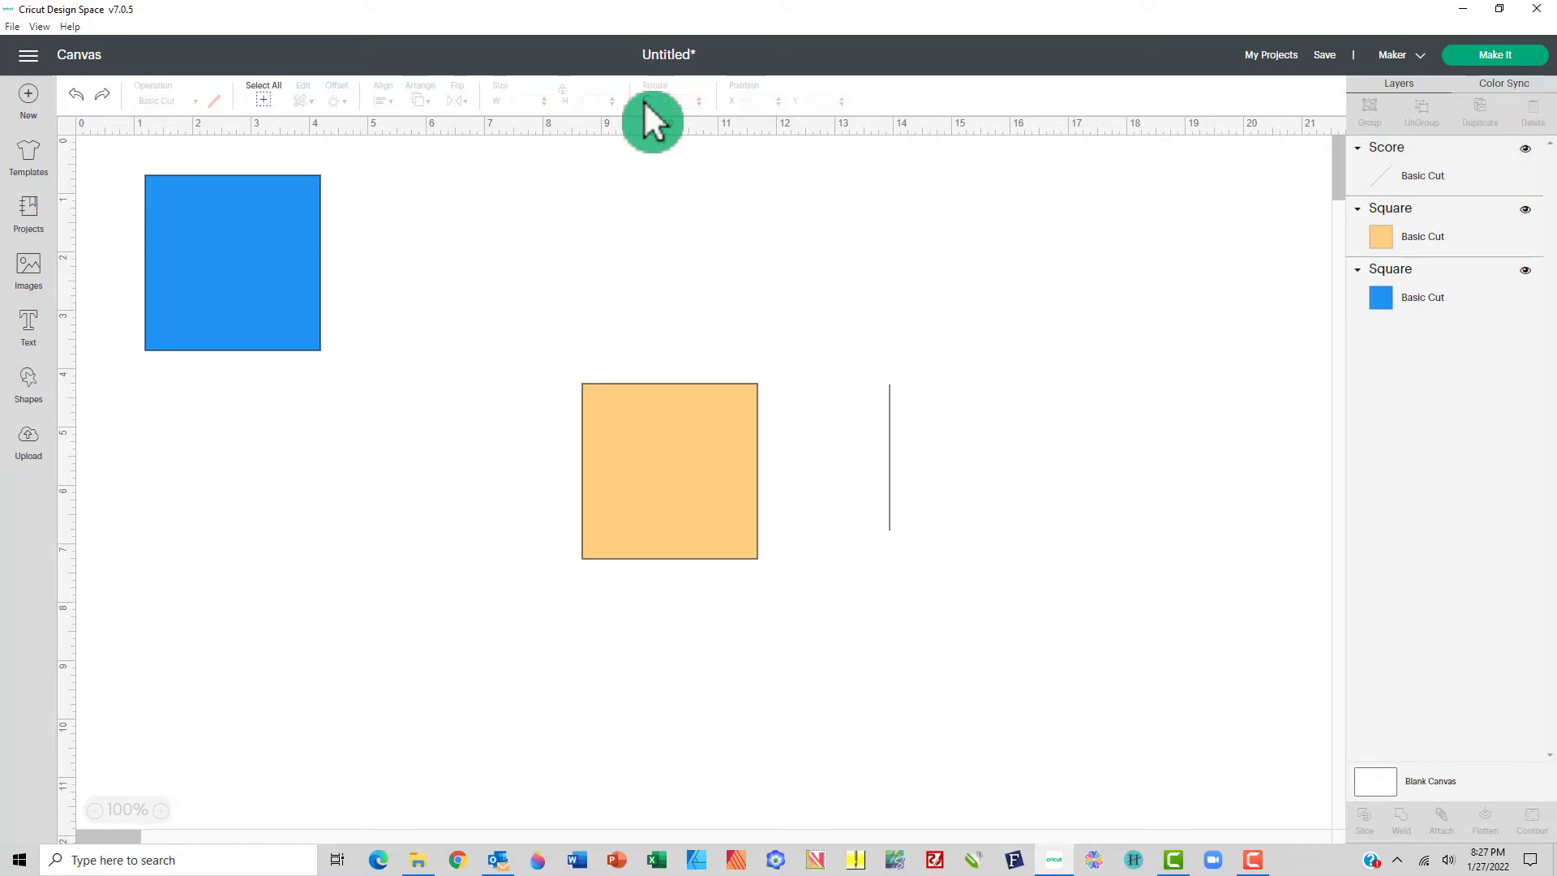
- Rotate the cut line to 45 degrees and move it beside the orange square at about X 14.1, Y 3.3
click(888, 452)
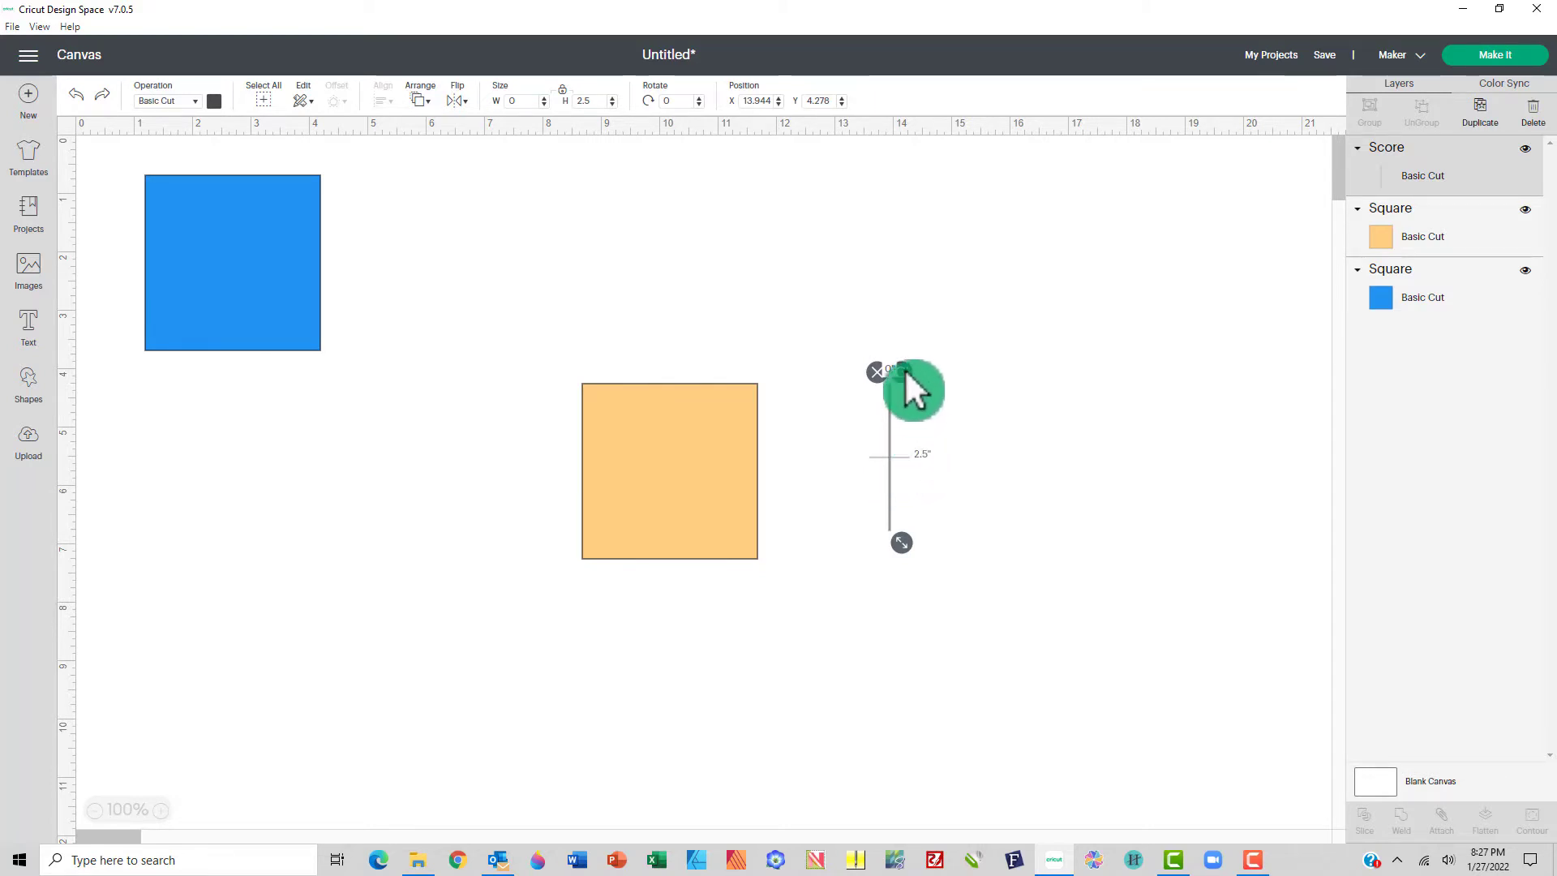
drag(907, 370, 738, 400)
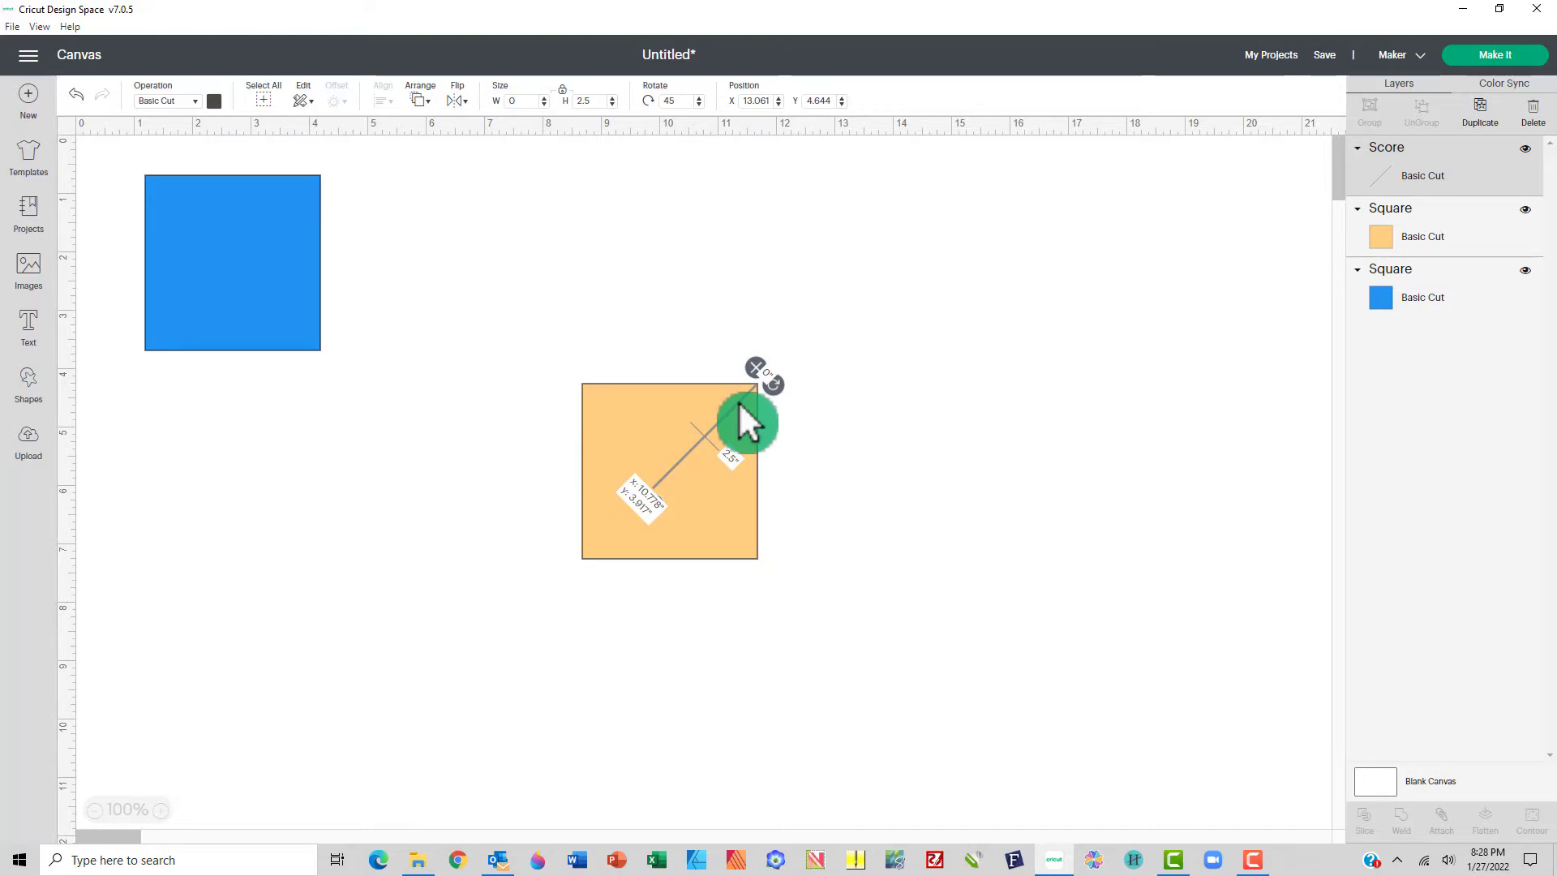
drag(738, 400, 975, 347)
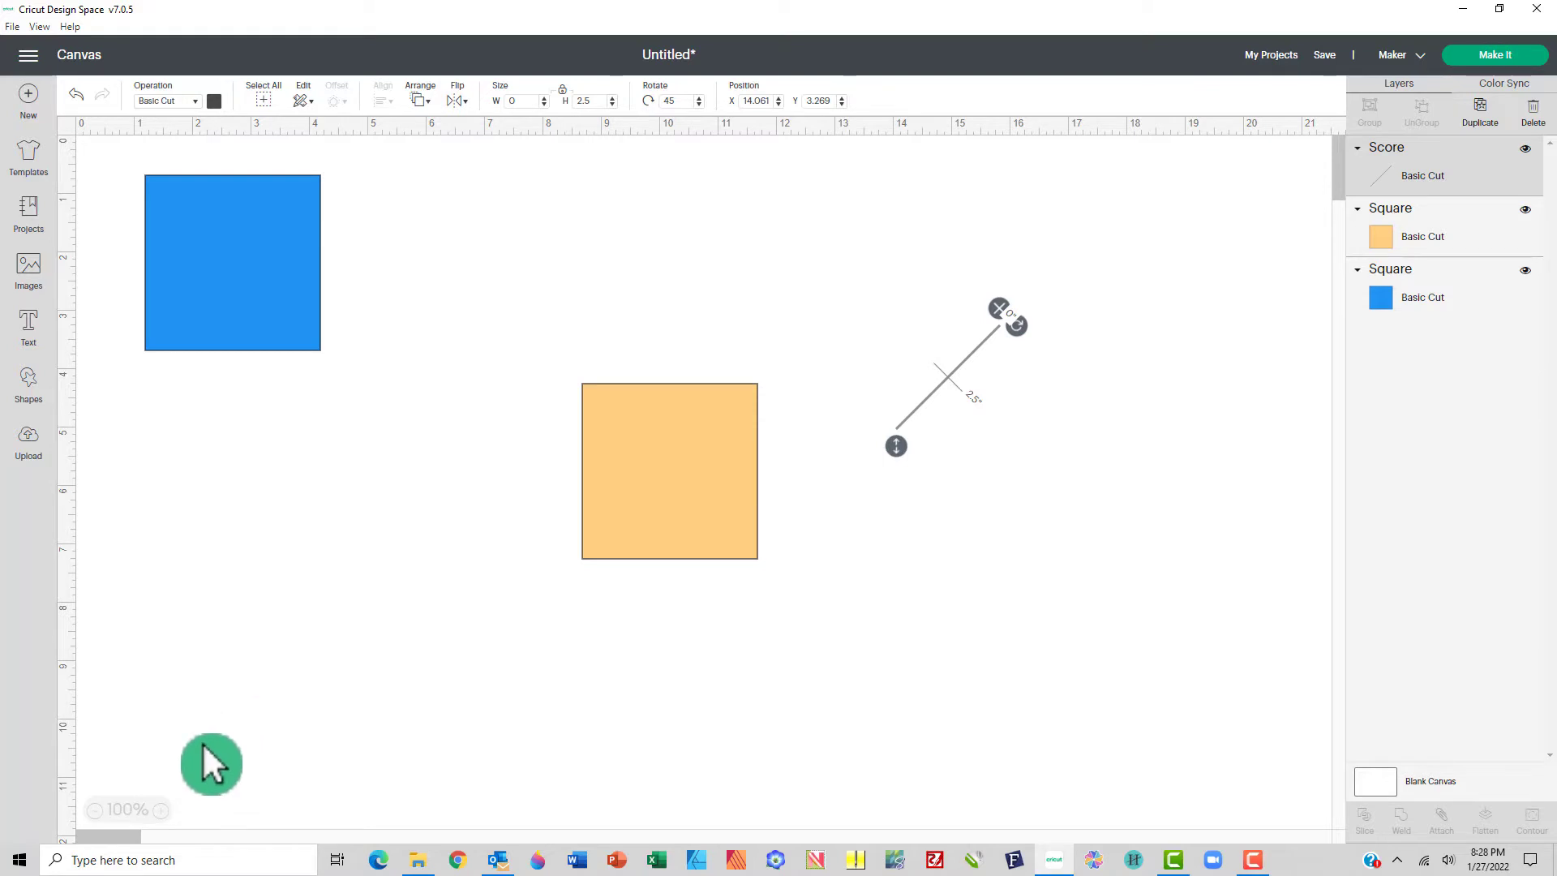
- Place the line's upper end on the orange square's upper-right corner and stretch it to the lower-left corner, about 4.2 inches long
click(159, 811)
click(158, 810)
click(160, 810)
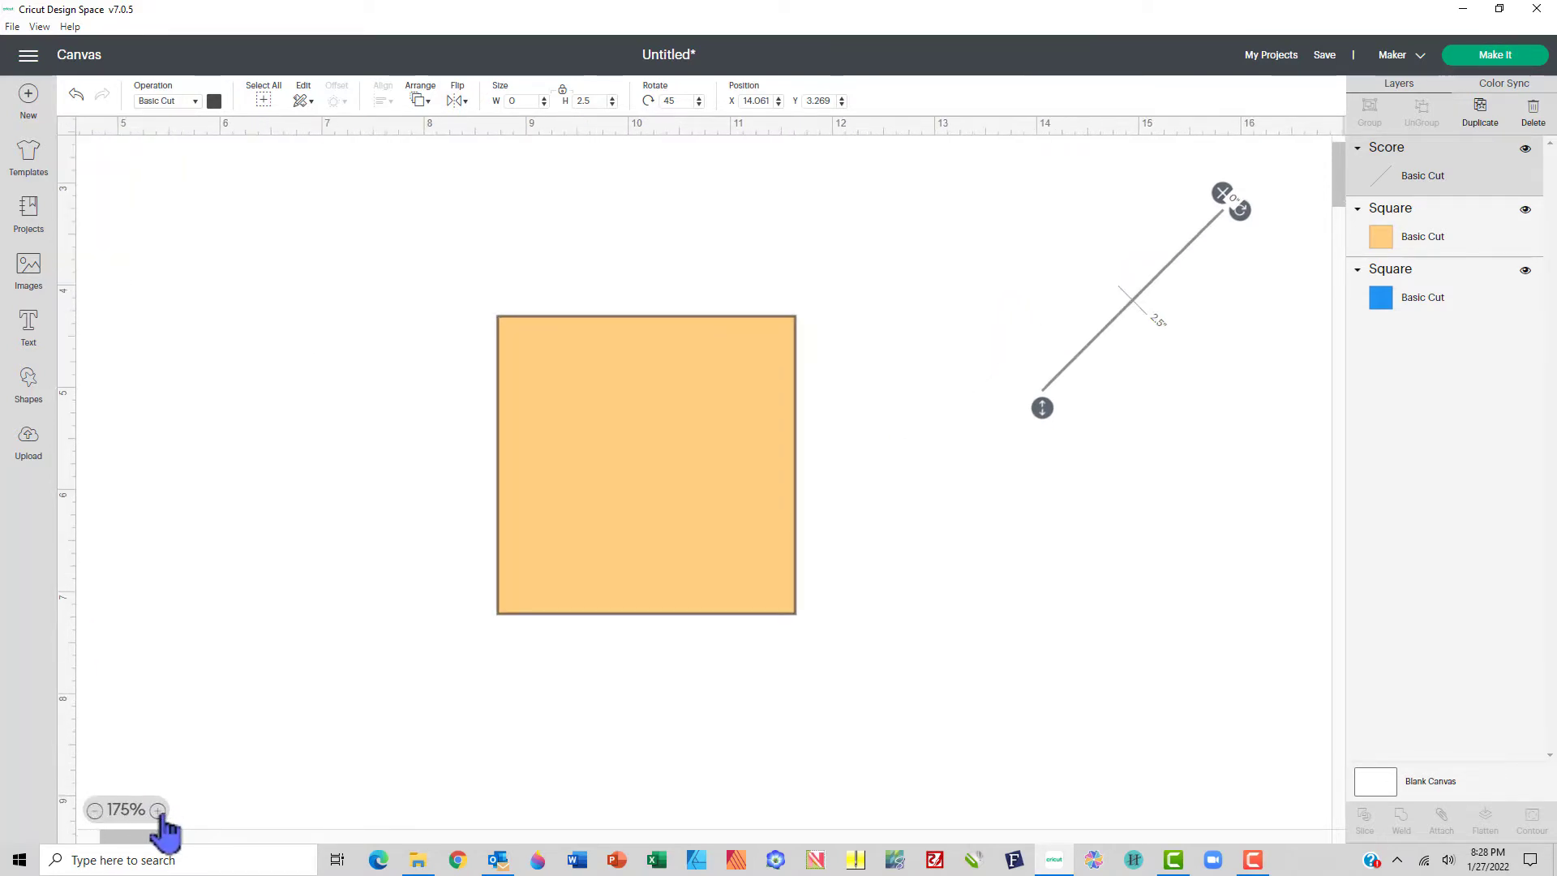
click(163, 810)
click(1001, 449)
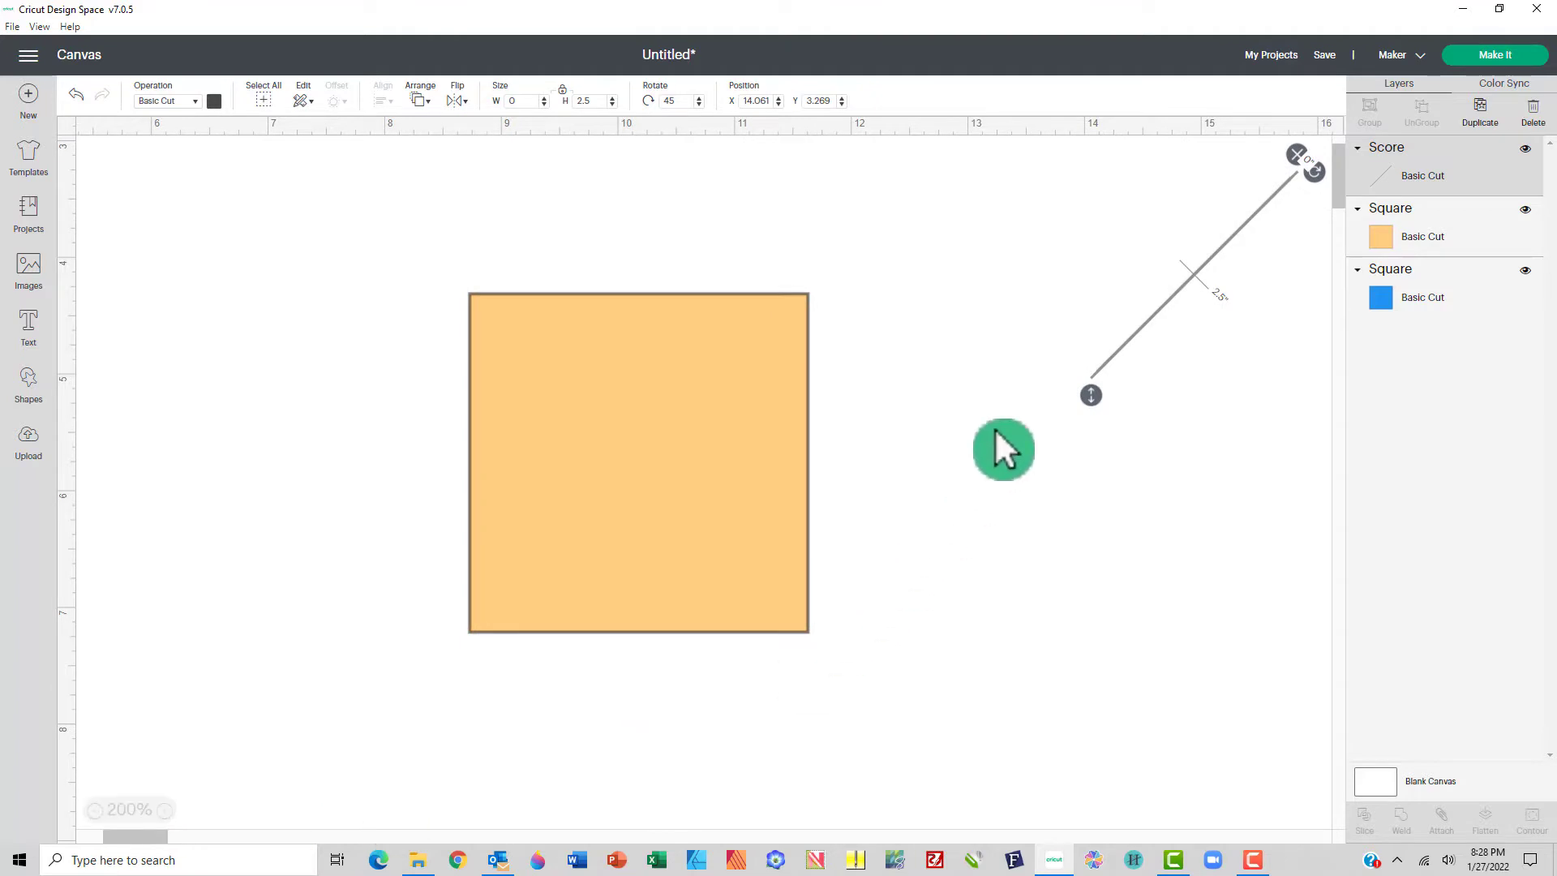
click(1147, 323)
drag(1145, 323, 926, 483)
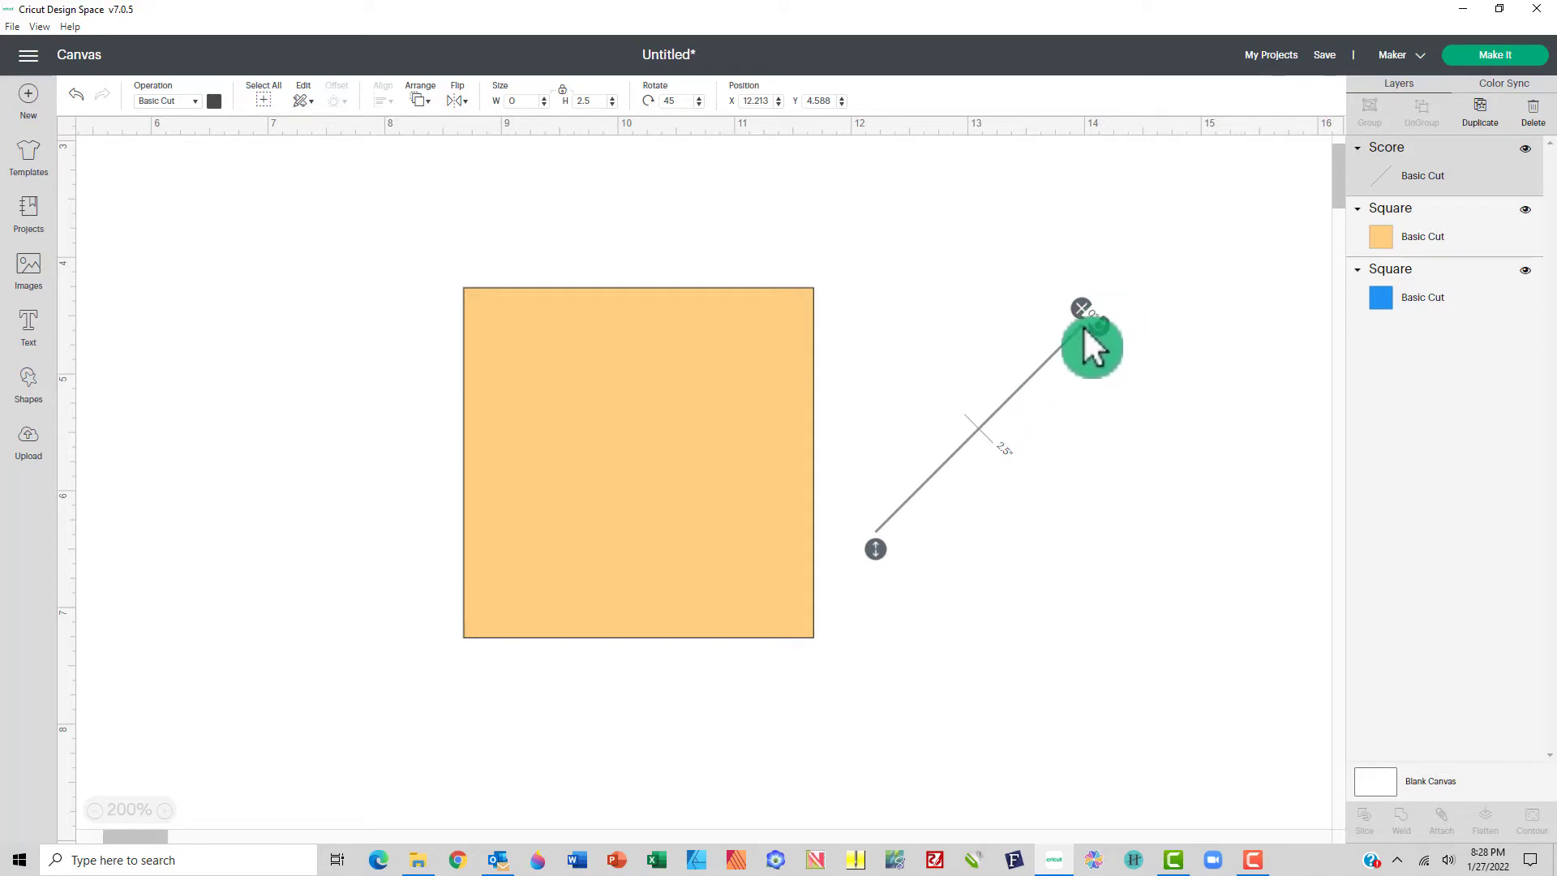
drag(1037, 374, 767, 334)
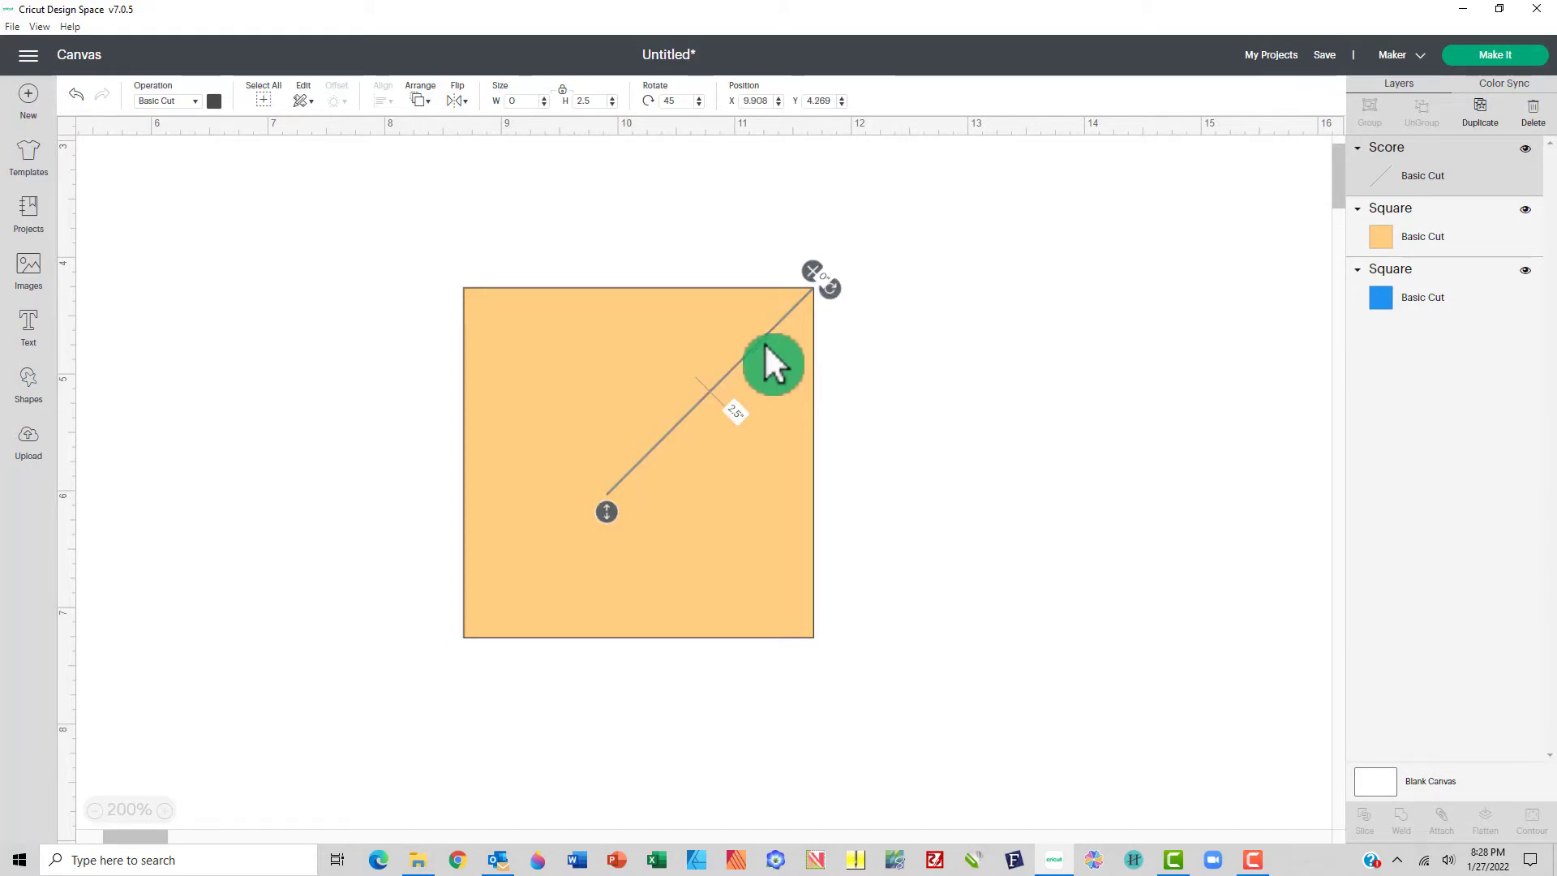
drag(607, 504, 461, 650)
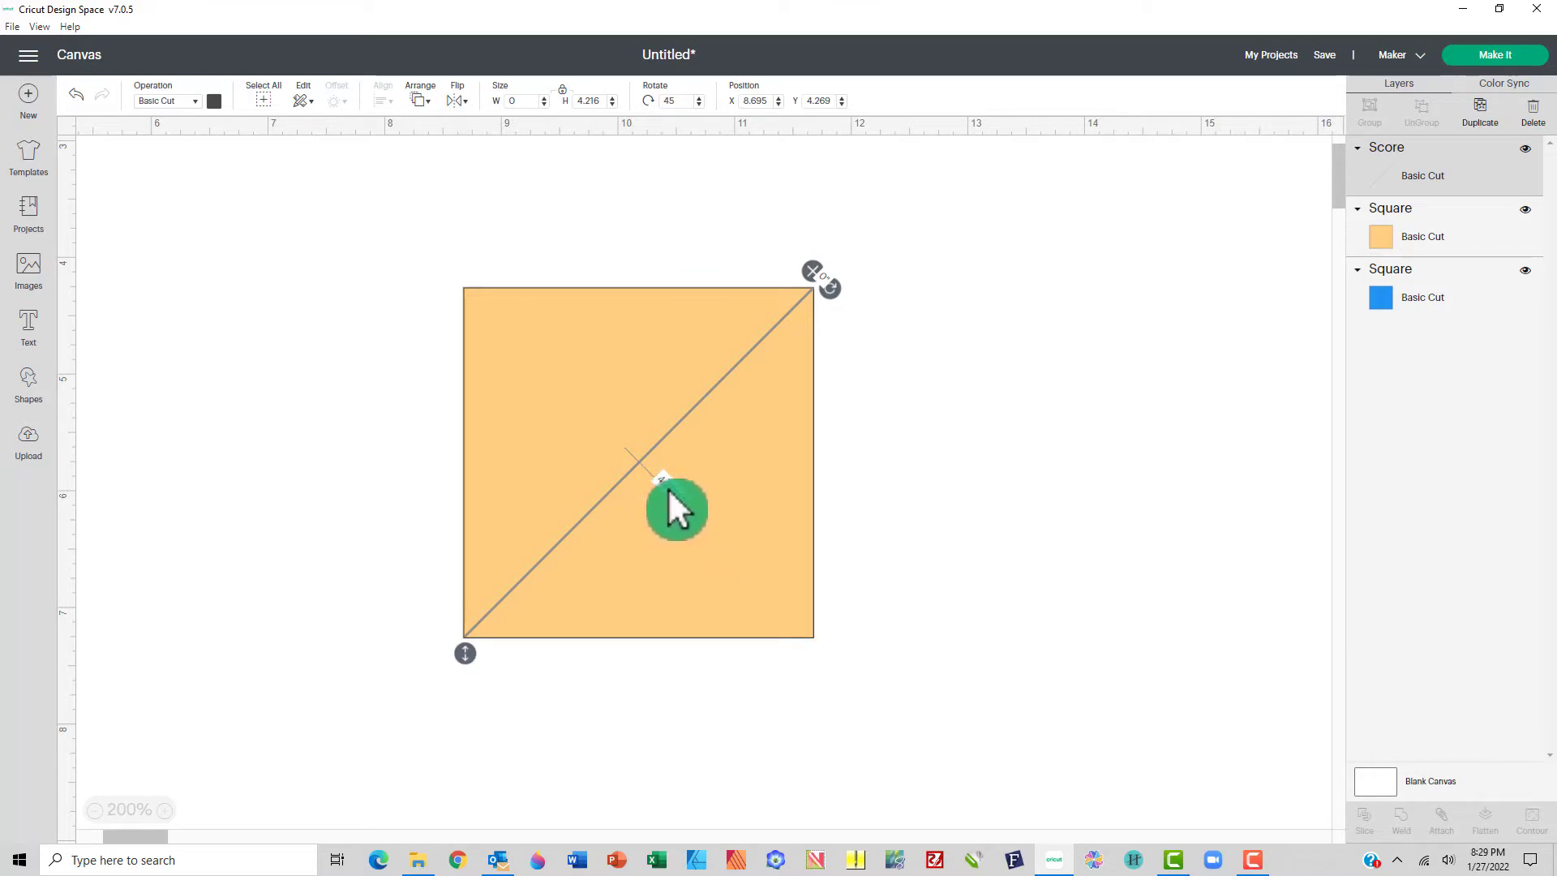
click(605, 102)
text(4.)
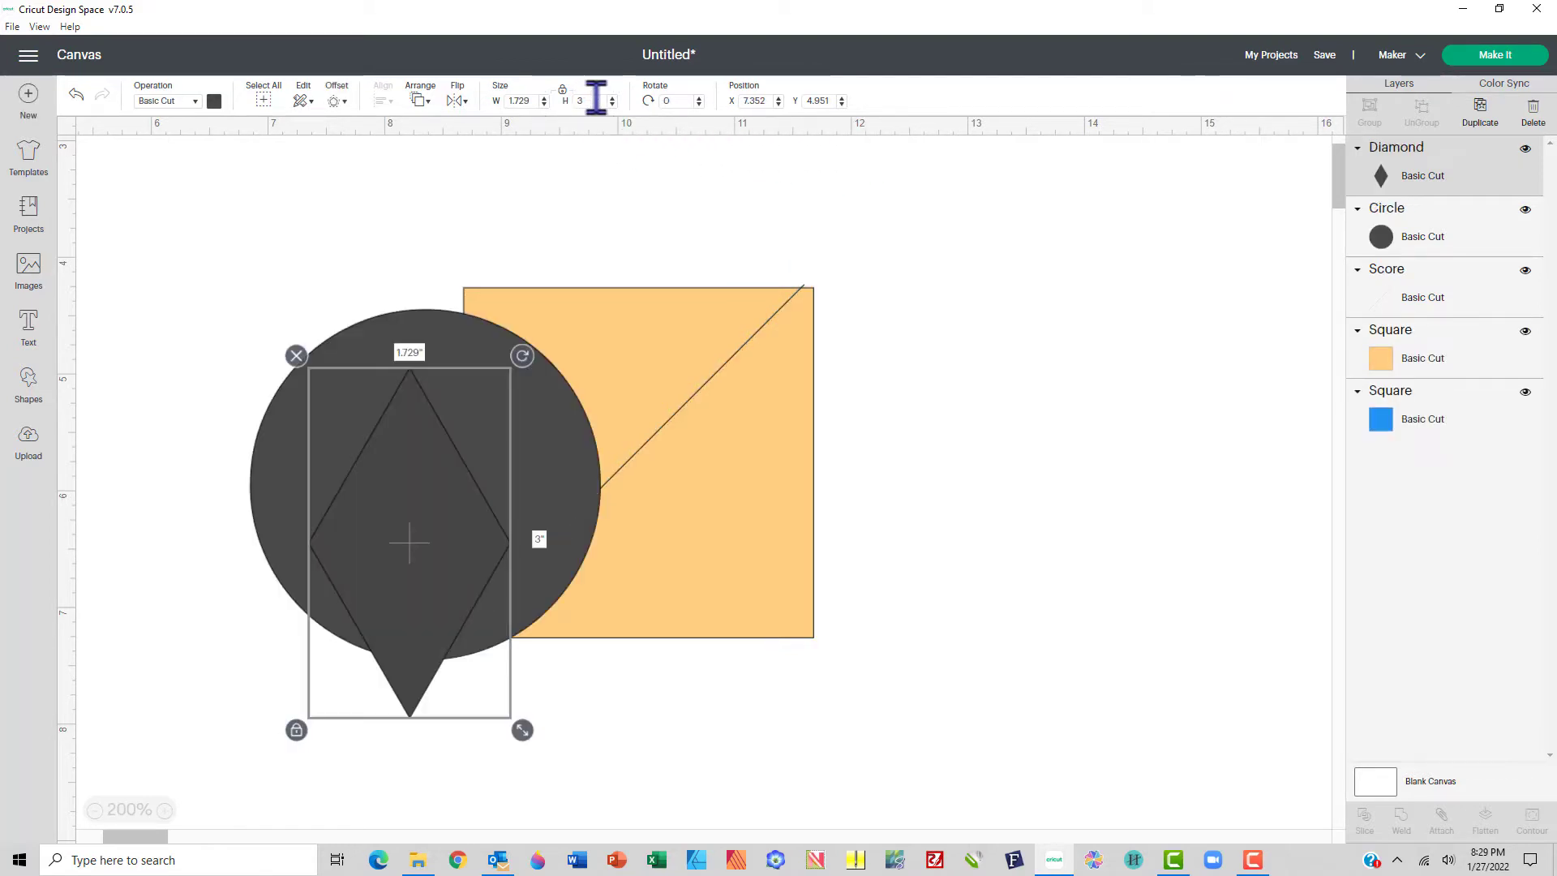
key(Delete)
click(416, 315)
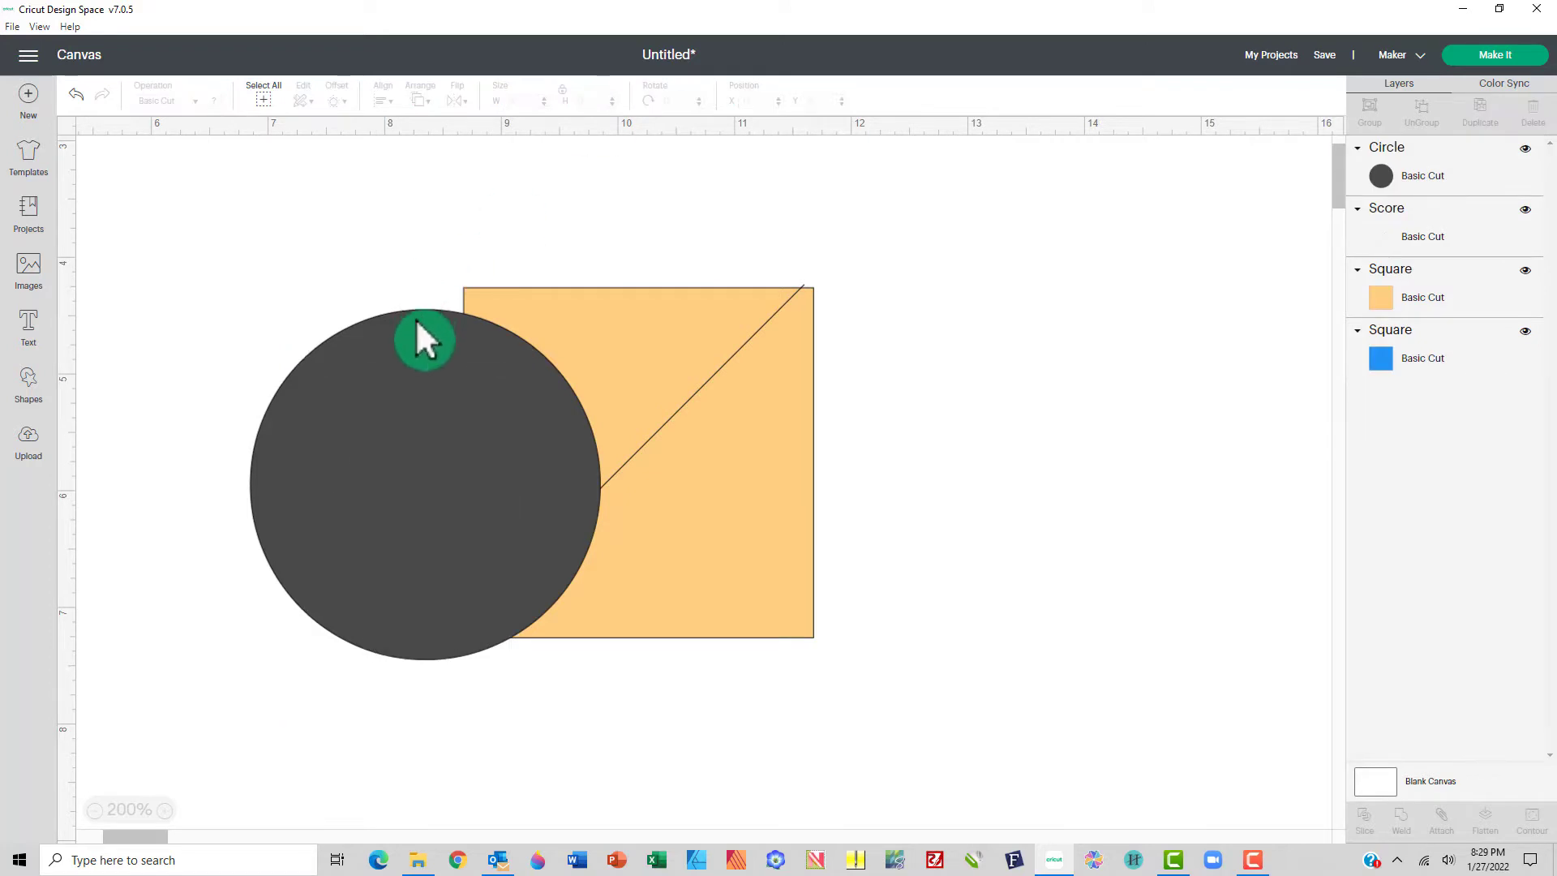
key(Delete)
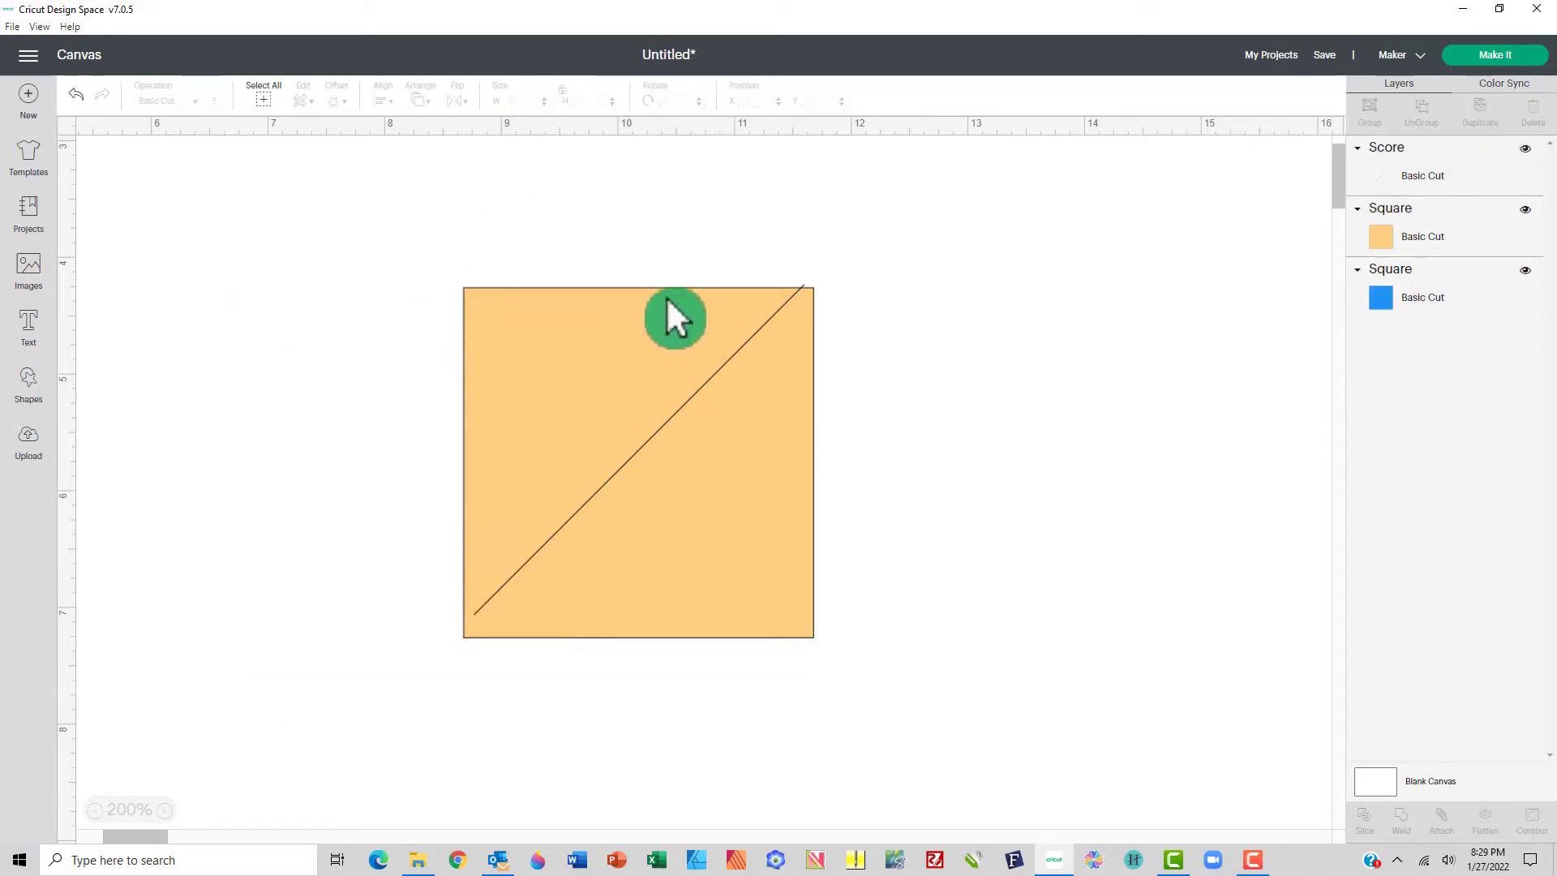
- Fit the diagonal line to the orange square's corners, trying heights of 4.25 and 4.2 and settling on 4.22
click(740, 345)
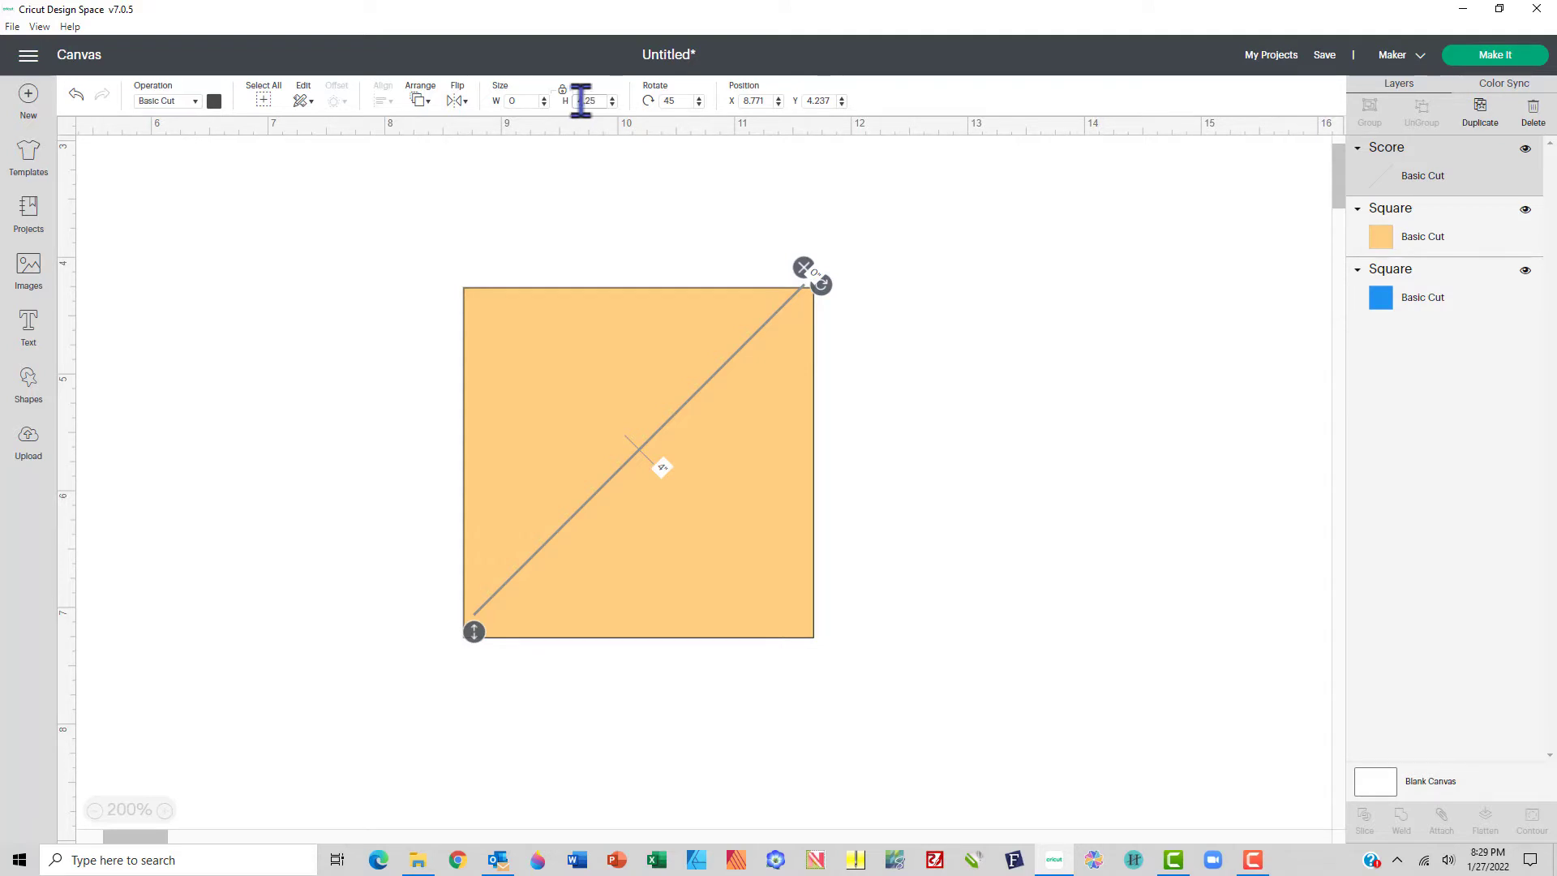
key(Return)
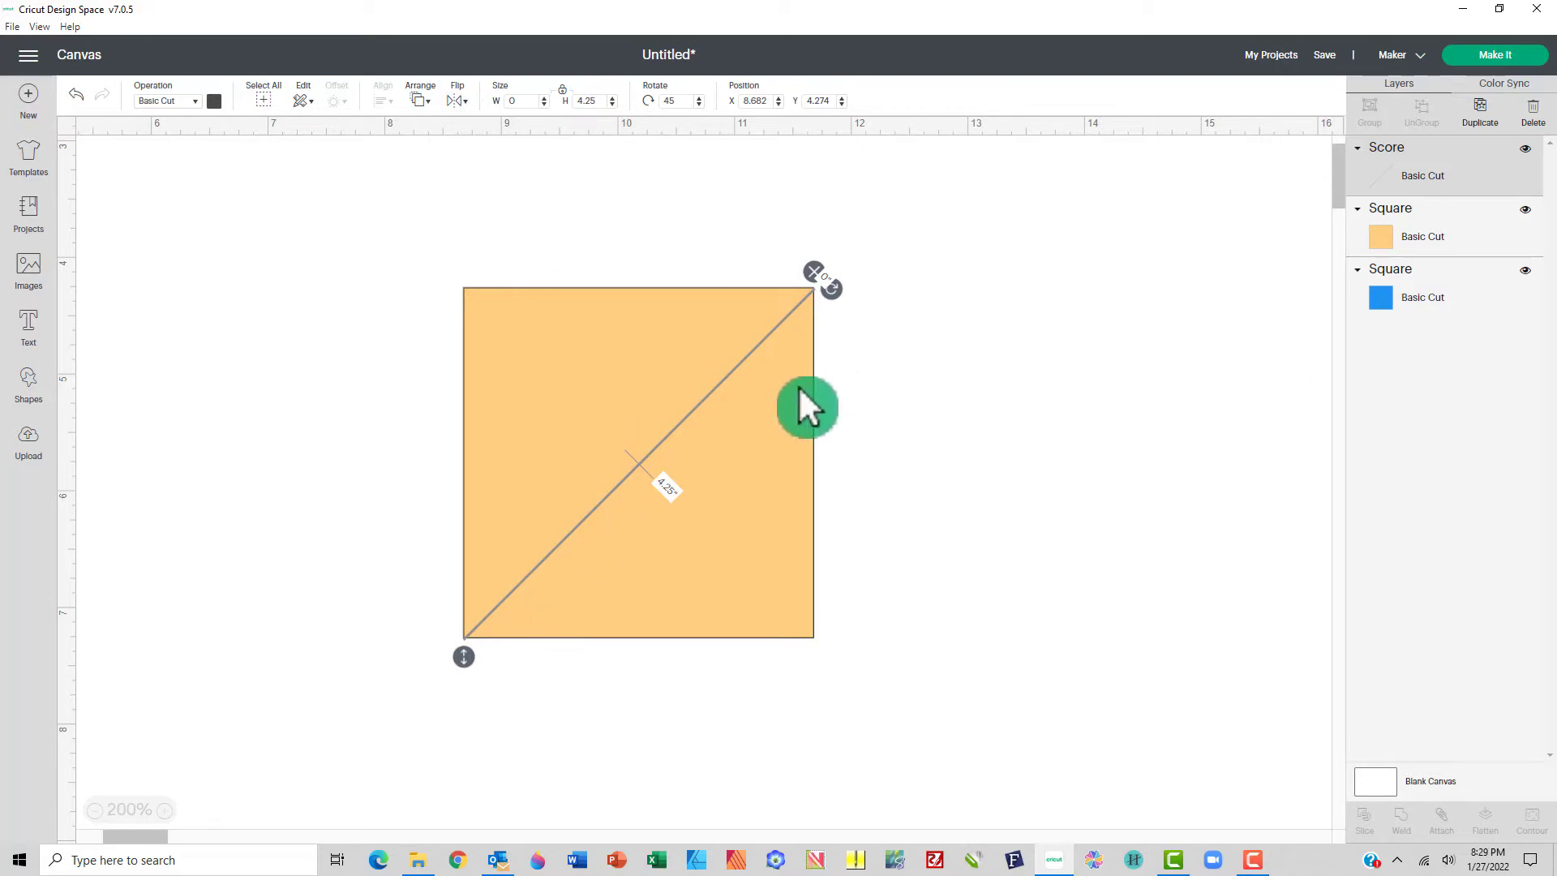
drag(652, 451, 654, 469)
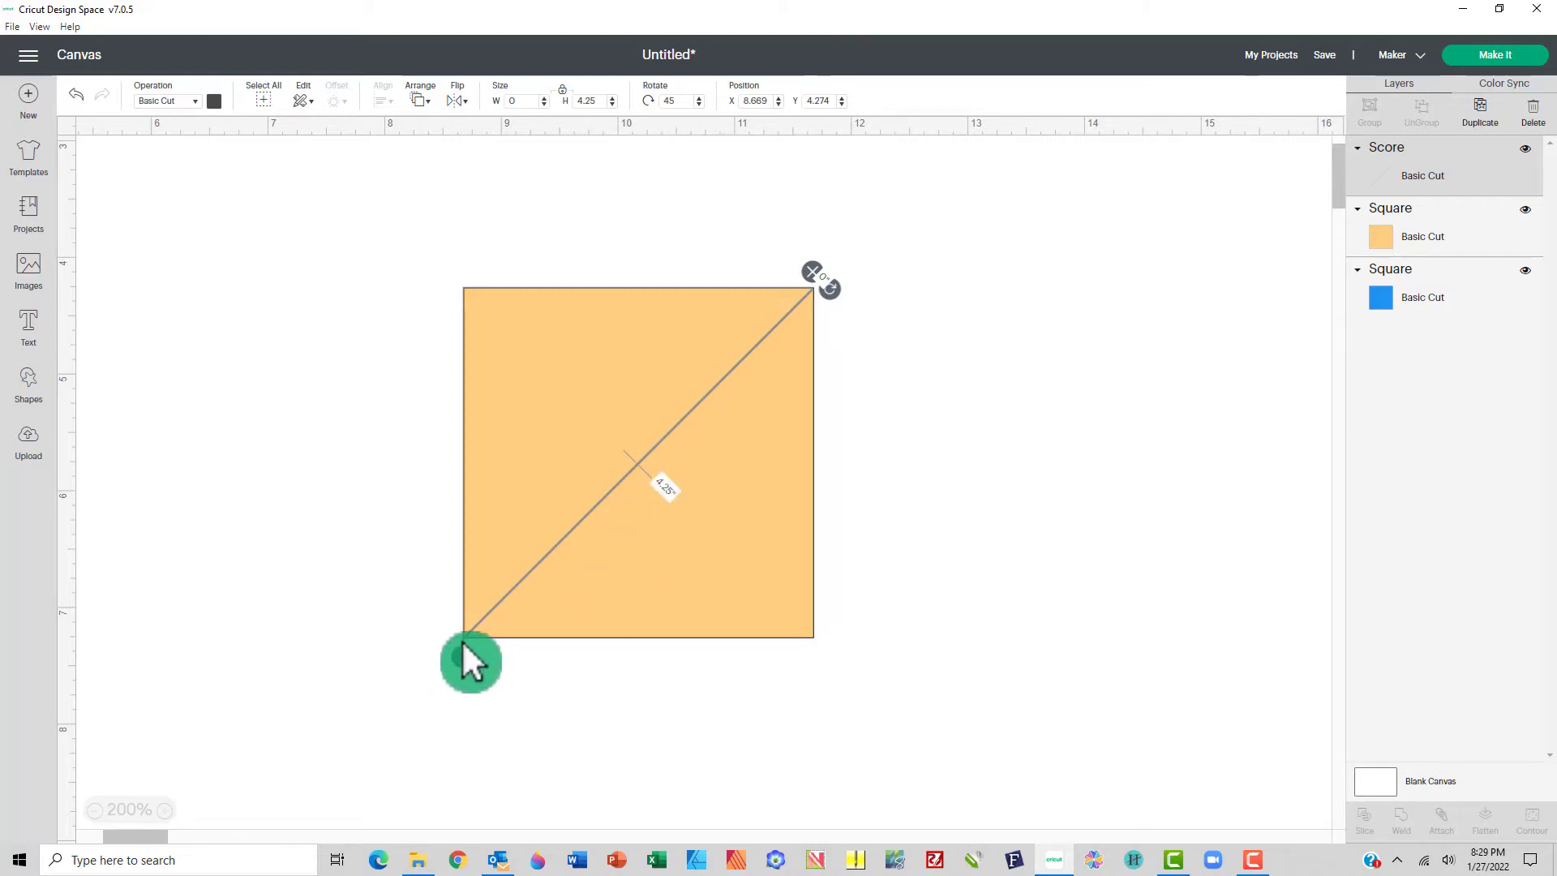
click(612, 104)
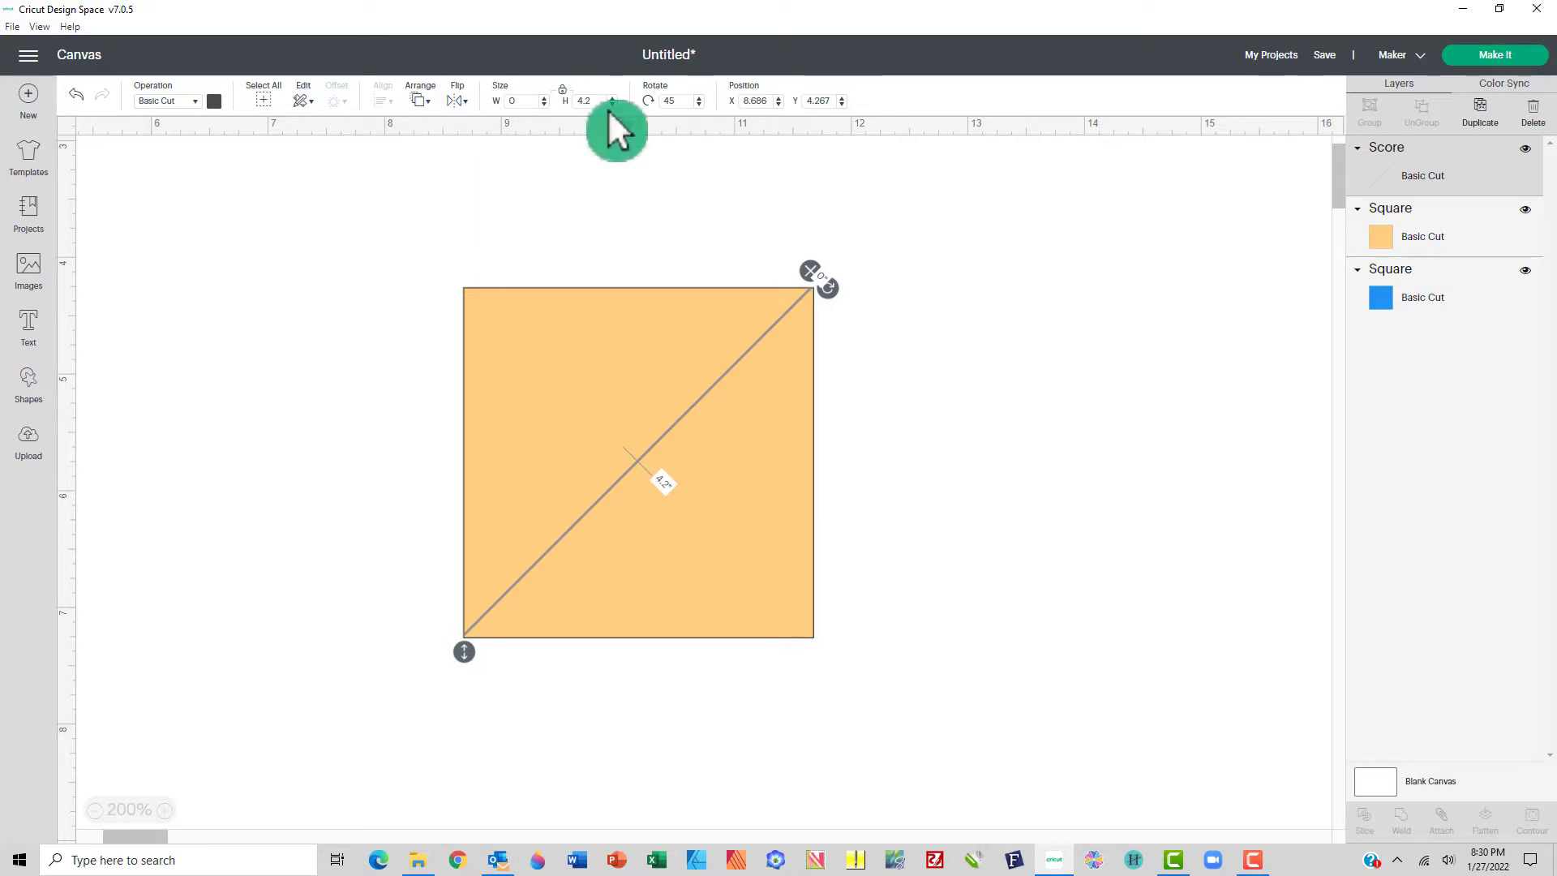
click(596, 101)
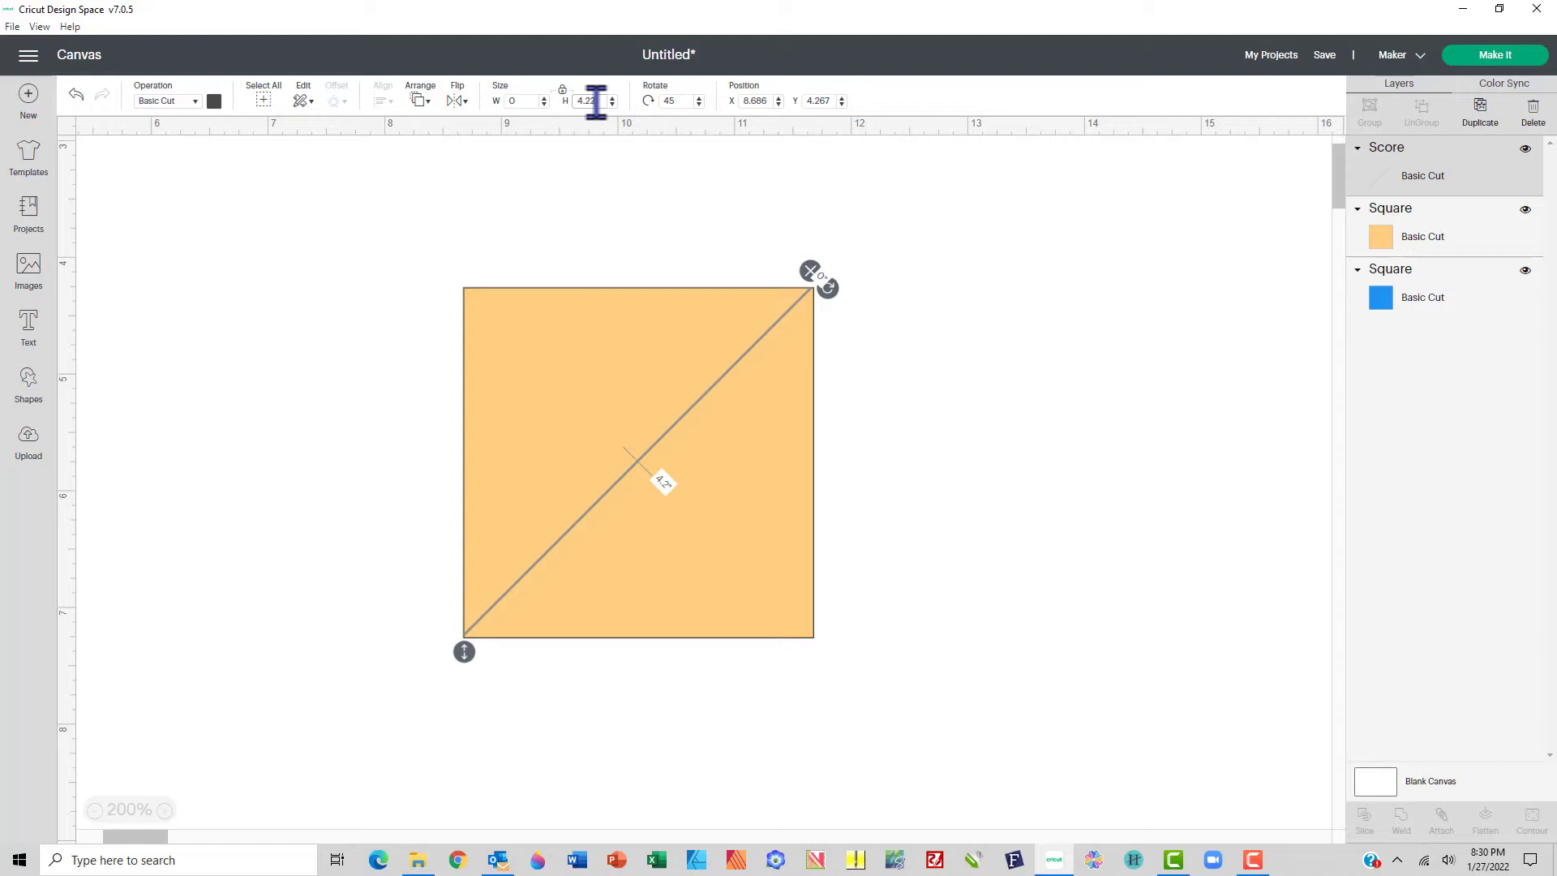
text(2)
click(653, 487)
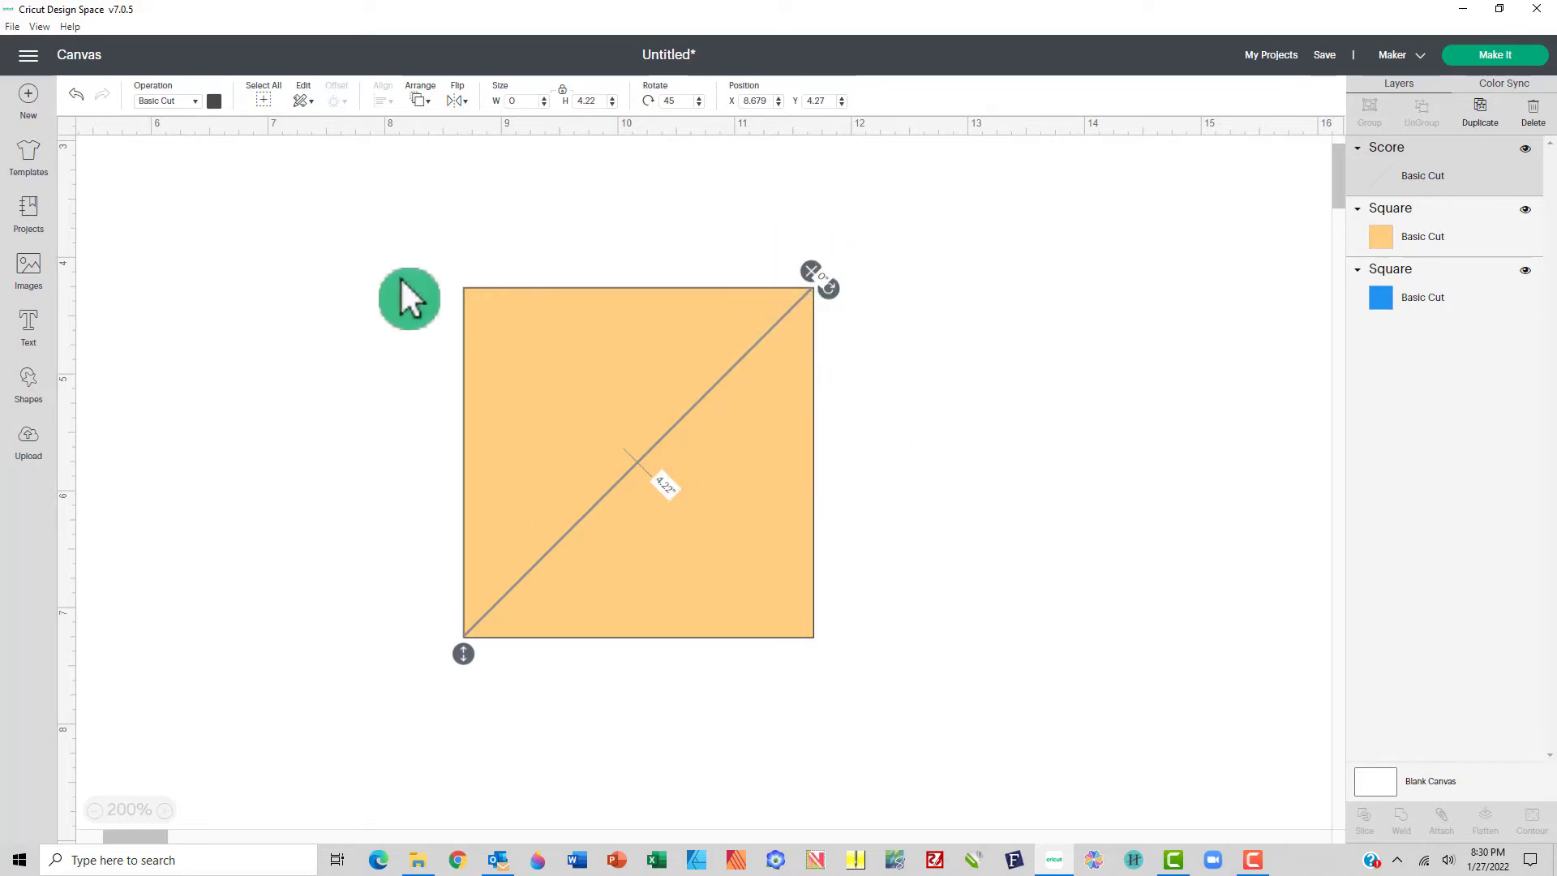
- Select the diagonal line together with the orange square and center them horizontally and vertically
drag(397, 231, 801, 662)
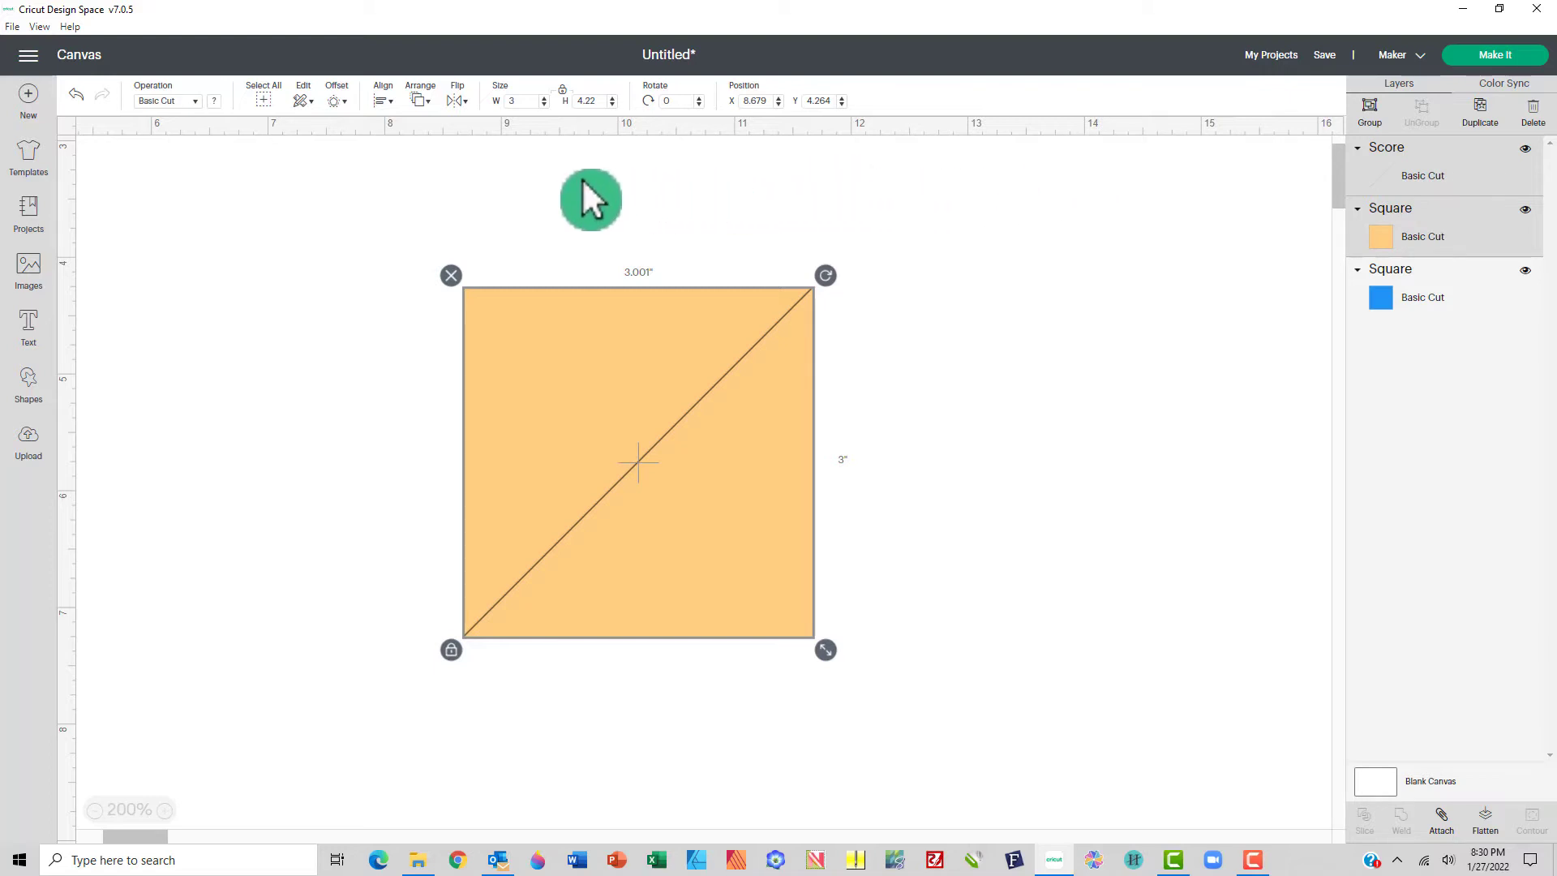
click(388, 101)
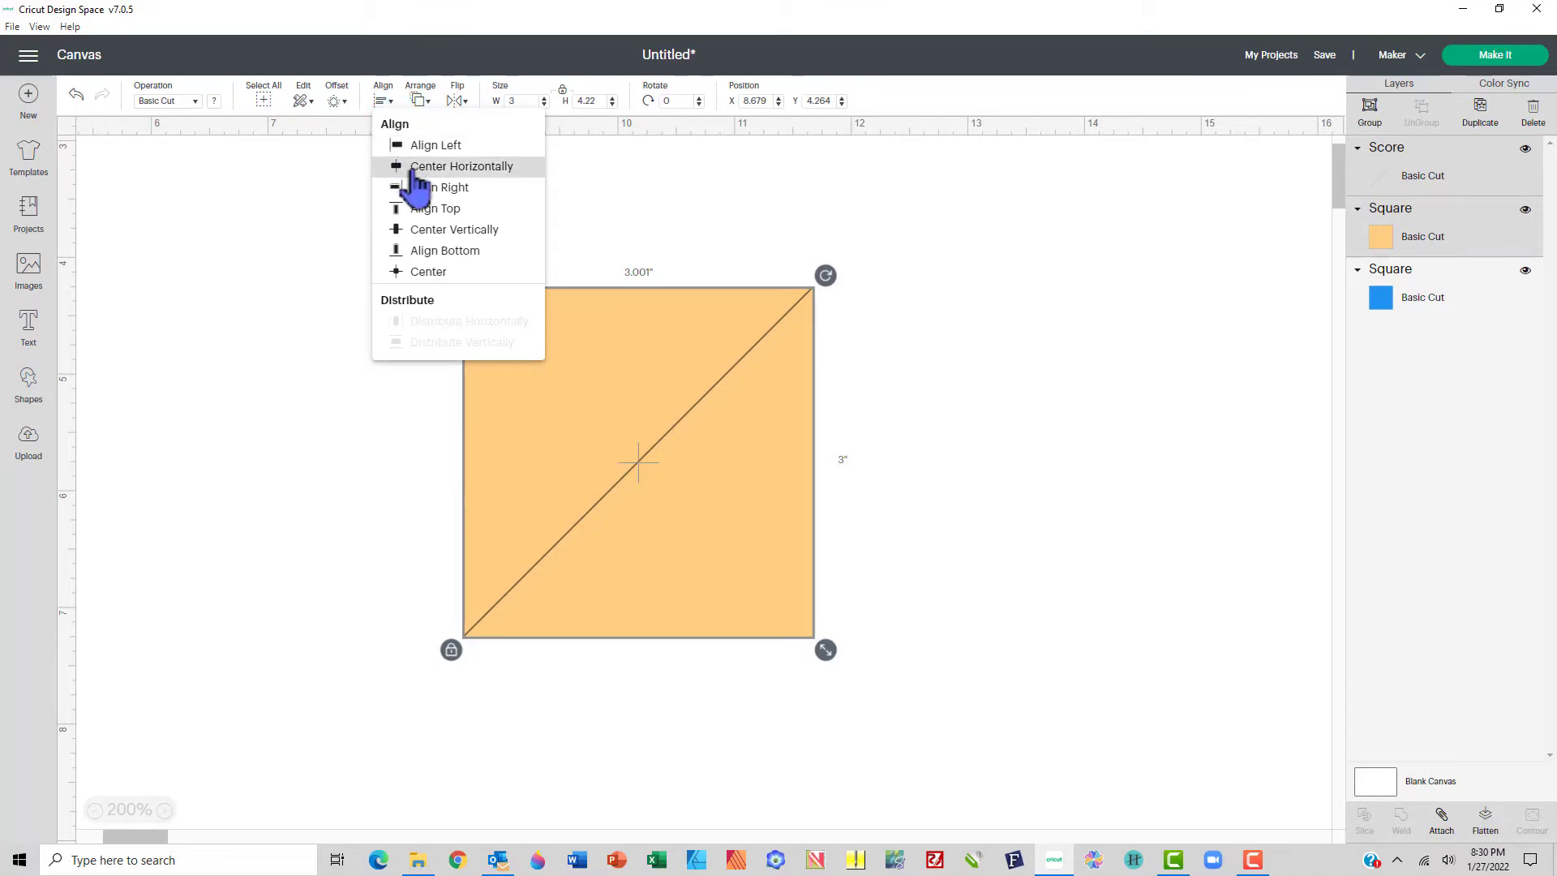
click(454, 166)
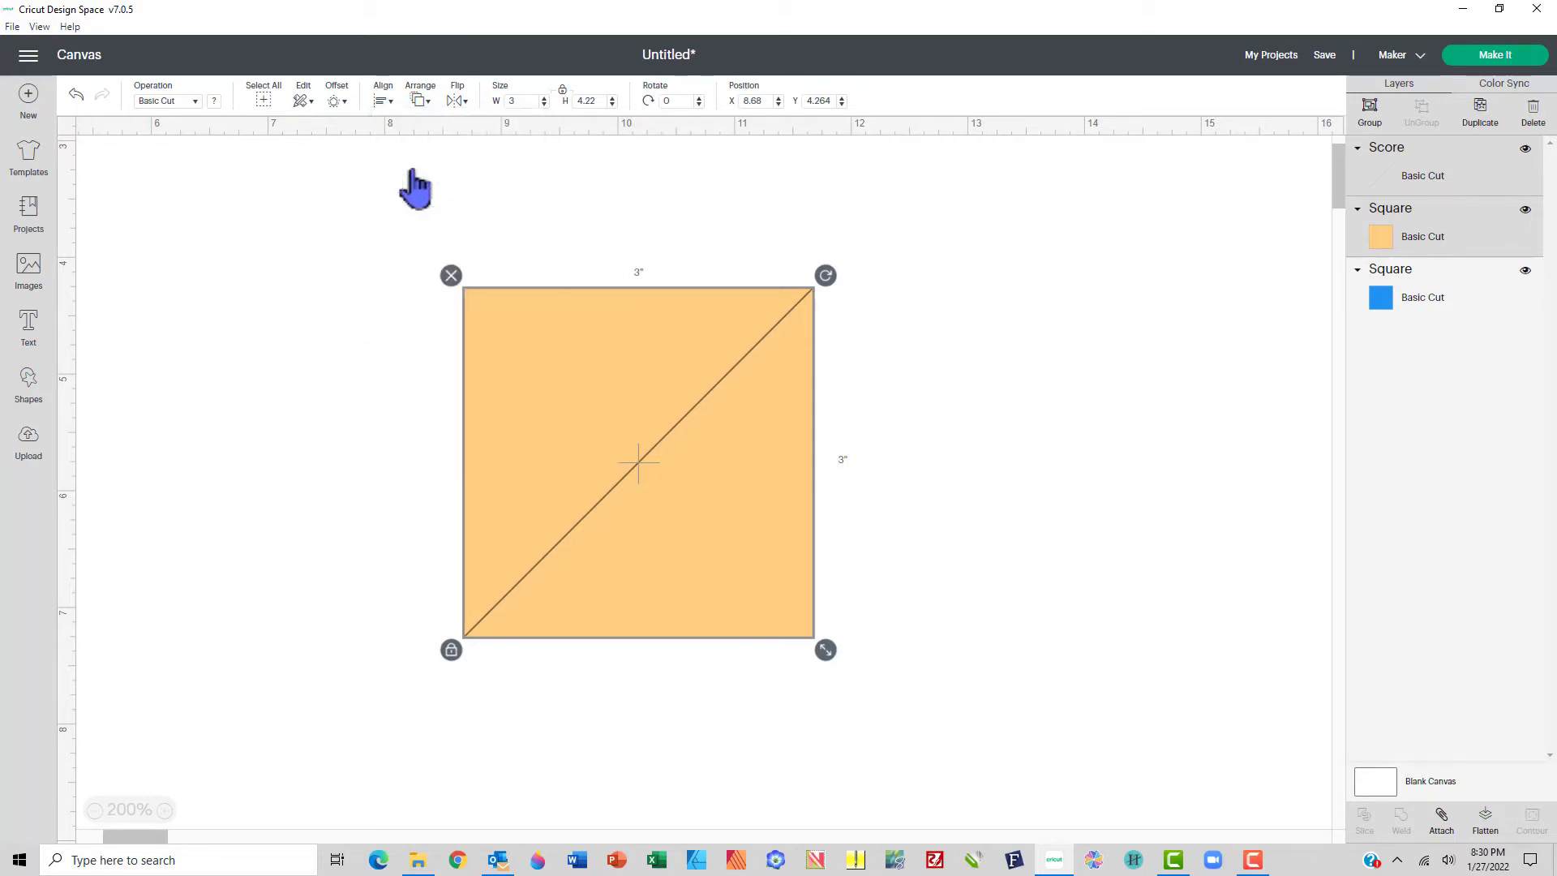
click(394, 107)
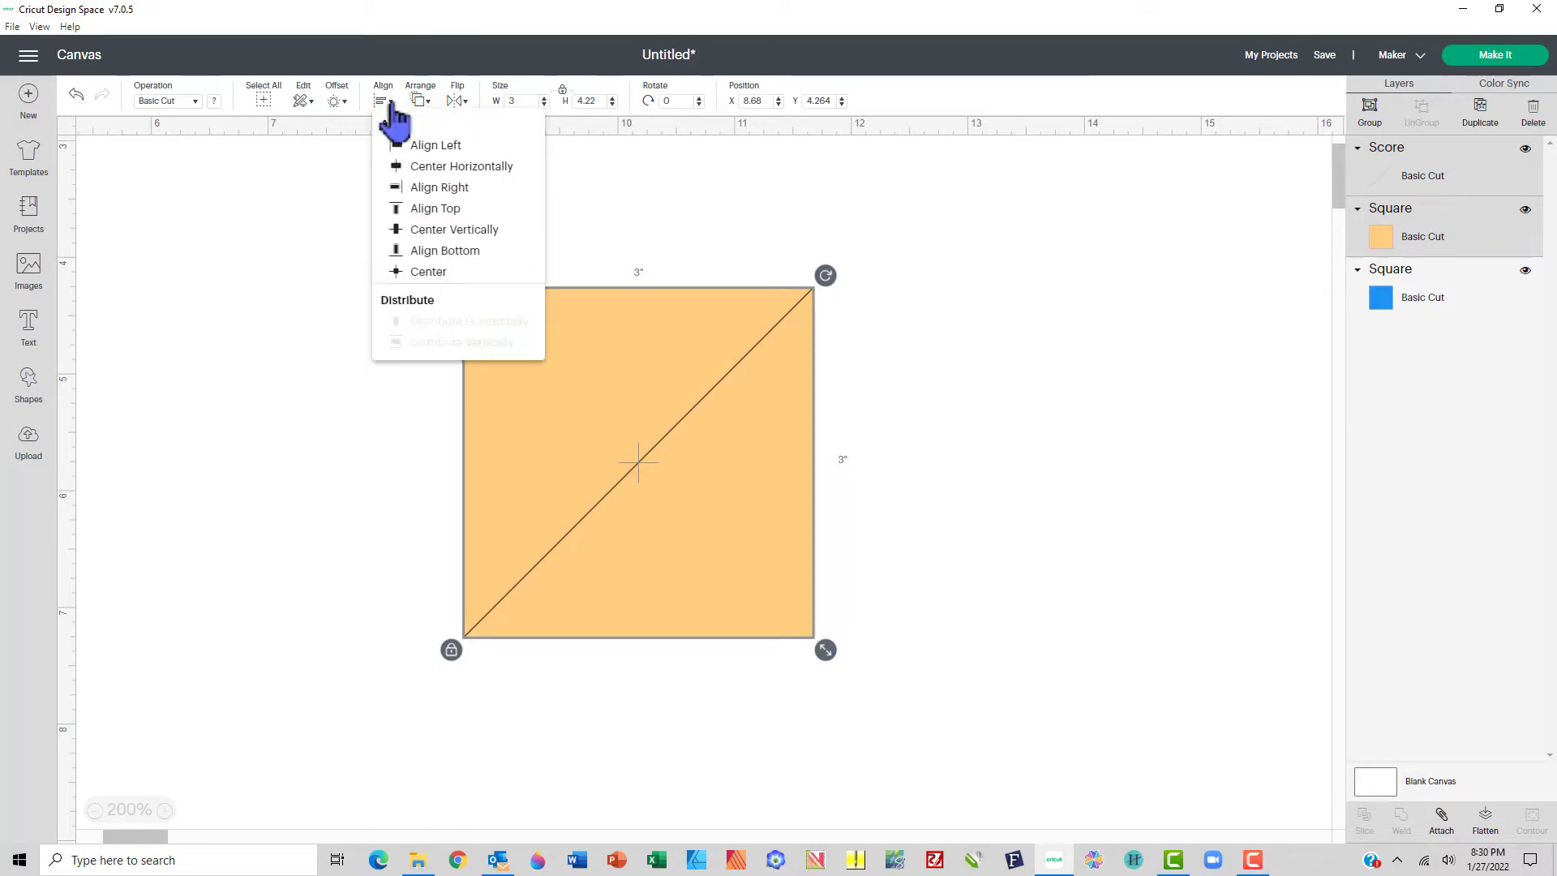
click(421, 231)
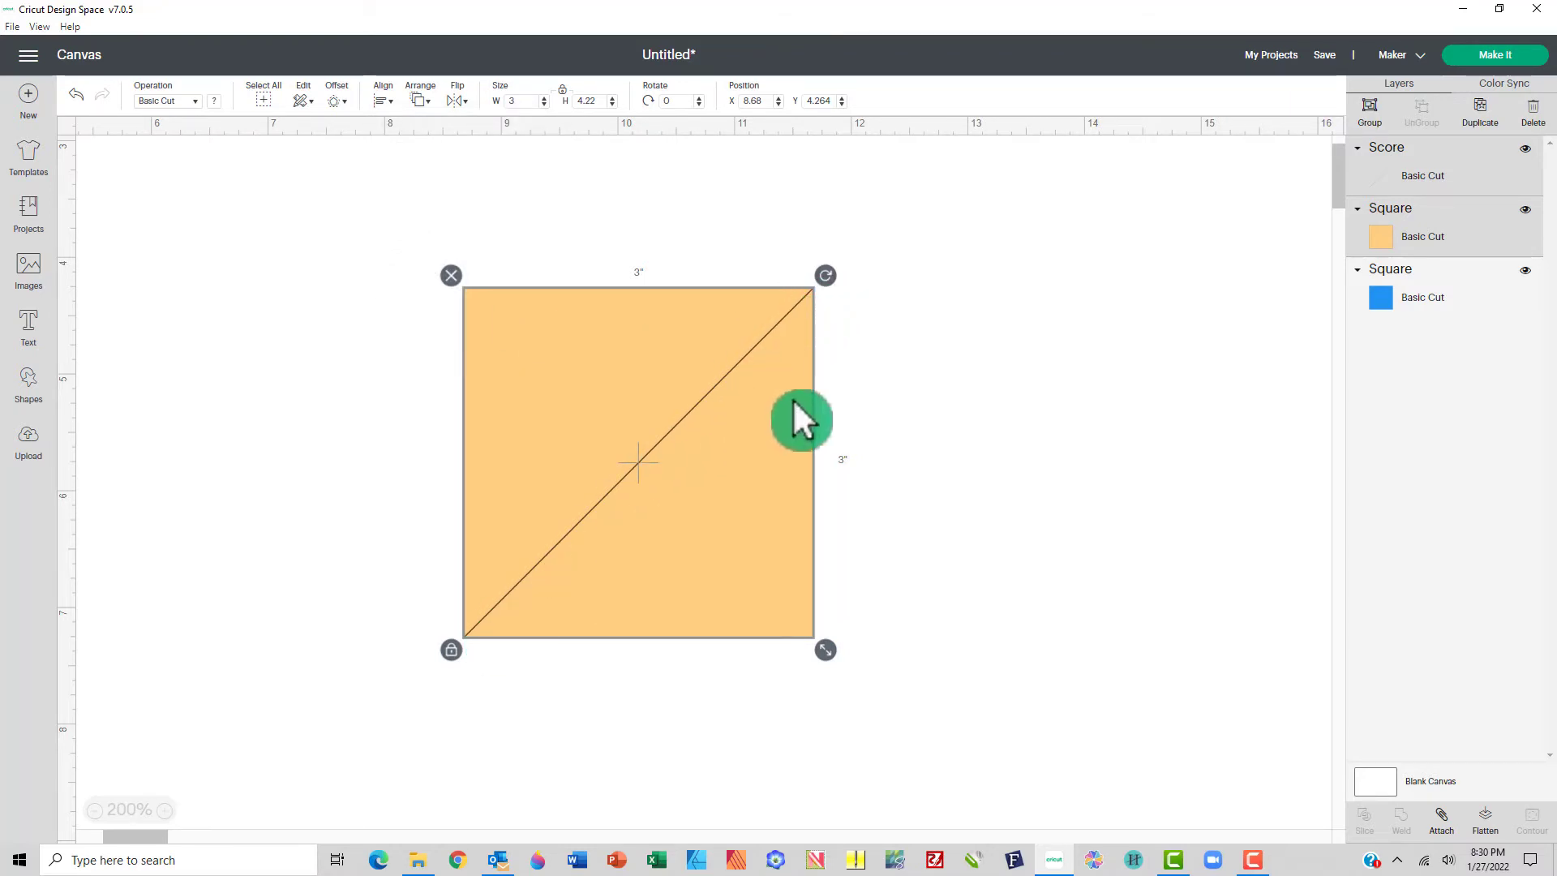
- Examine up close whether the diagonal line's ends meet the orange square's corners
click(164, 811)
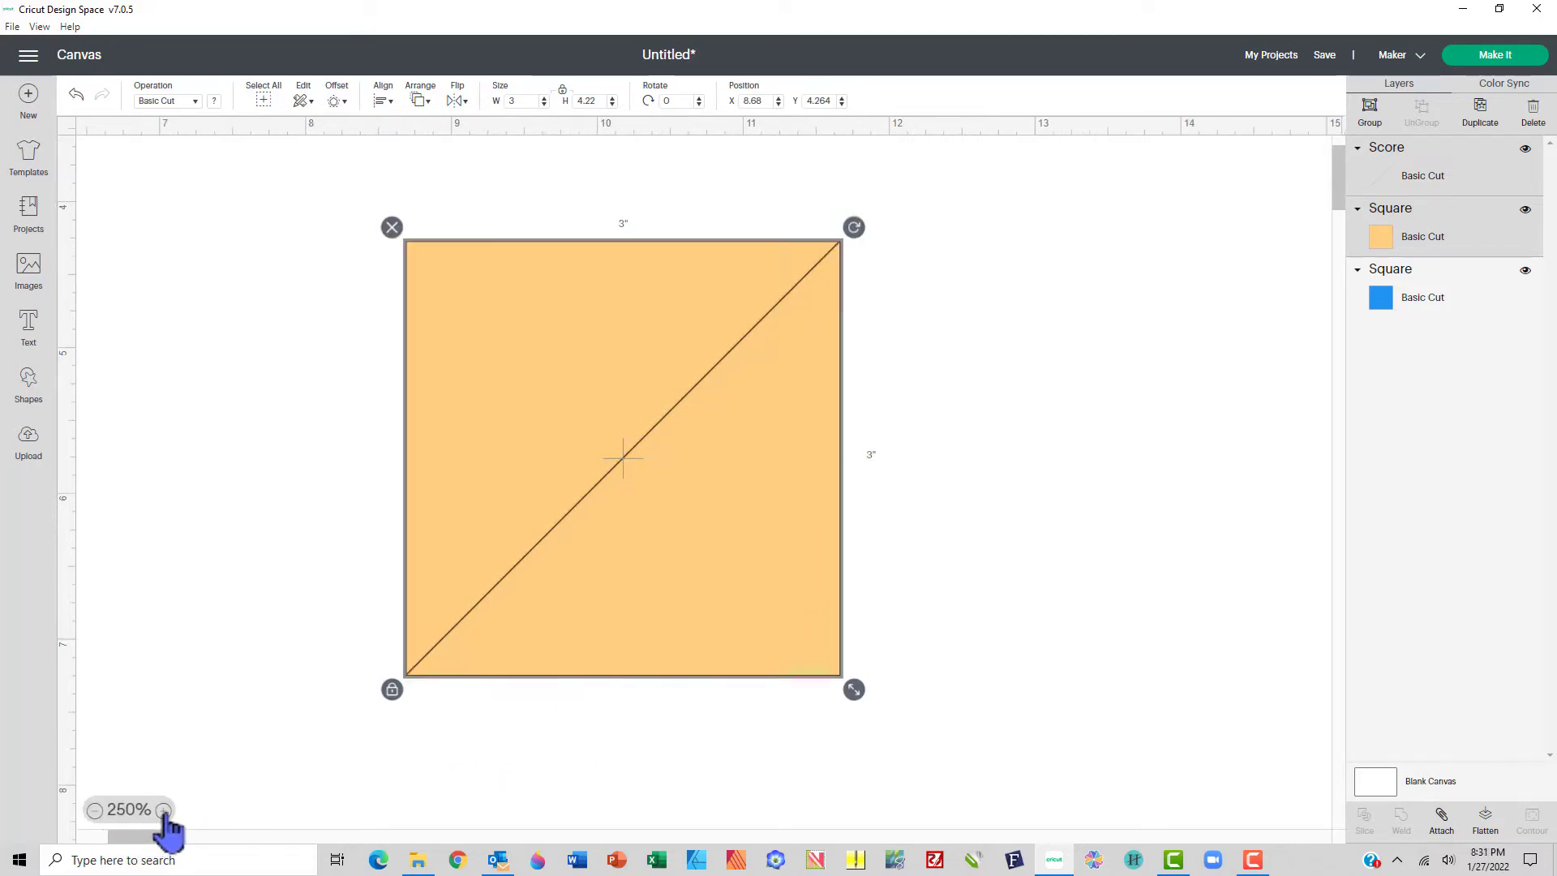
click(164, 811)
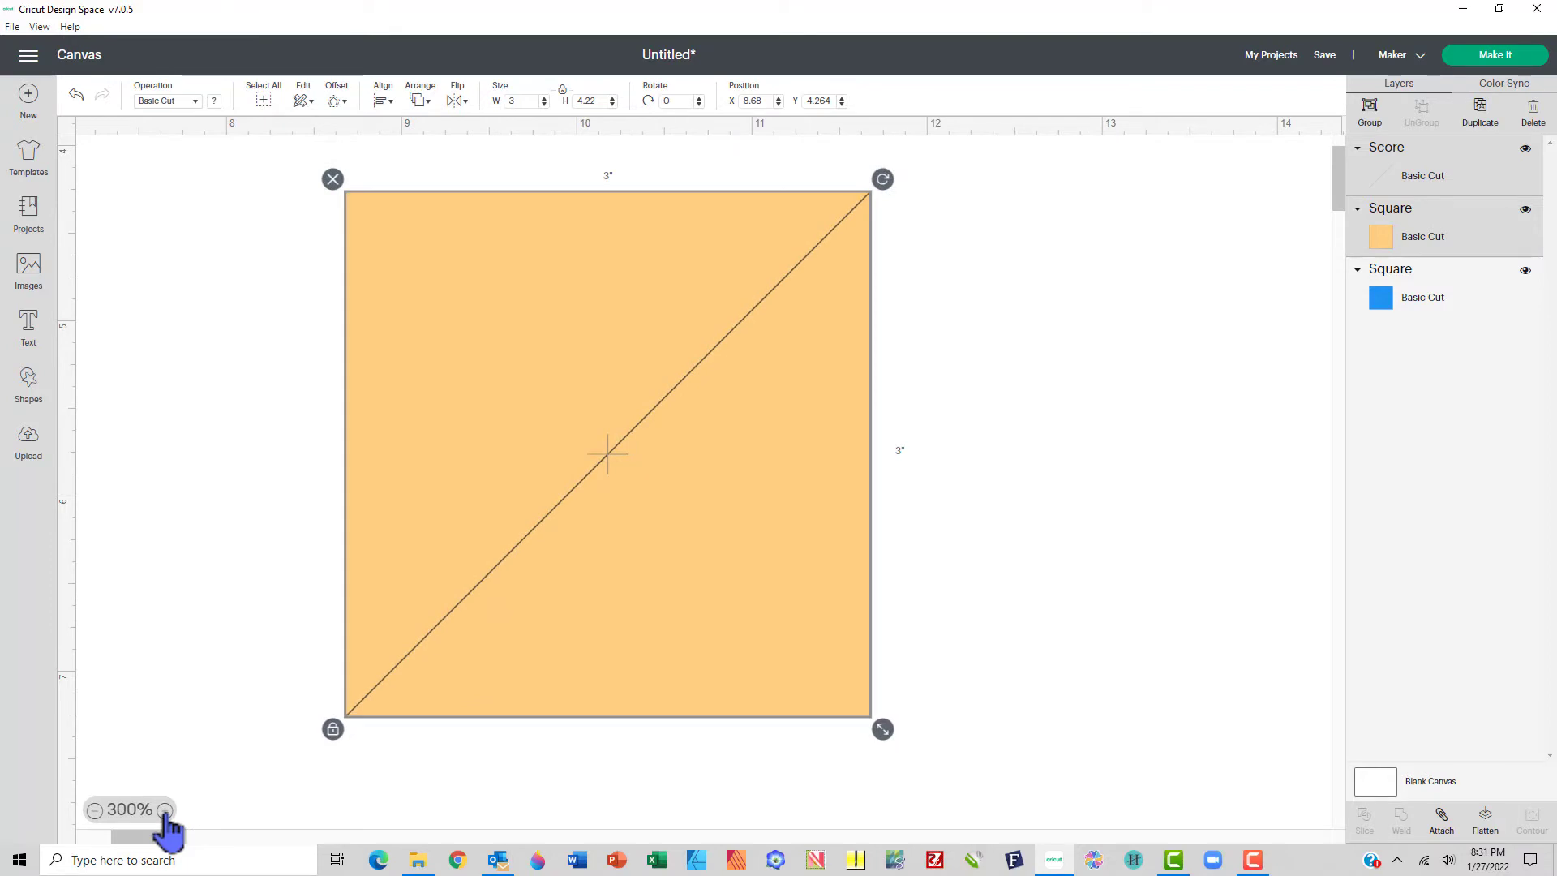
click(146, 451)
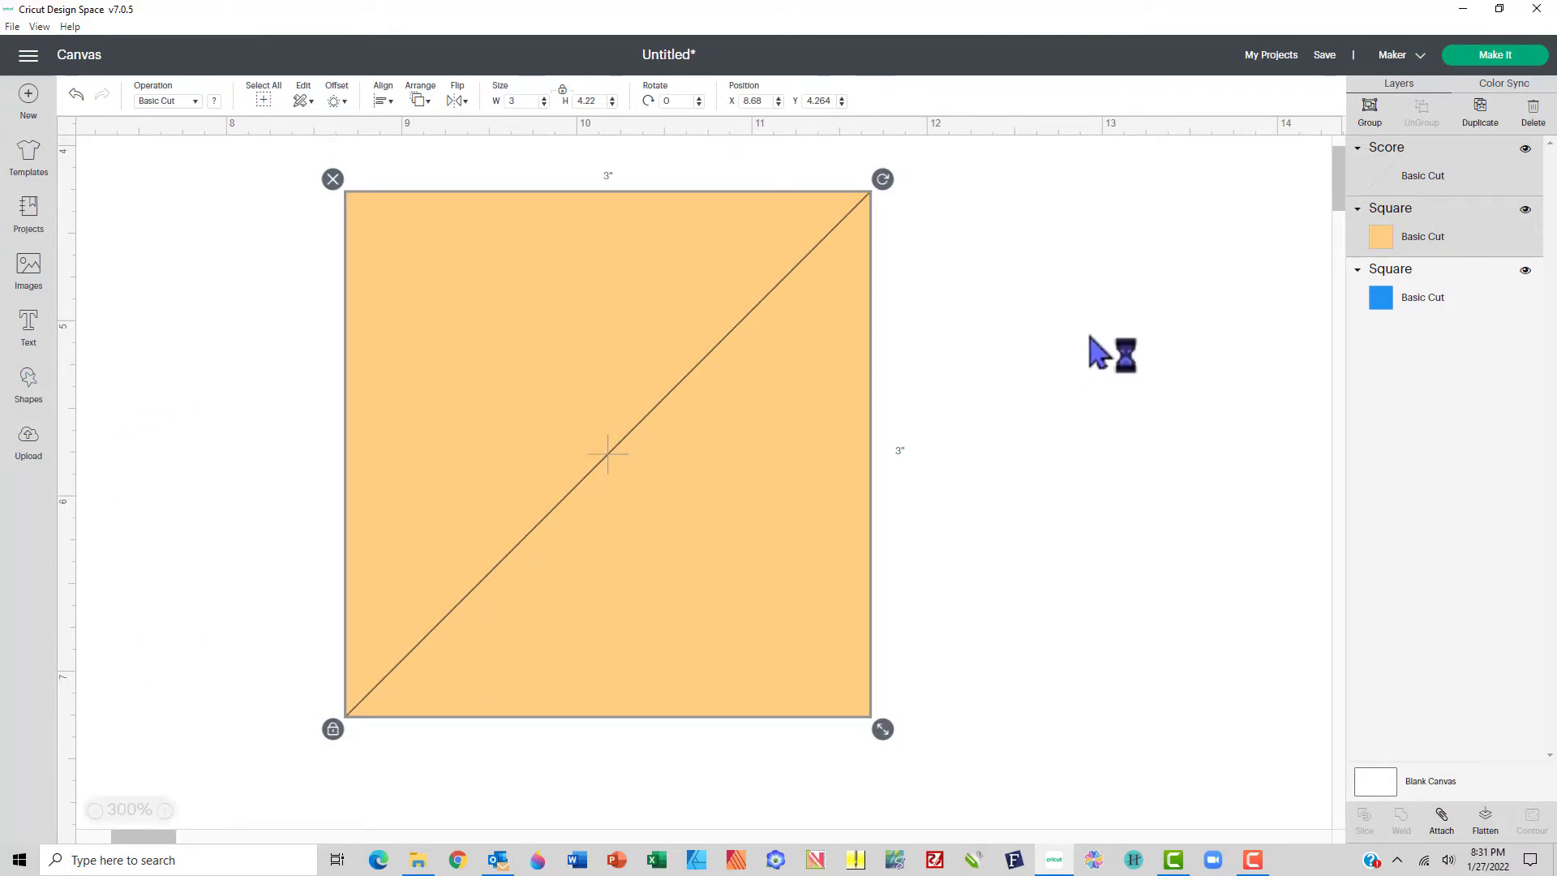
click(942, 234)
click(883, 221)
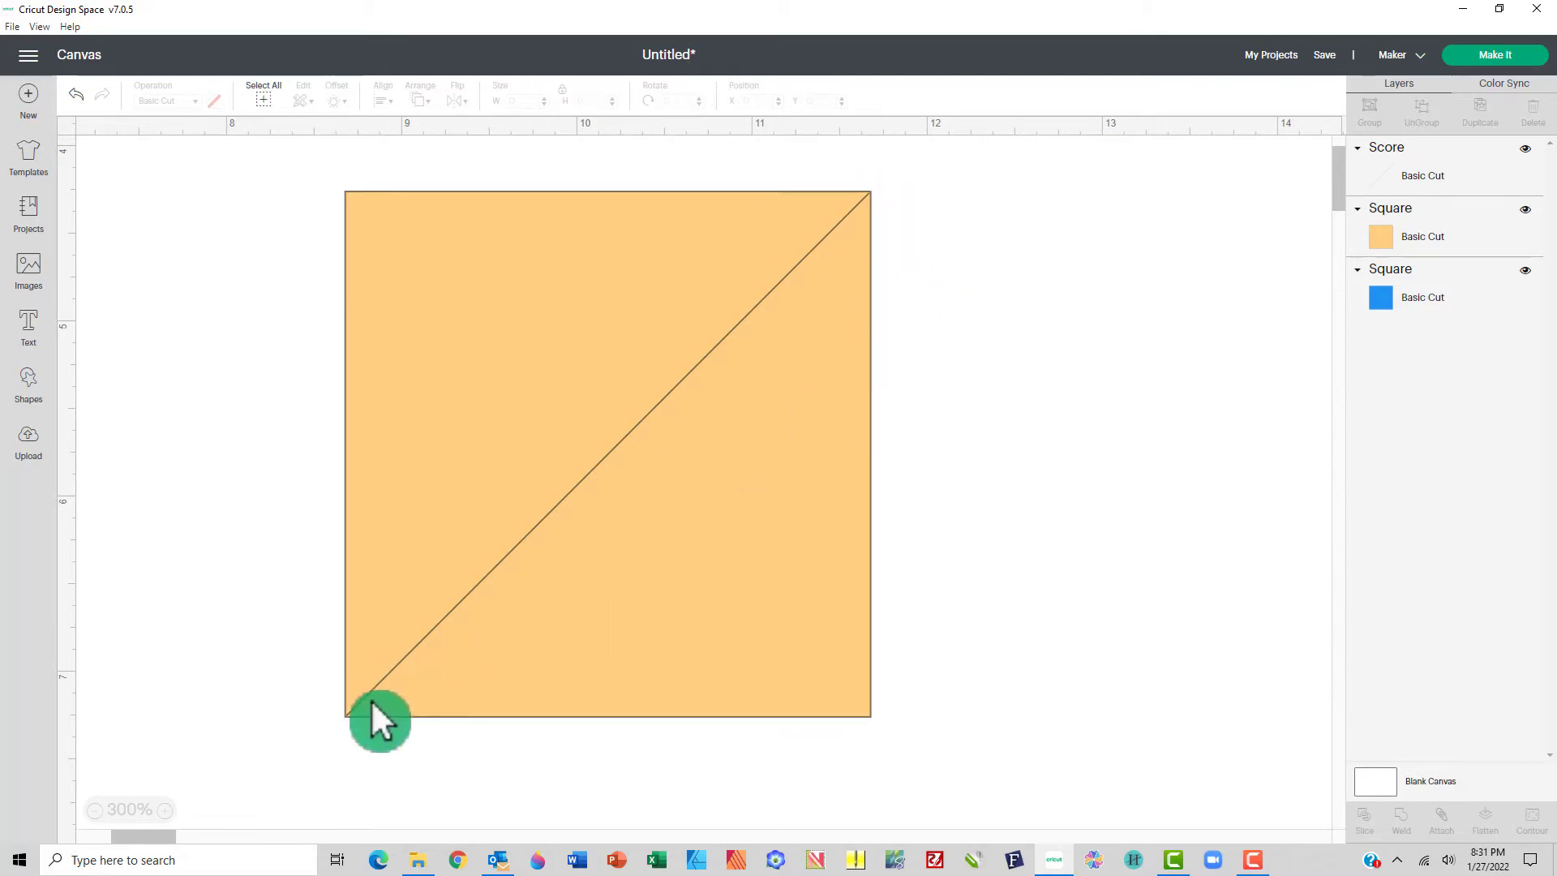
click(95, 811)
click(94, 810)
click(95, 811)
click(95, 810)
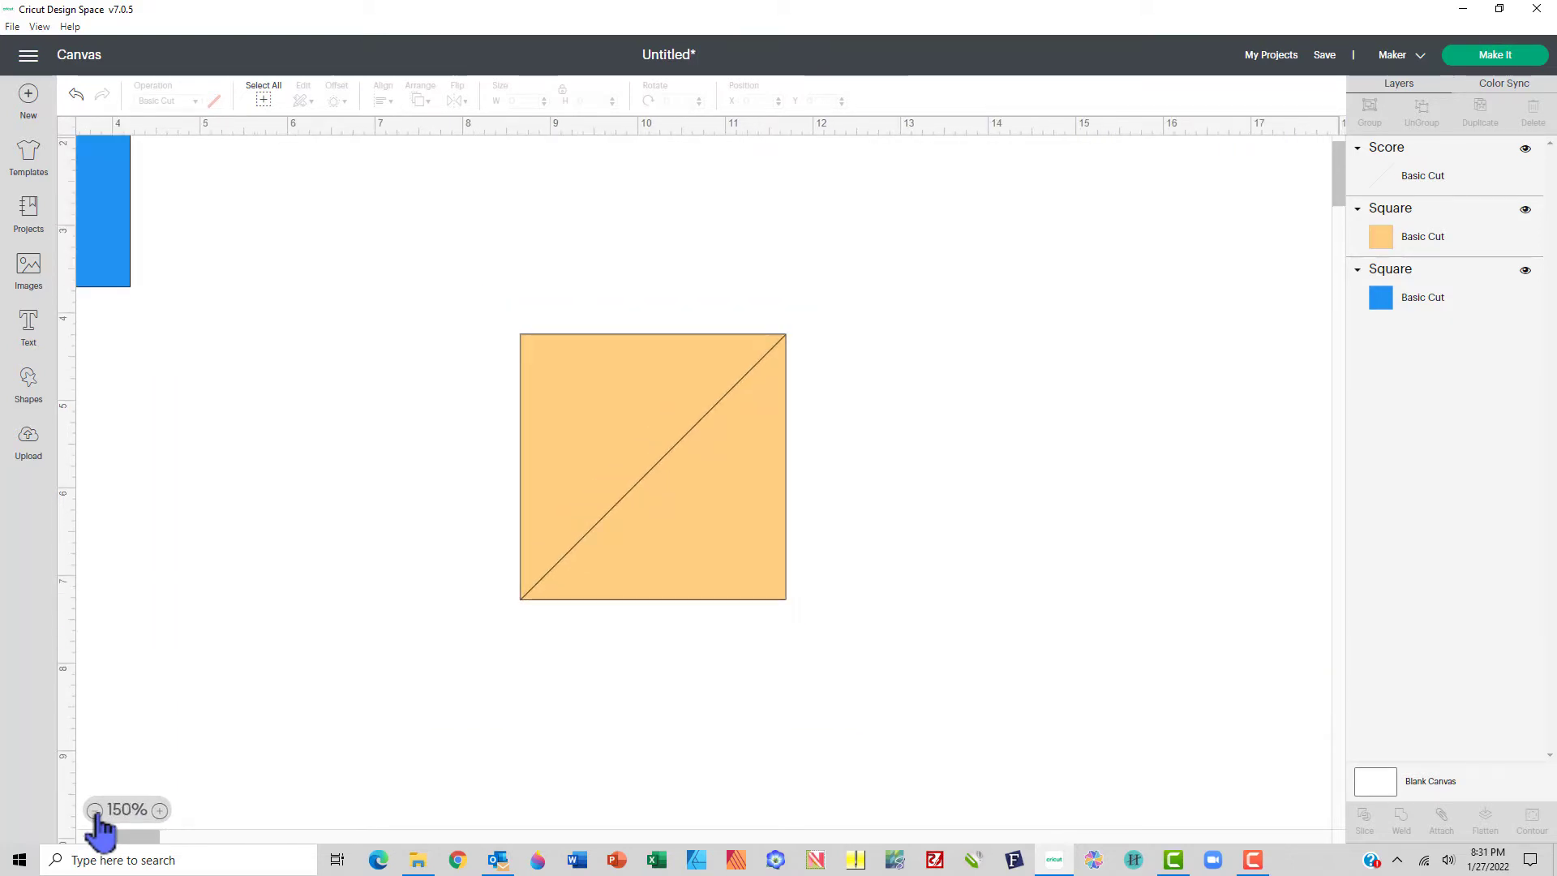
click(95, 810)
click(95, 810)
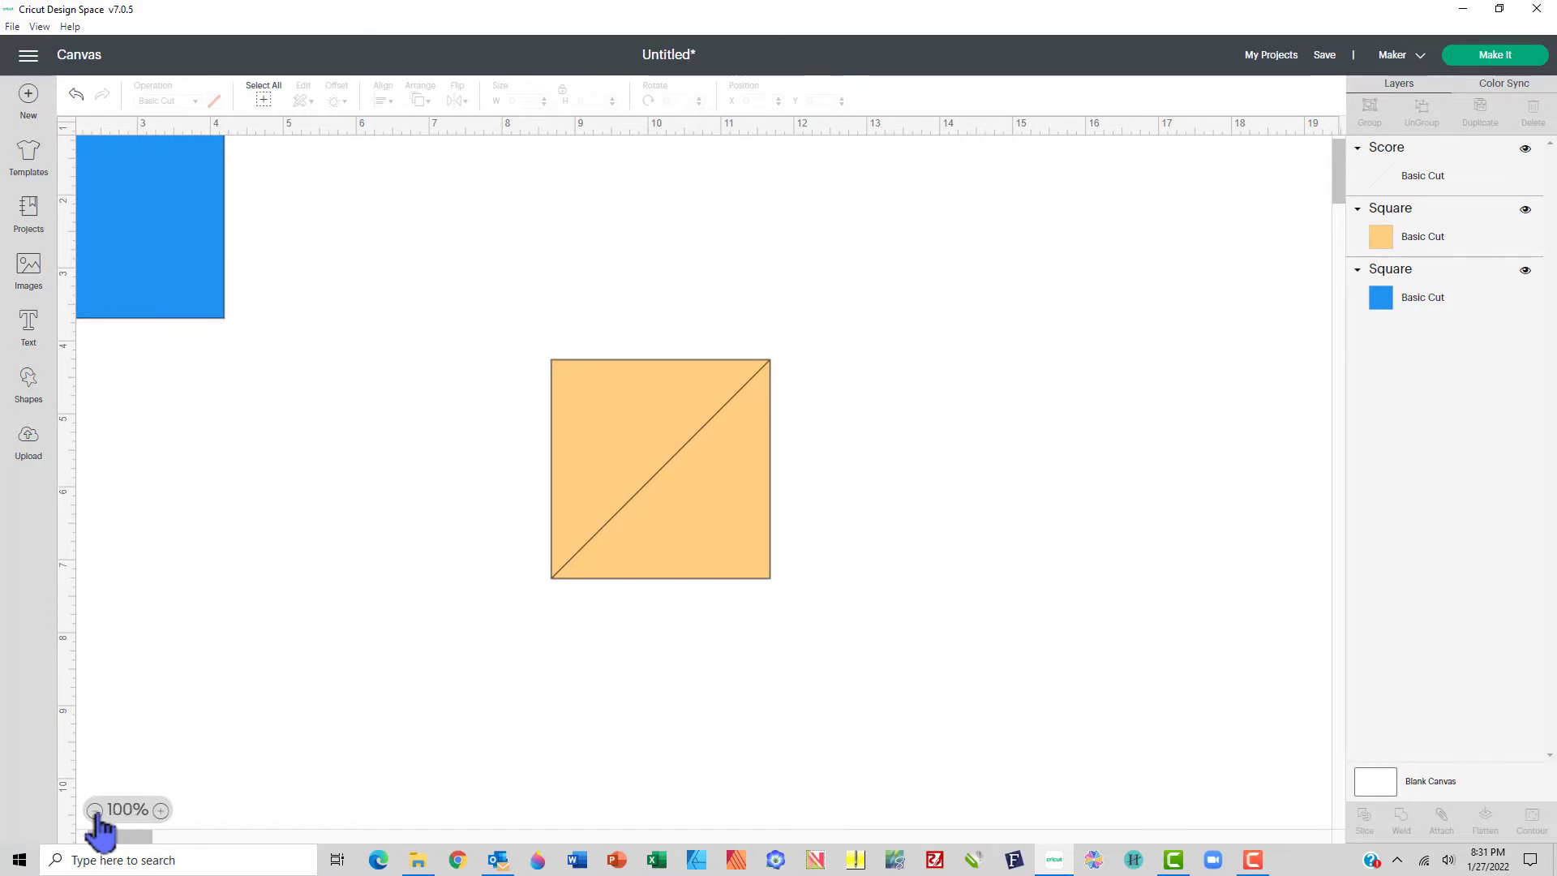
click(532, 811)
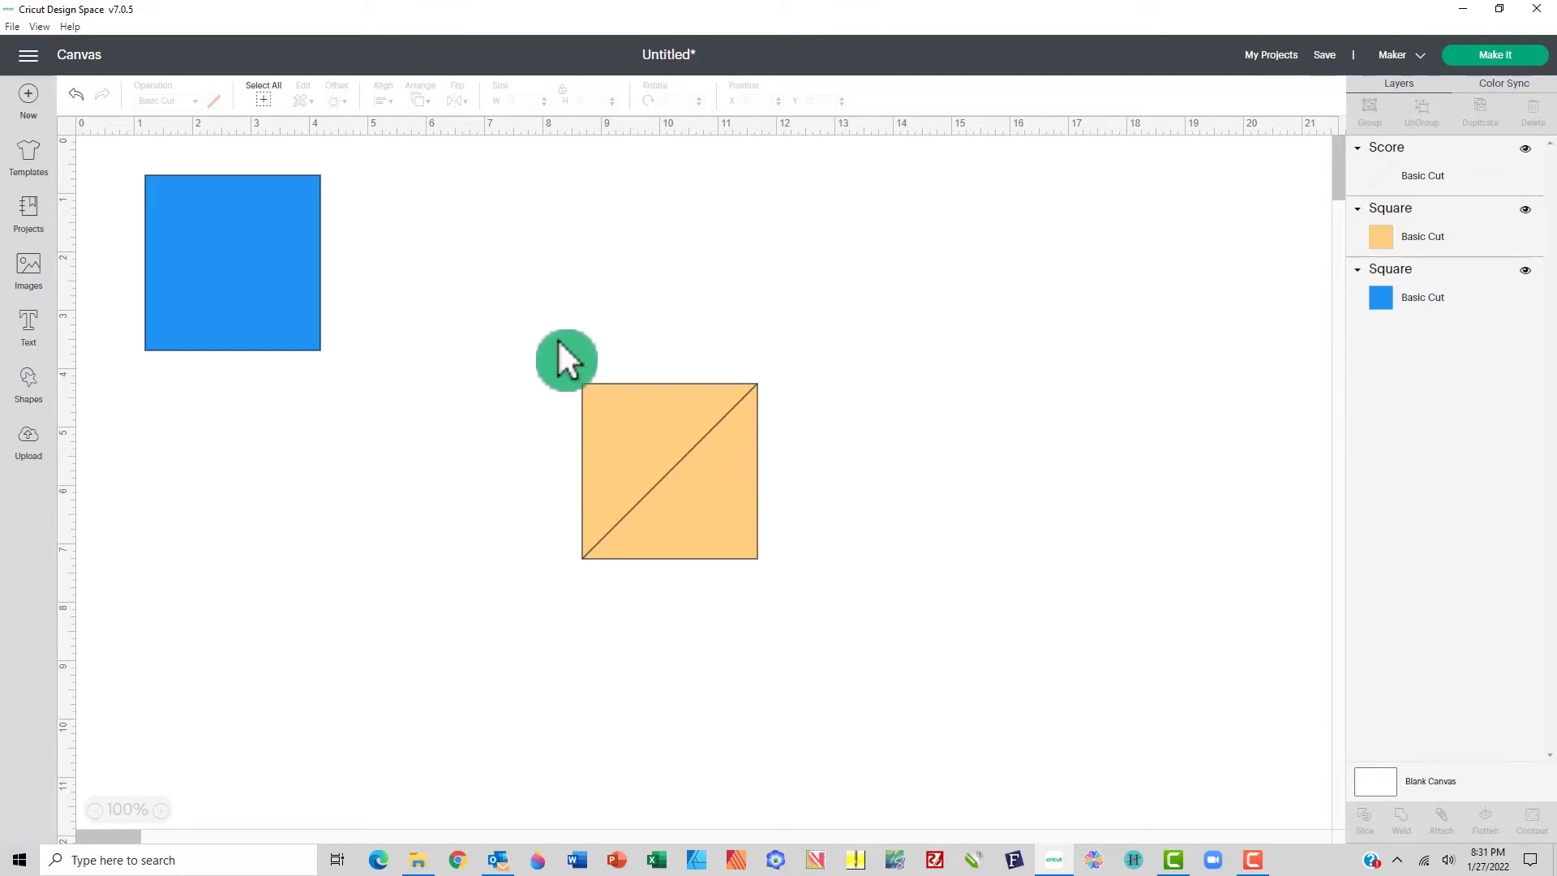
- Group the orange square with its diagonal line and move the group to about X 7.5, Y 2.4
drag(545, 334, 712, 579)
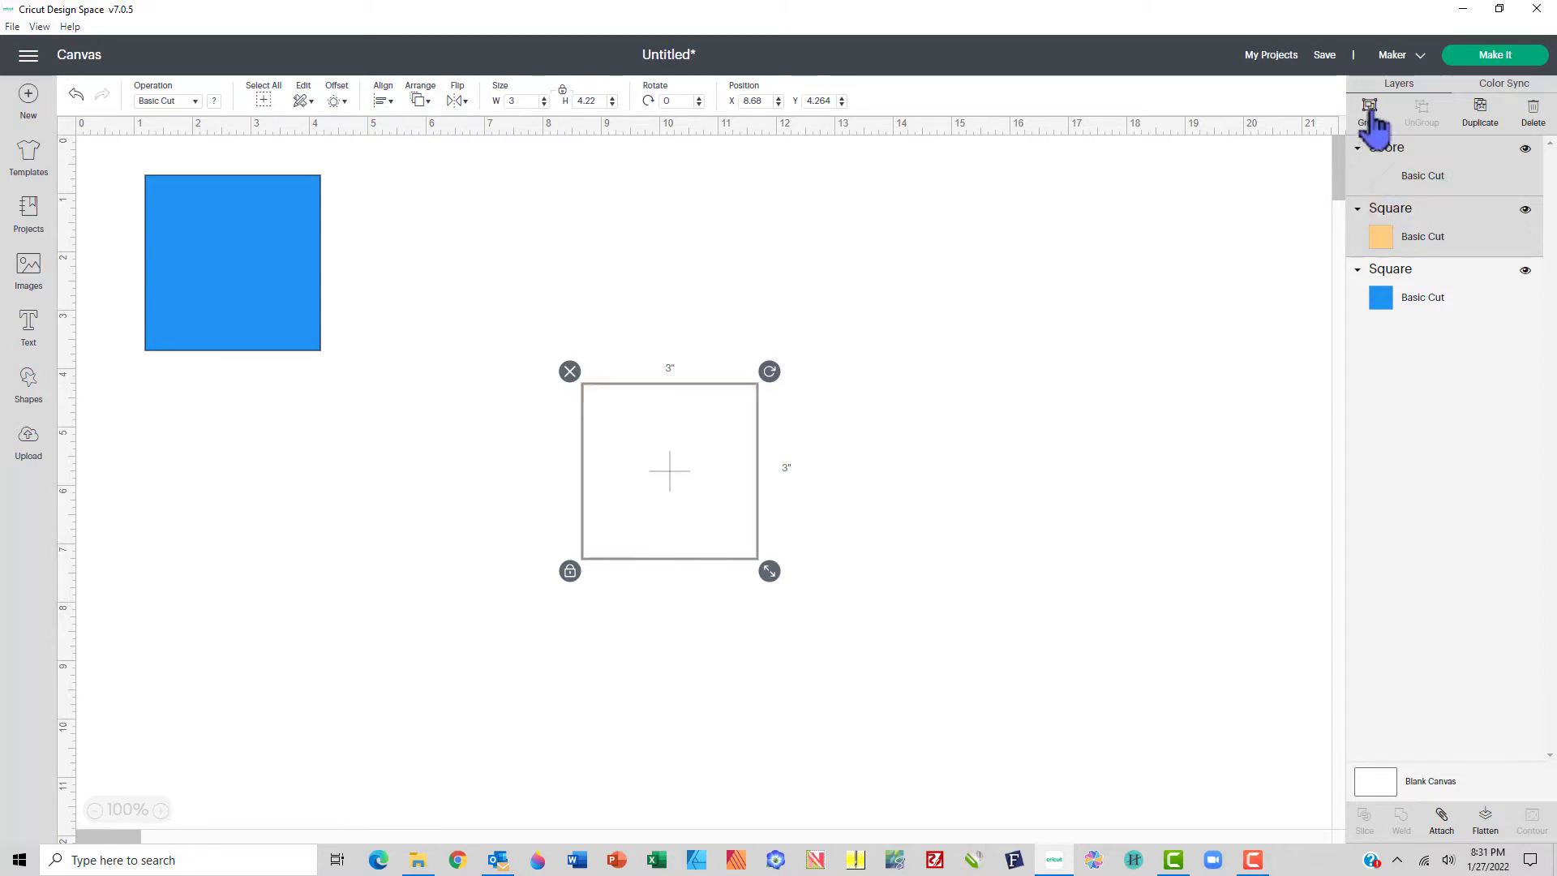
click(1372, 114)
drag(728, 494, 659, 384)
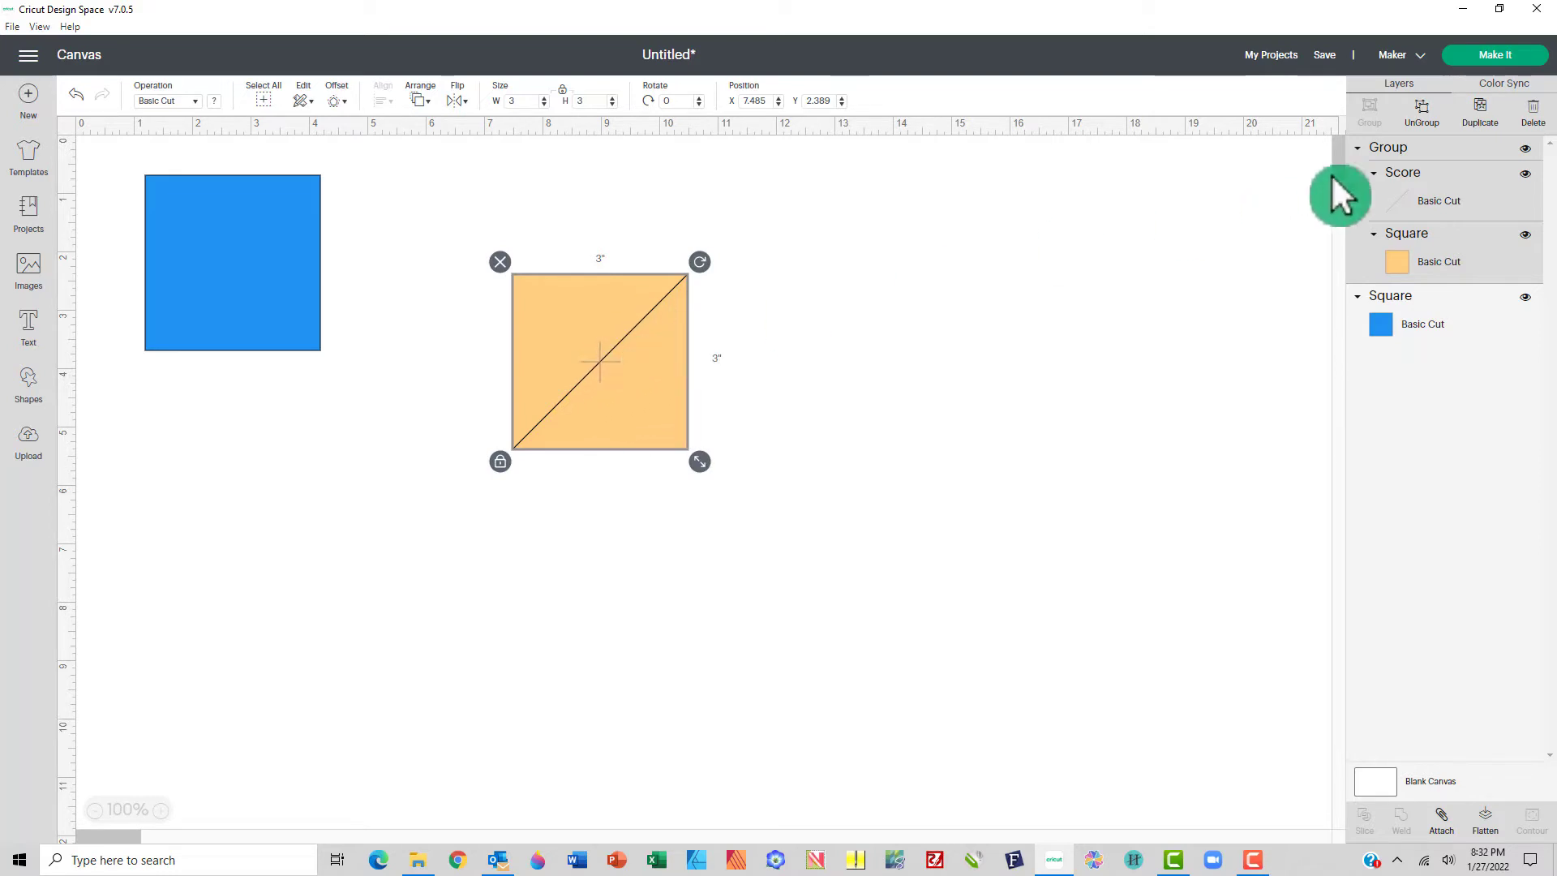
- Duplicate the orange group to about X 11.6, Y 2.4 and recolor the copy light purple
click(1481, 114)
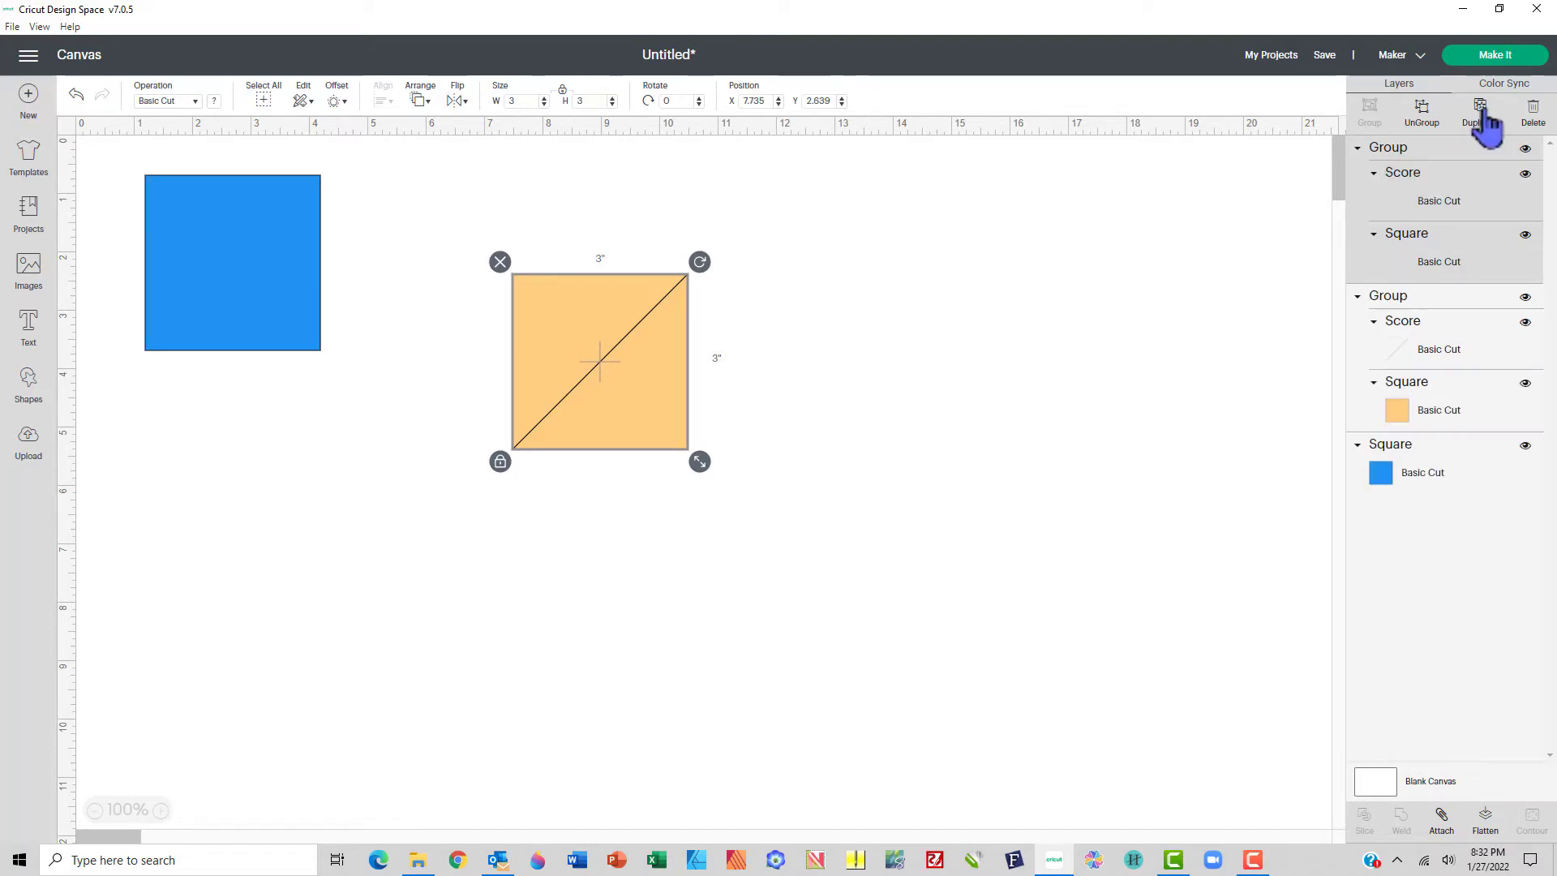
drag(664, 387, 891, 378)
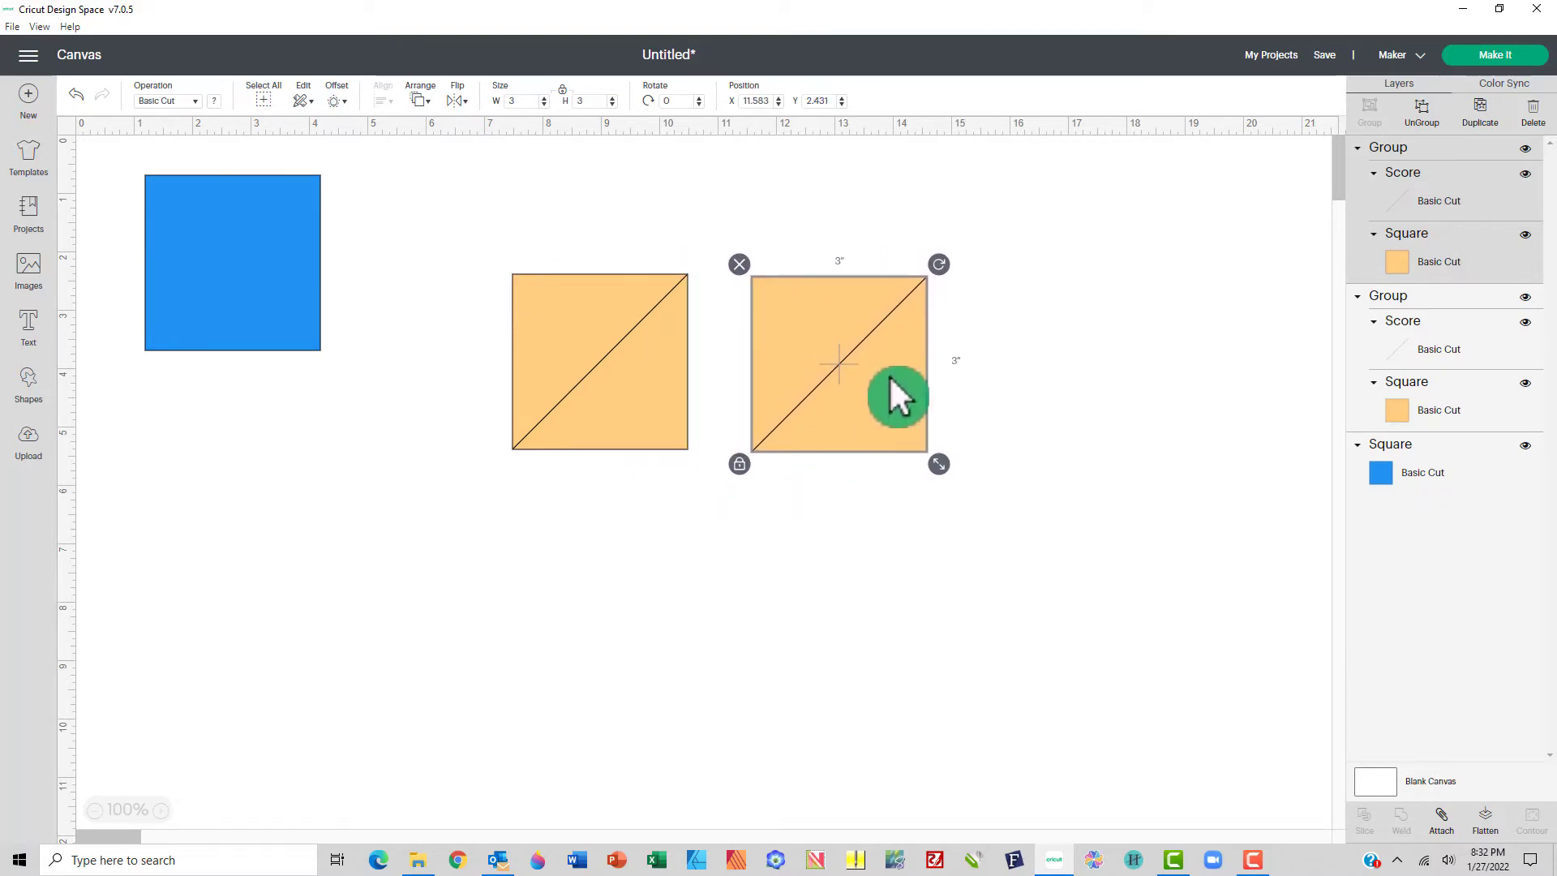
click(215, 102)
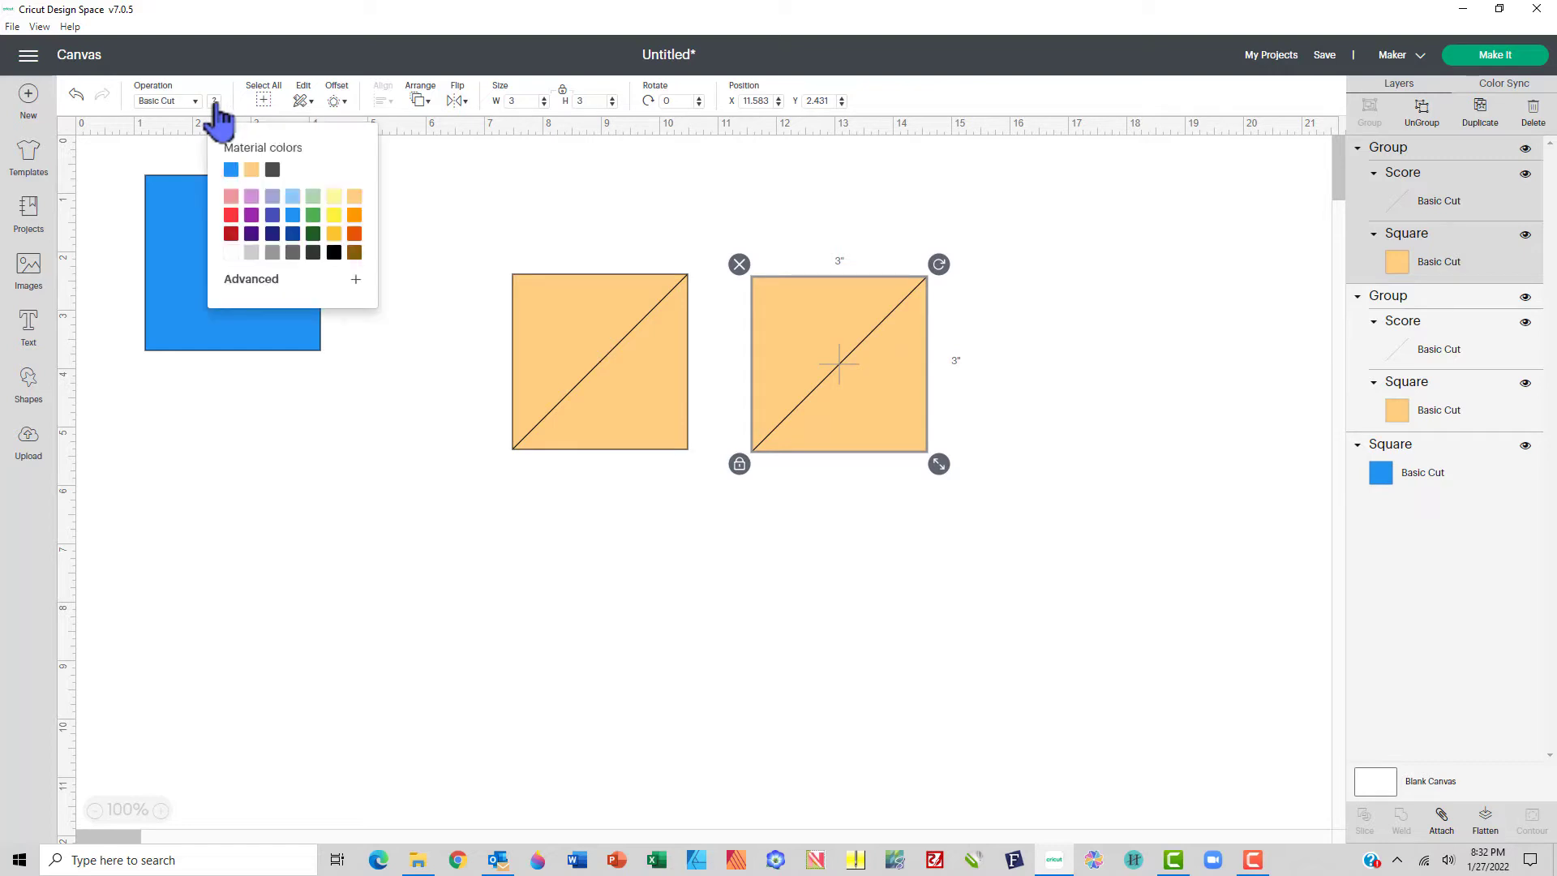
click(251, 197)
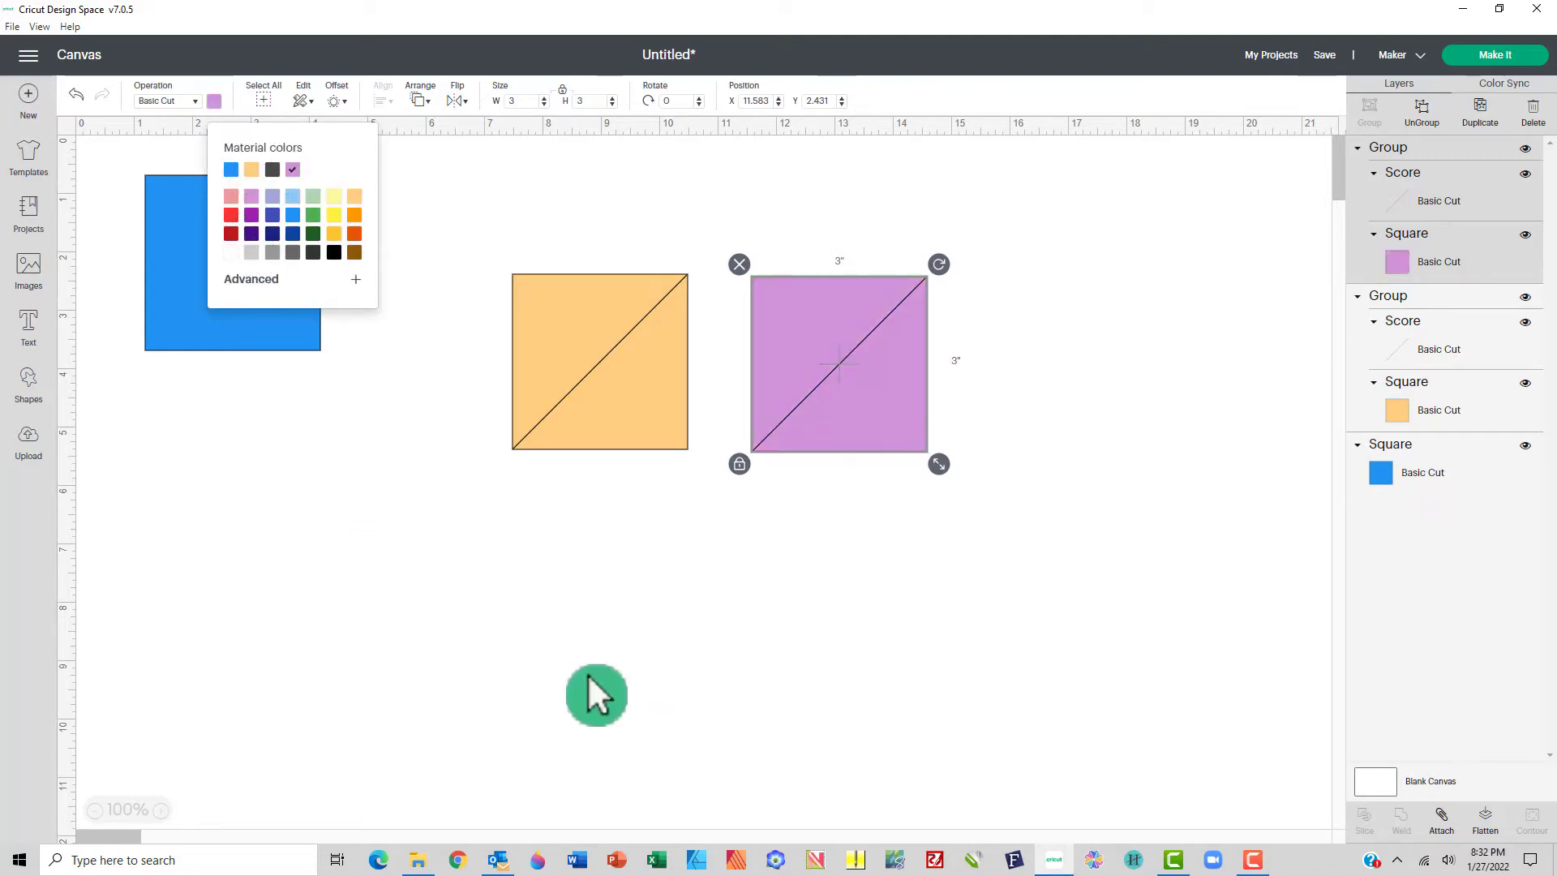
- Attach the orange square to its diagonal line and move it beside the blue square, at about X 4.6, Y 0.75
click(703, 637)
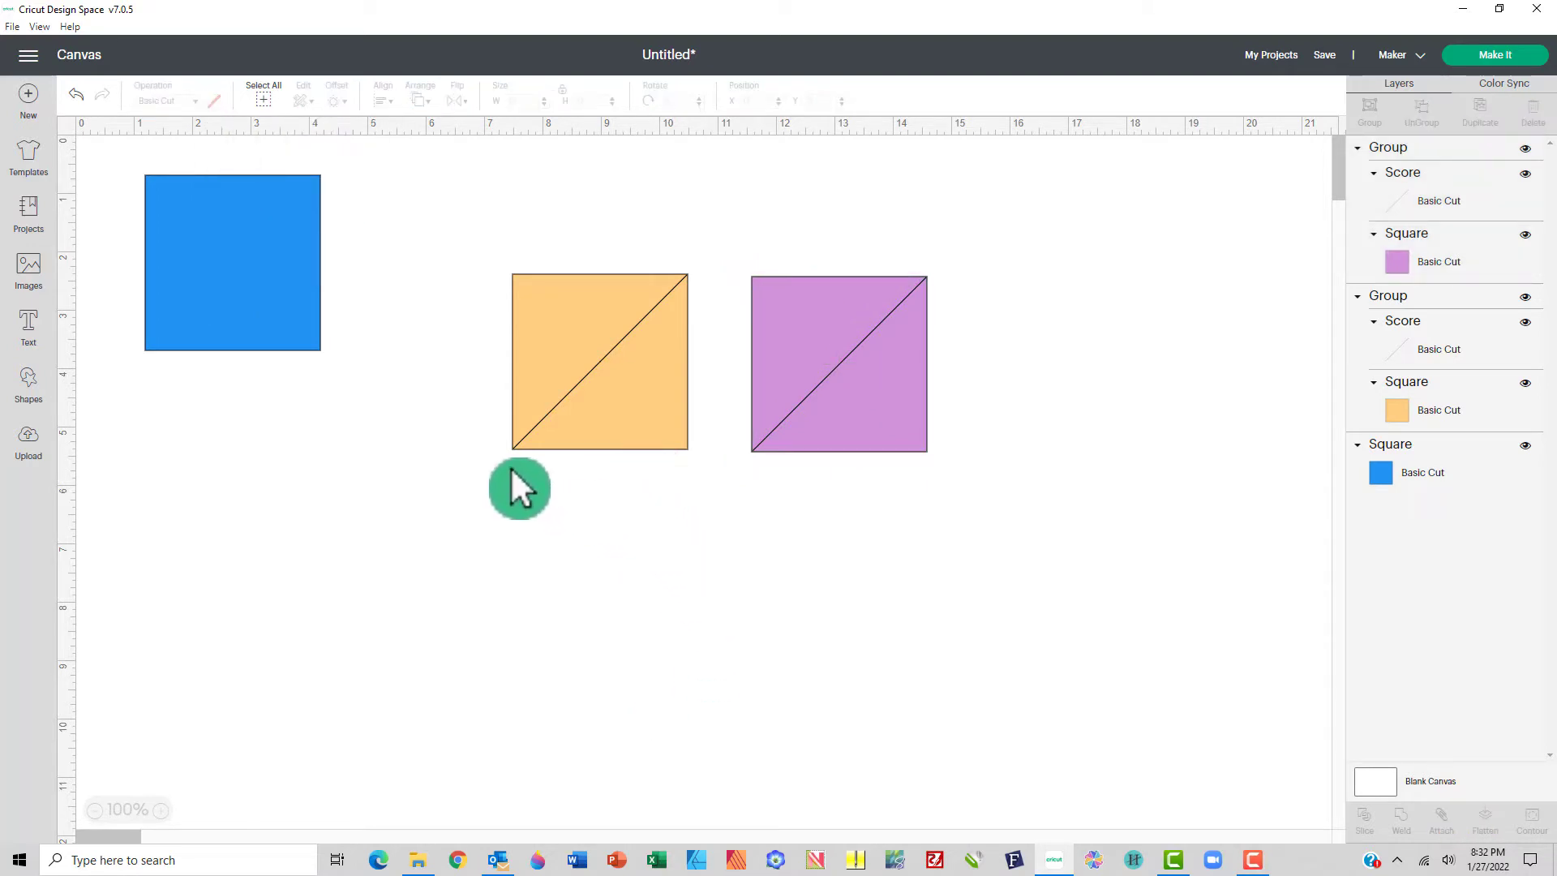
drag(479, 232, 702, 529)
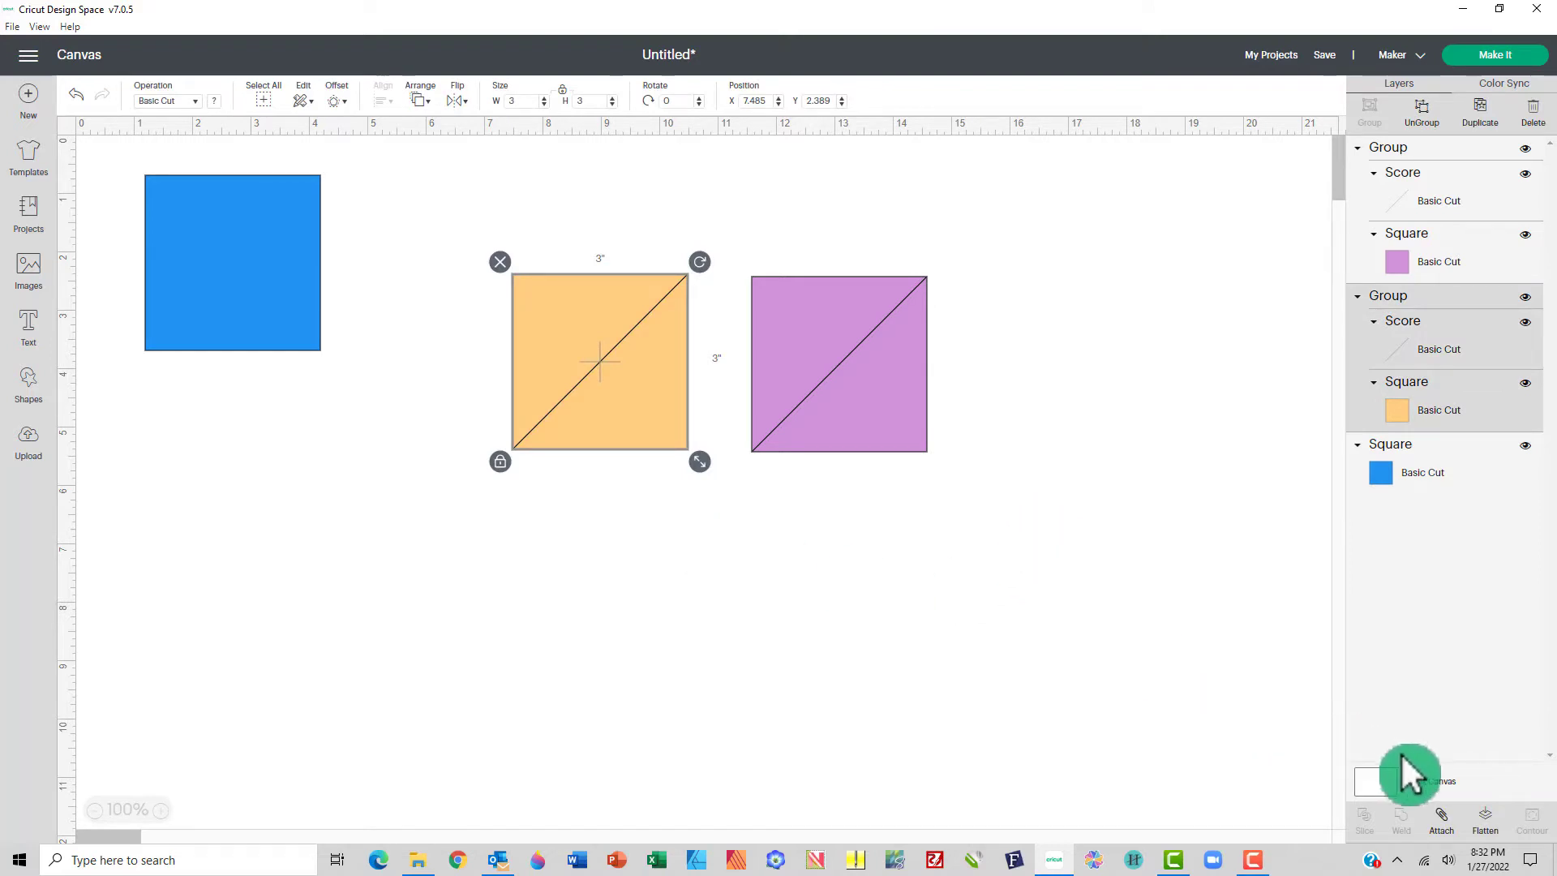
click(1442, 829)
drag(606, 407, 441, 317)
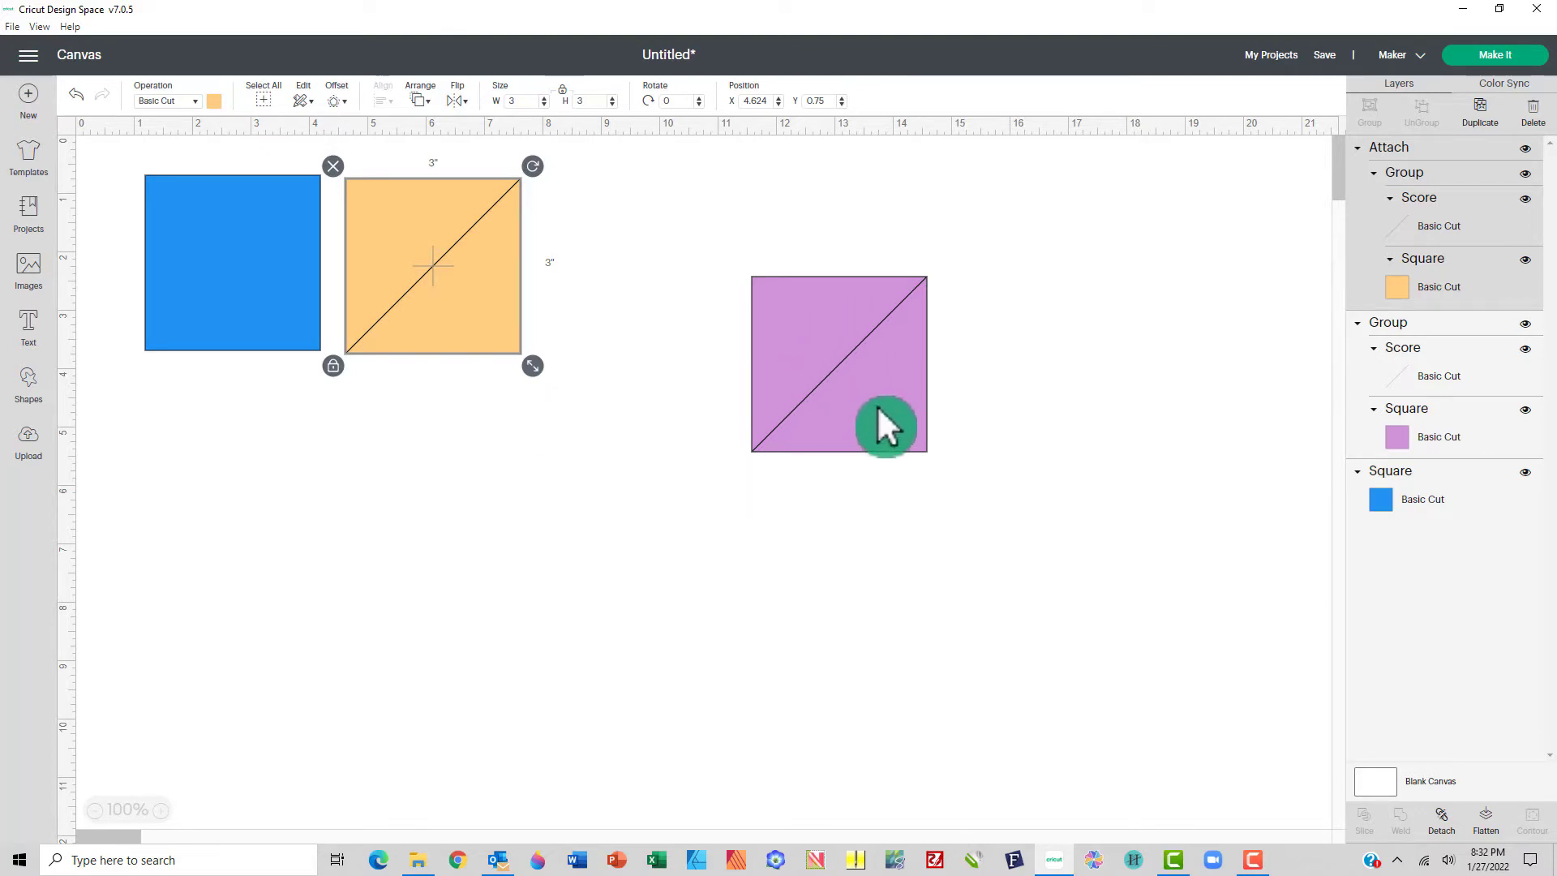
- Move the purple group to about X 10.6, Y 3.6 and duplicate its diagonal line
drag(835, 442, 820, 472)
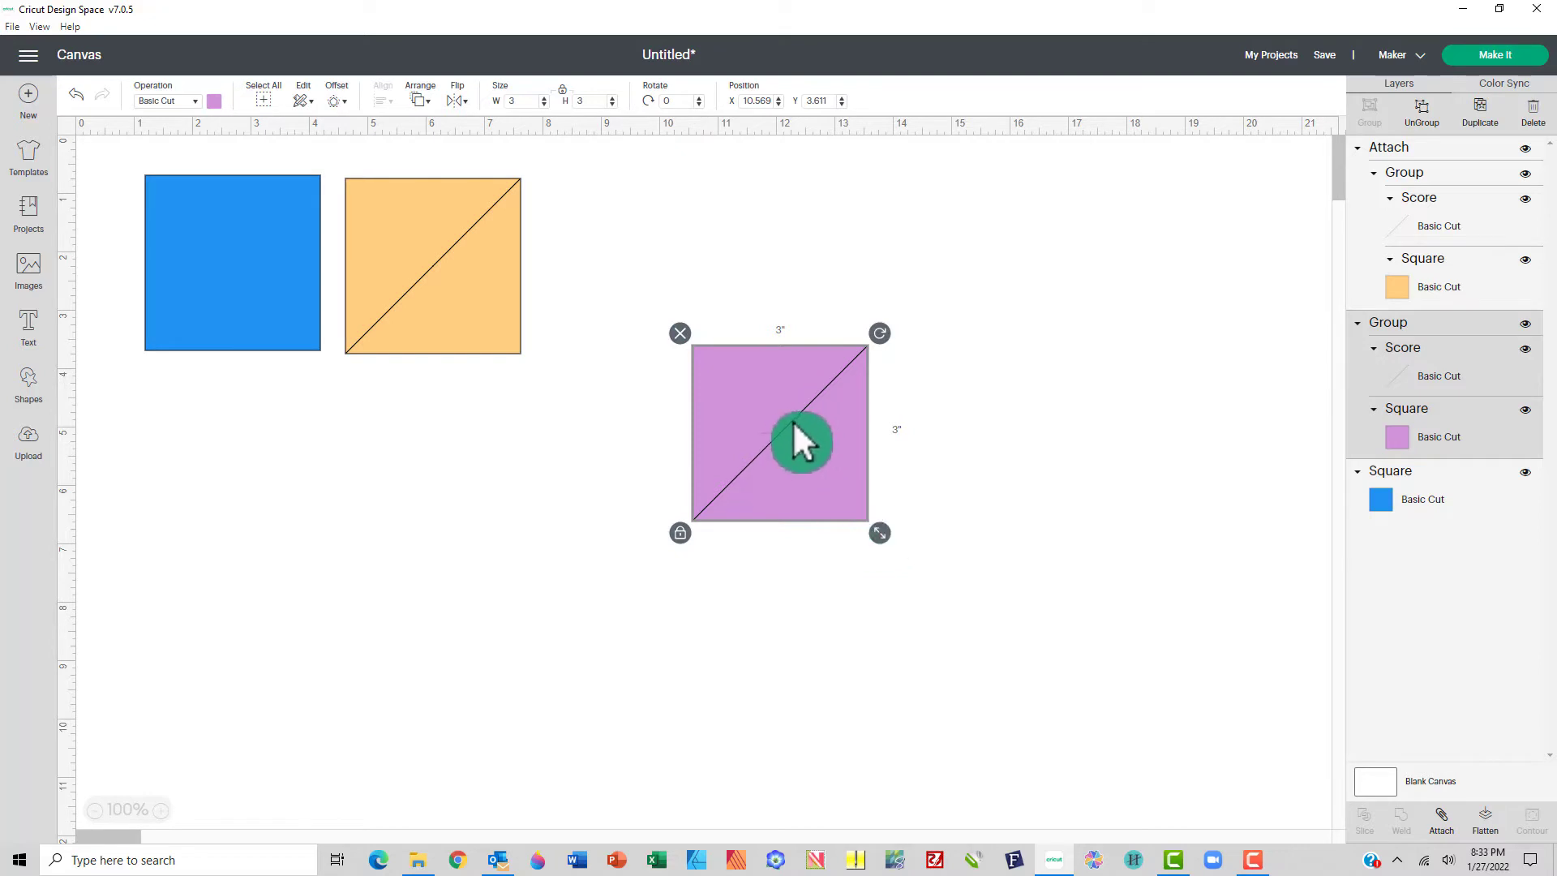
click(1139, 387)
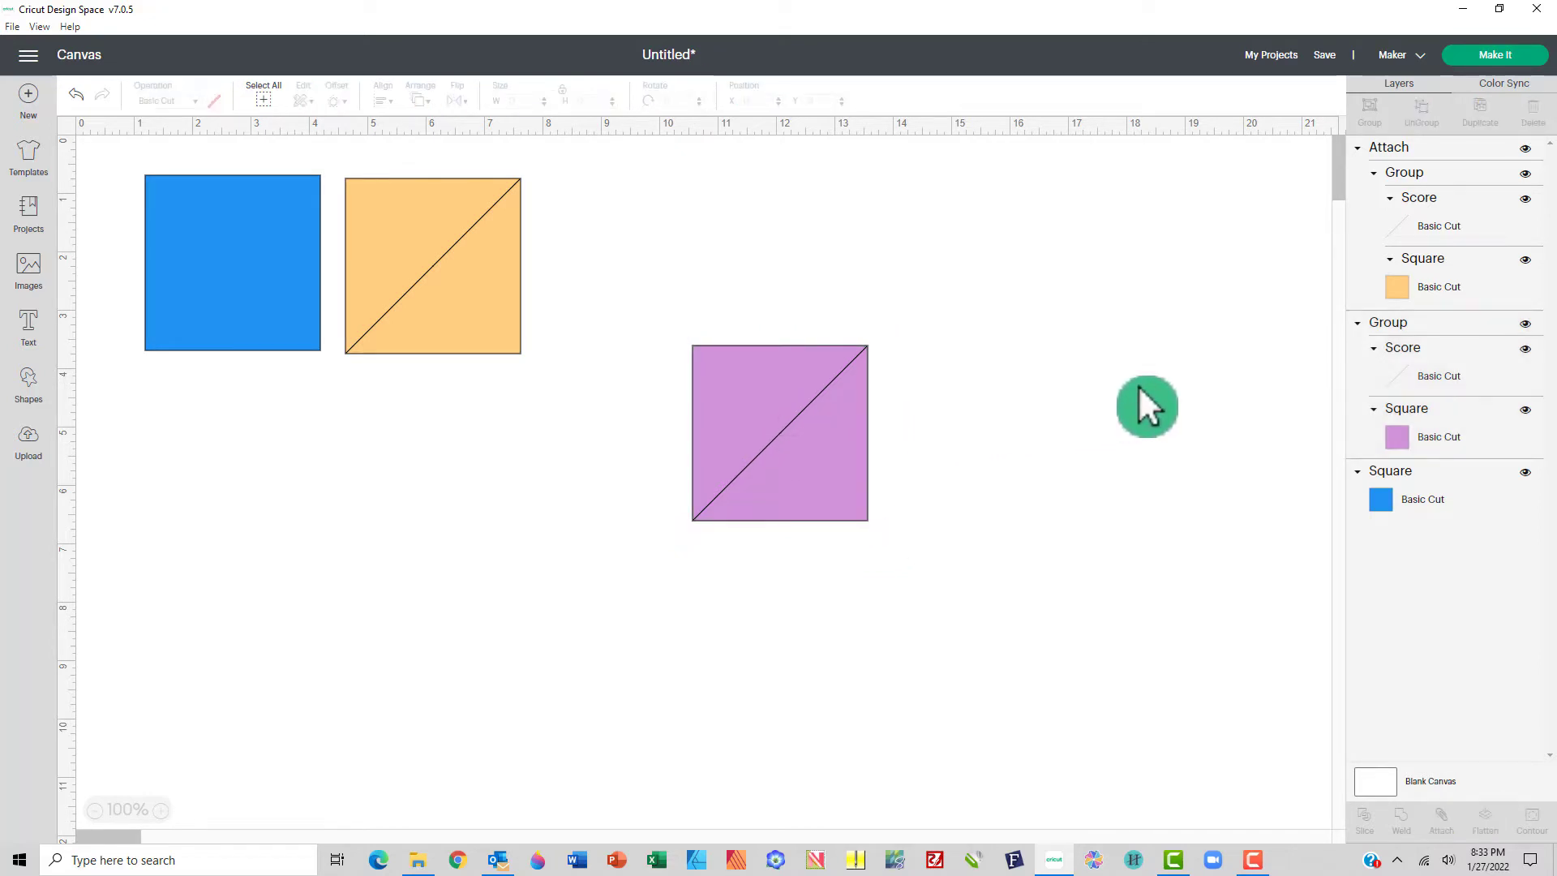
click(1436, 372)
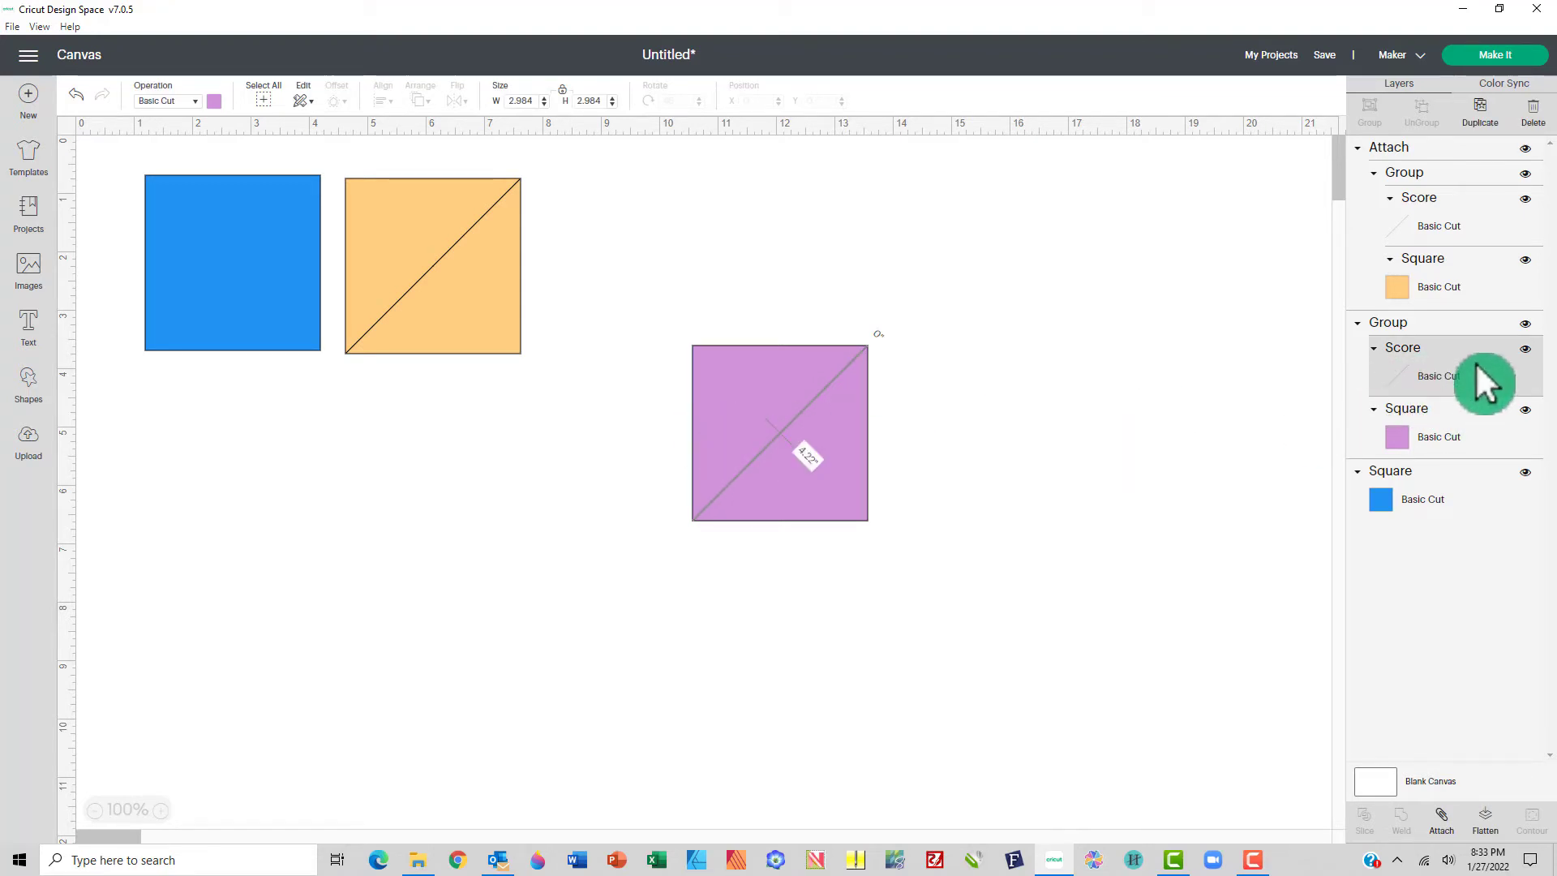
click(1483, 117)
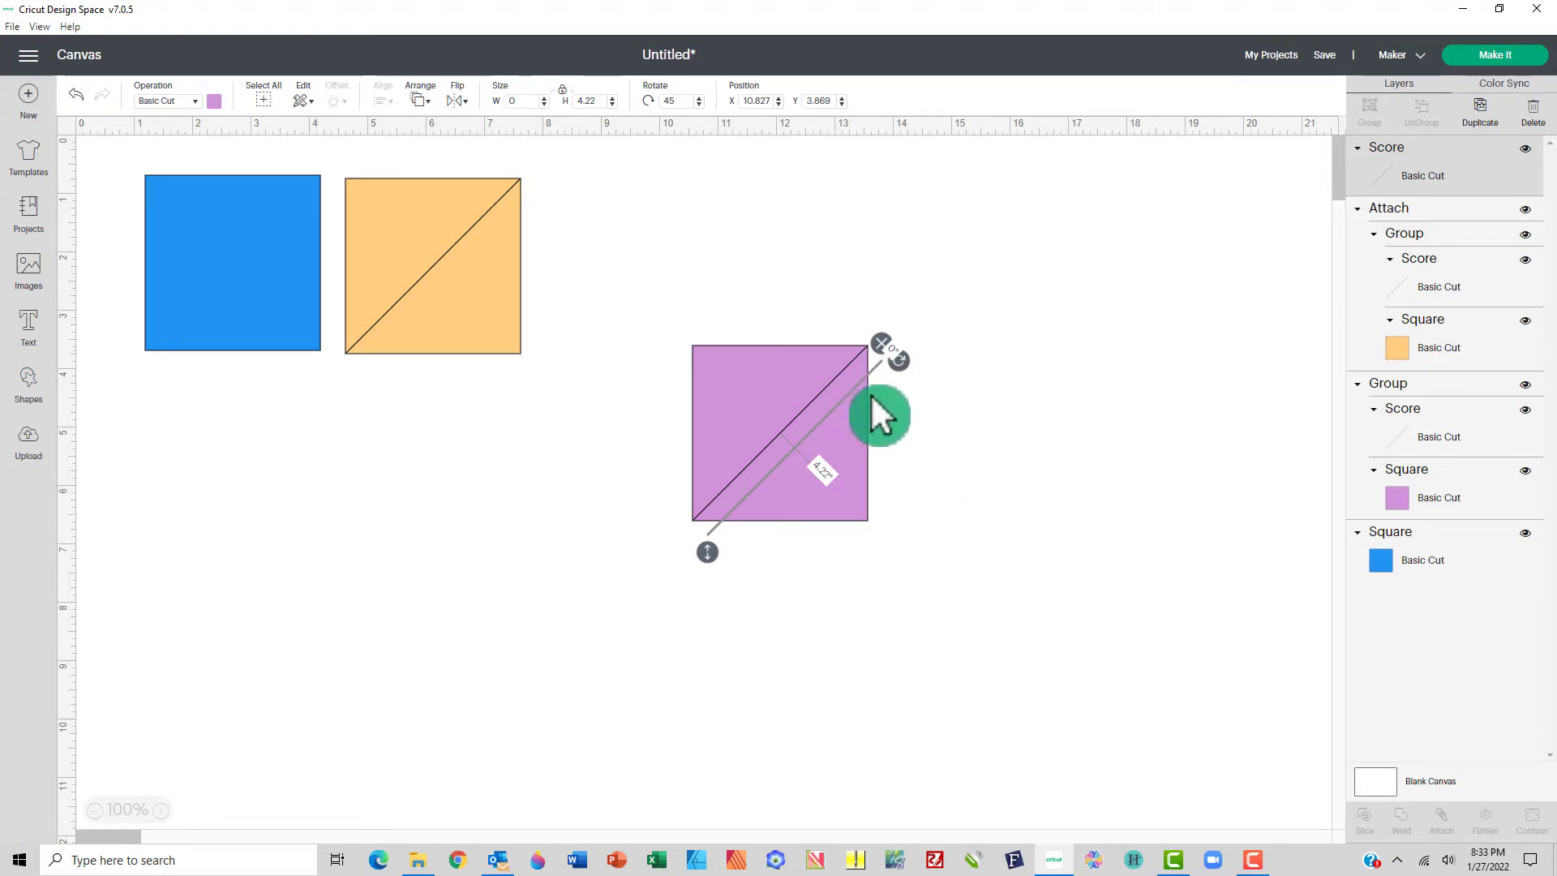
- Rotate the duplicated line to 315 degrees and center it with the purple group horizontally and vertically
drag(900, 358, 856, 334)
drag(837, 332, 725, 345)
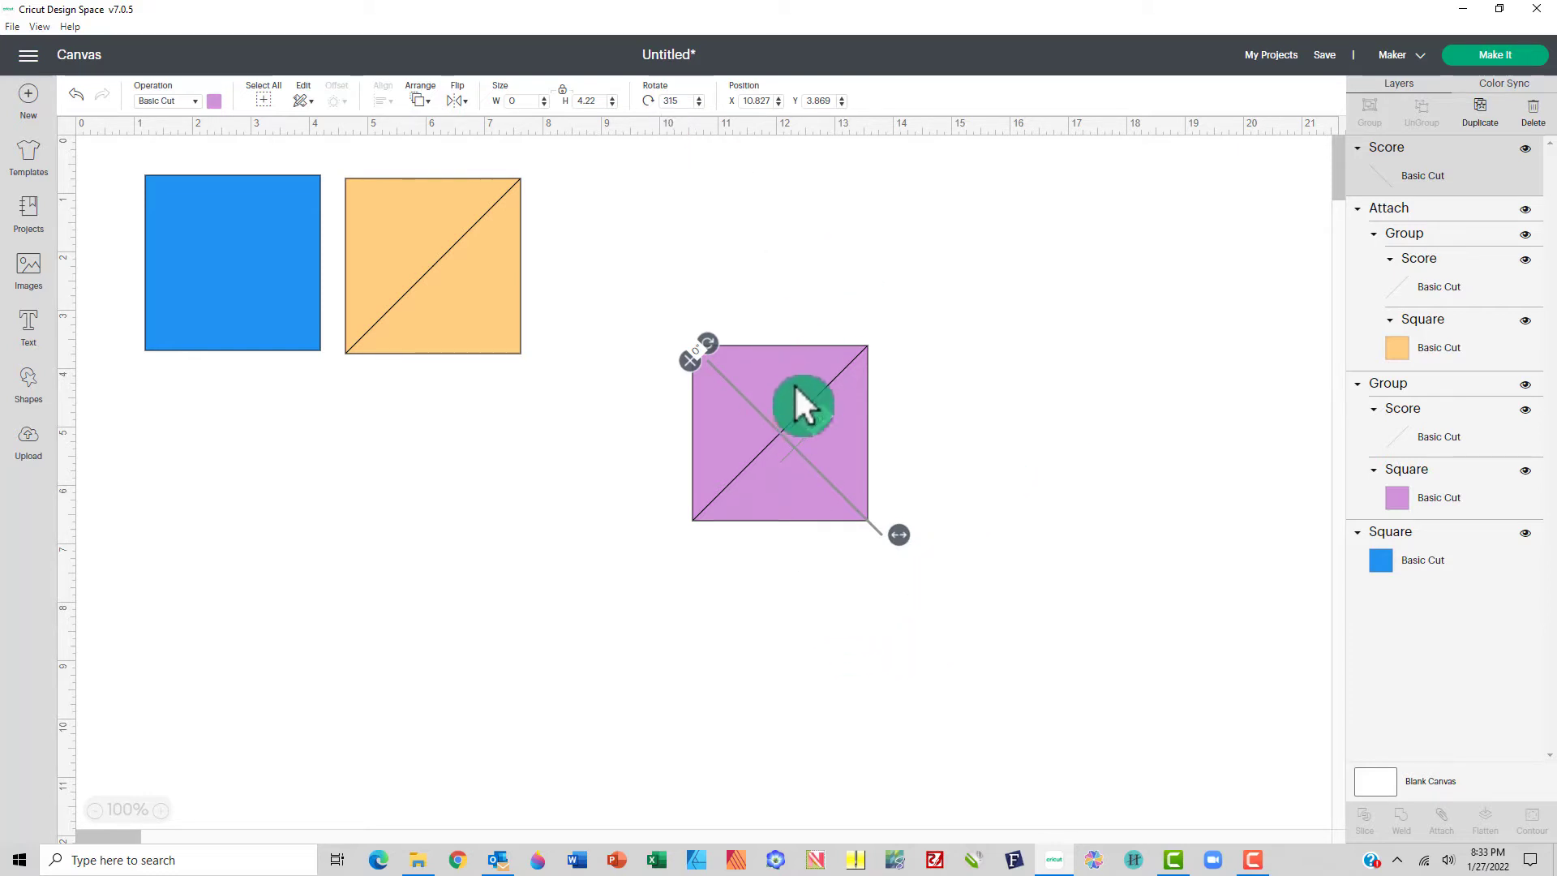
drag(918, 292, 635, 611)
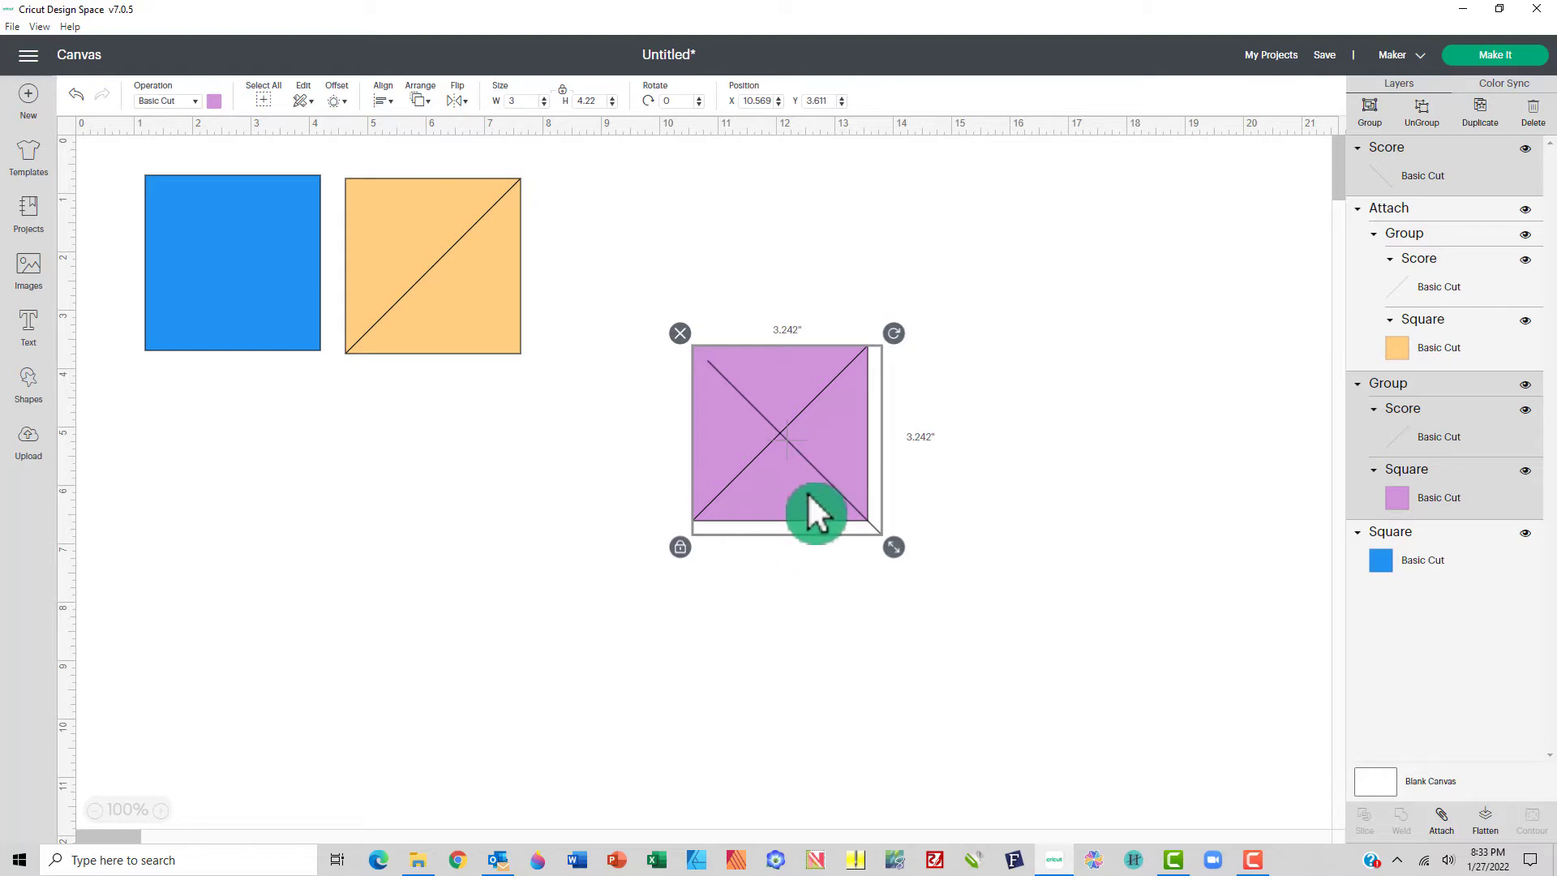
click(387, 104)
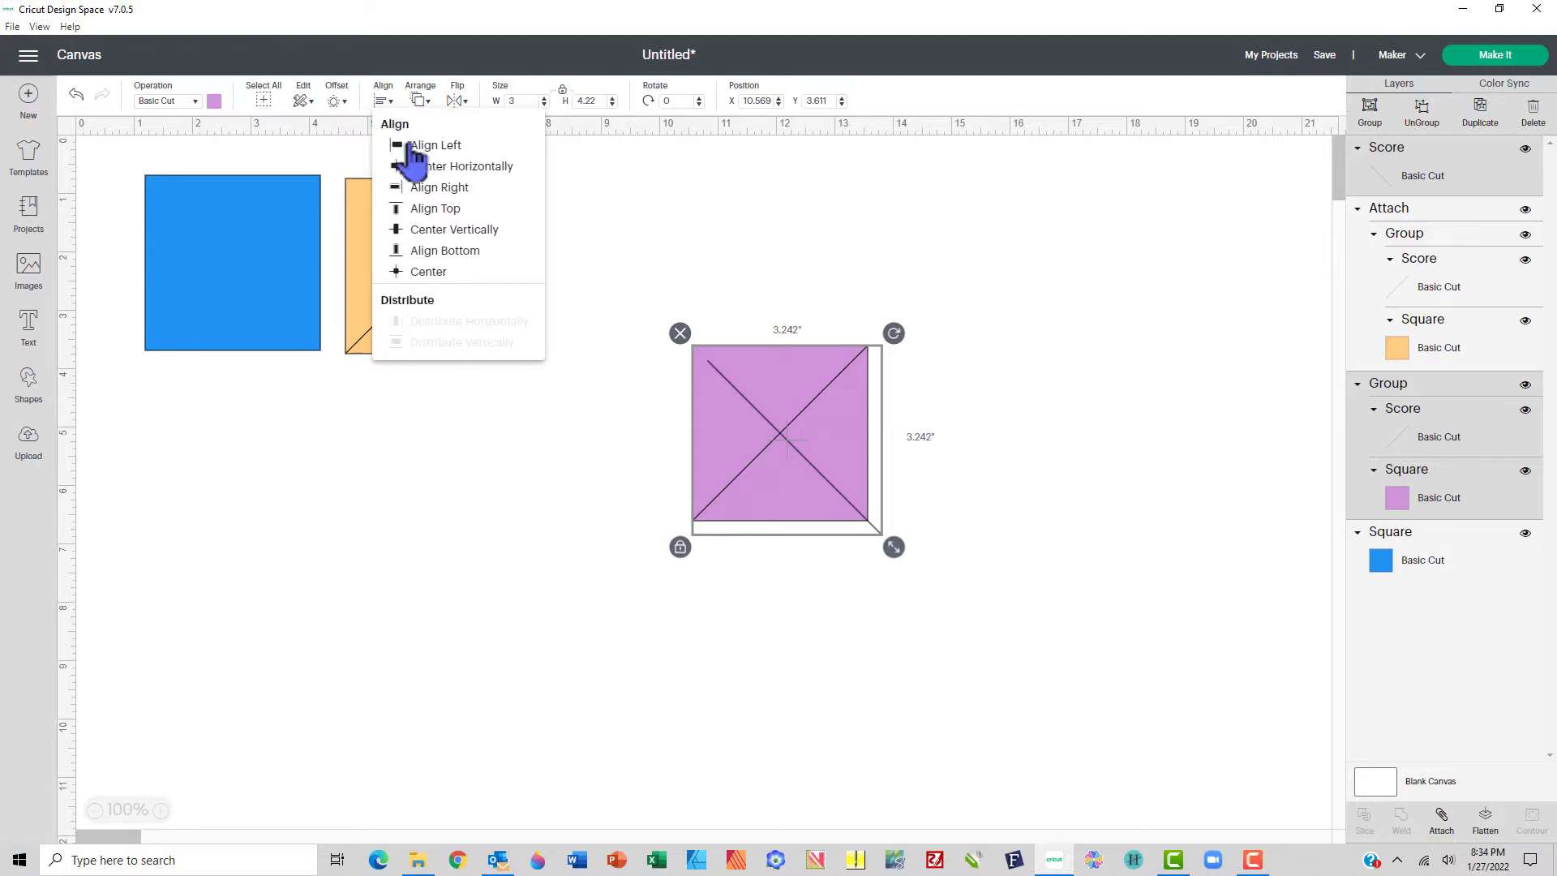
click(418, 167)
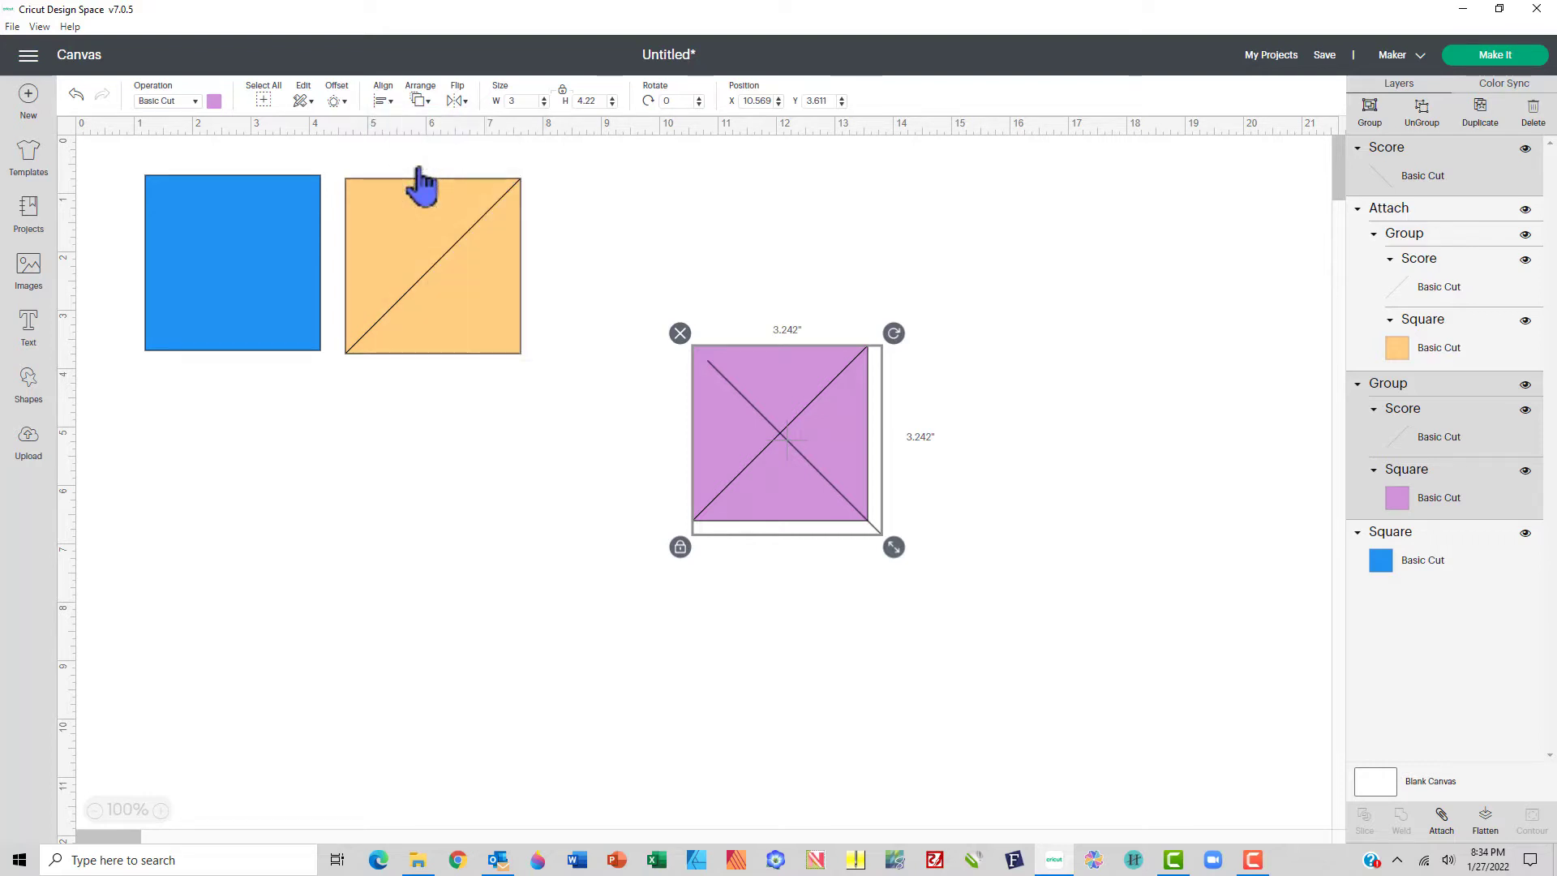
click(391, 108)
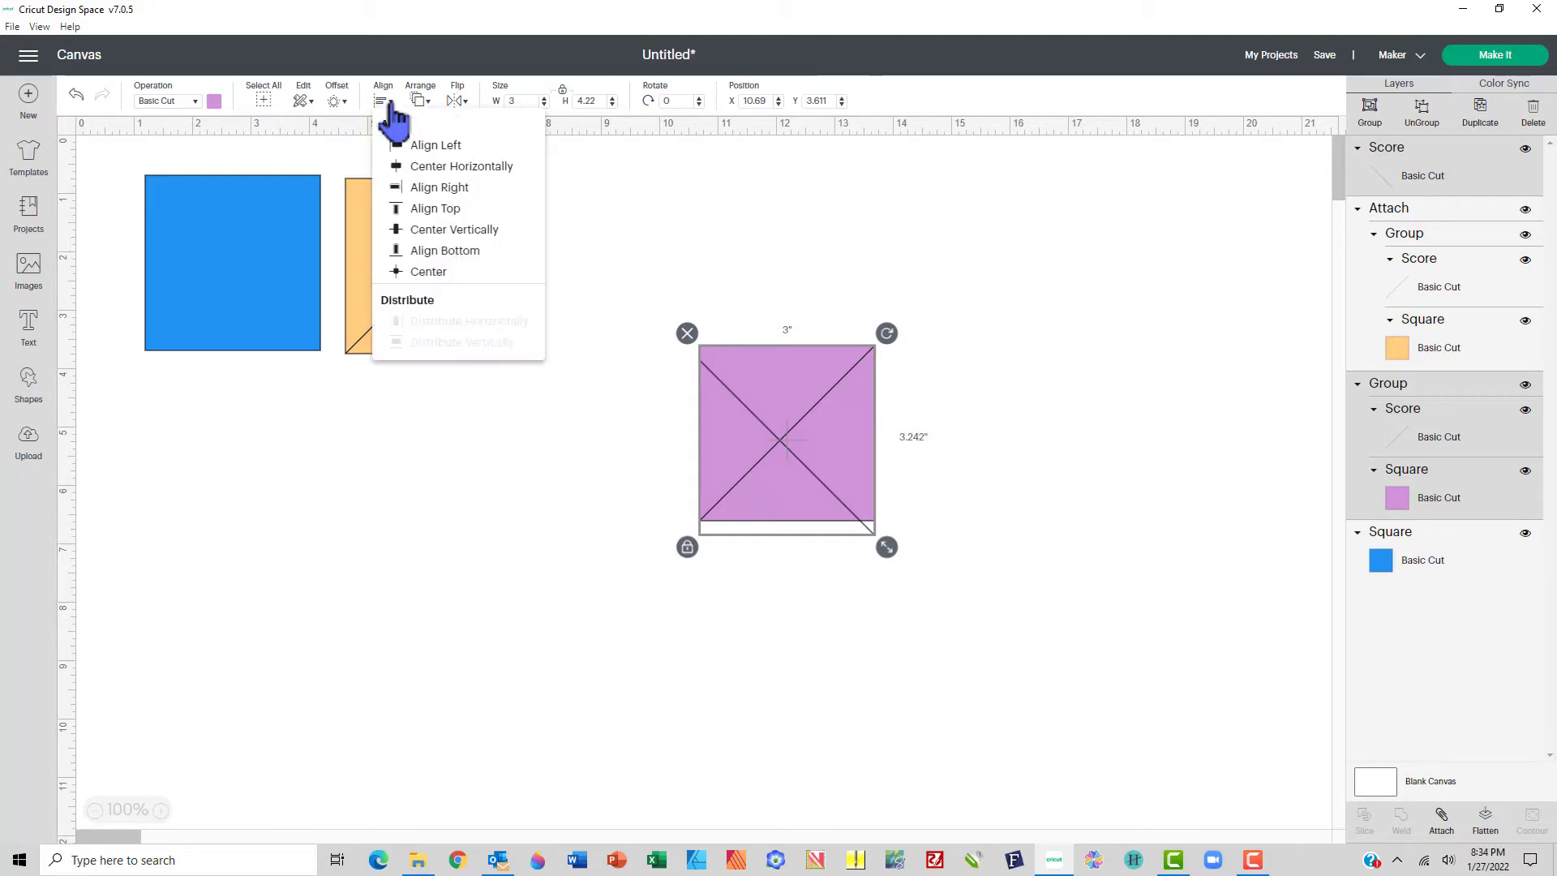
click(421, 232)
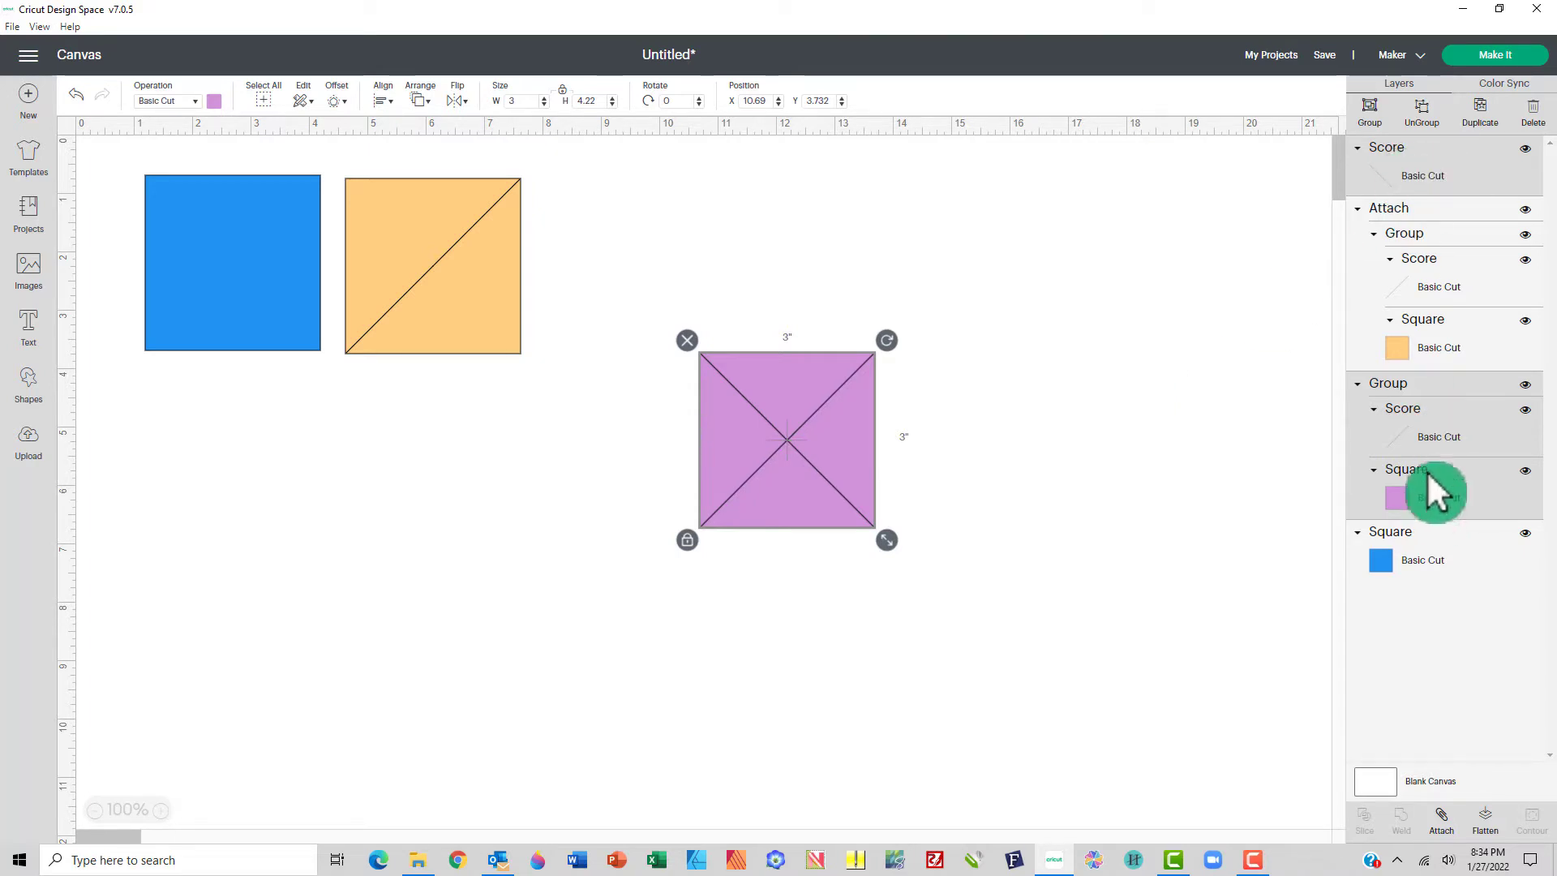
- Move the 315-degree line beneath the purple group in the layer order
drag(1403, 163, 1405, 503)
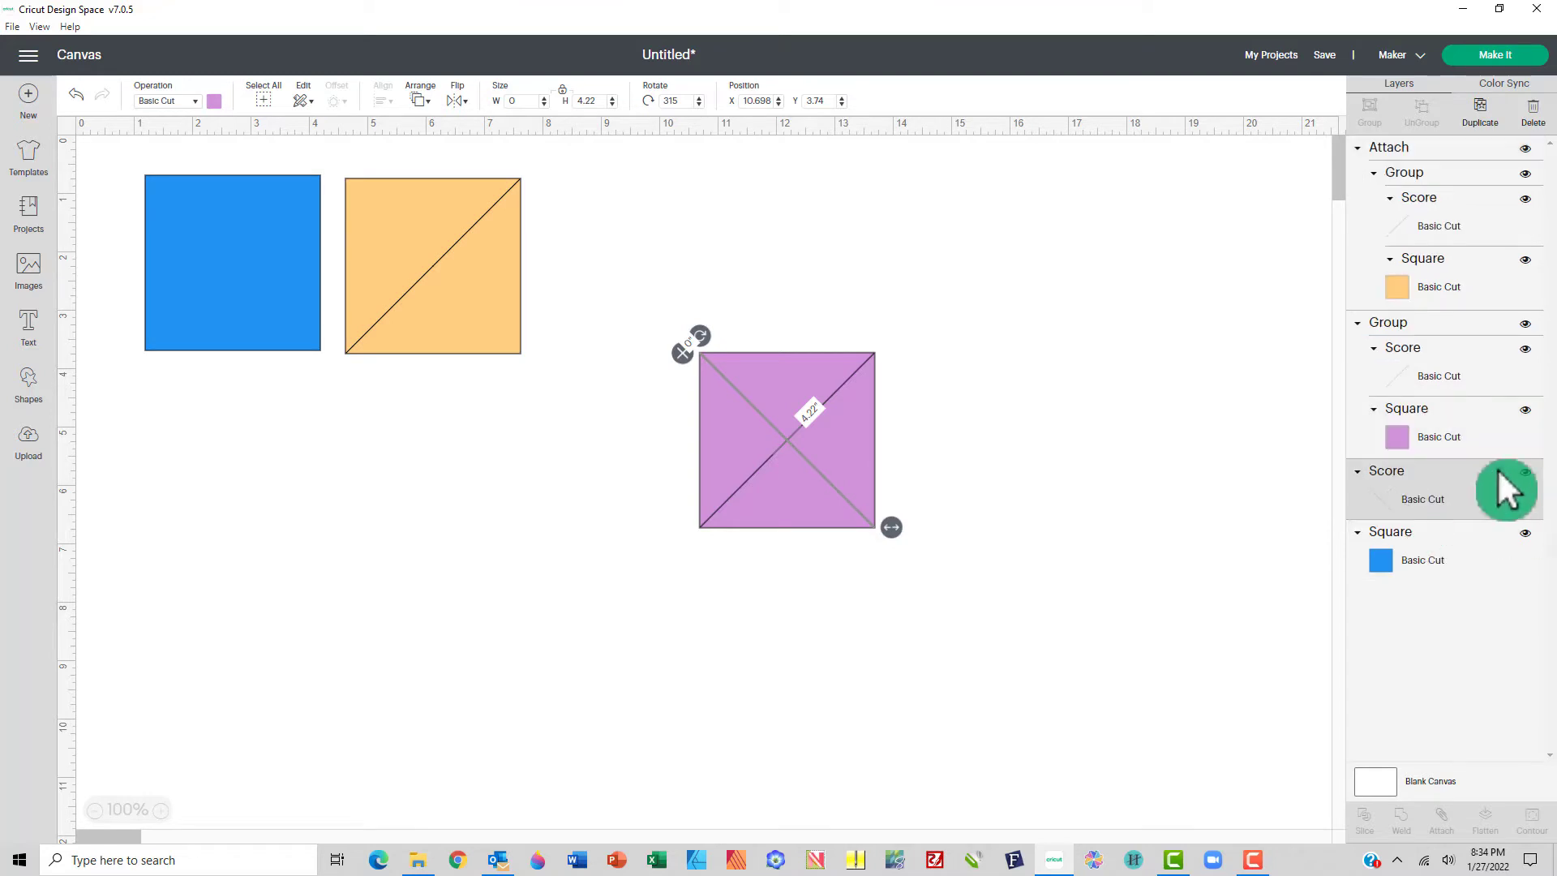
mouse_move(1418, 378)
mouse_down()
mouse_move(1417, 464)
mouse_move(1416, 358)
mouse_up()
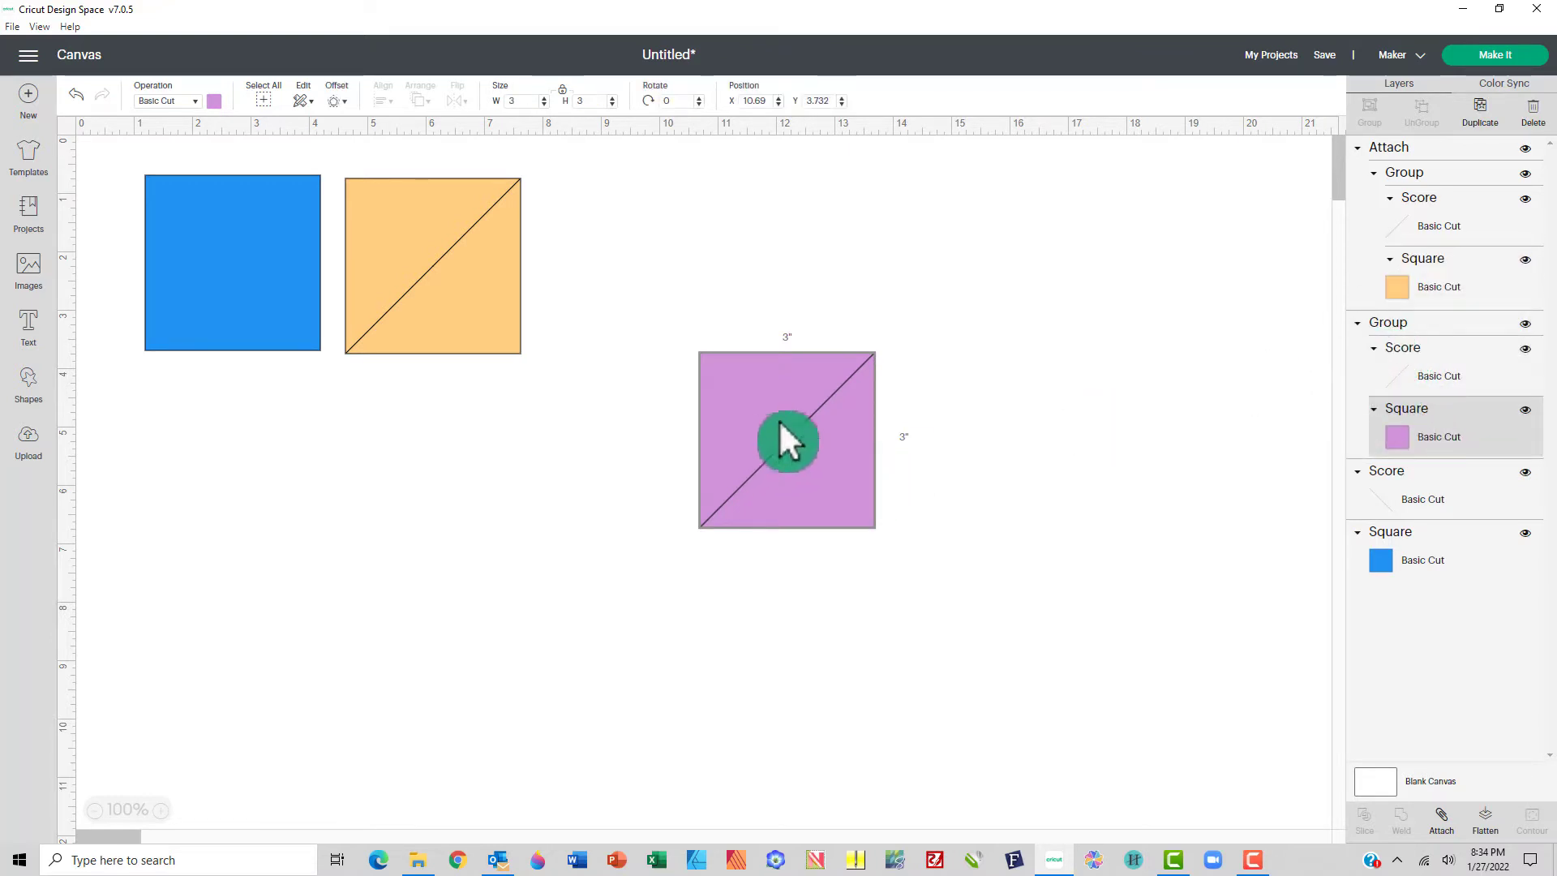
right_click(1423, 417)
click(1404, 435)
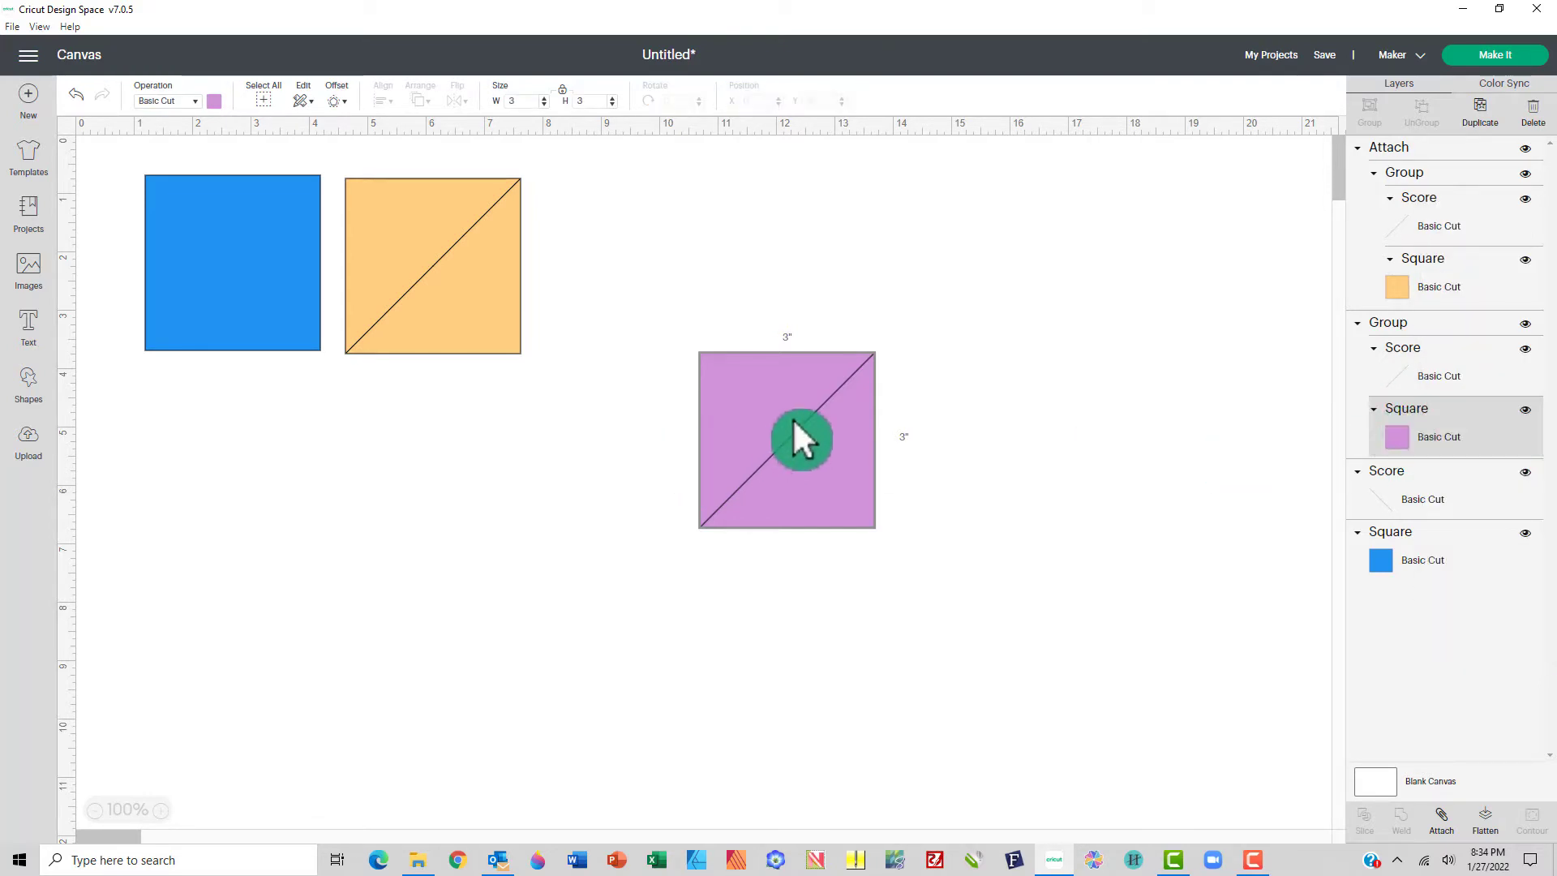
- Ungroup the purple square from its 45-degree diagonal line
click(799, 435)
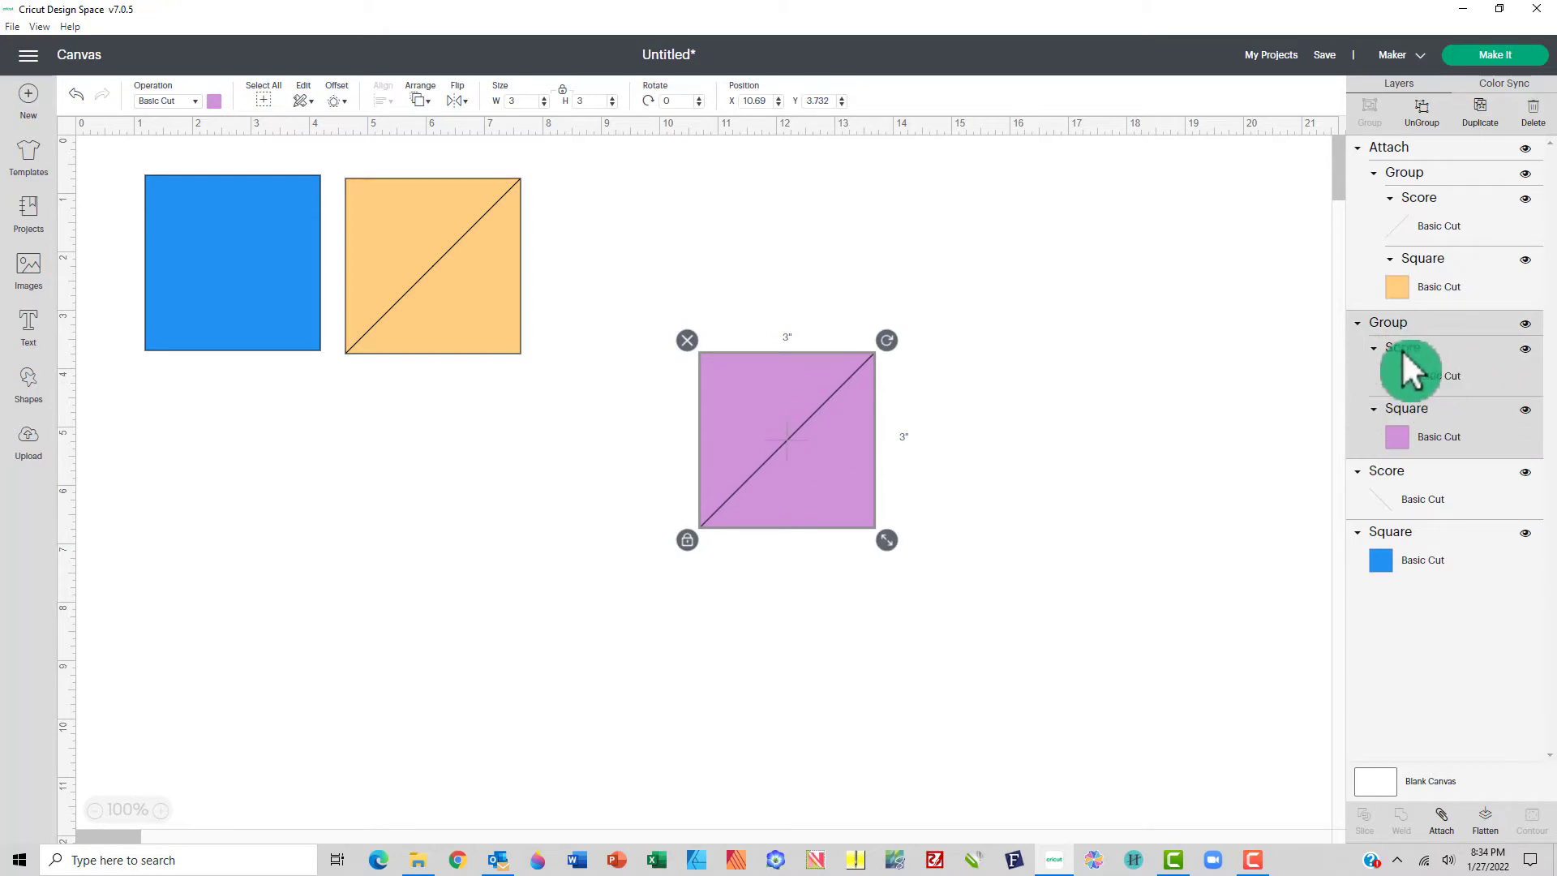
click(1425, 128)
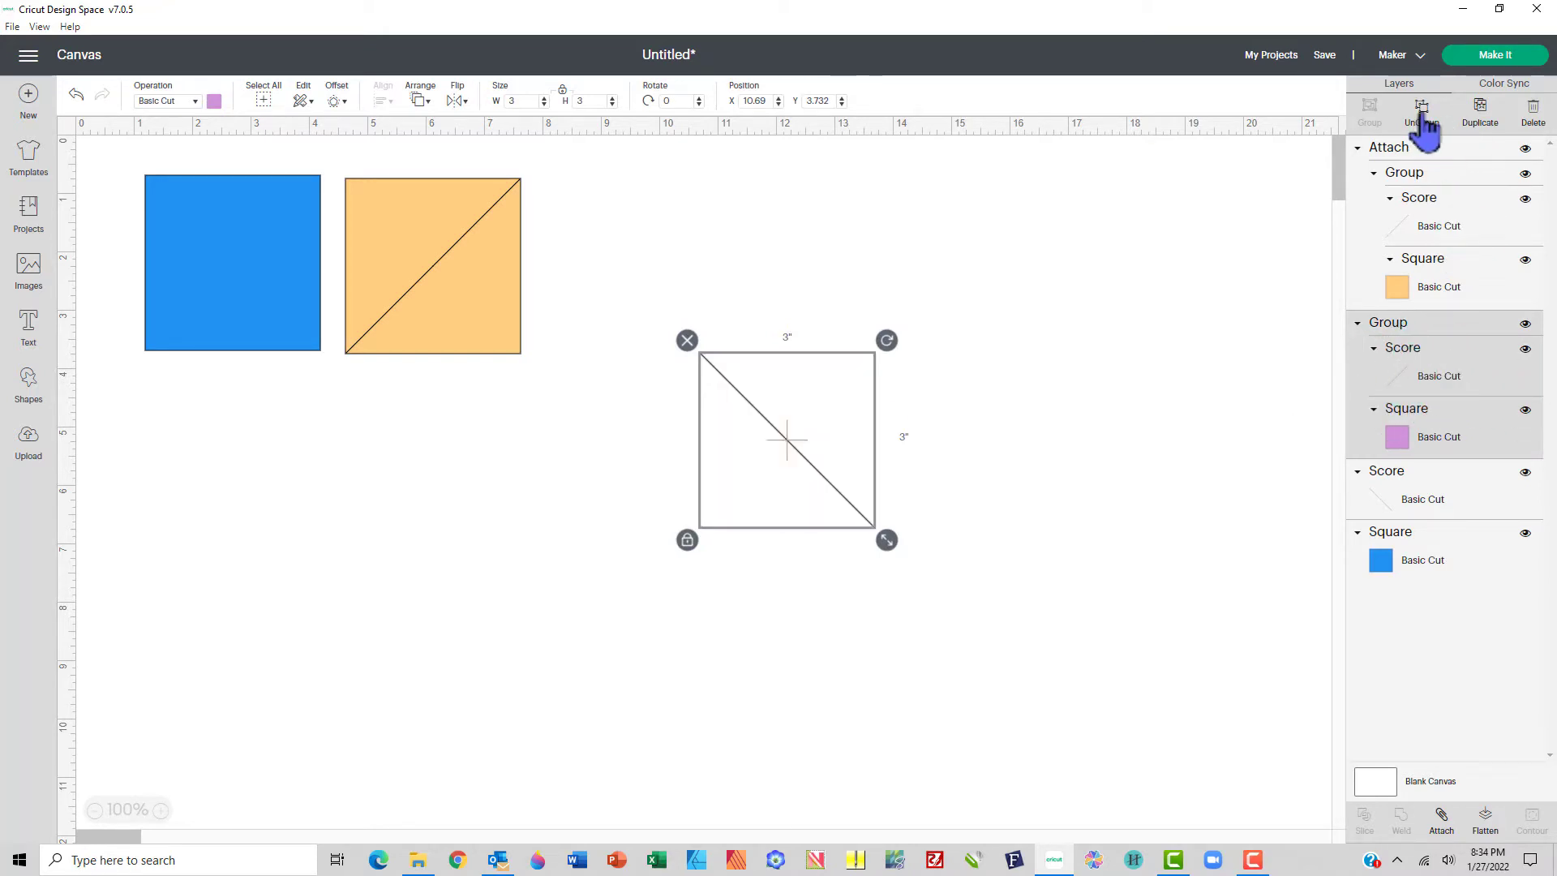
click(1194, 453)
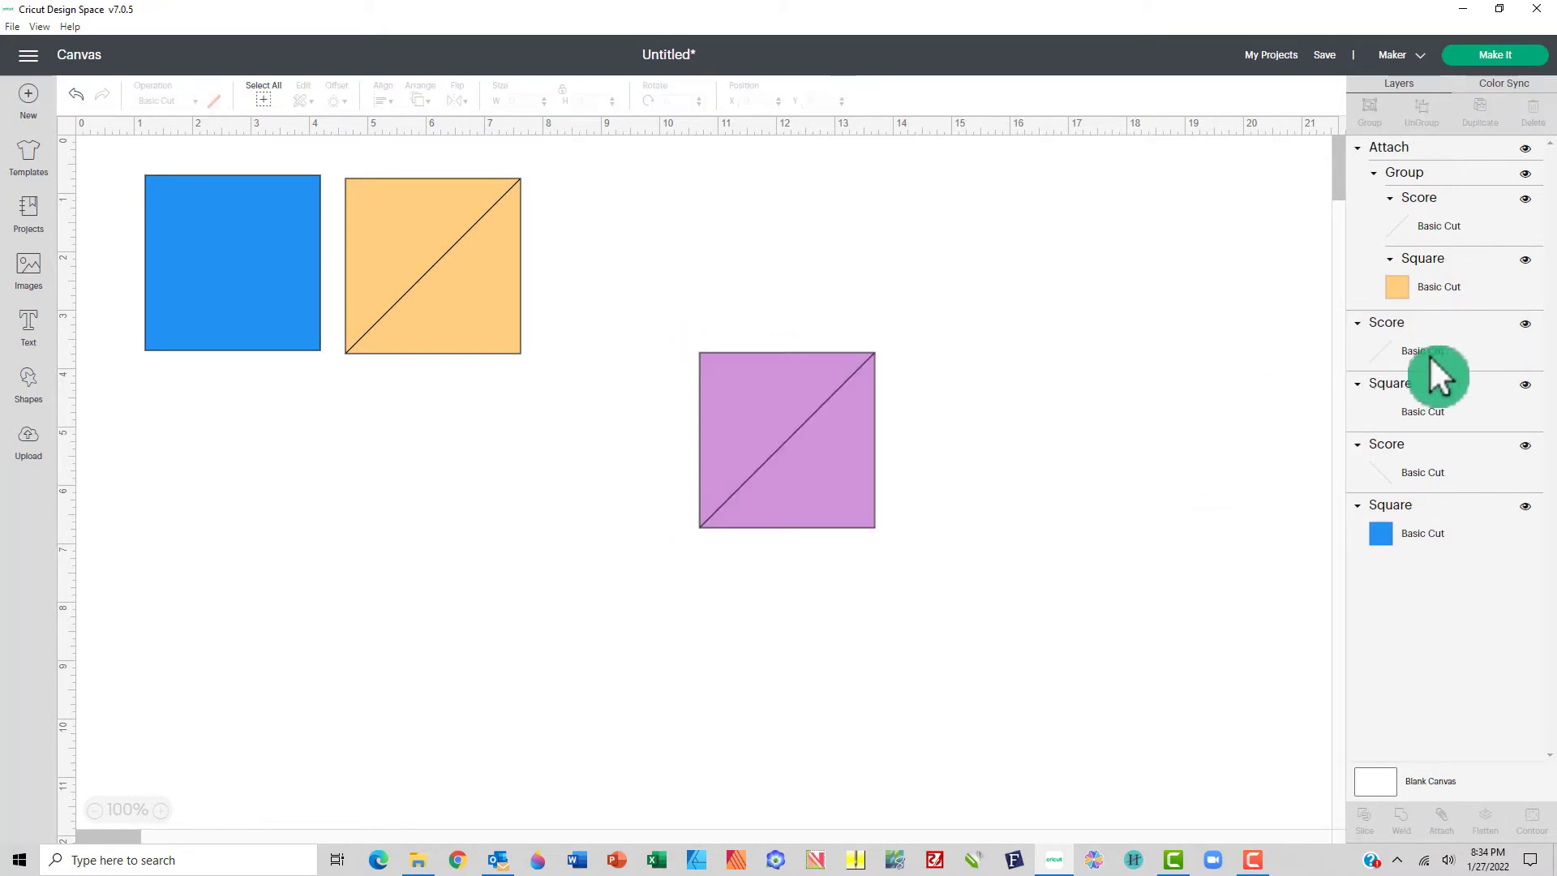
- Move the 45-degree line beneath the purple square and the 315-degree line in the layer order
click(1395, 337)
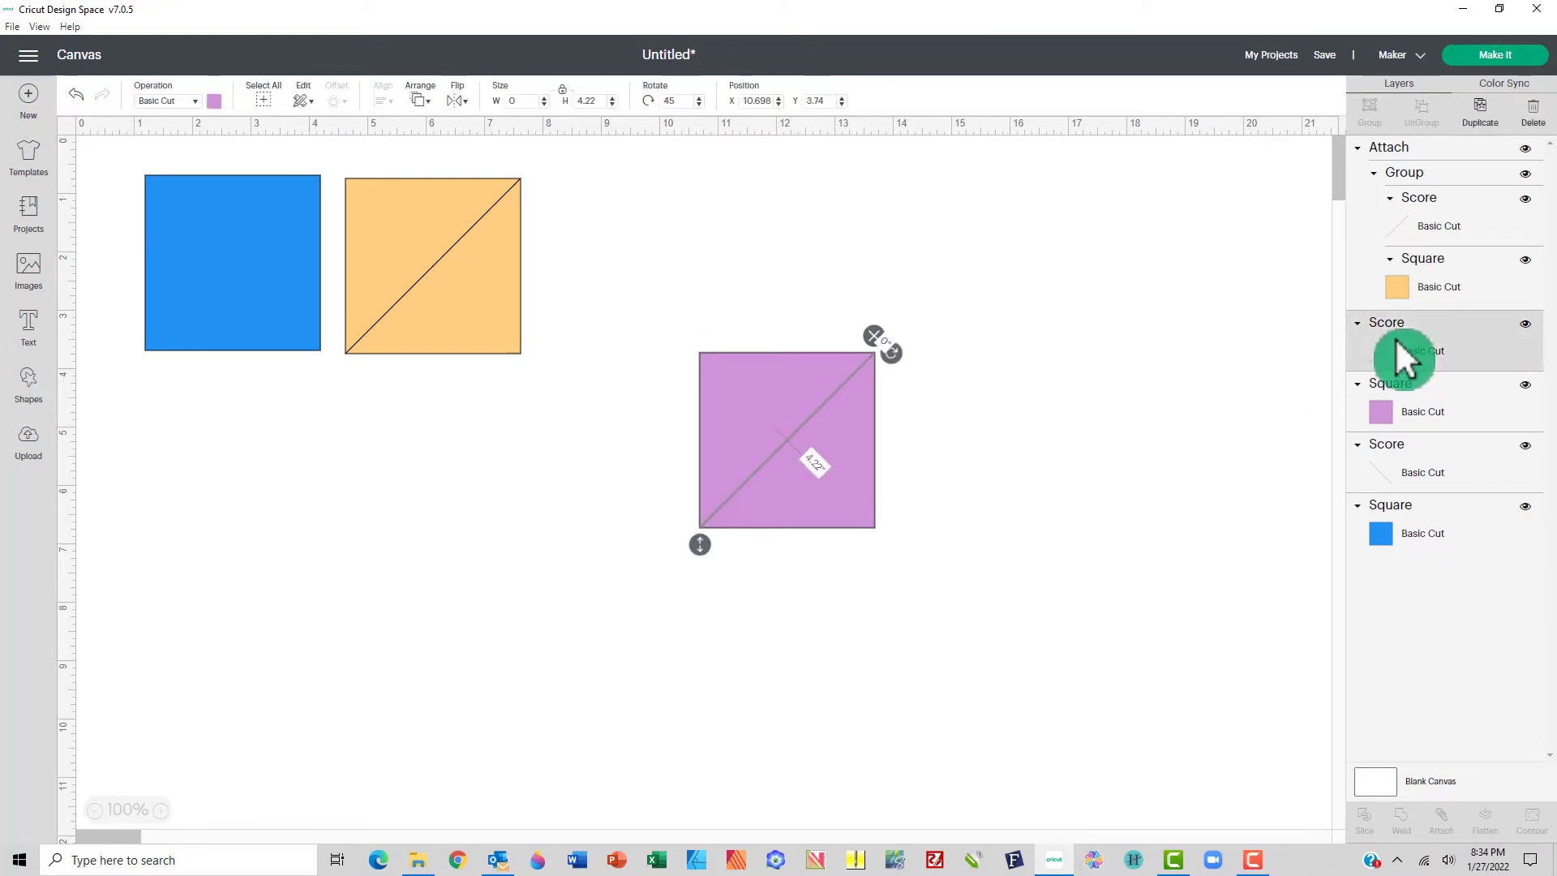
drag(1395, 337, 1391, 438)
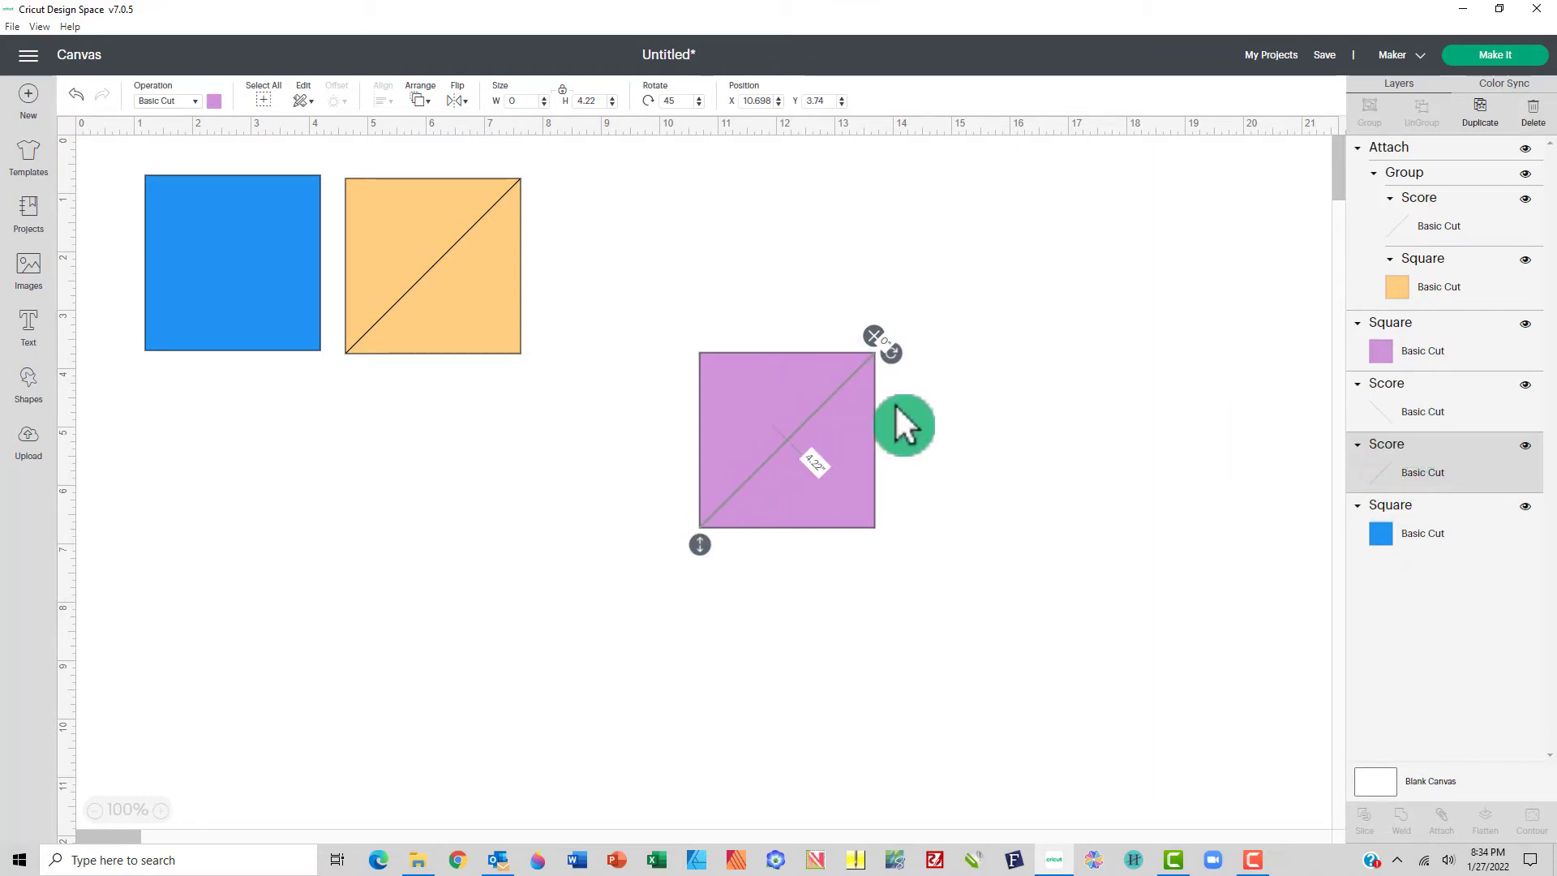
click(1403, 405)
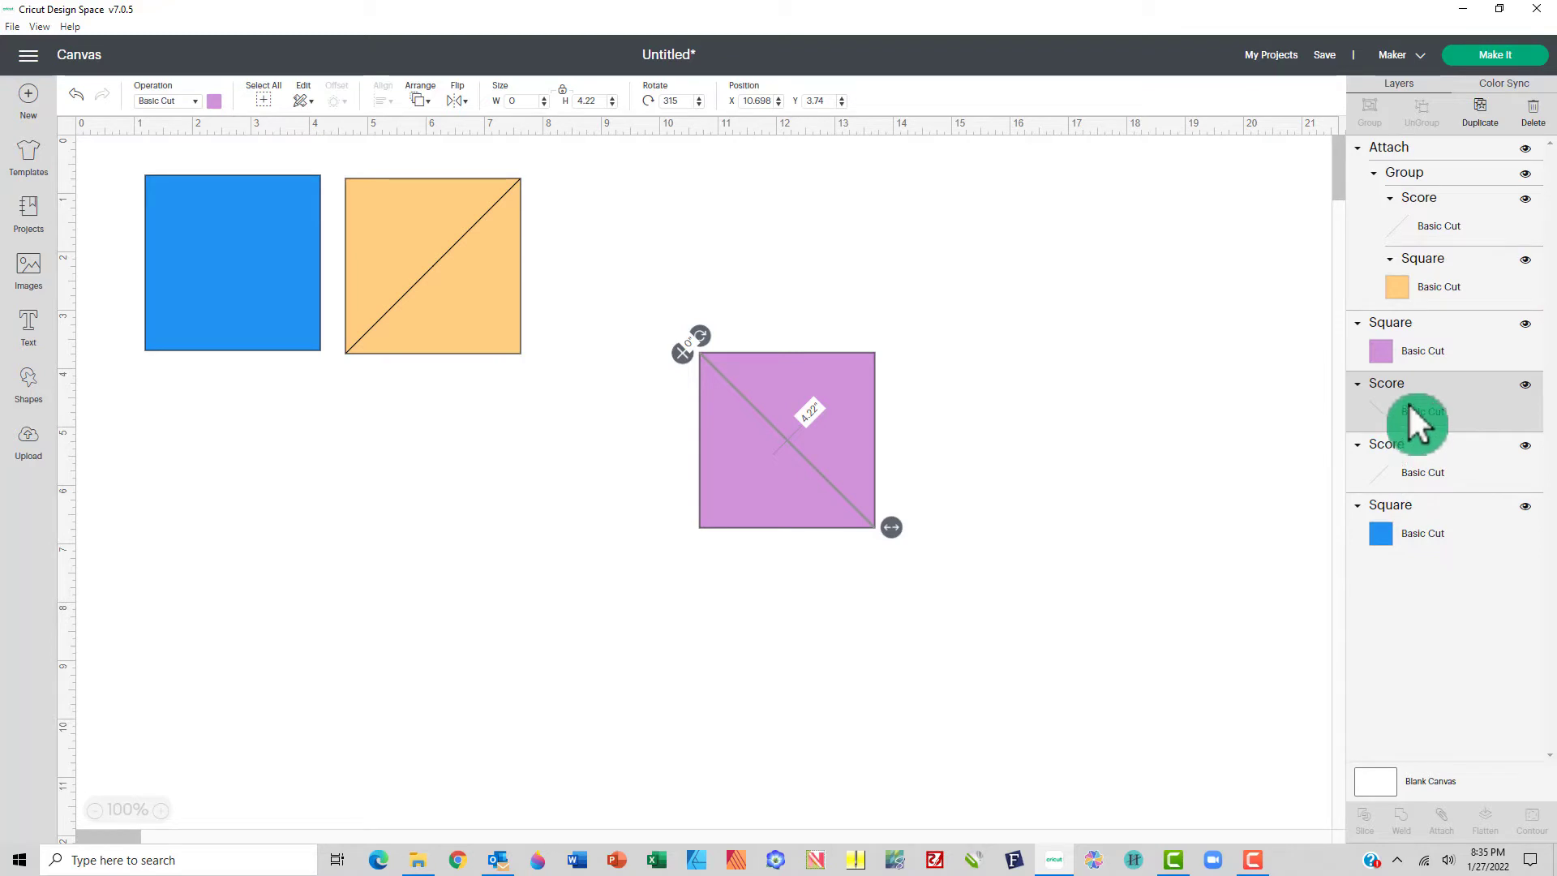
click(1216, 431)
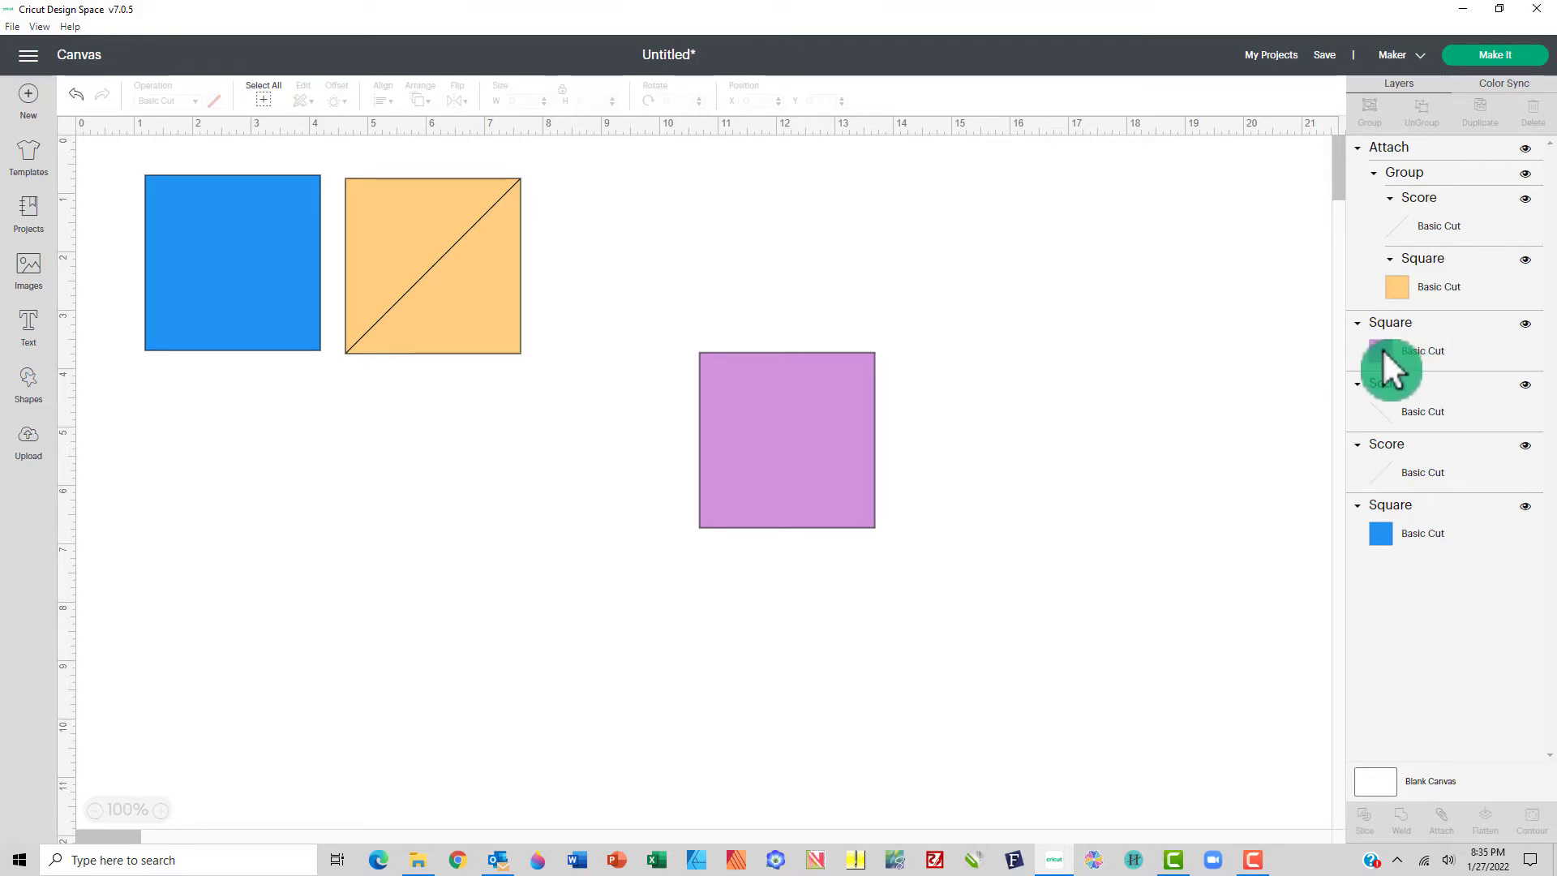
- Send the purple square to the back, and reorder its layer to sit directly above the blue square
click(830, 401)
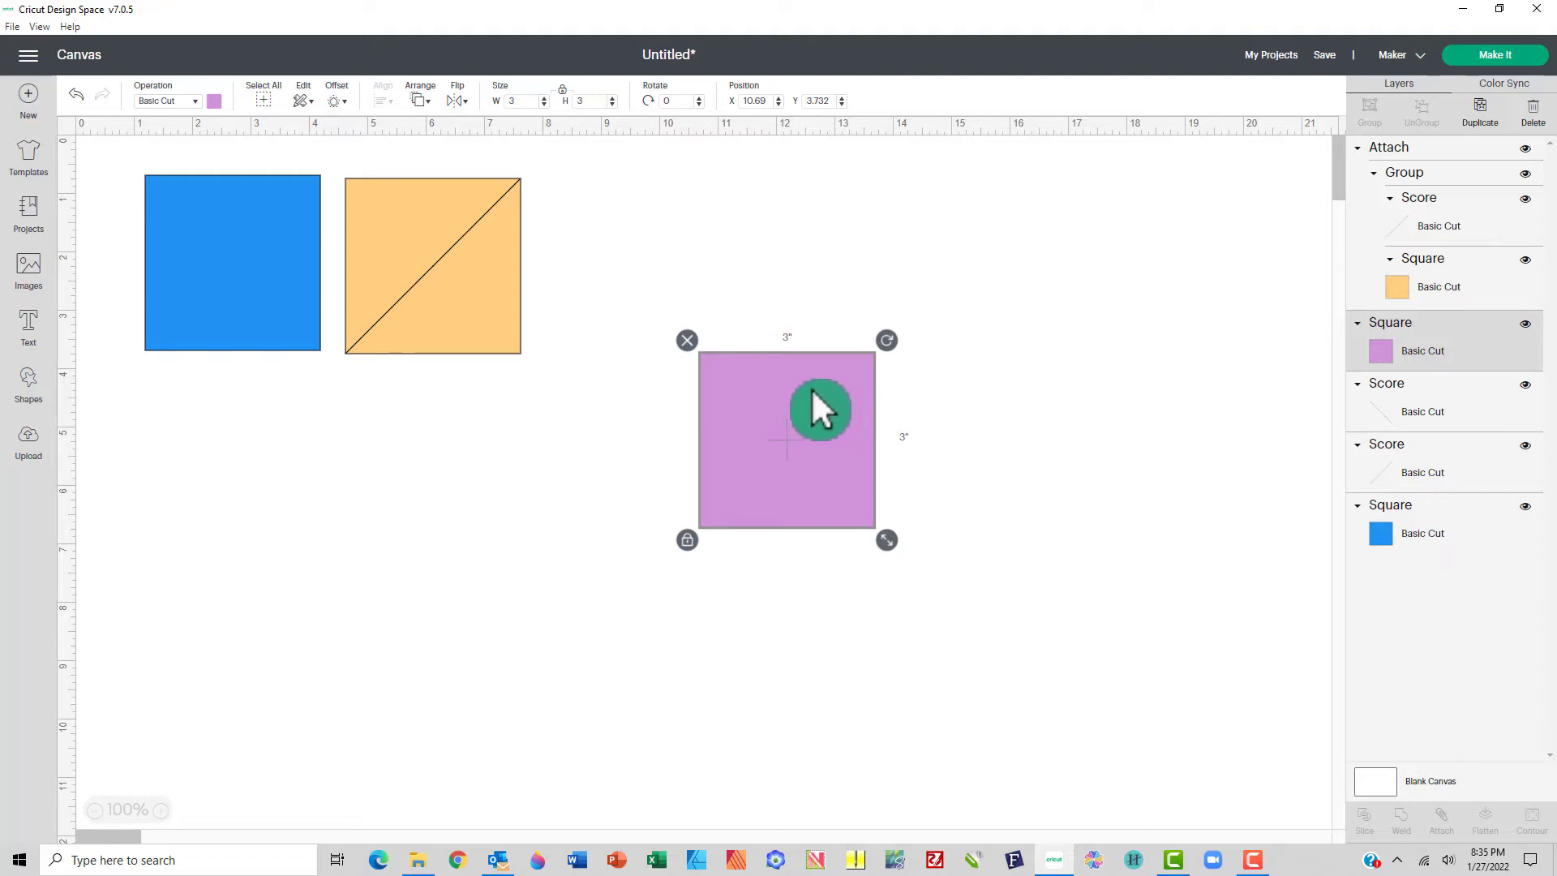
right_click(832, 379)
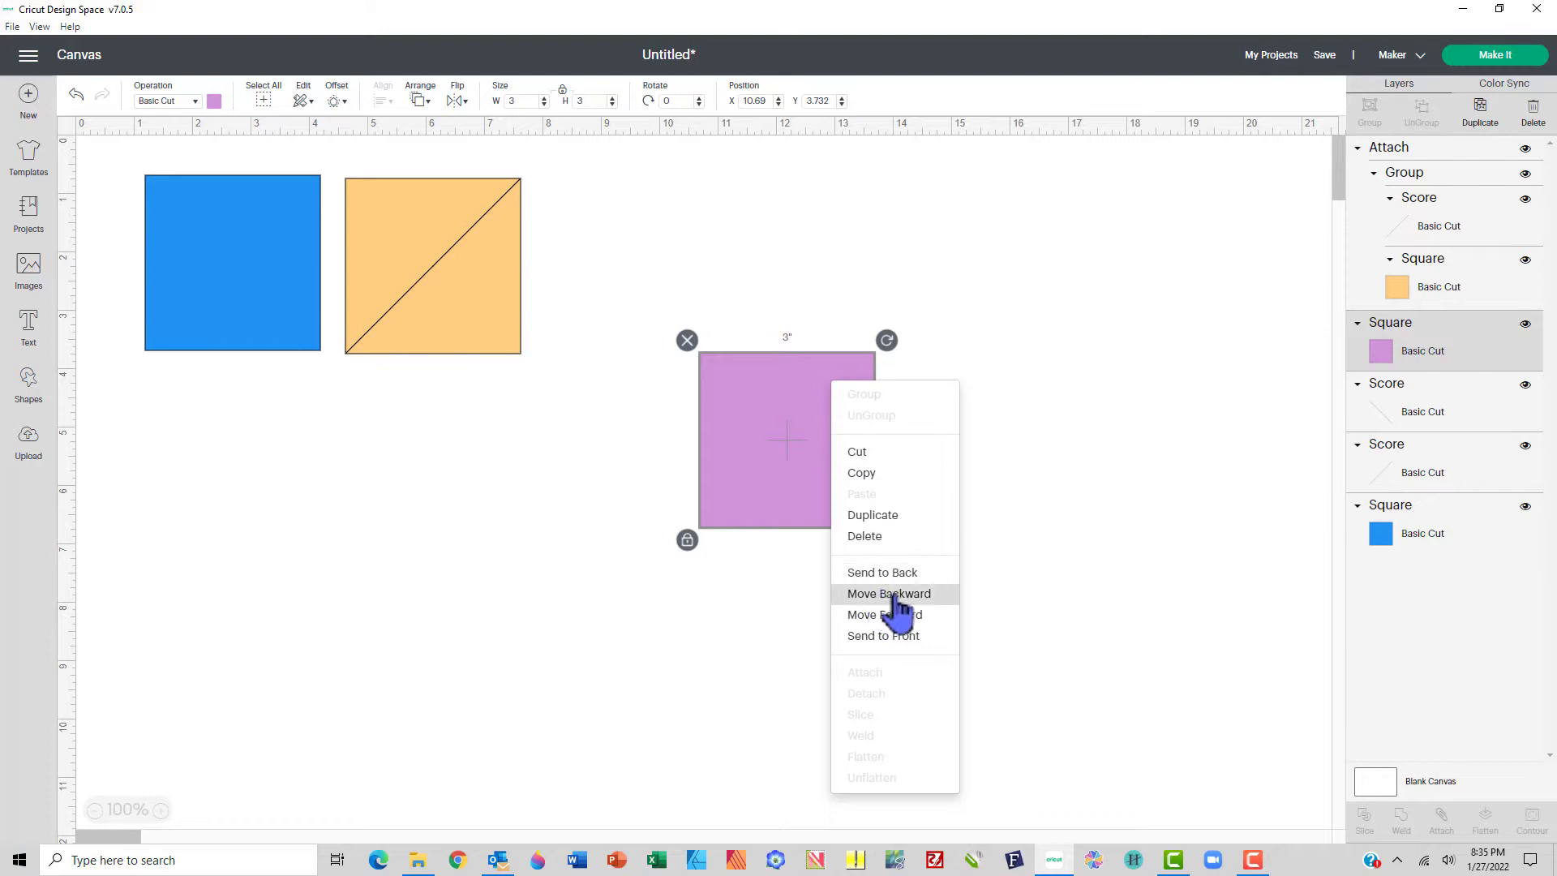
click(896, 573)
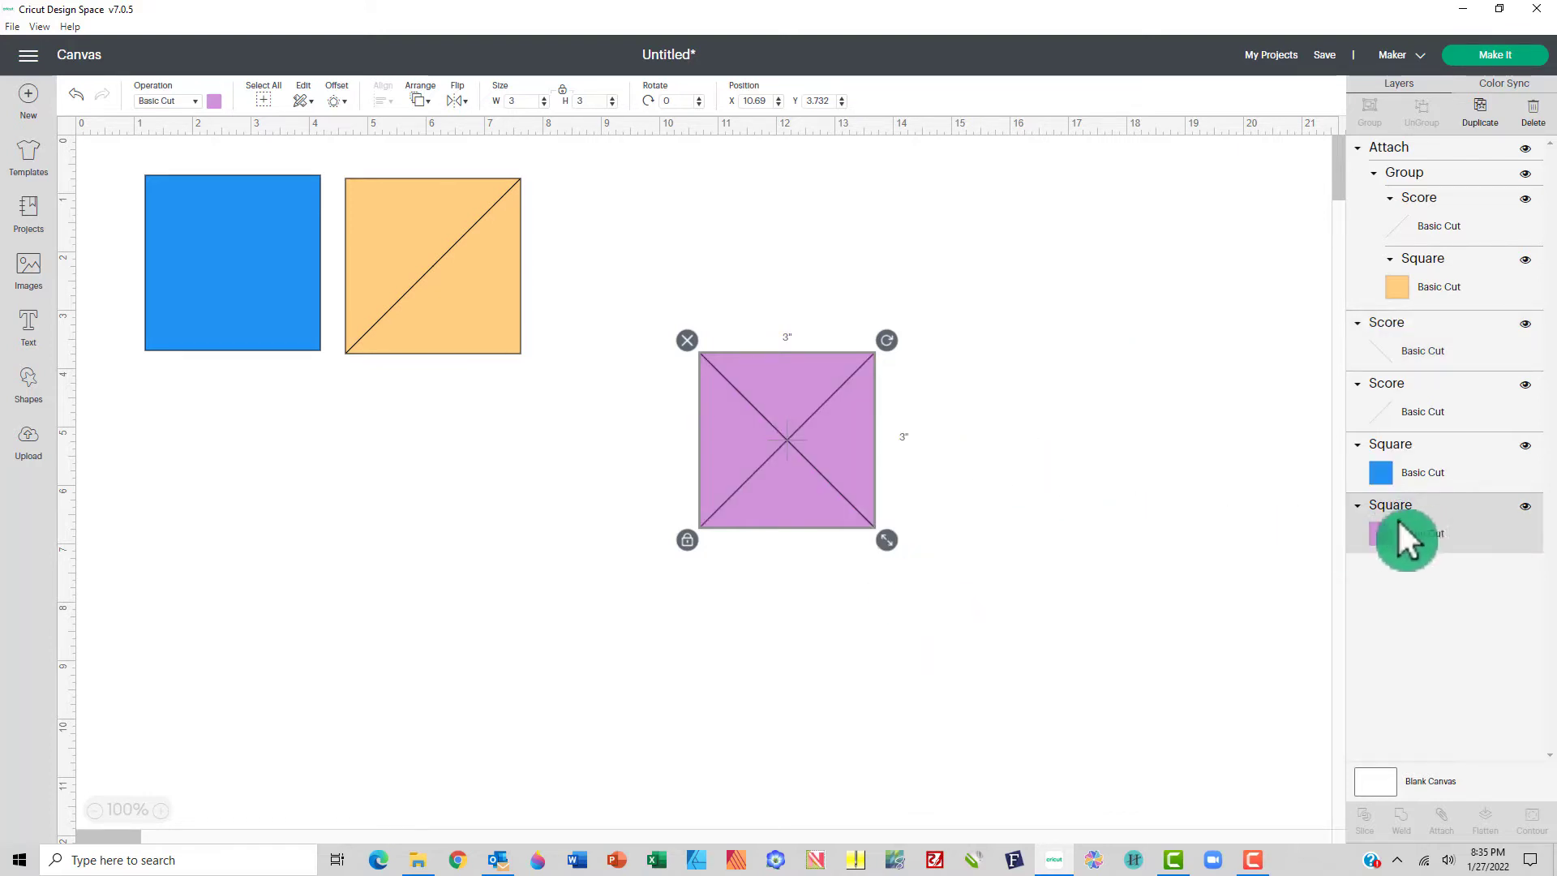
drag(1440, 520, 1443, 435)
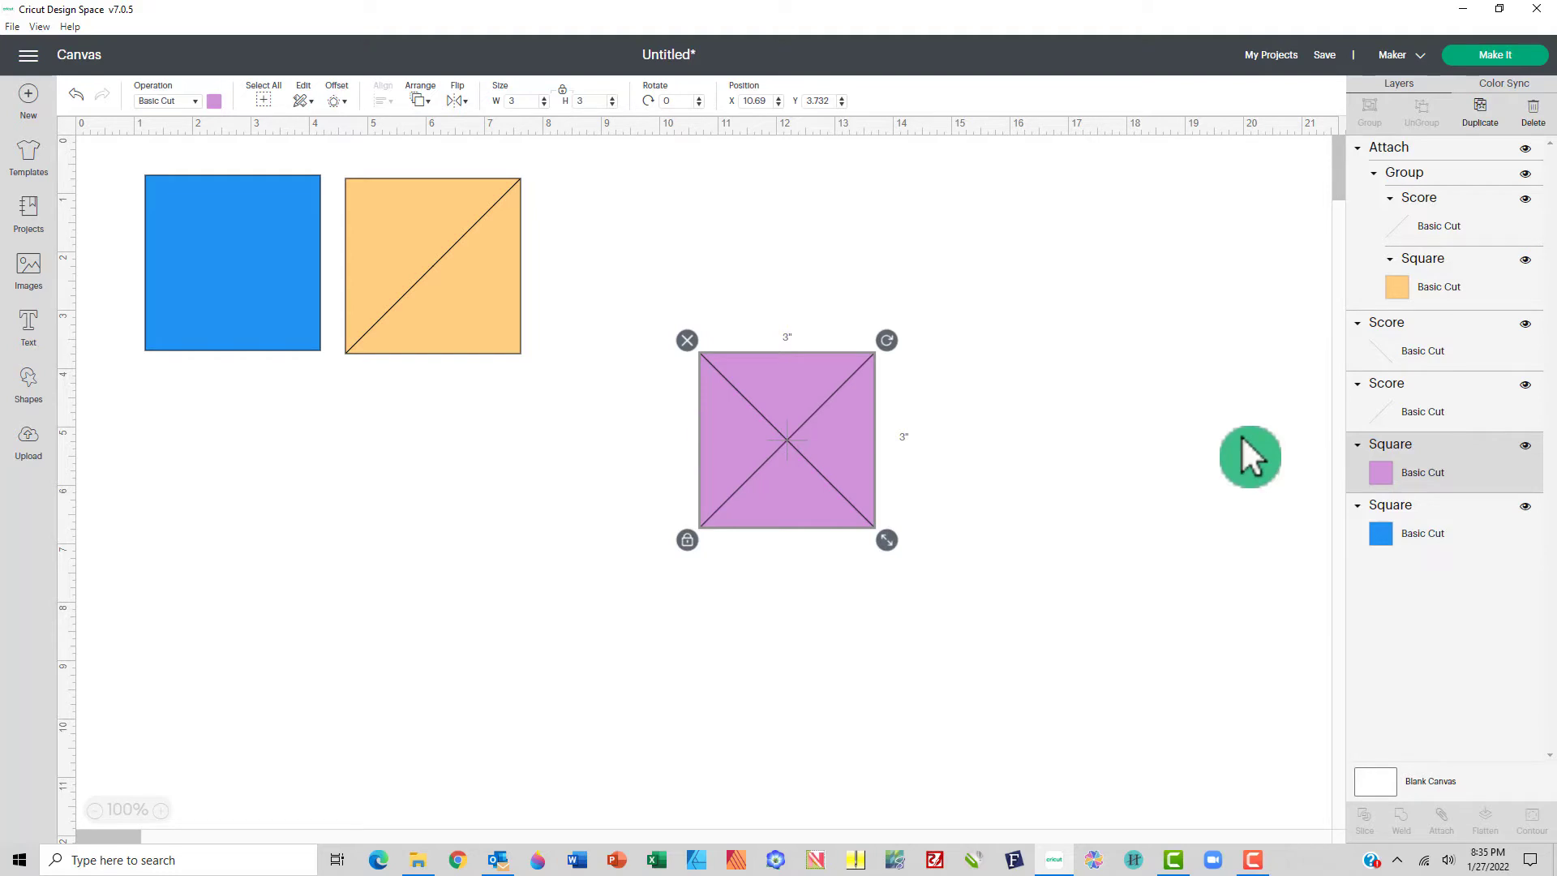
- Group both diagonal lines with the purple square and move the group beside the orange square, at about X 8.1, Y 0.8
click(1429, 349)
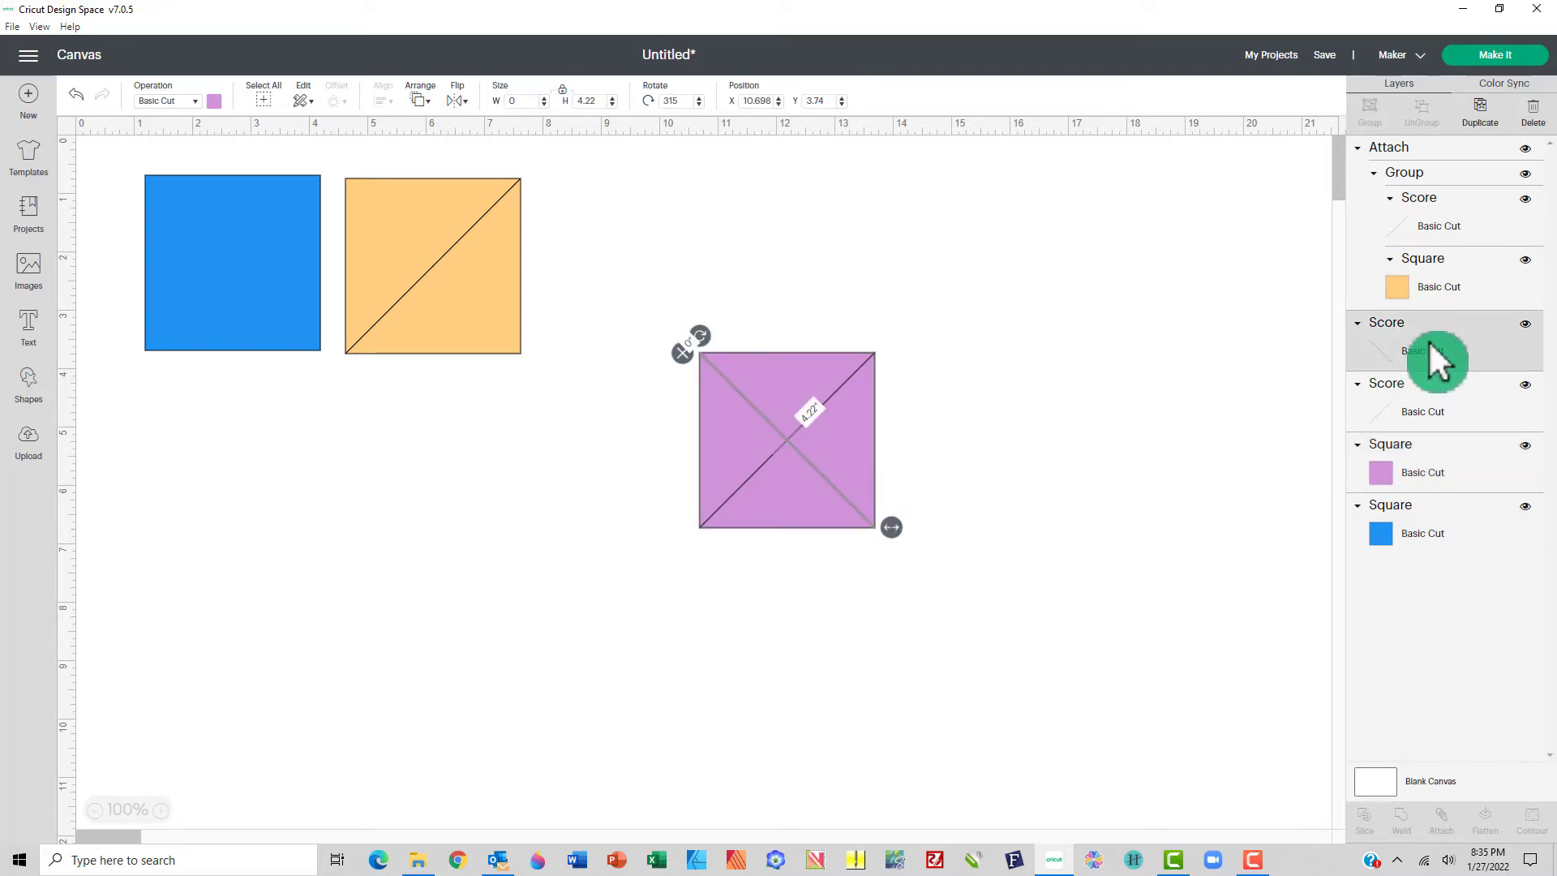
shift+click(1417, 400)
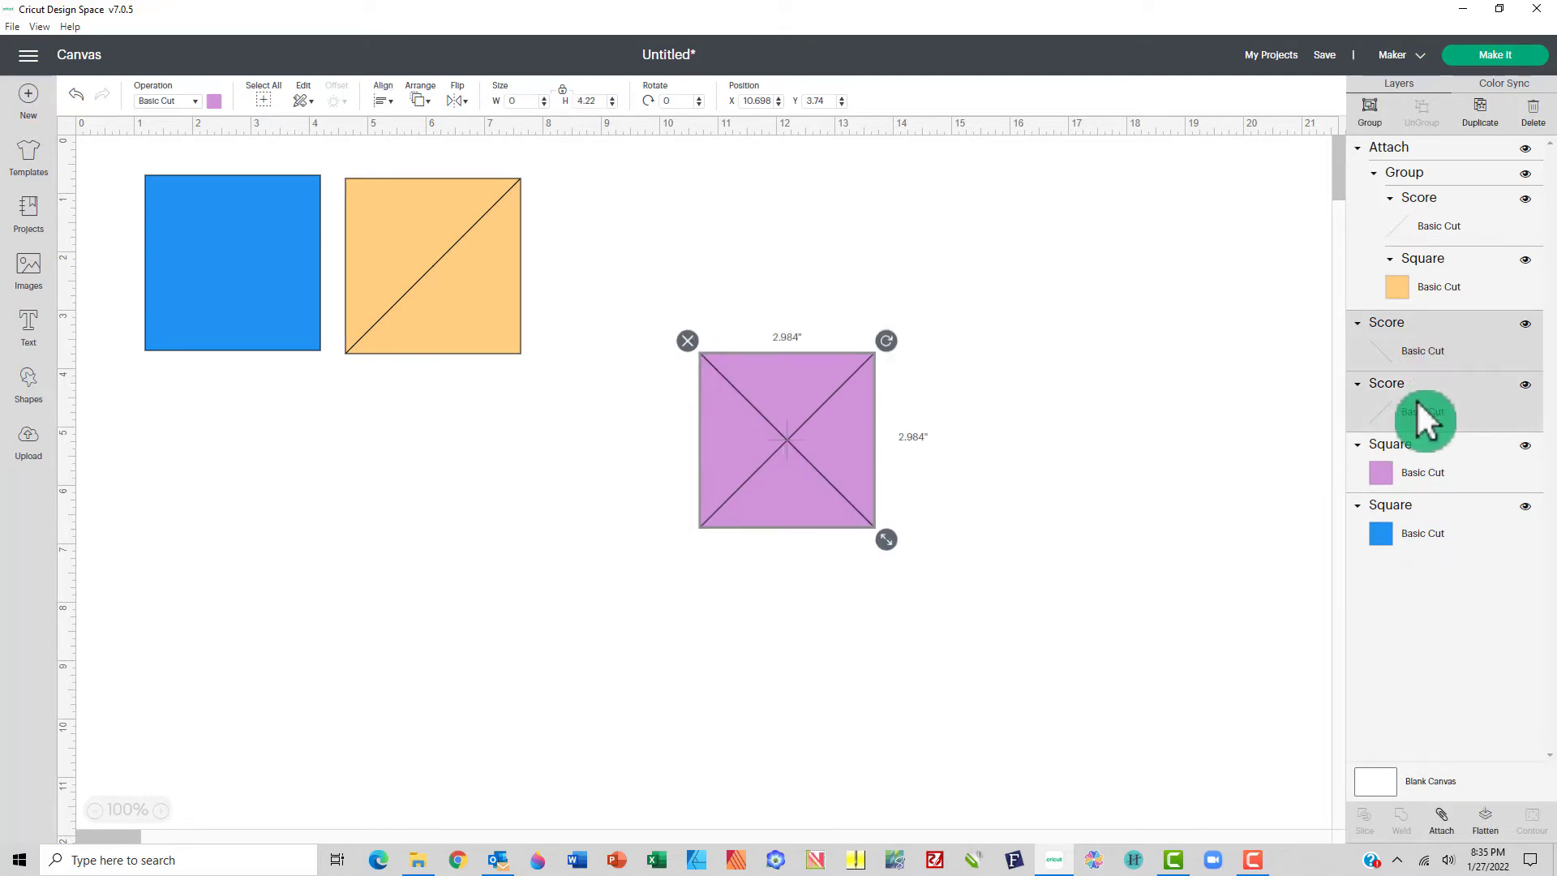
shift+click(1414, 466)
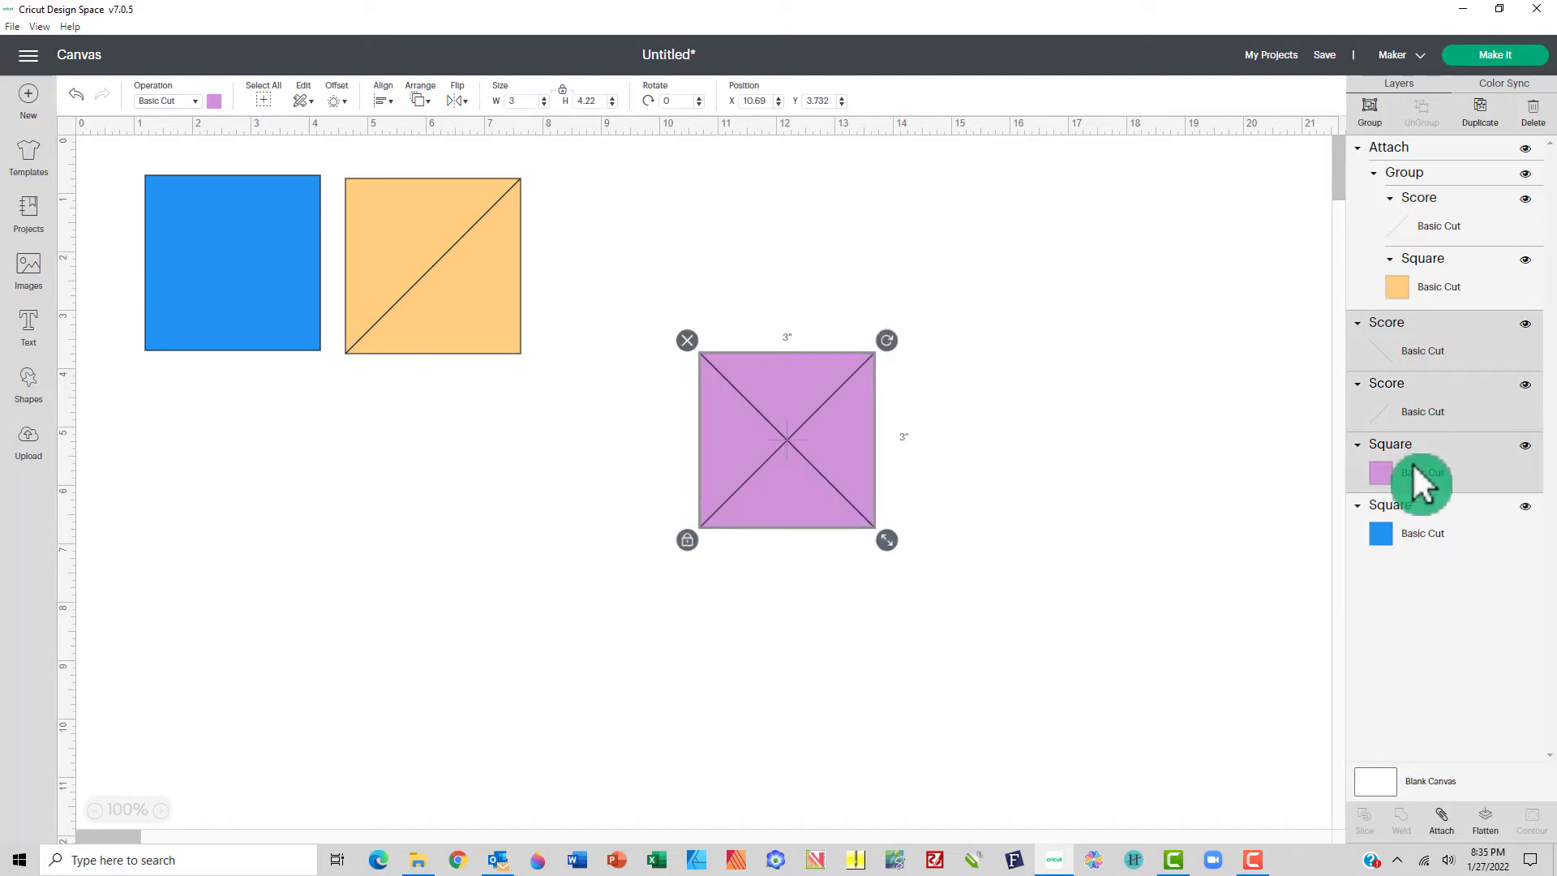
click(1386, 120)
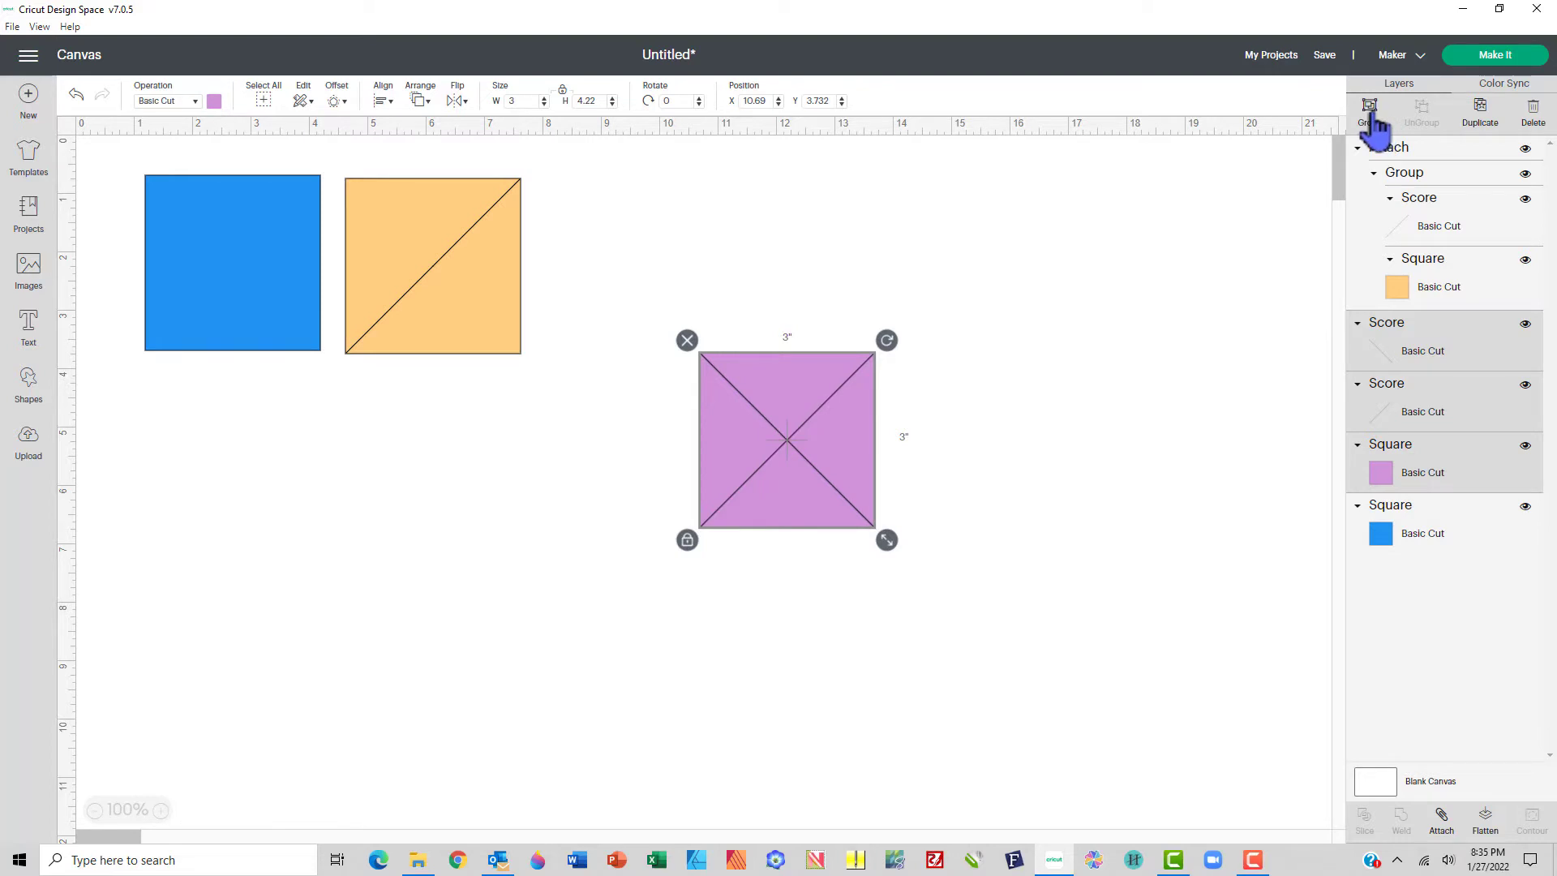
click(1232, 514)
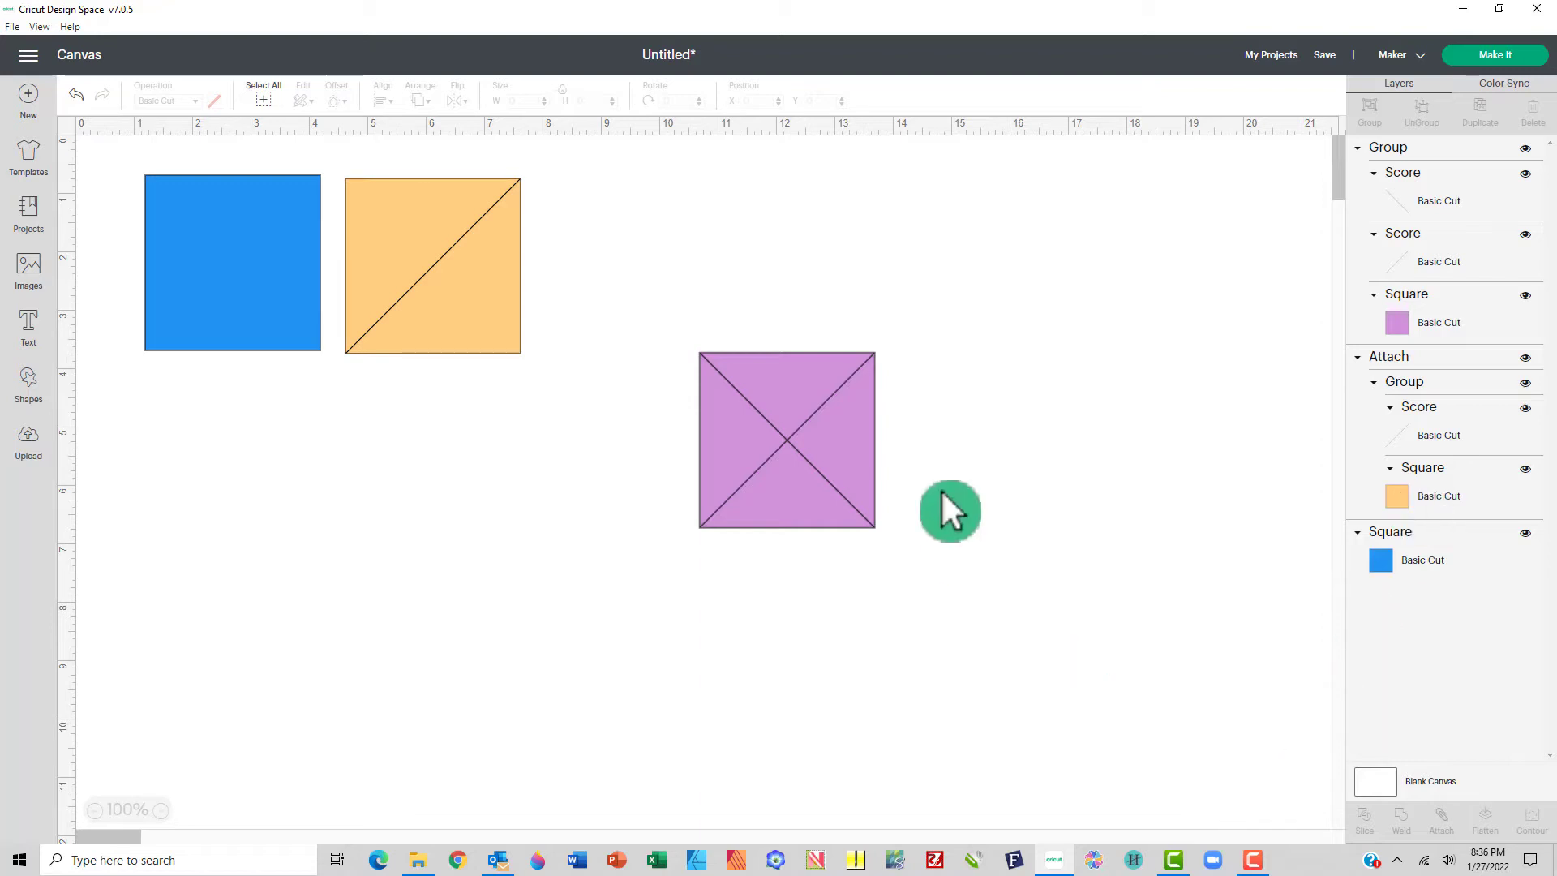
drag(820, 454, 688, 304)
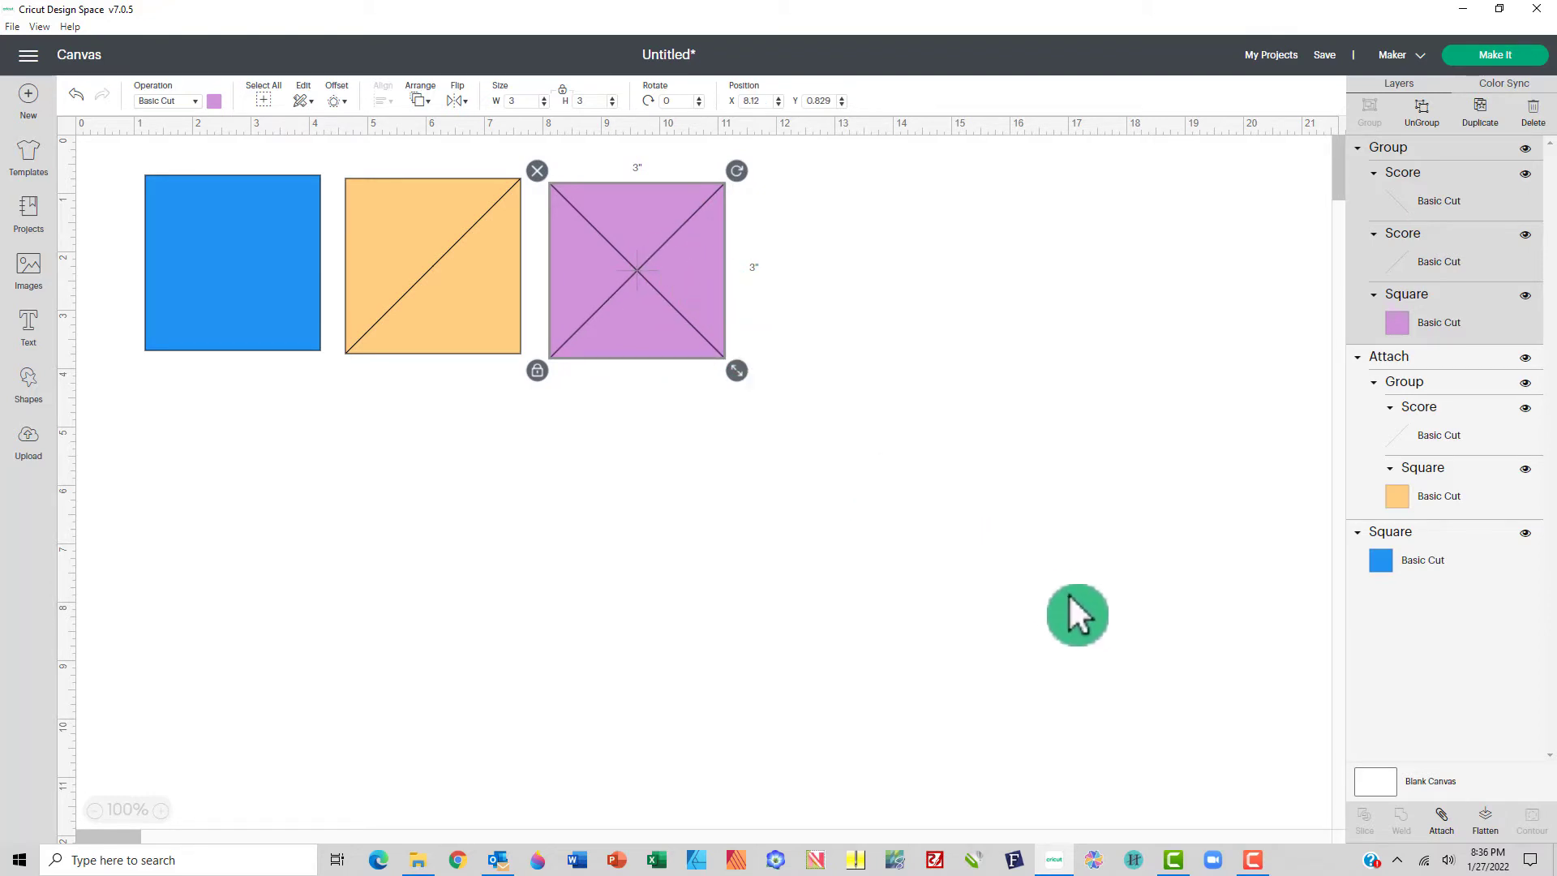
- Attach the purple group's square and two lines, and send the design to mat preparation
click(1442, 821)
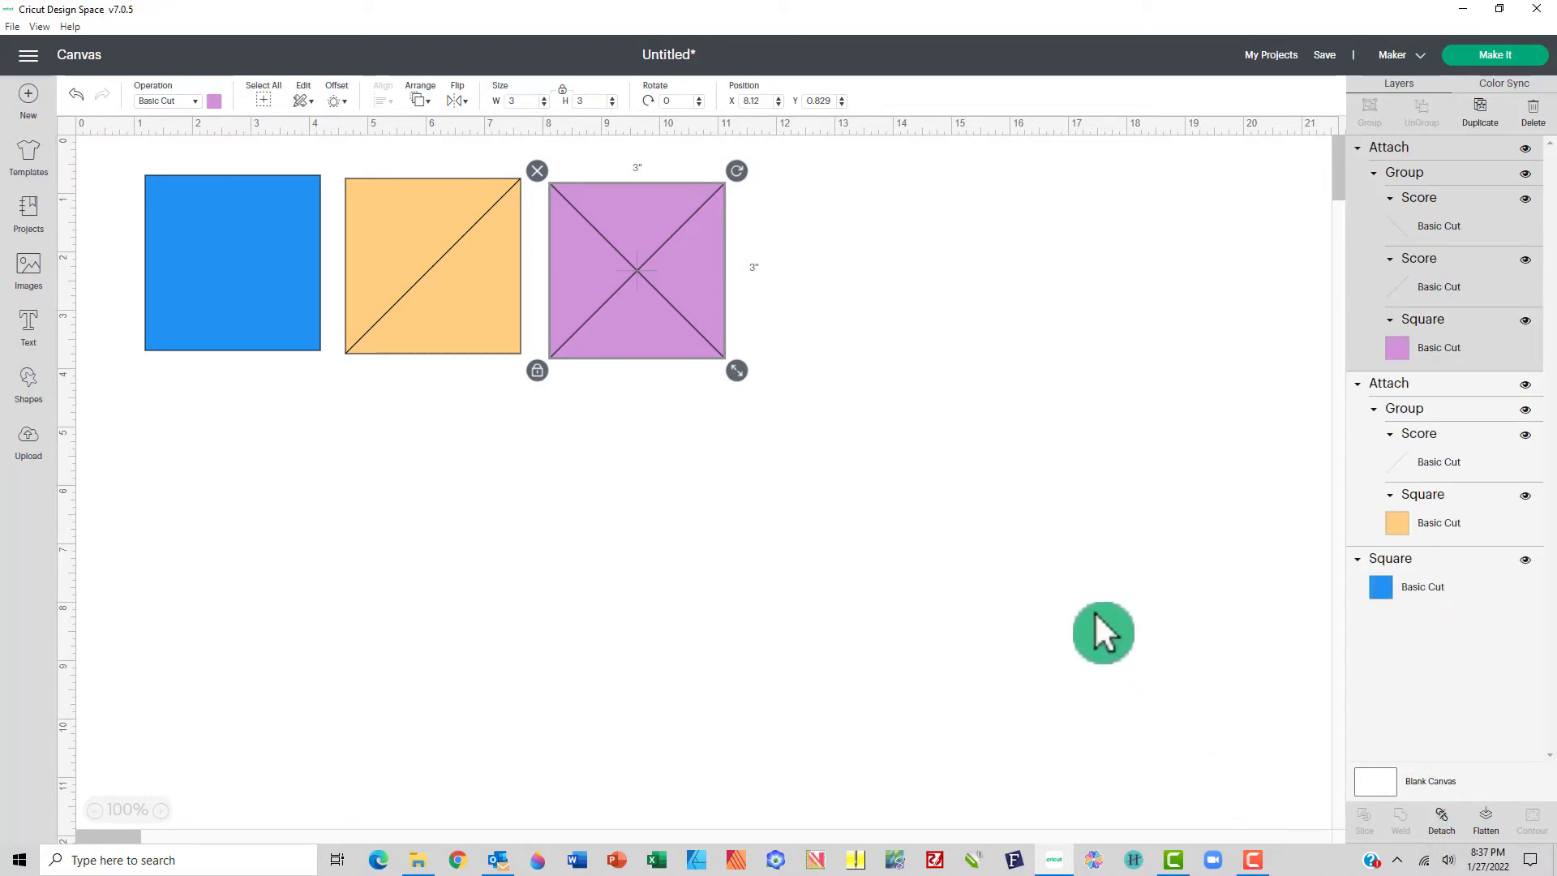
click(1494, 62)
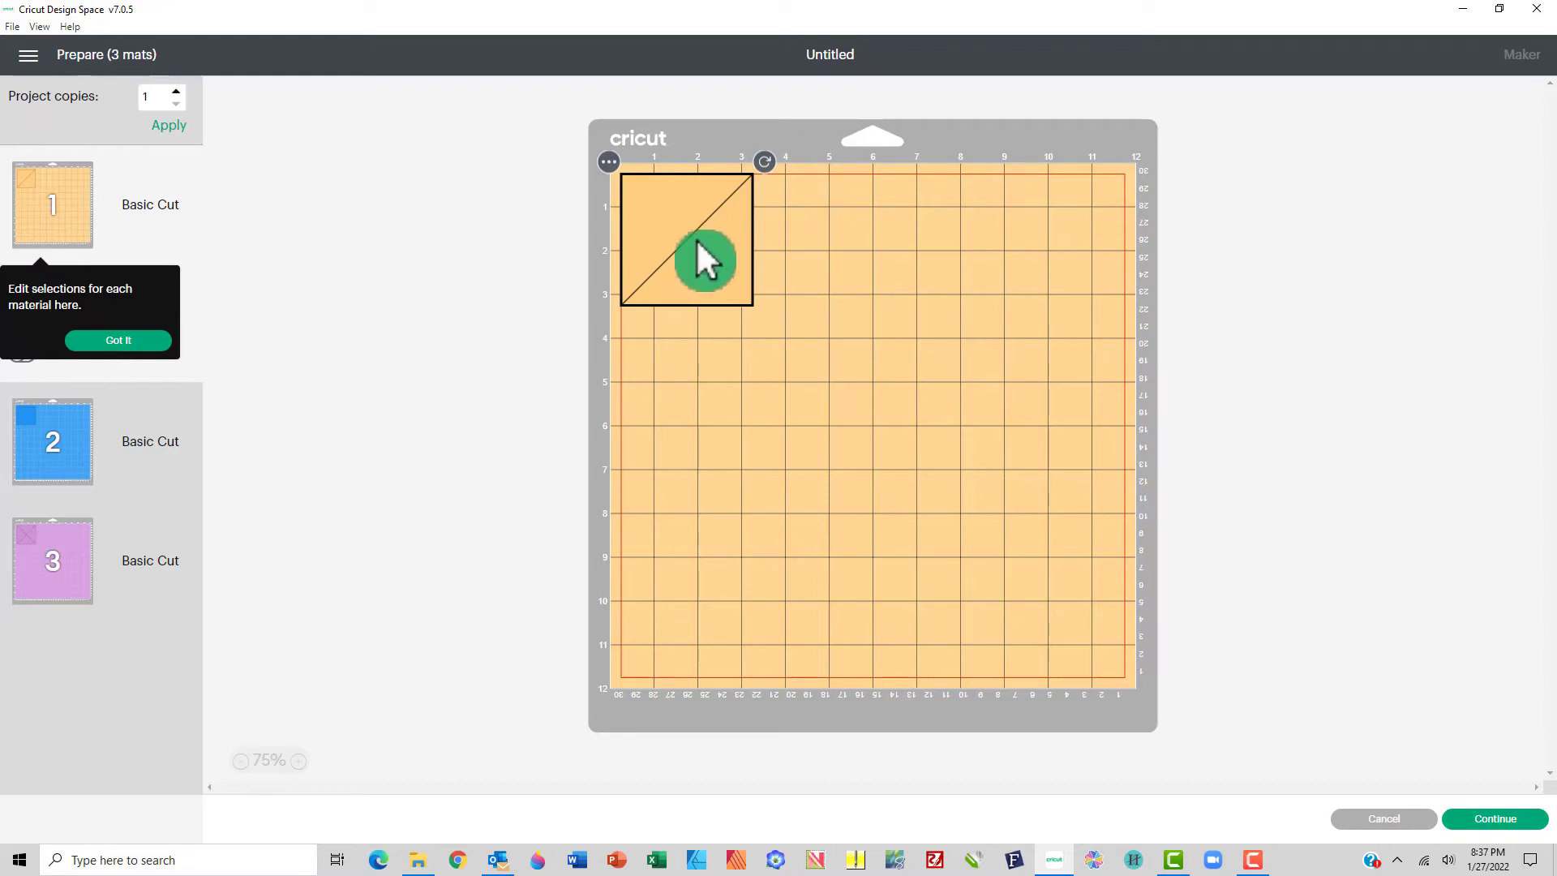
- Cancel the mat preparation and return to the design canvas
click(1359, 821)
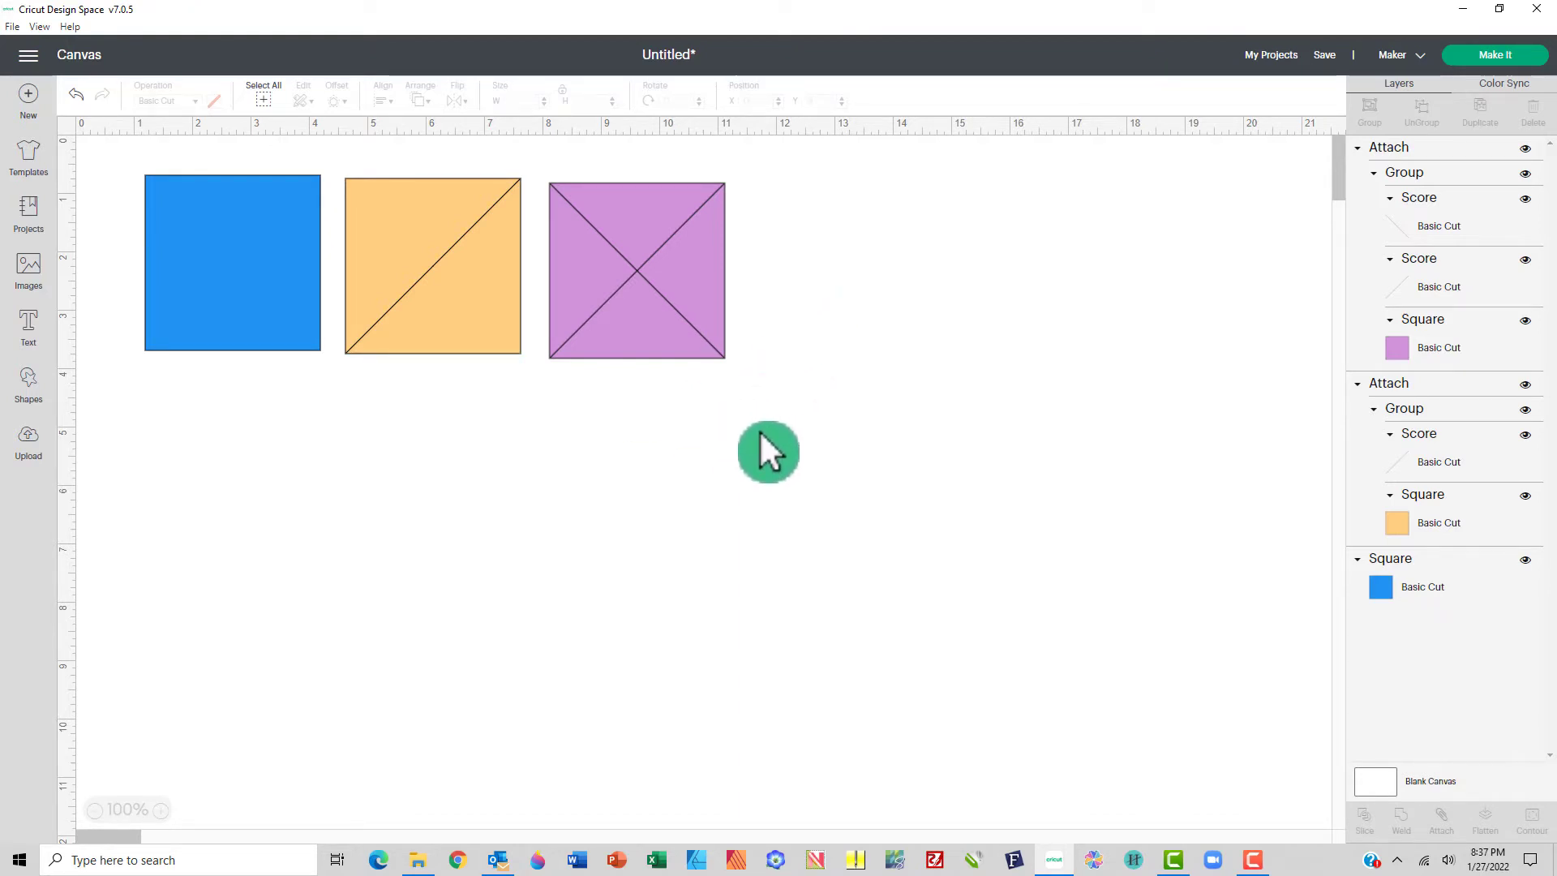
- Try resizing the attached purple square to 5 inches wide and moving it to about X 10.2, Y 2.5
drag(739, 419, 562, 168)
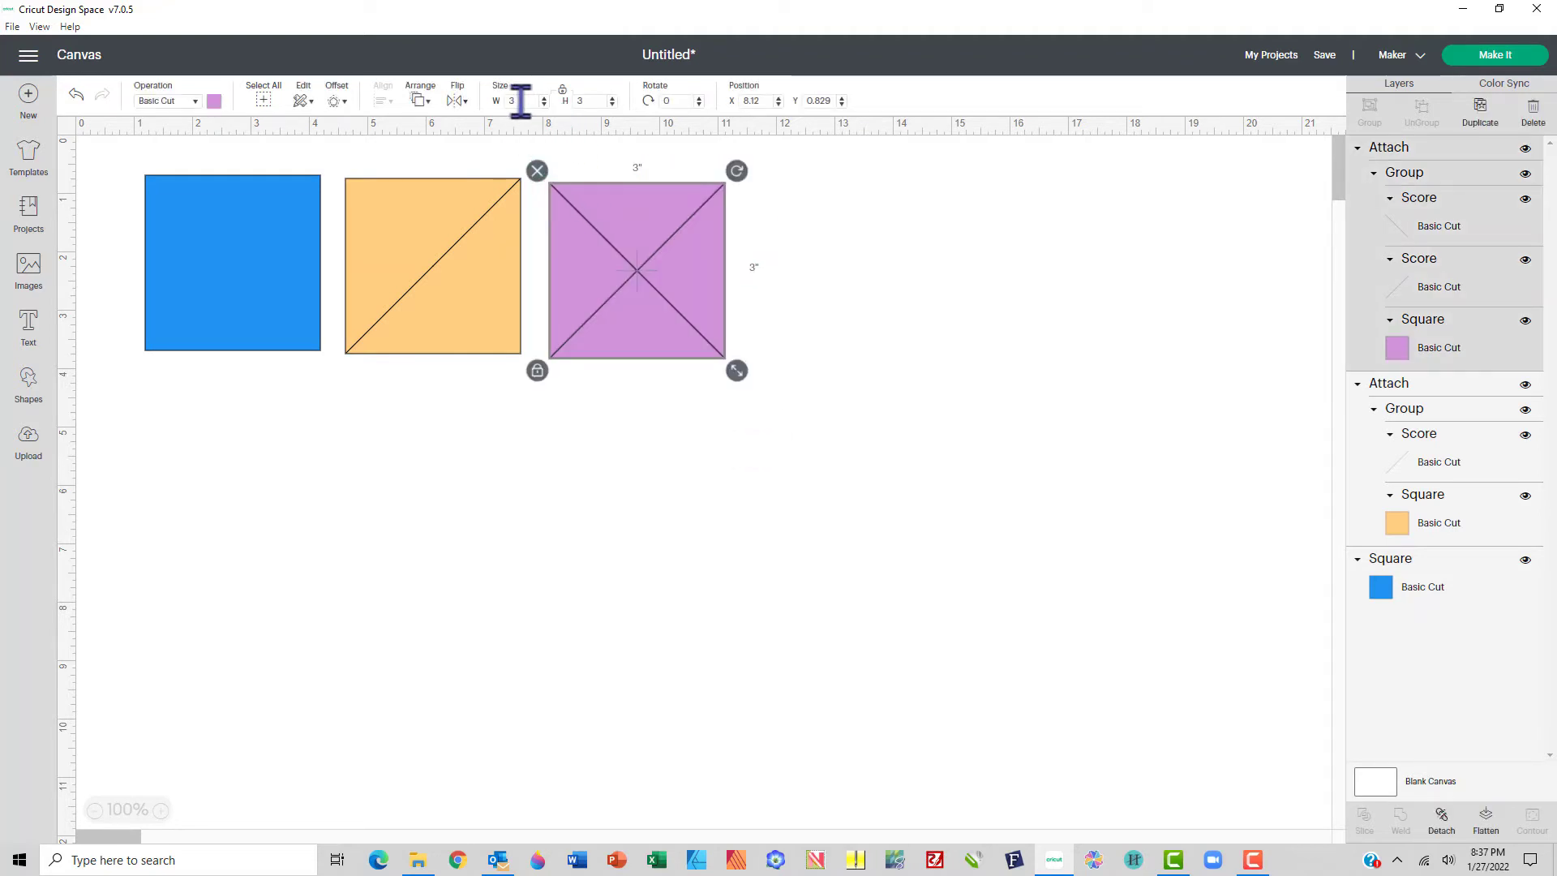
drag(523, 101, 480, 103)
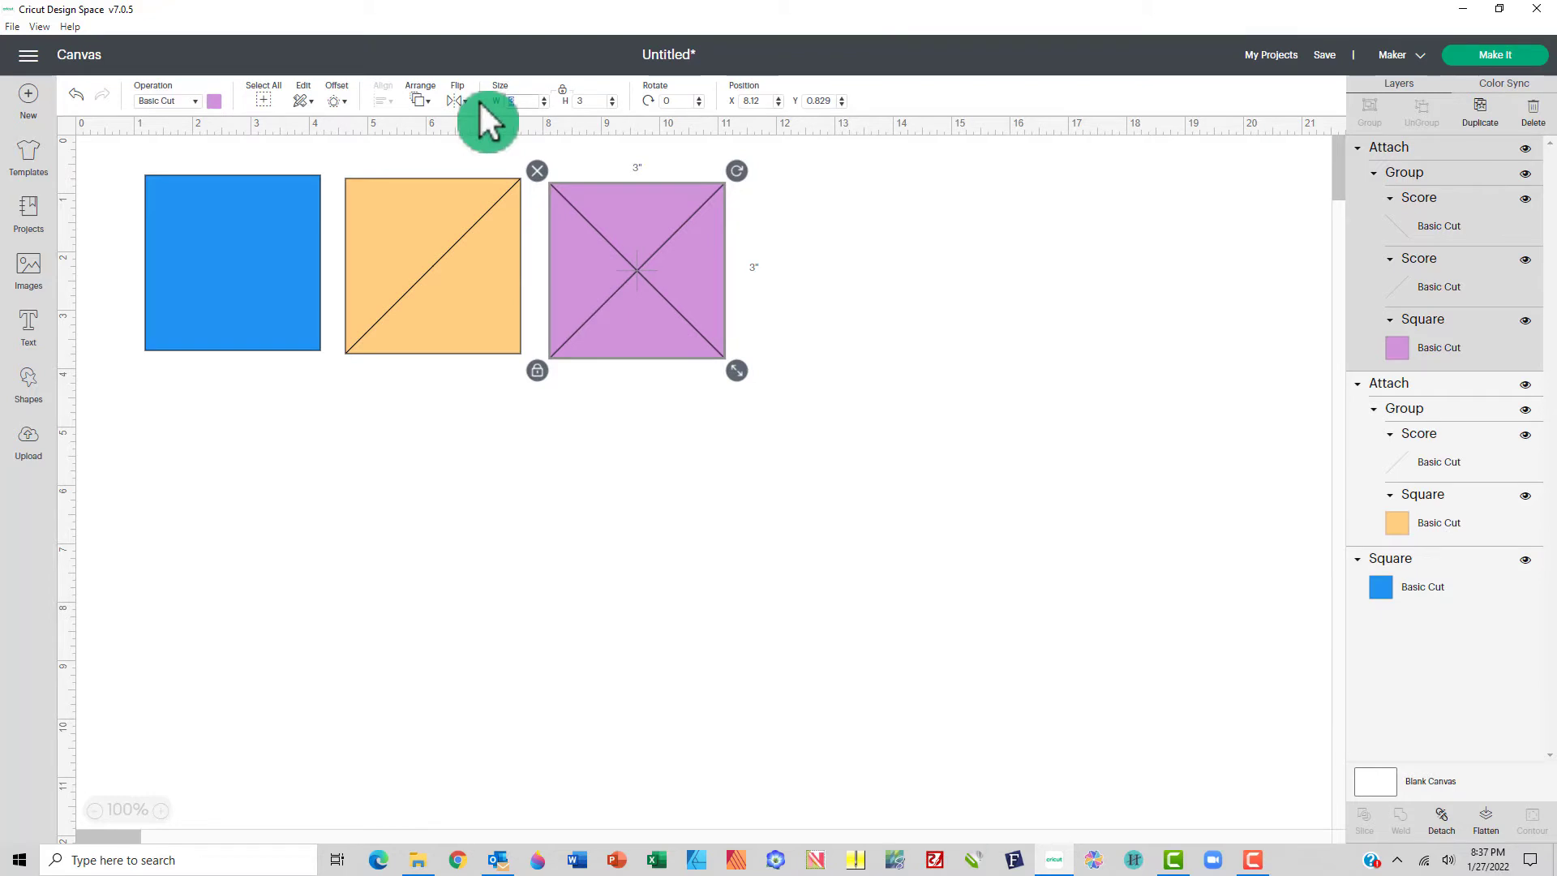
text(5)
key(Tab)
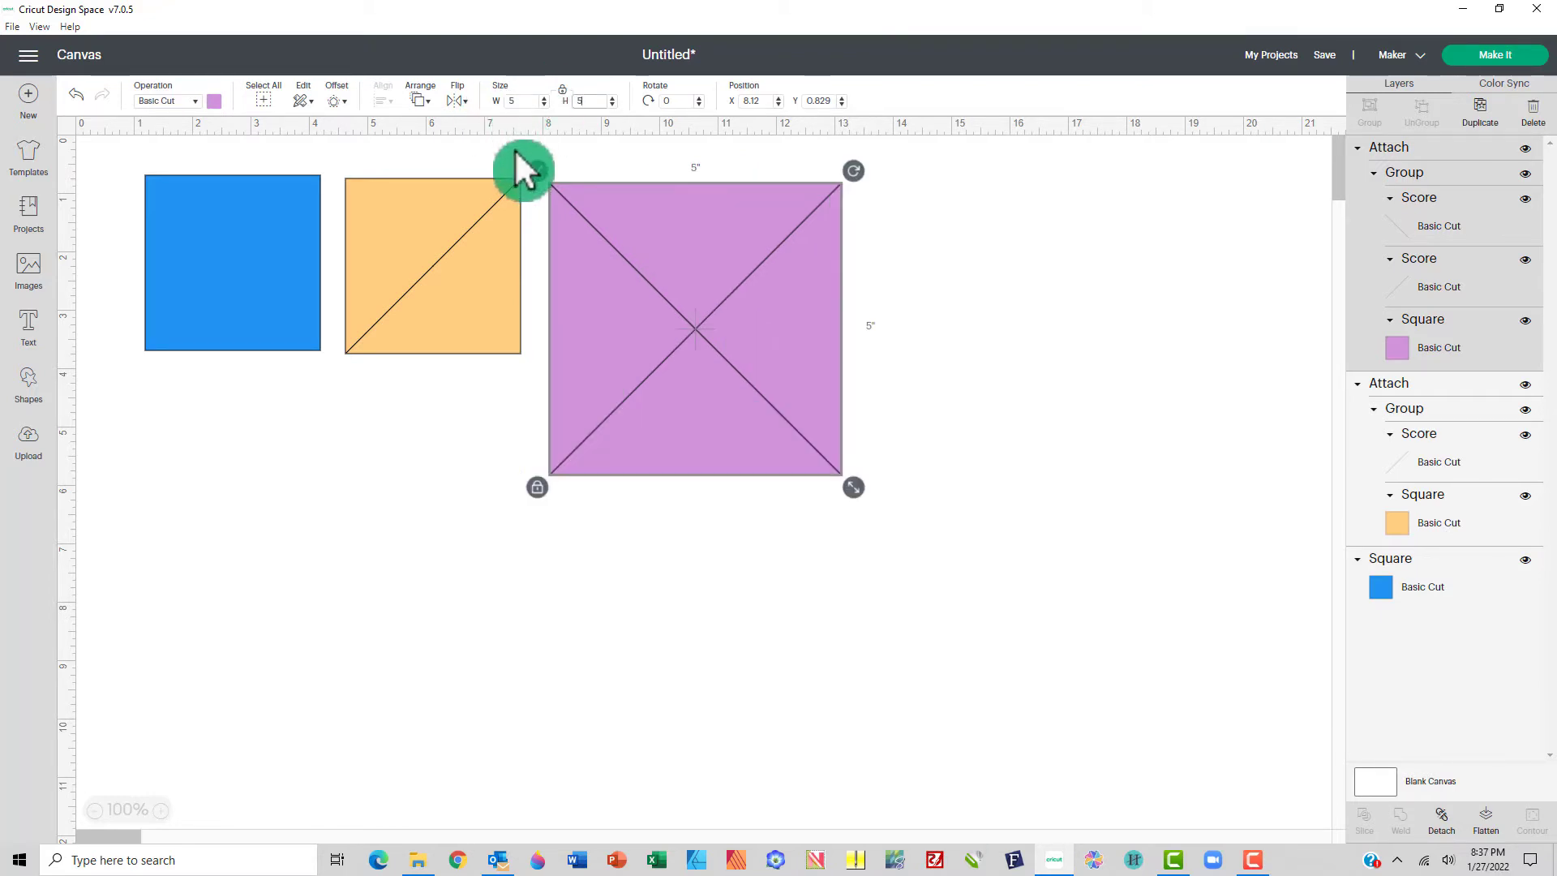
drag(611, 233, 952, 316)
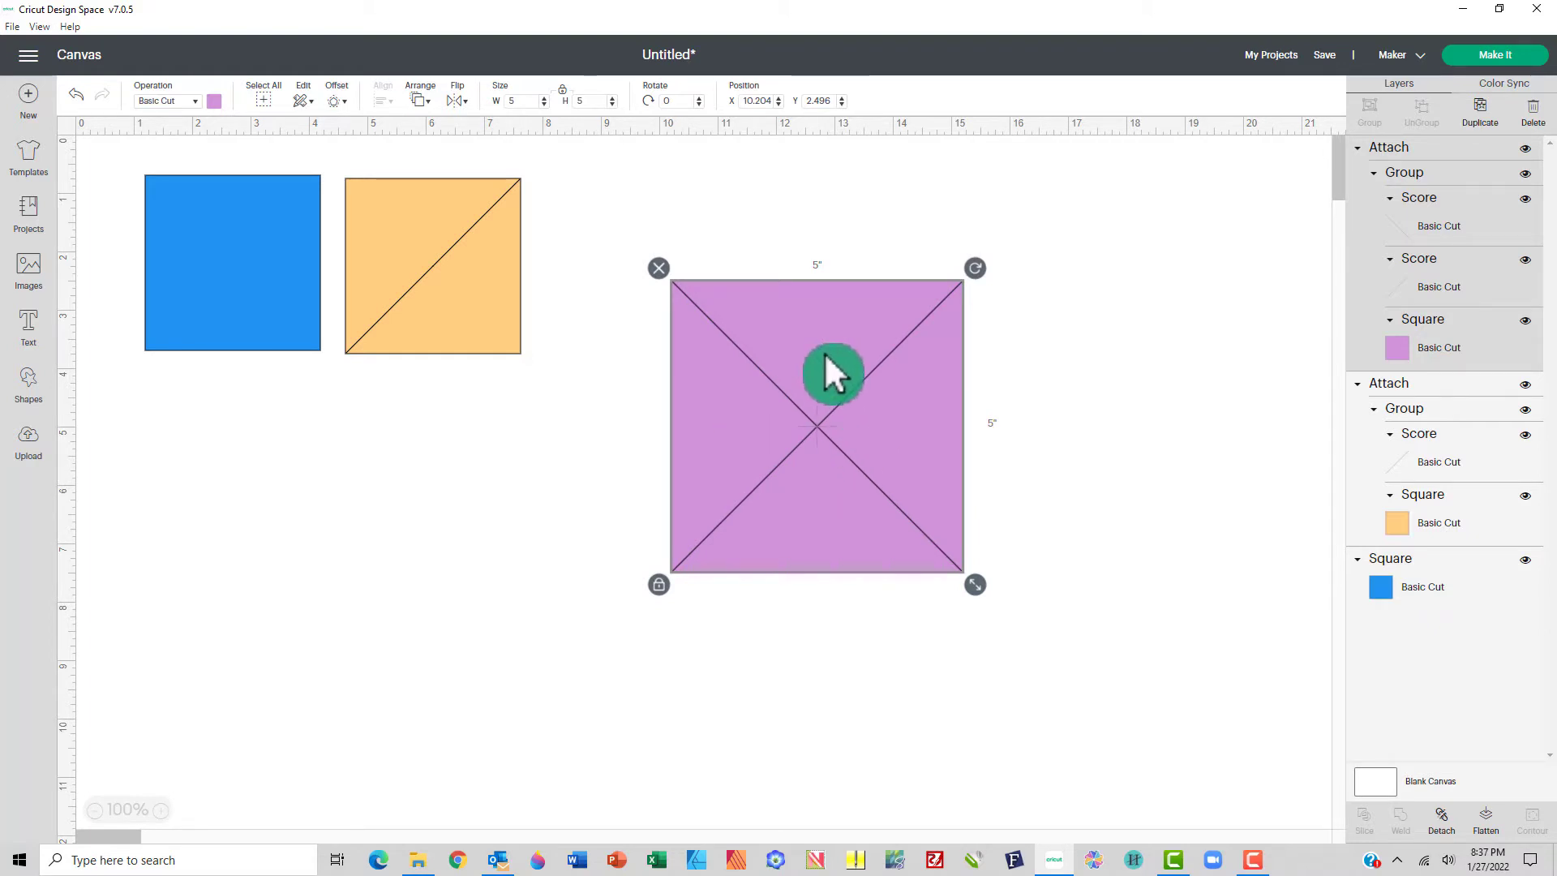
- Undo the purple square's move and its resize
key(ctrl+z)
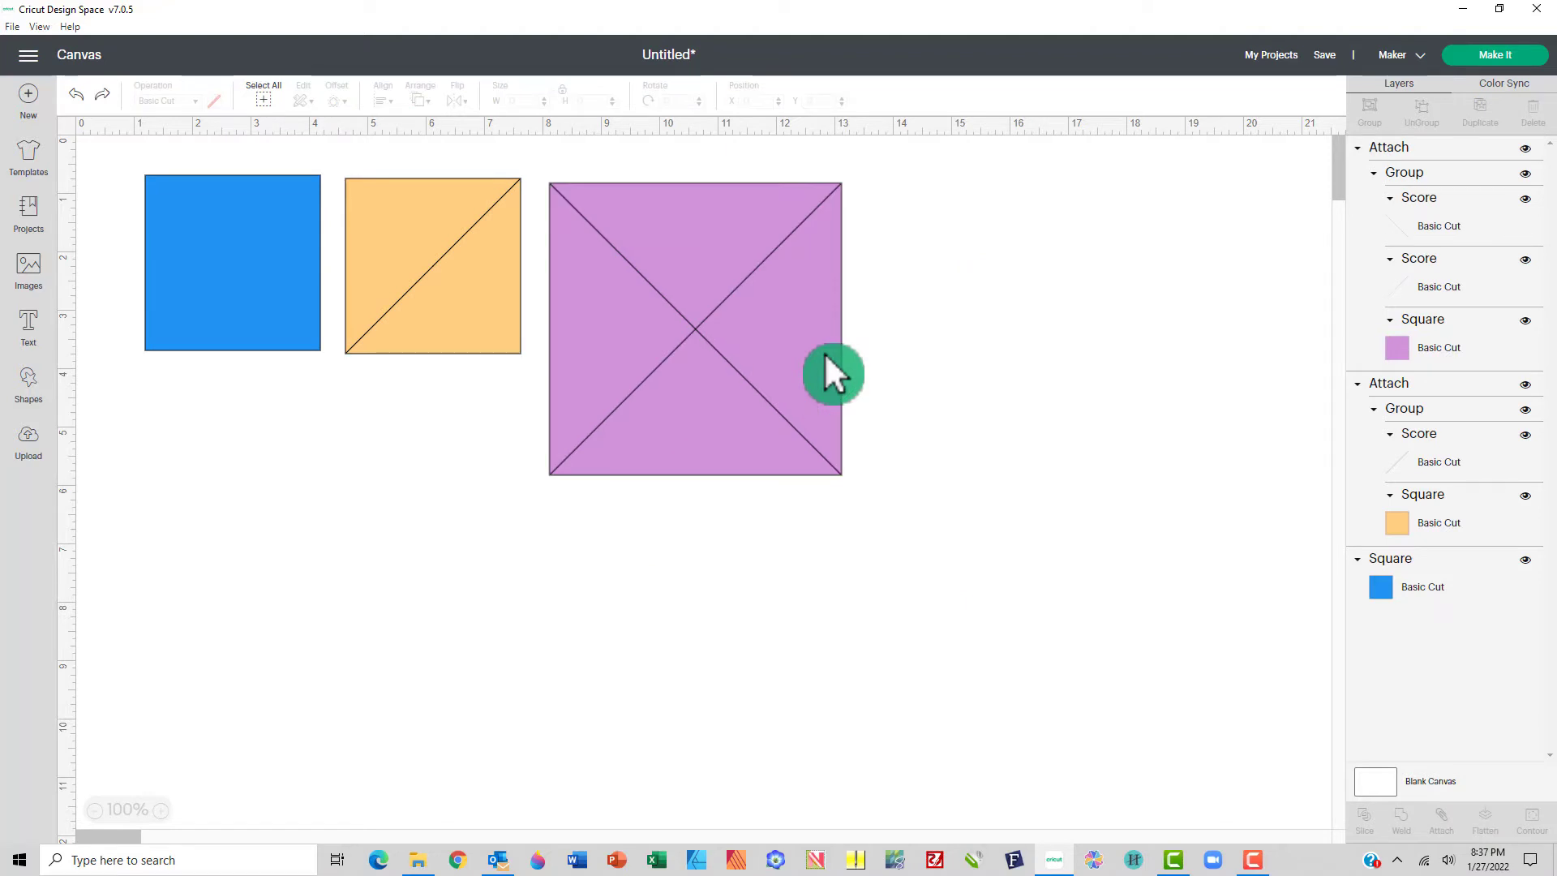
key(ctrl+z)
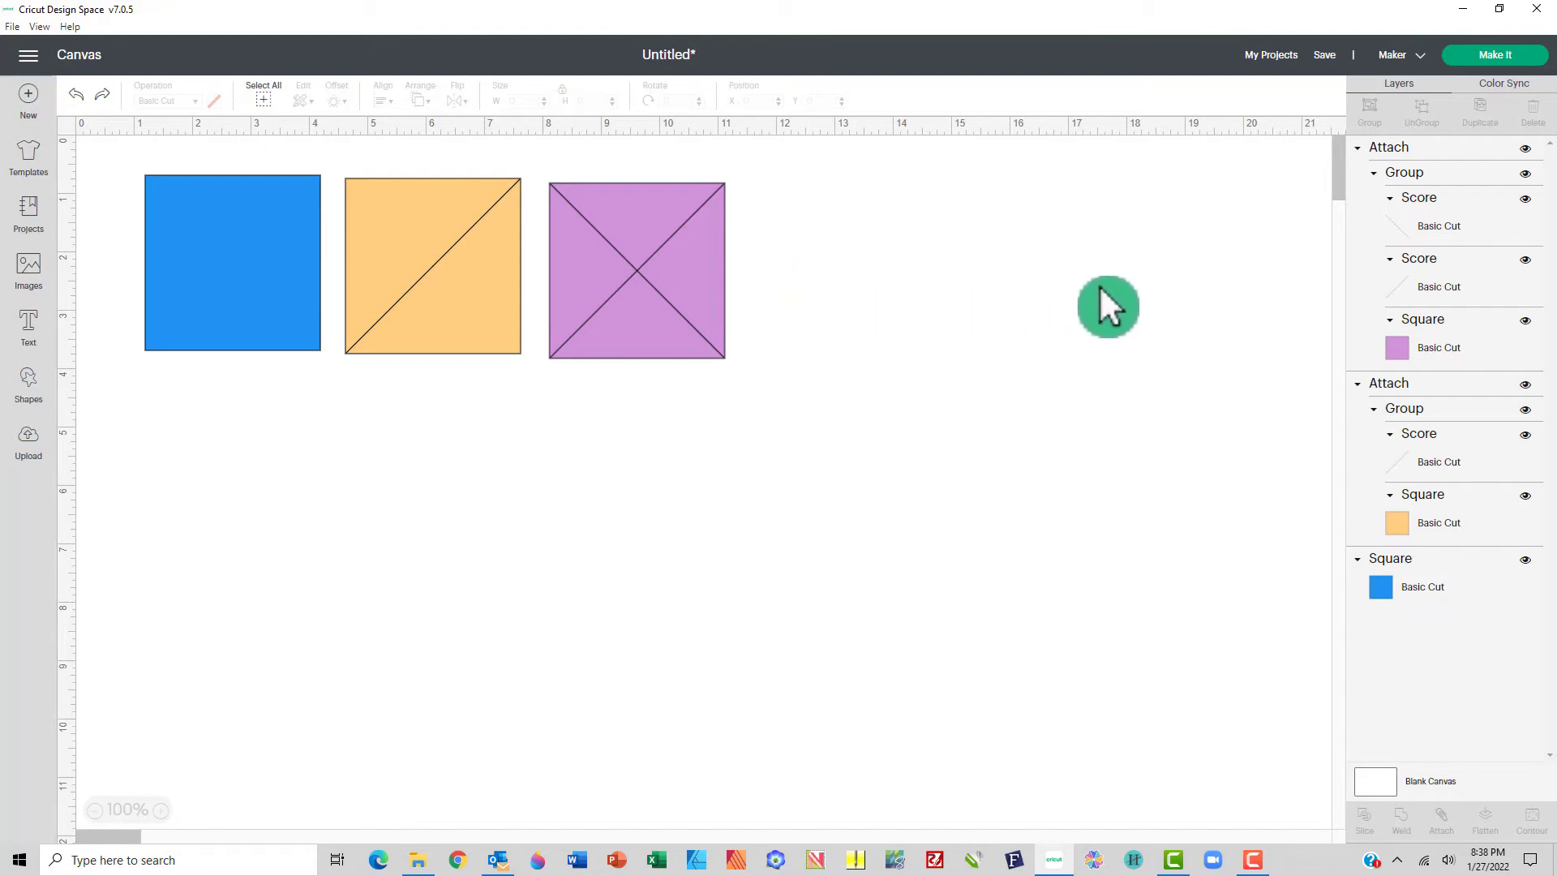
- Save the project as "Half Square - Quarter Square" in the Quilting collection
click(1325, 57)
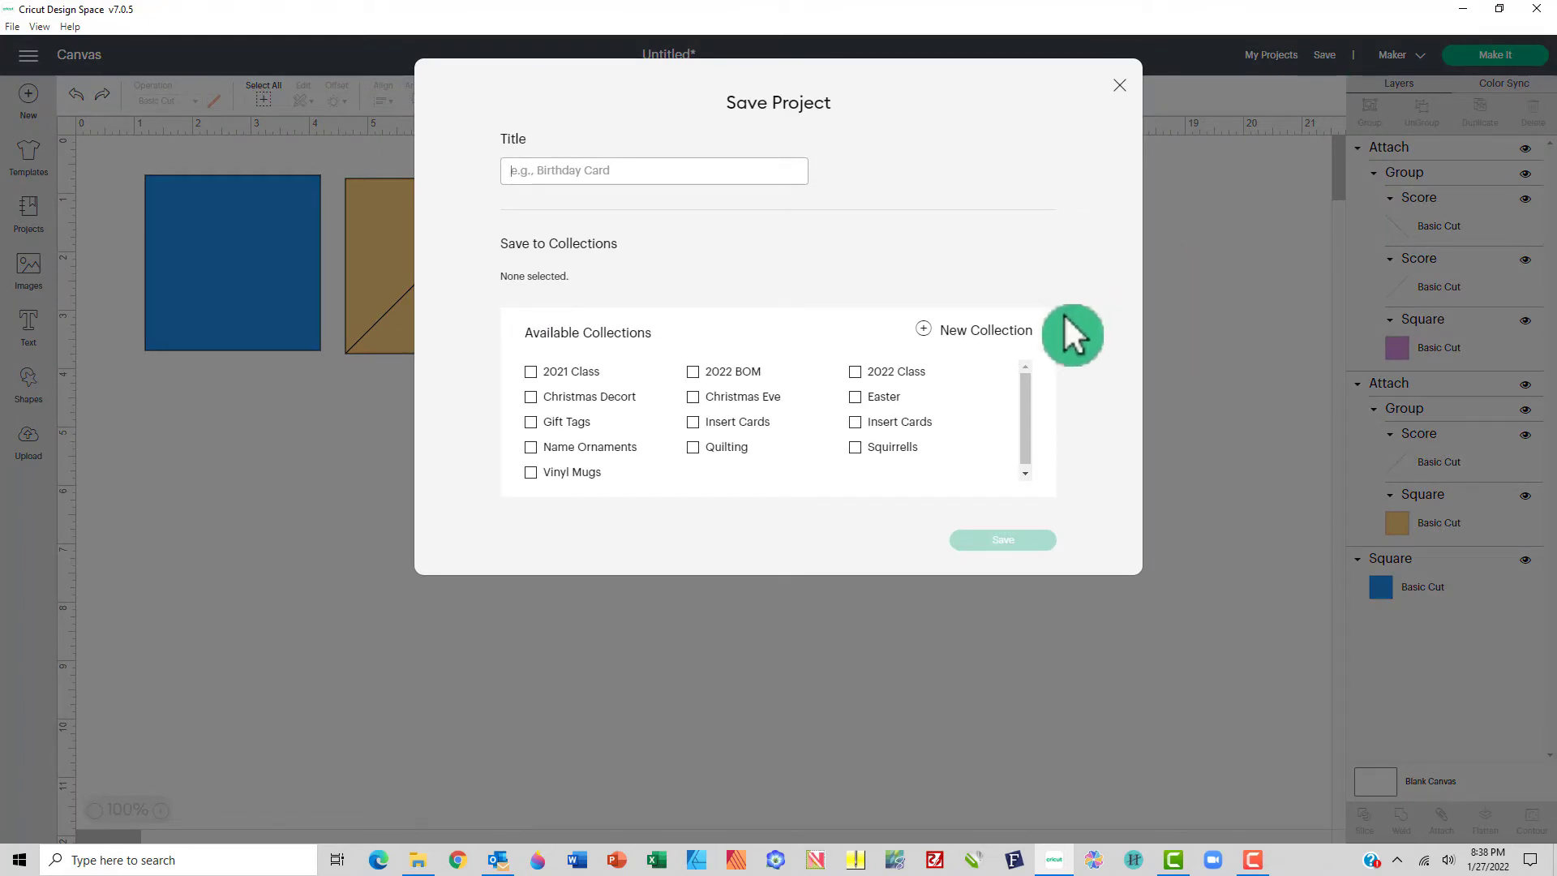
click(1034, 357)
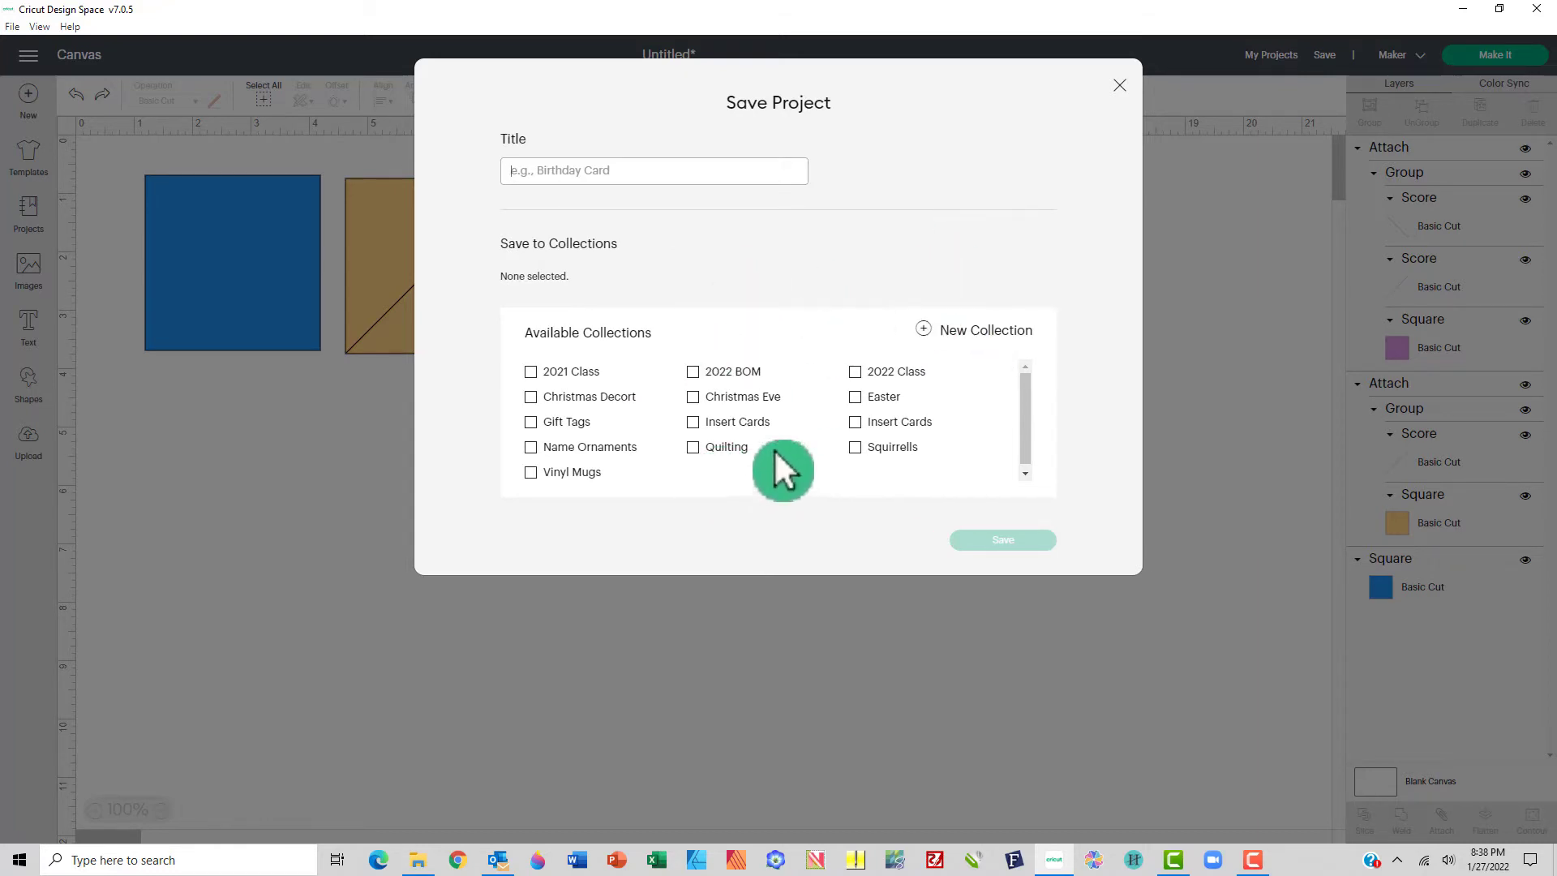
click(692, 447)
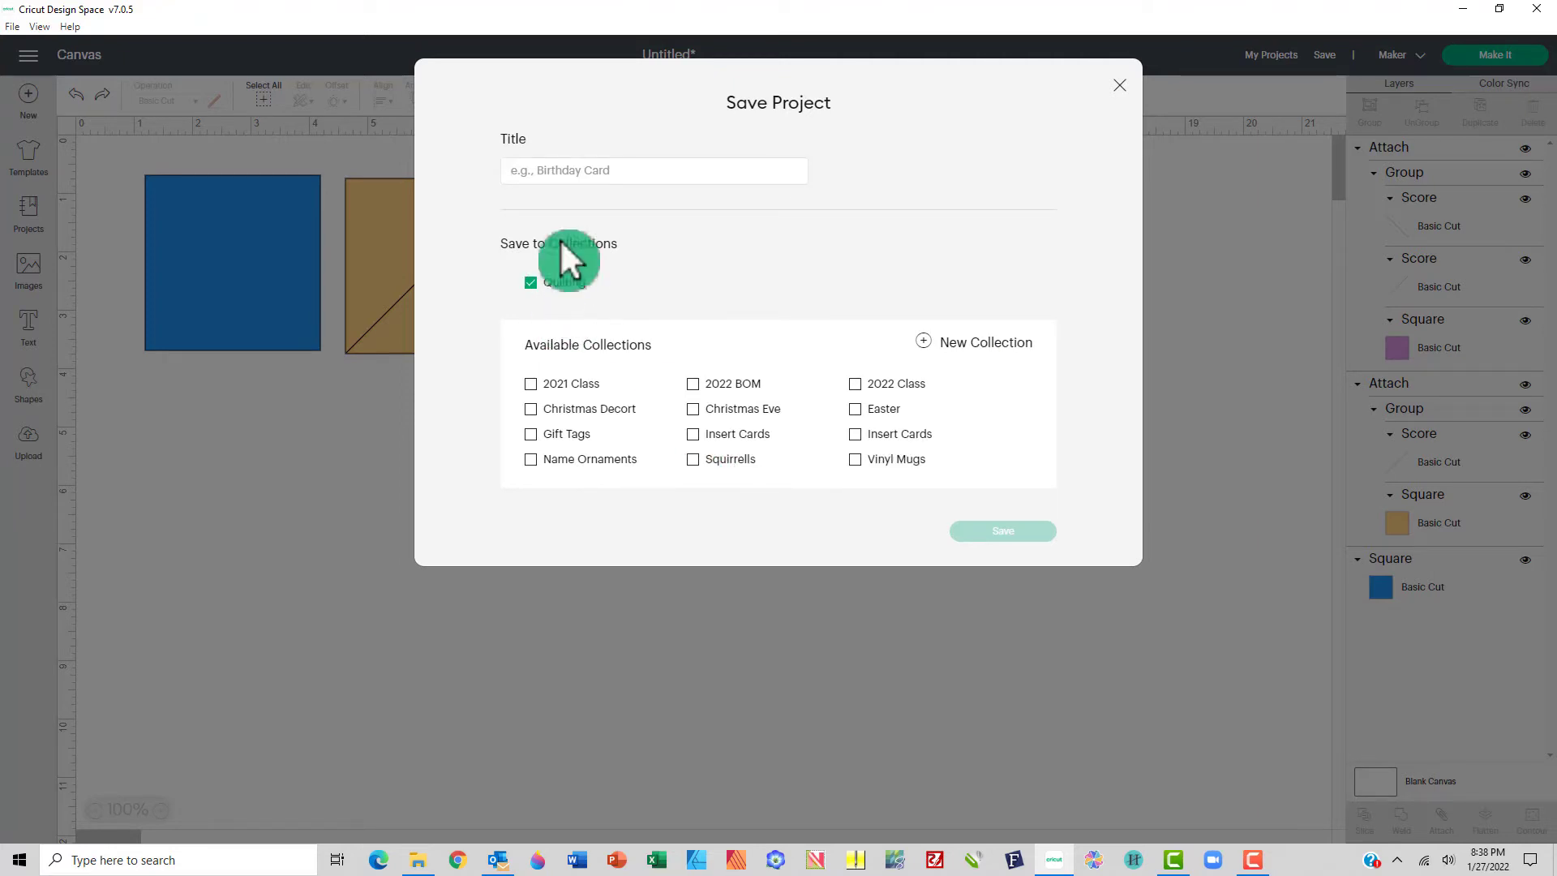
click(559, 177)
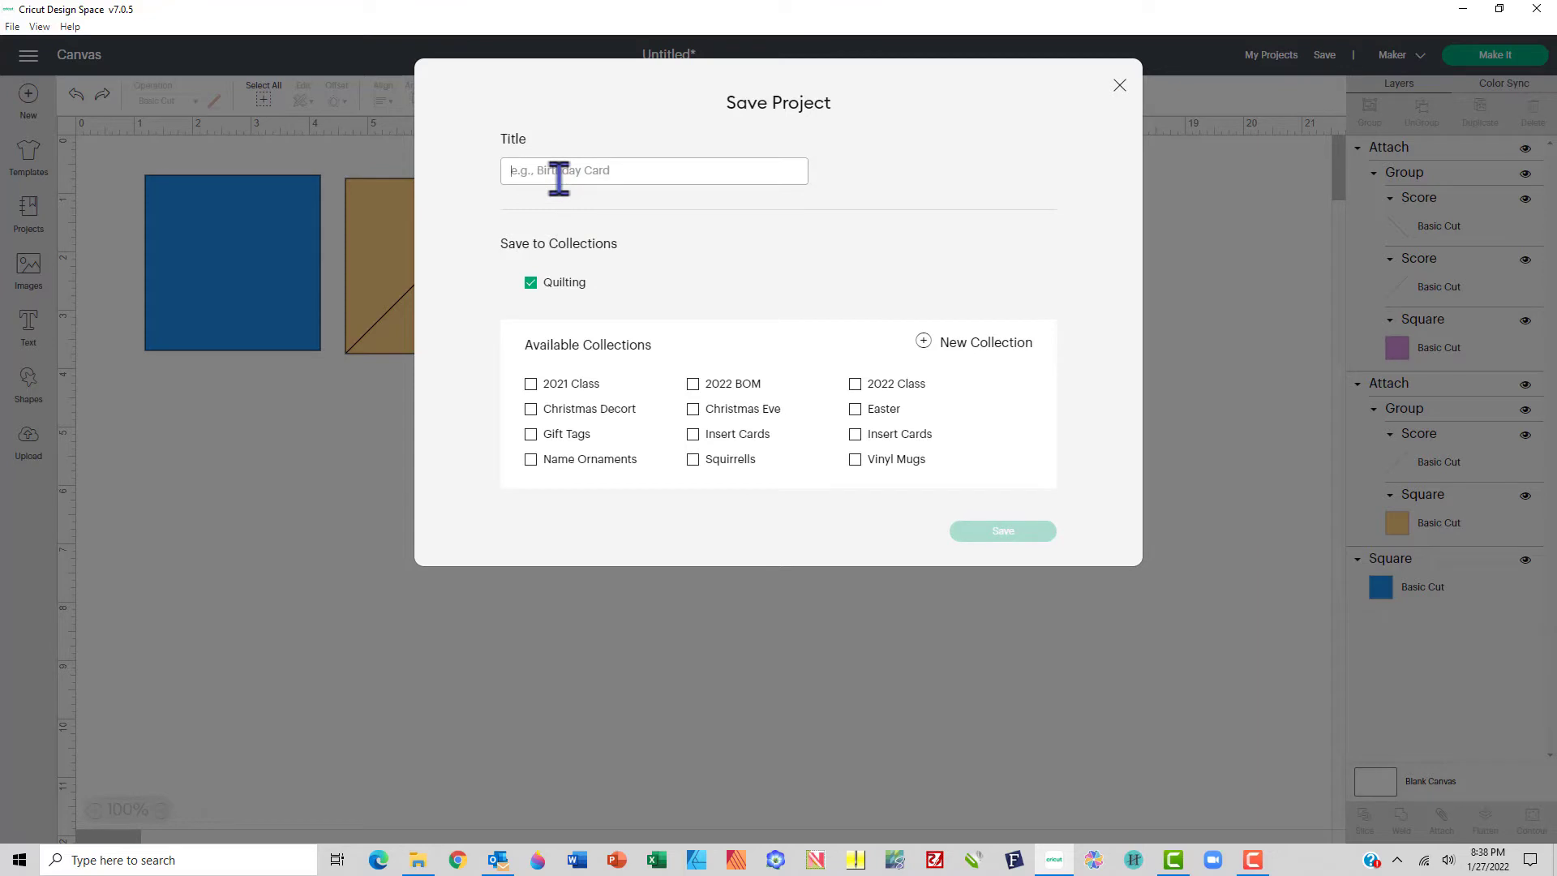
text(Half)
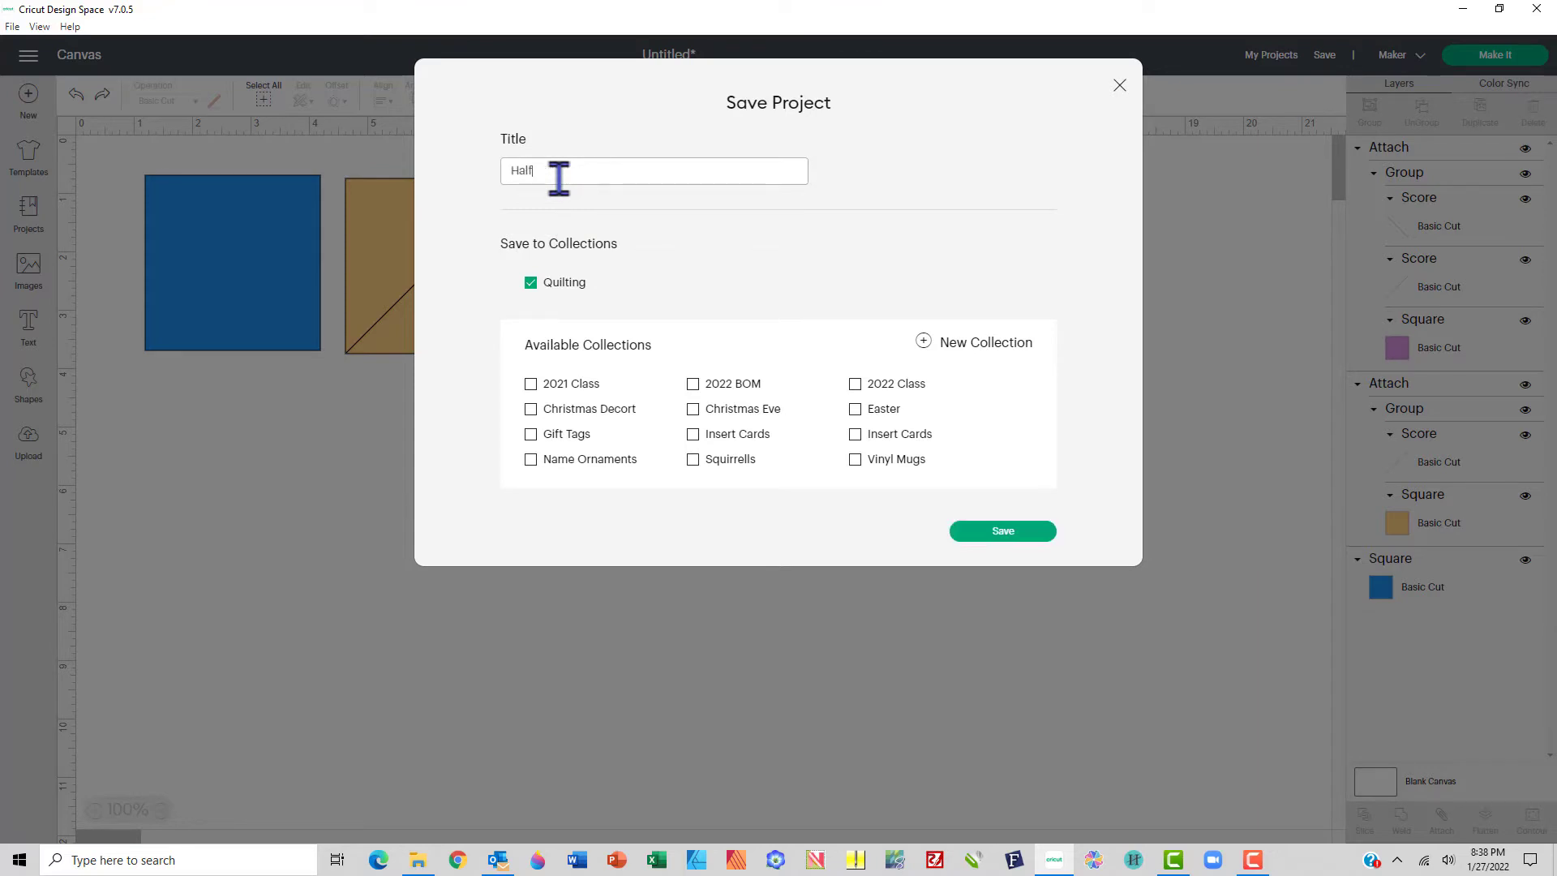
key(BackSpace)
key(BackSpace)
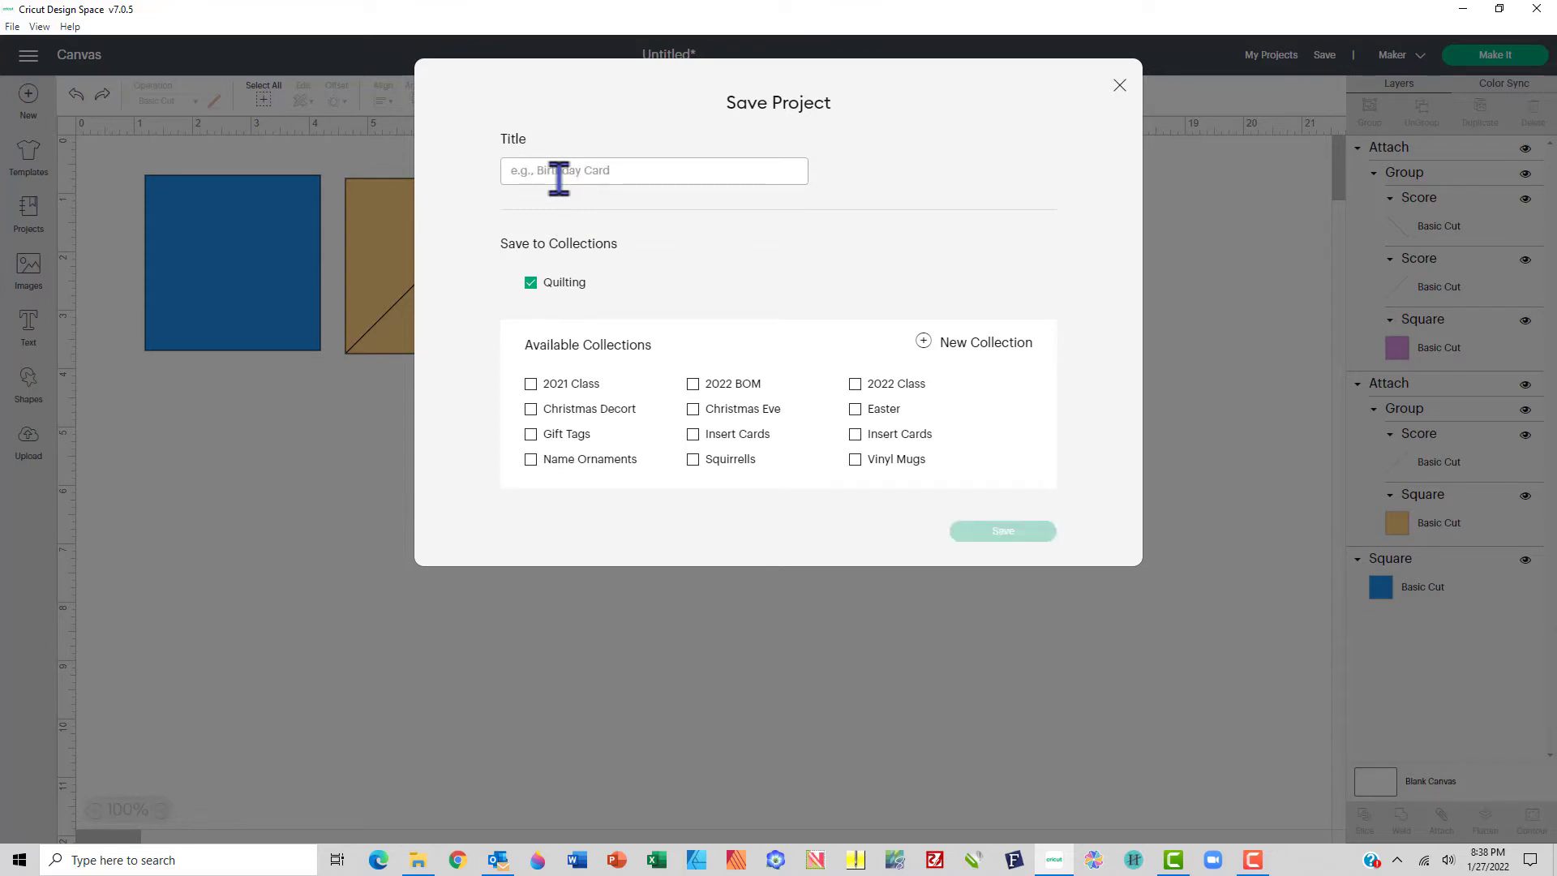
text(Half Square -)
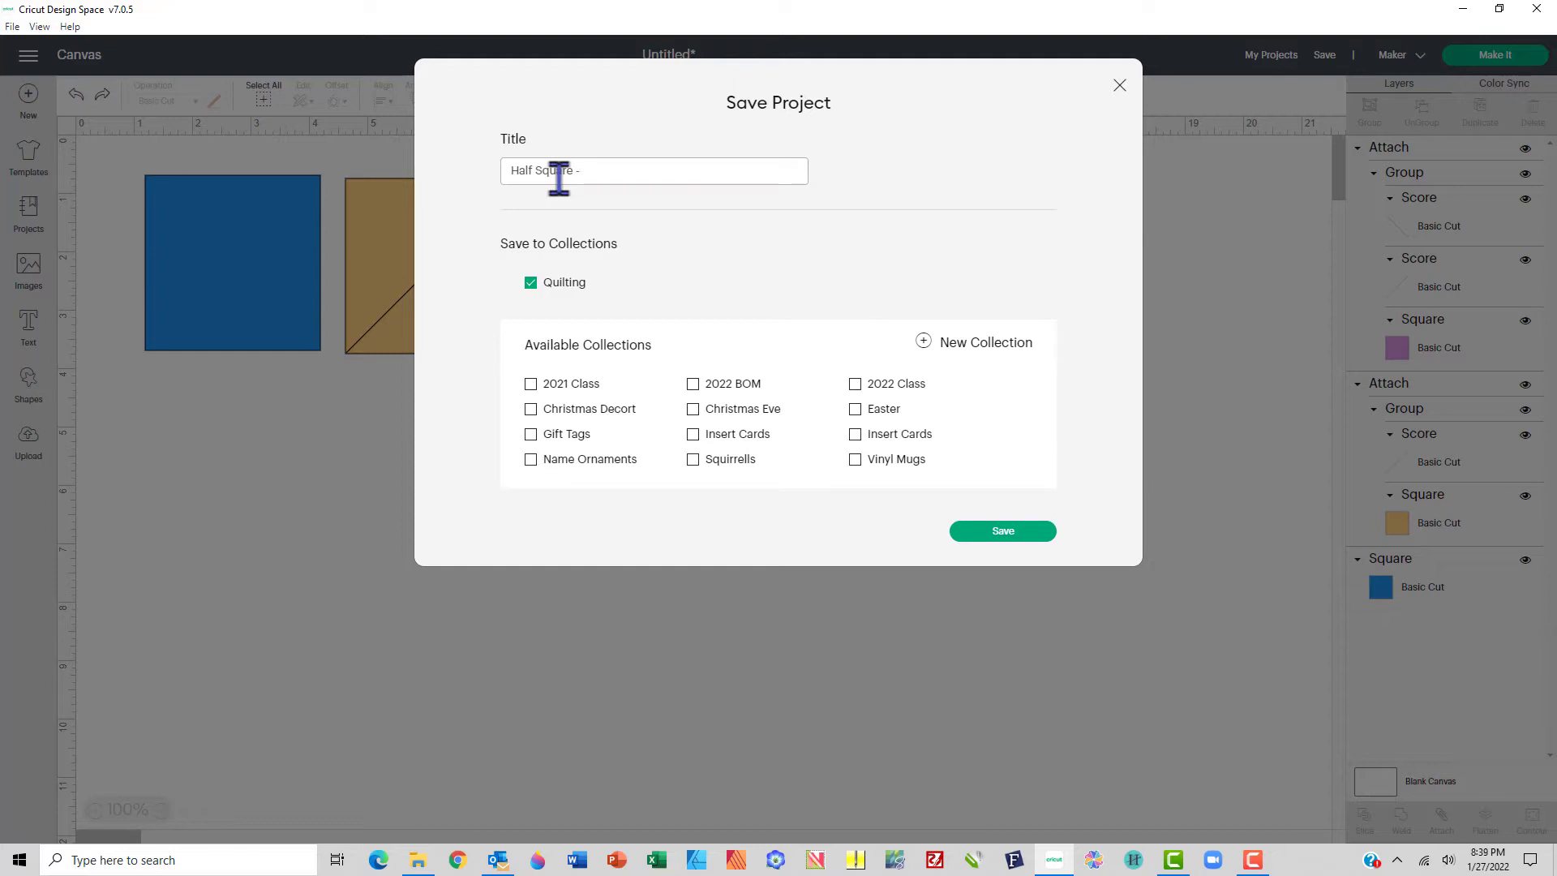
text(Quarter Square)
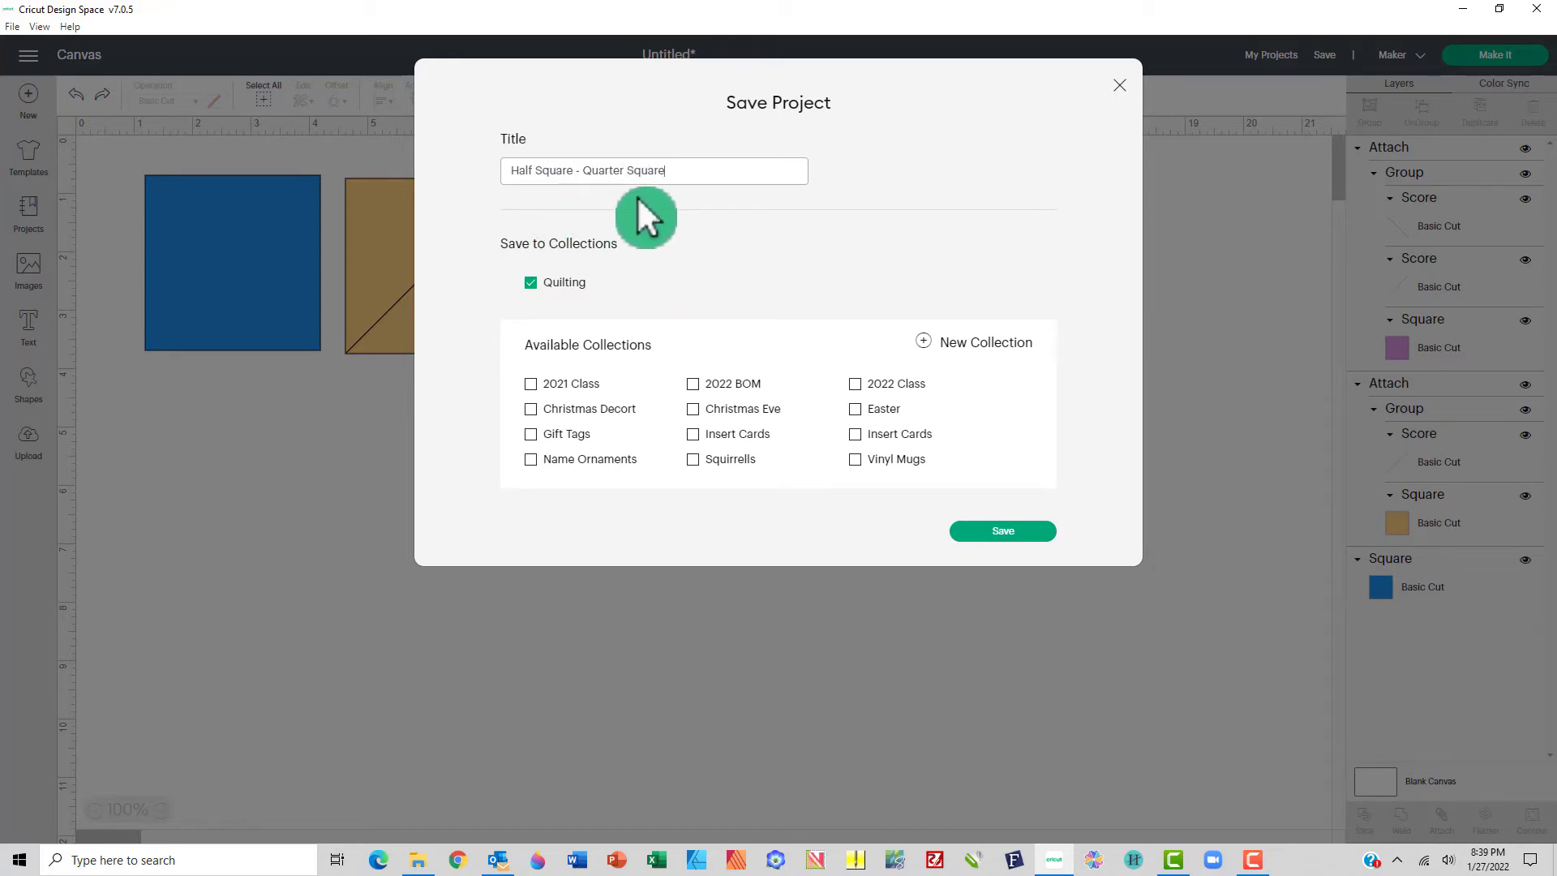
click(1002, 534)
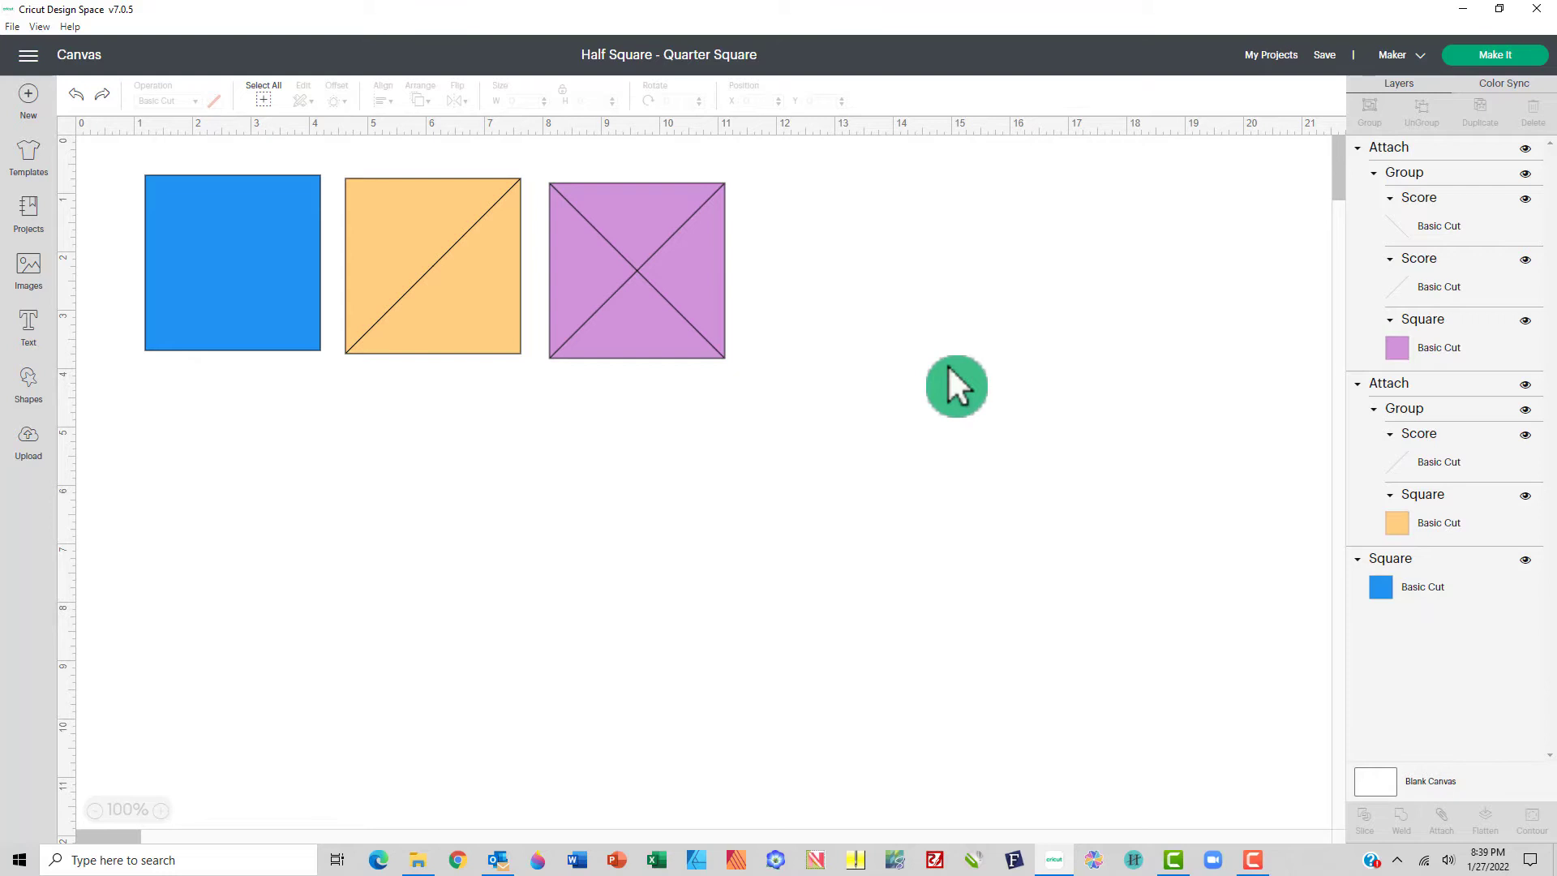
- Search the image library for "quarter square triangle"
click(30, 276)
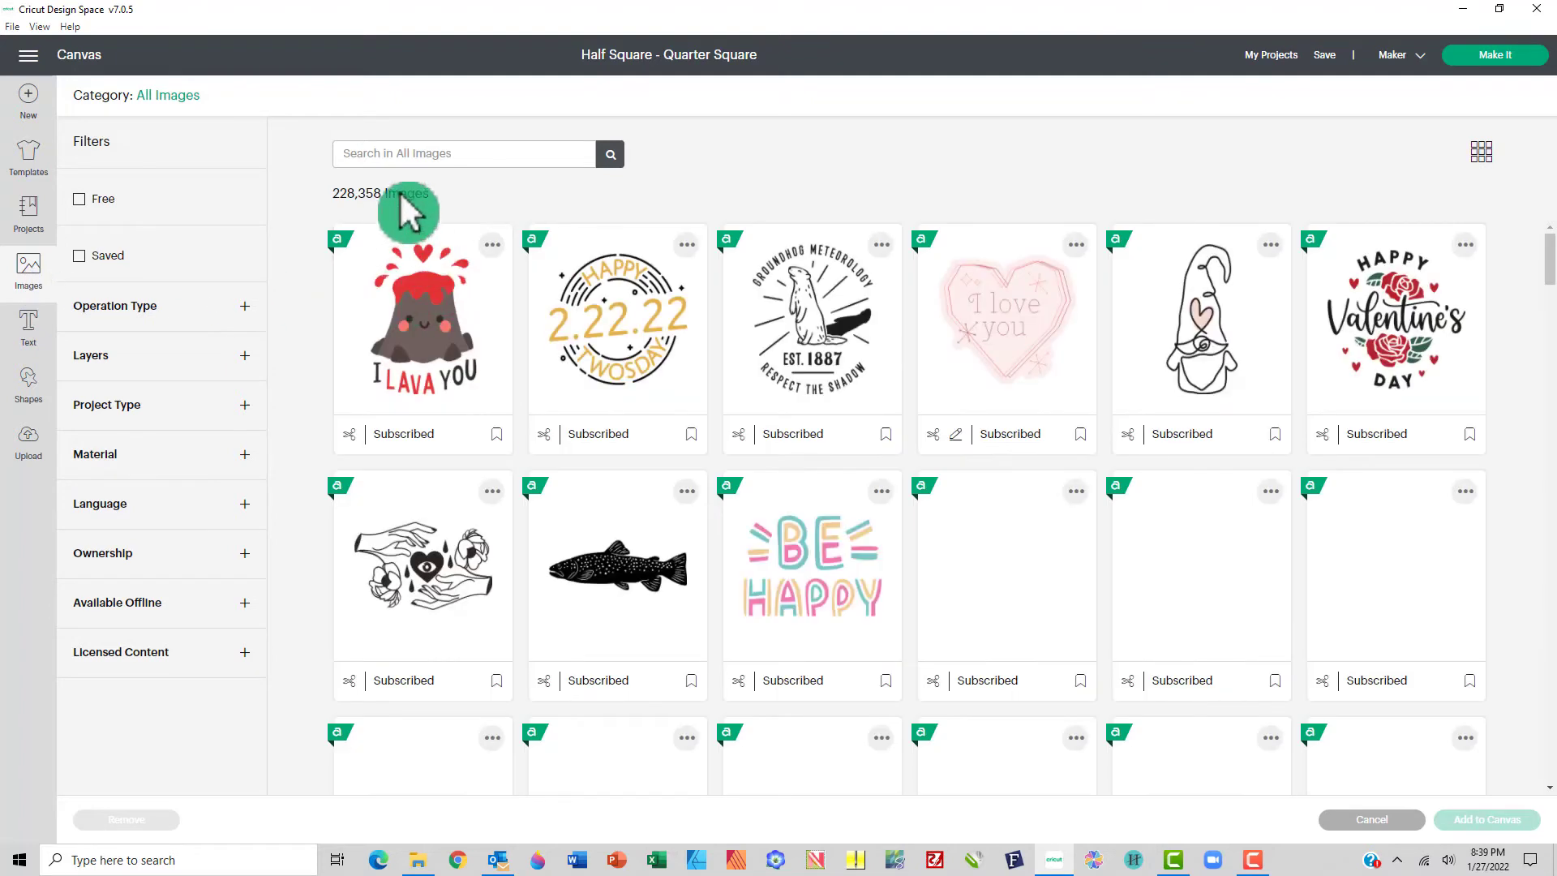
click(411, 154)
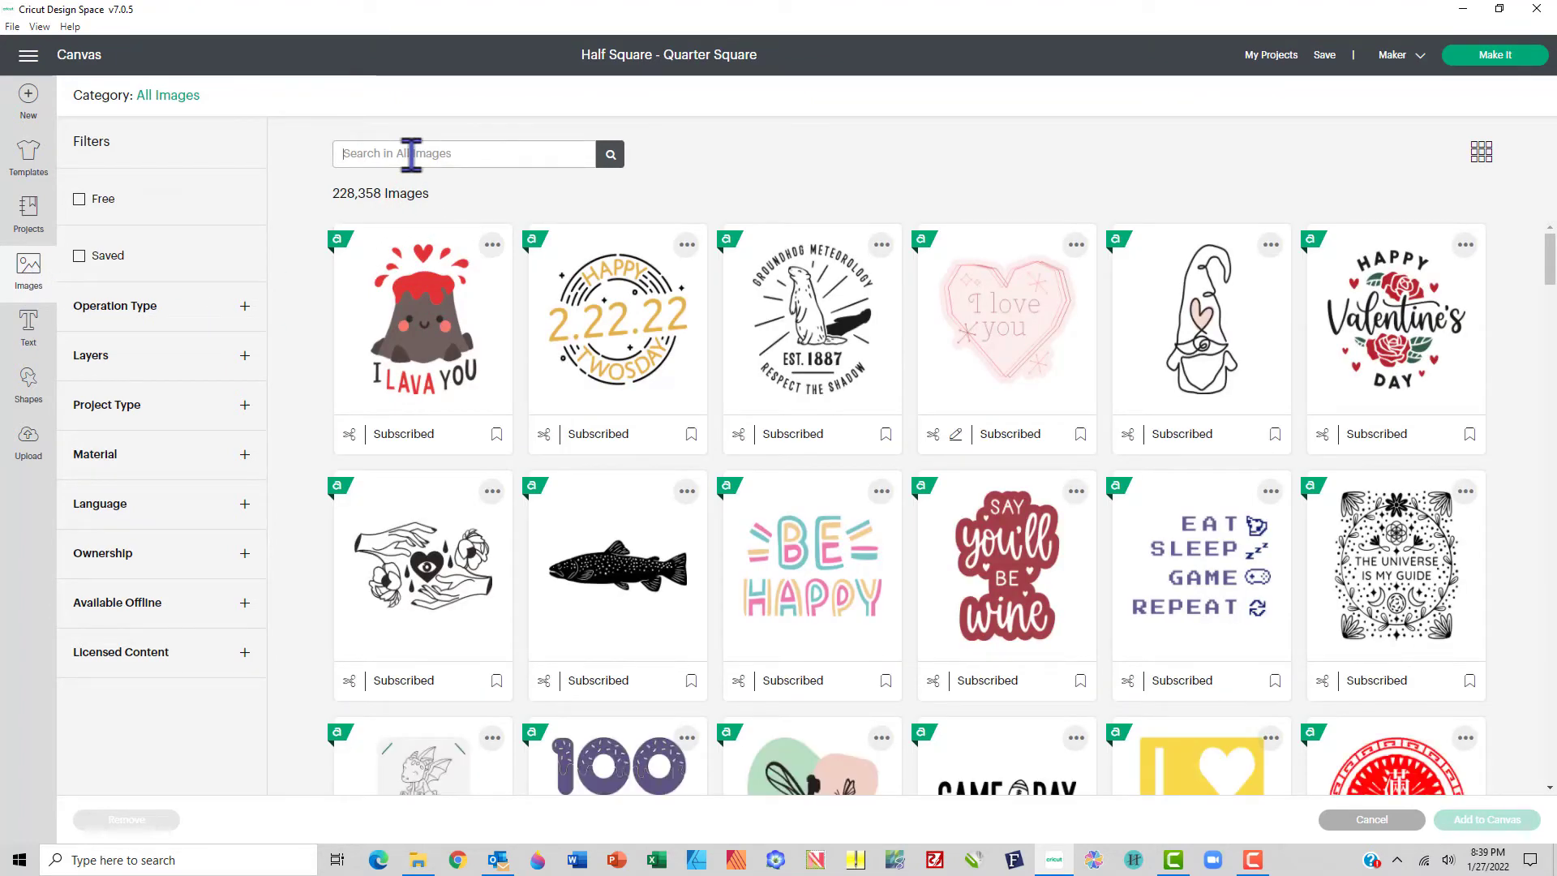
text(qua)
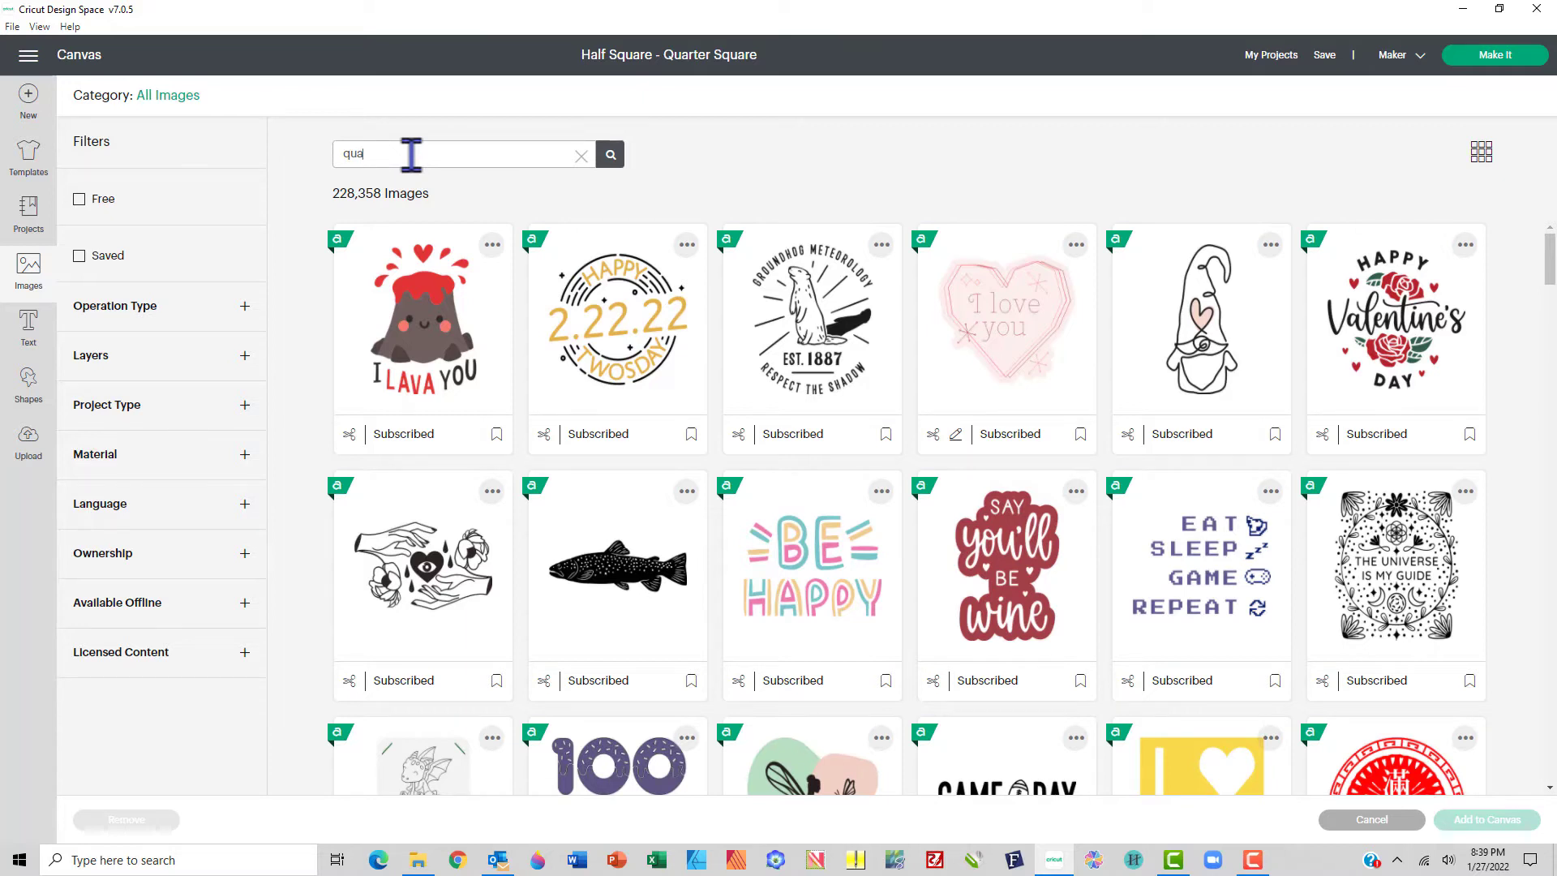
text(eter square t)
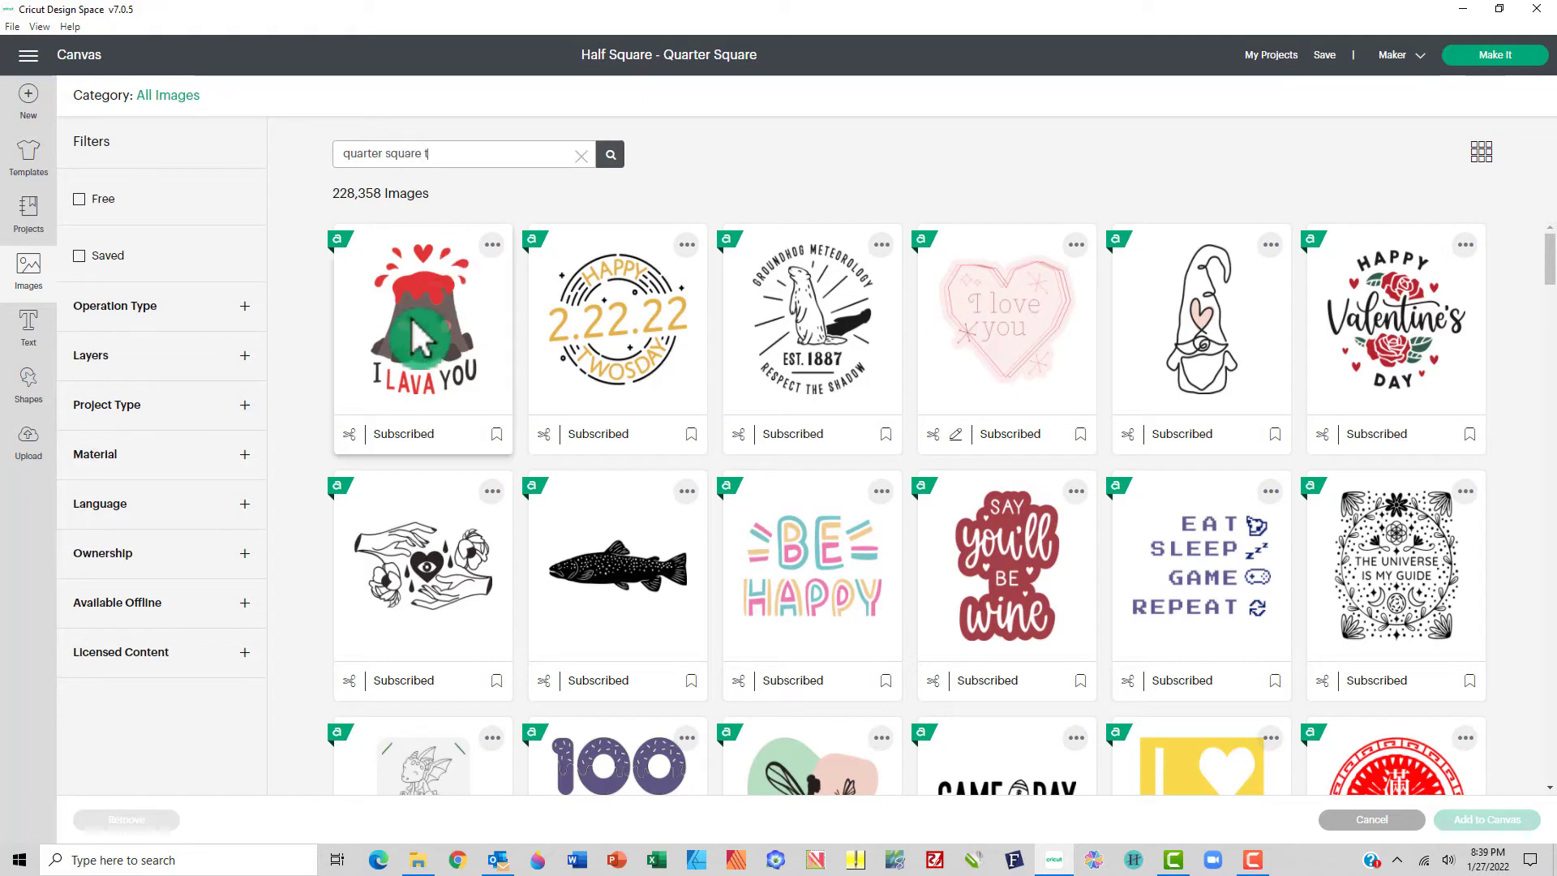
text(riangle)
click(612, 156)
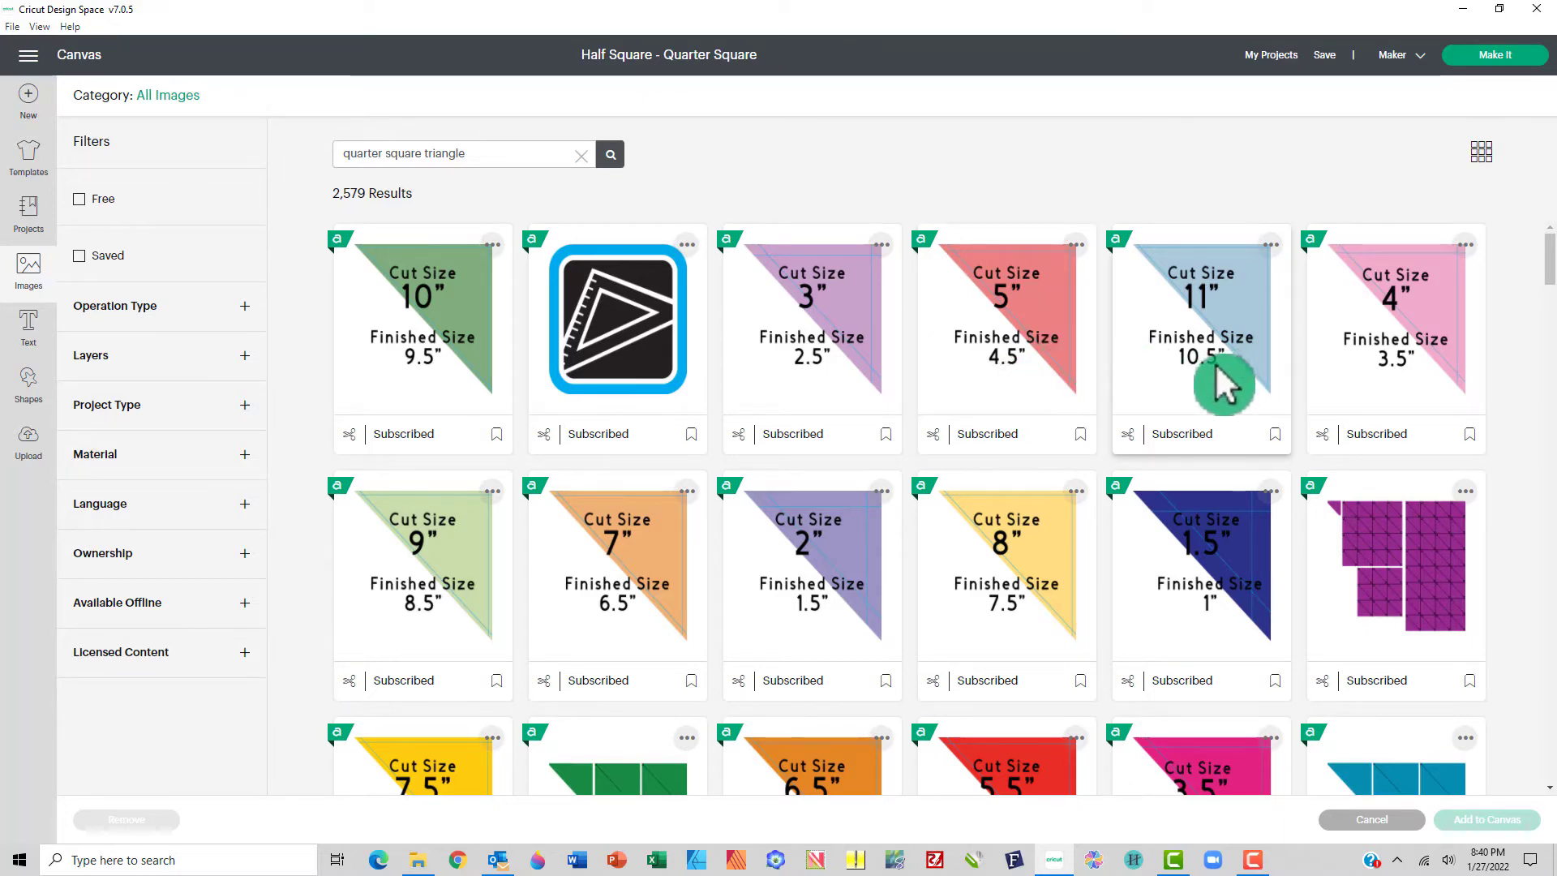
- Find the teal 10.5" Half Square Triangle image among the results and add it to the canvas
scroll(1227, 363, down, 5)
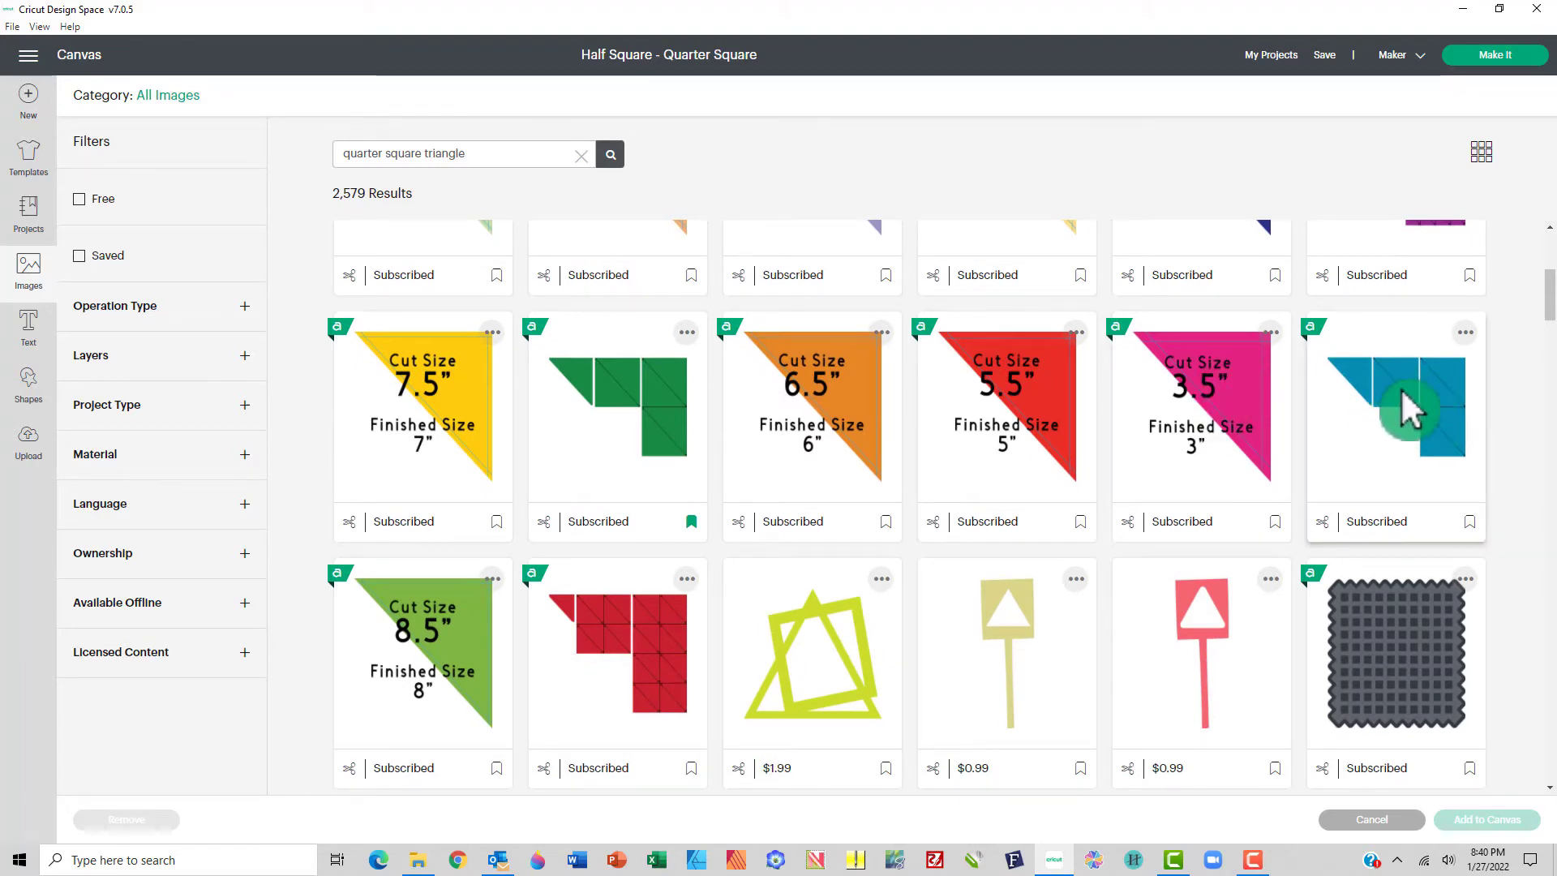
scroll(1400, 388, up, 2)
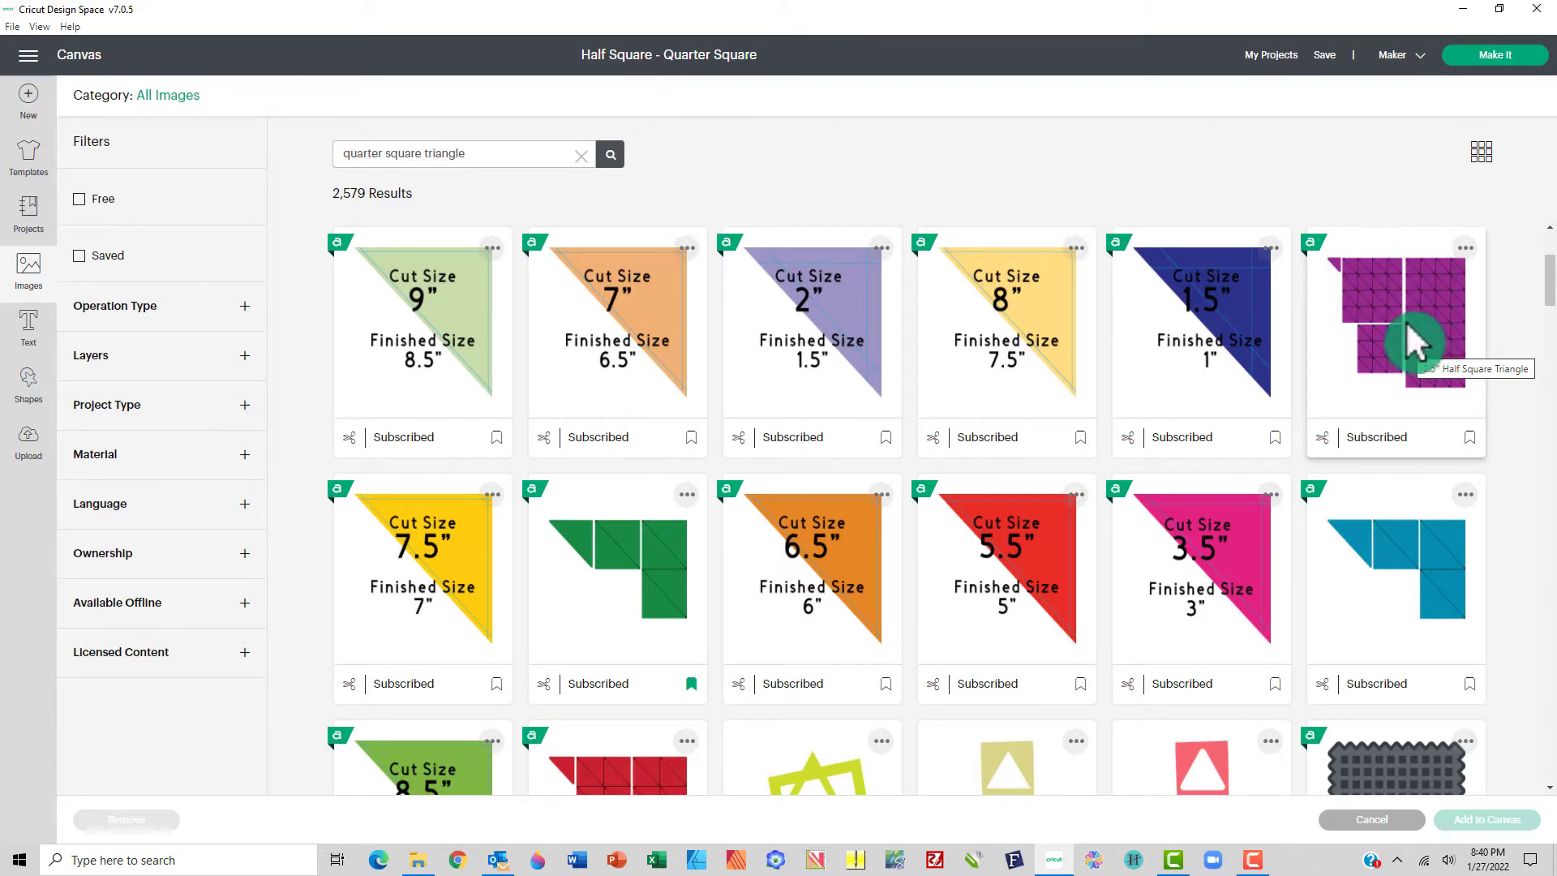
scroll(1420, 326, down, 2)
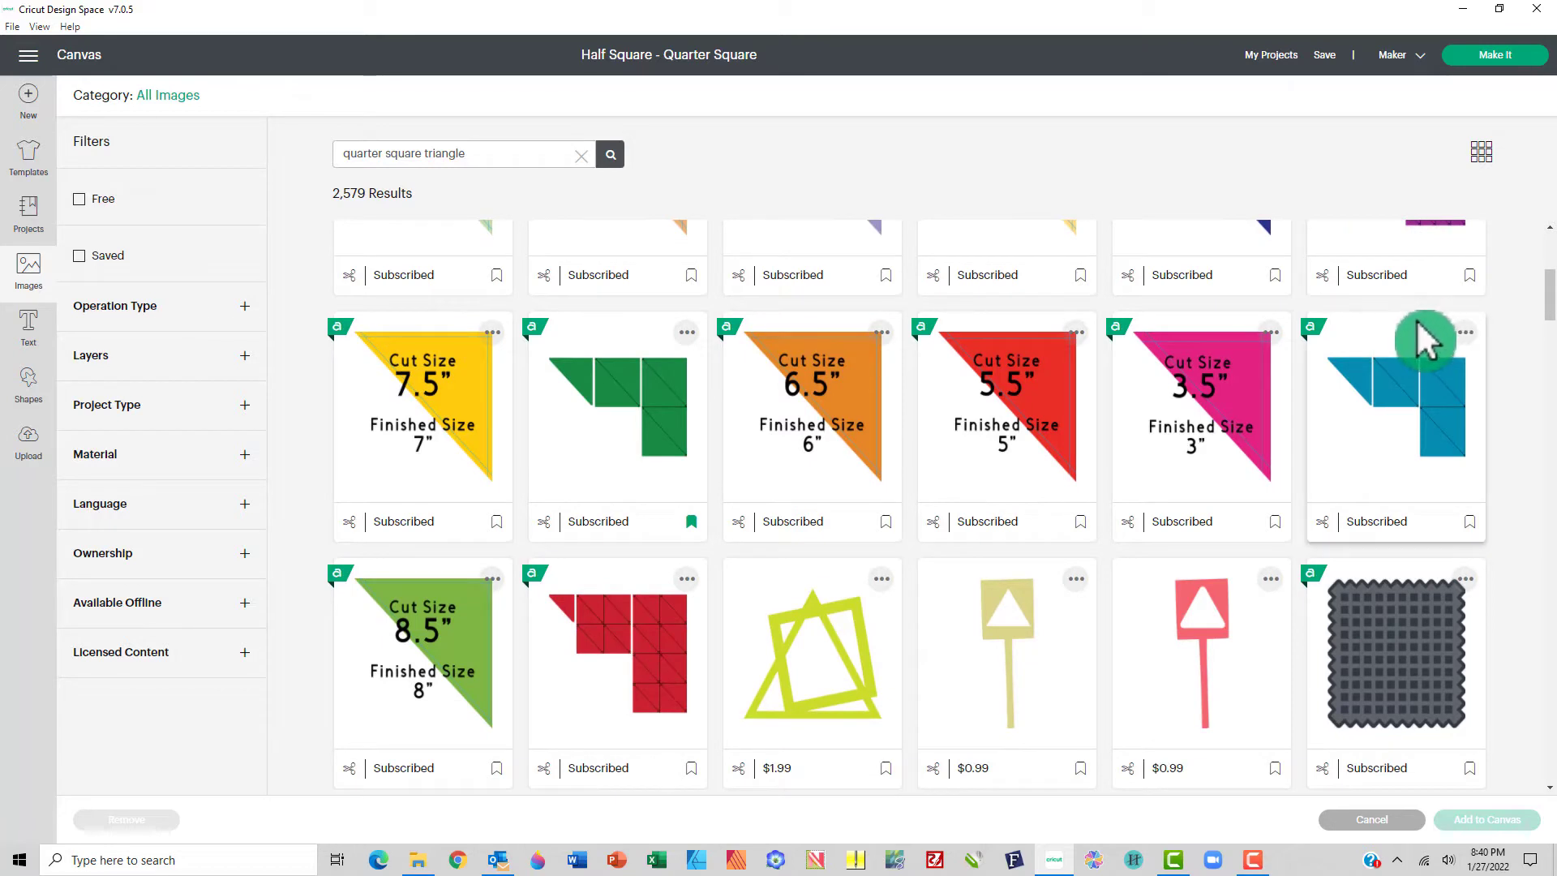
scroll(1425, 334, up, 1)
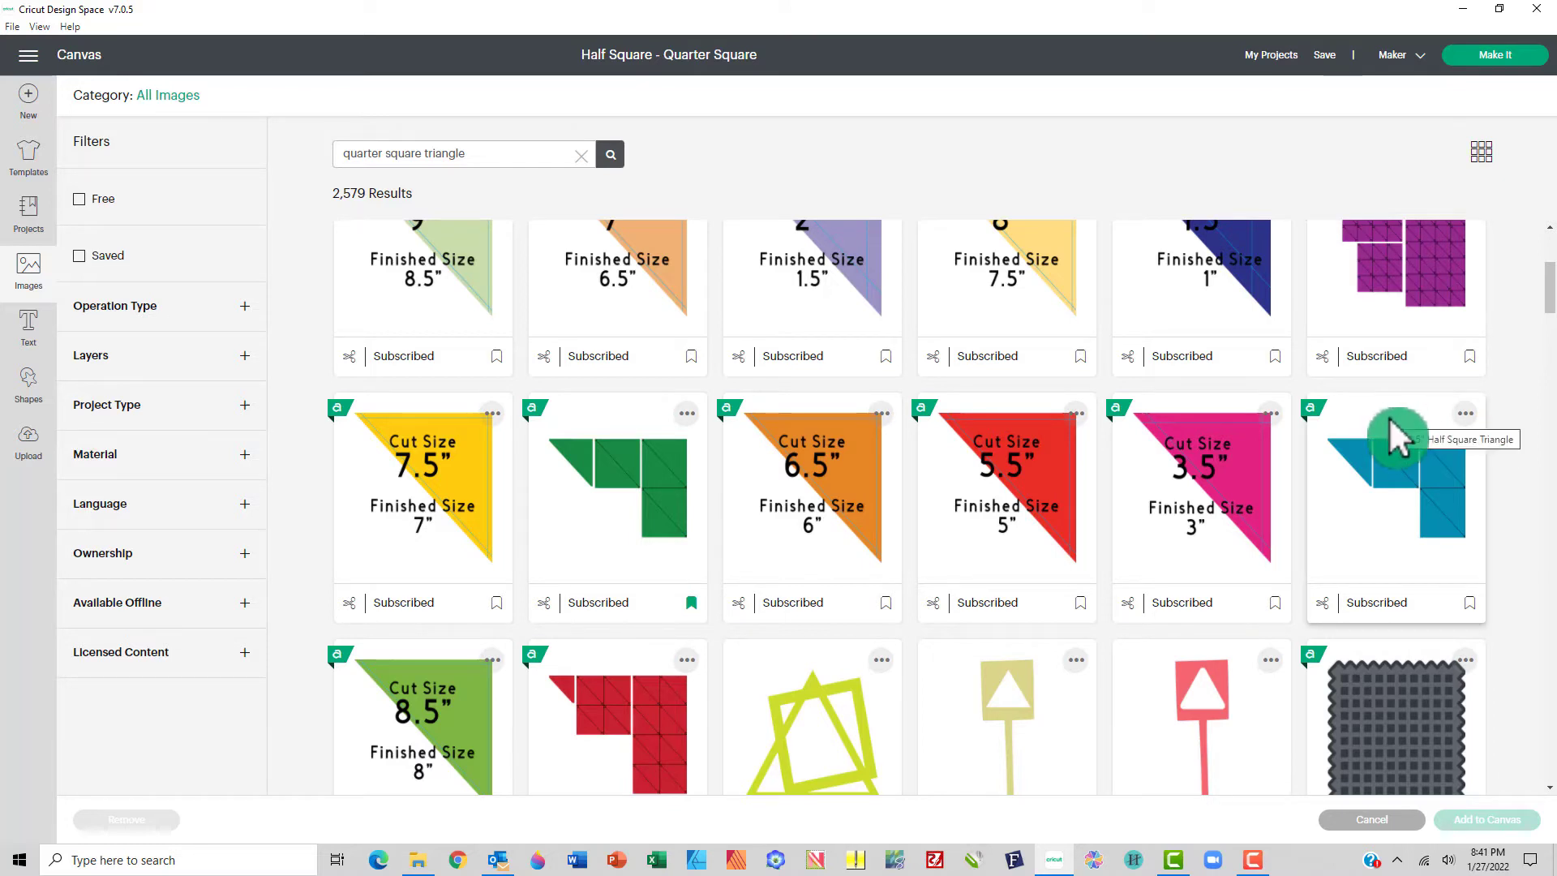
click(1400, 477)
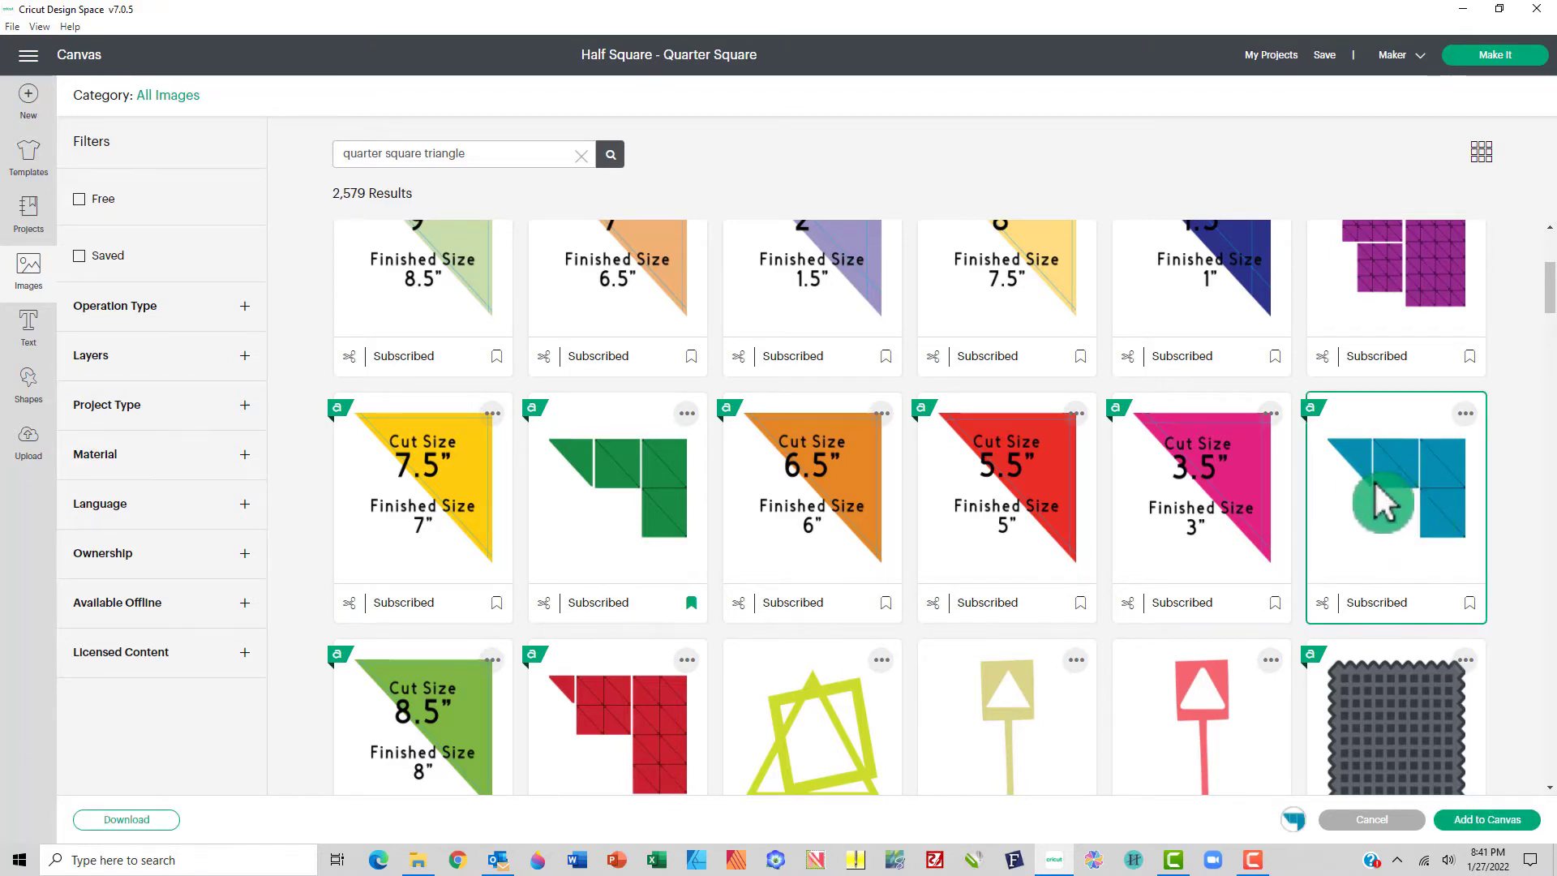
click(1477, 820)
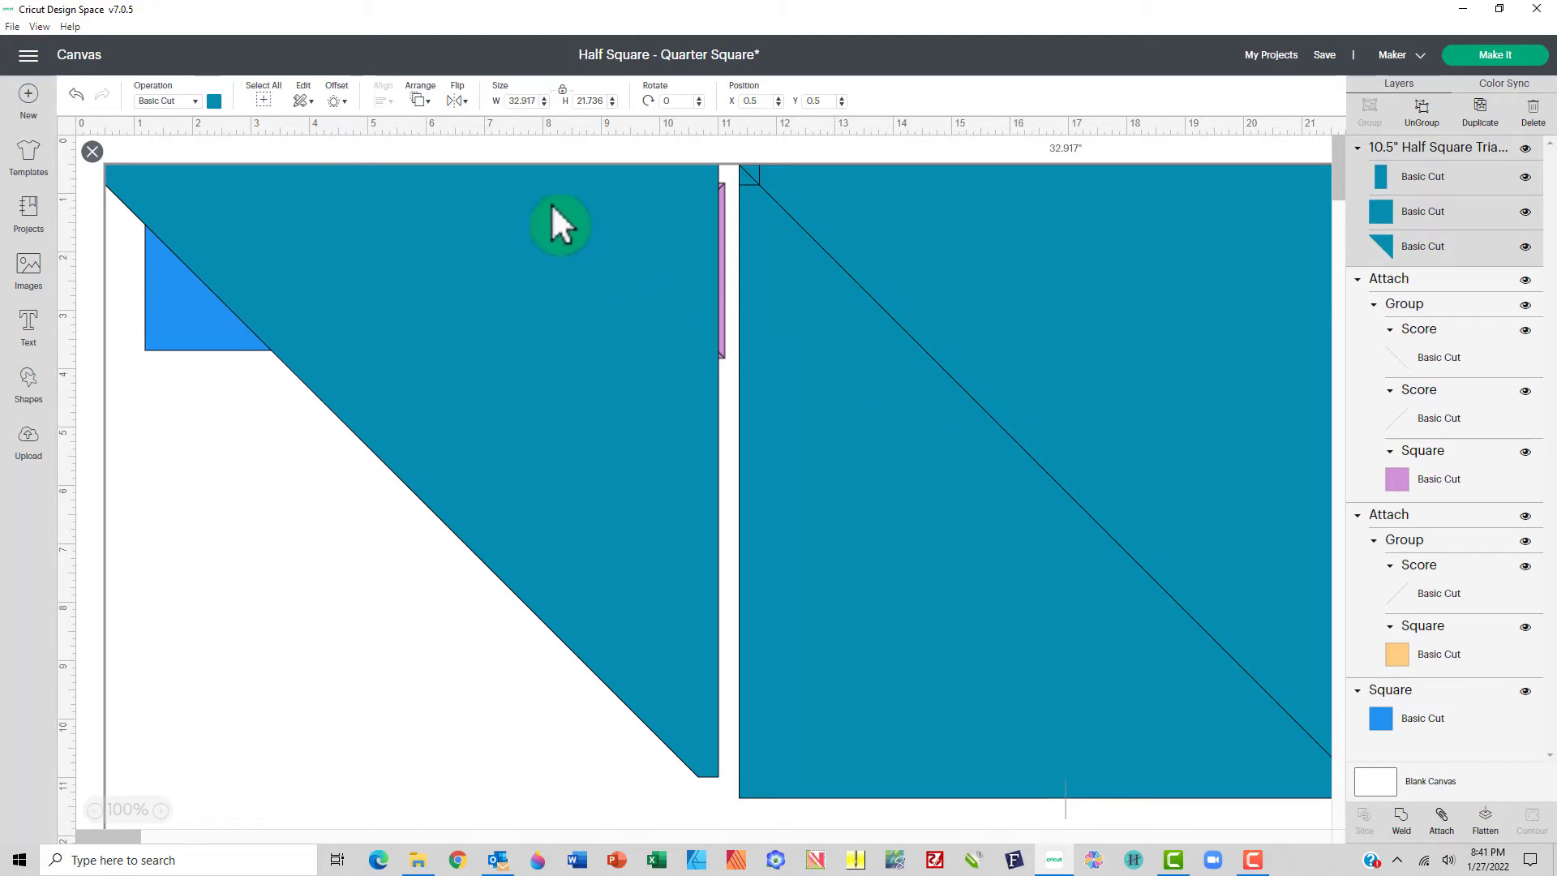
- Set the half square triangle image's width to 10 inches and move it below the squares, at about X 9.6, Y 4.7
click(523, 100)
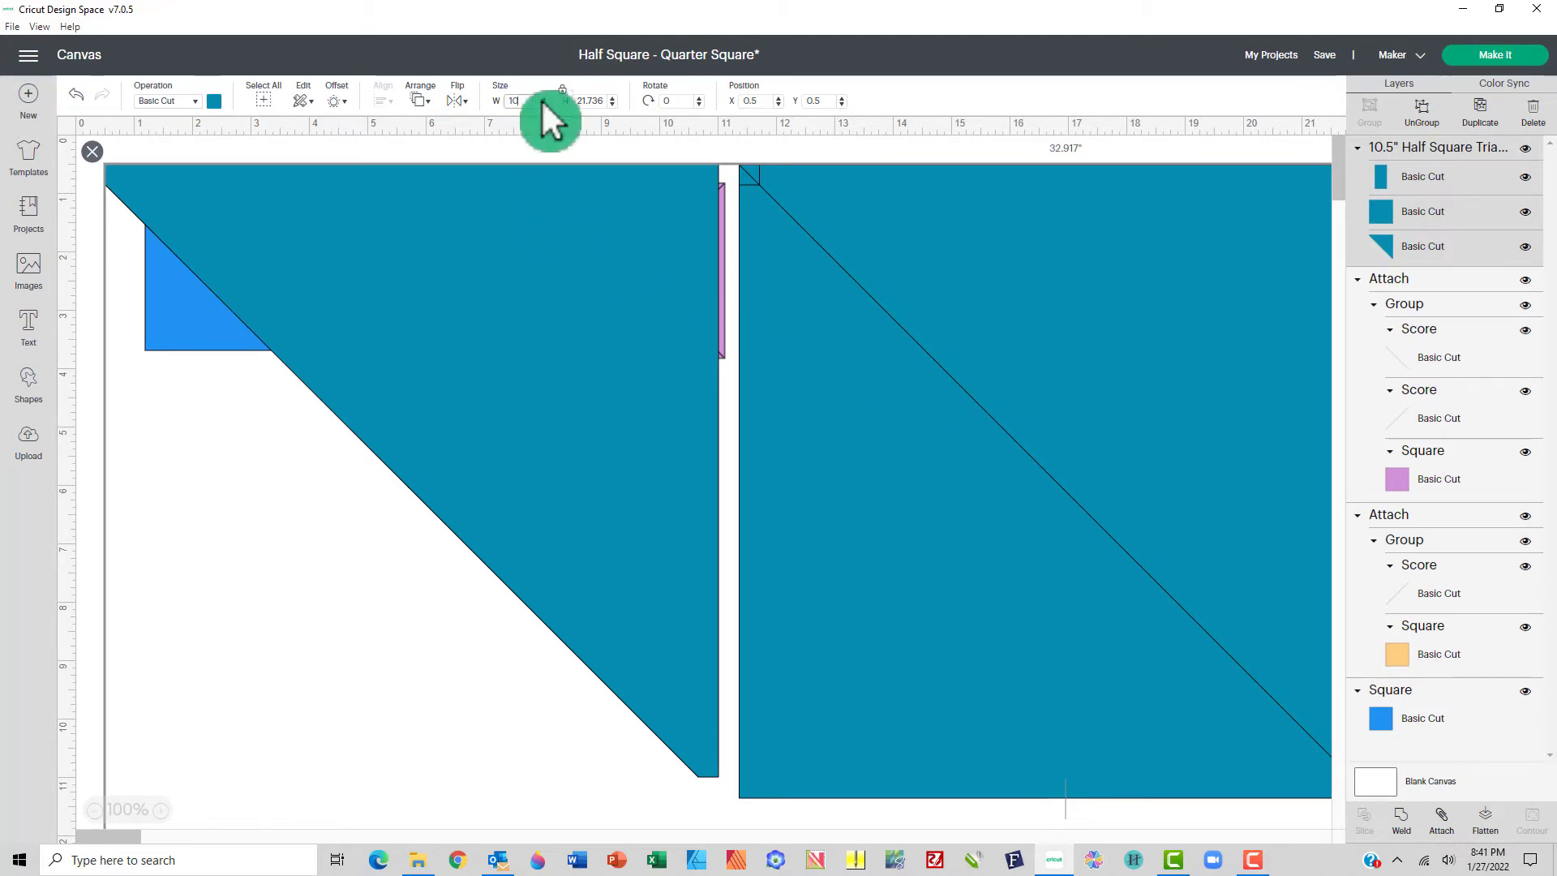
text(10)
key(Return)
drag(545, 262, 1069, 523)
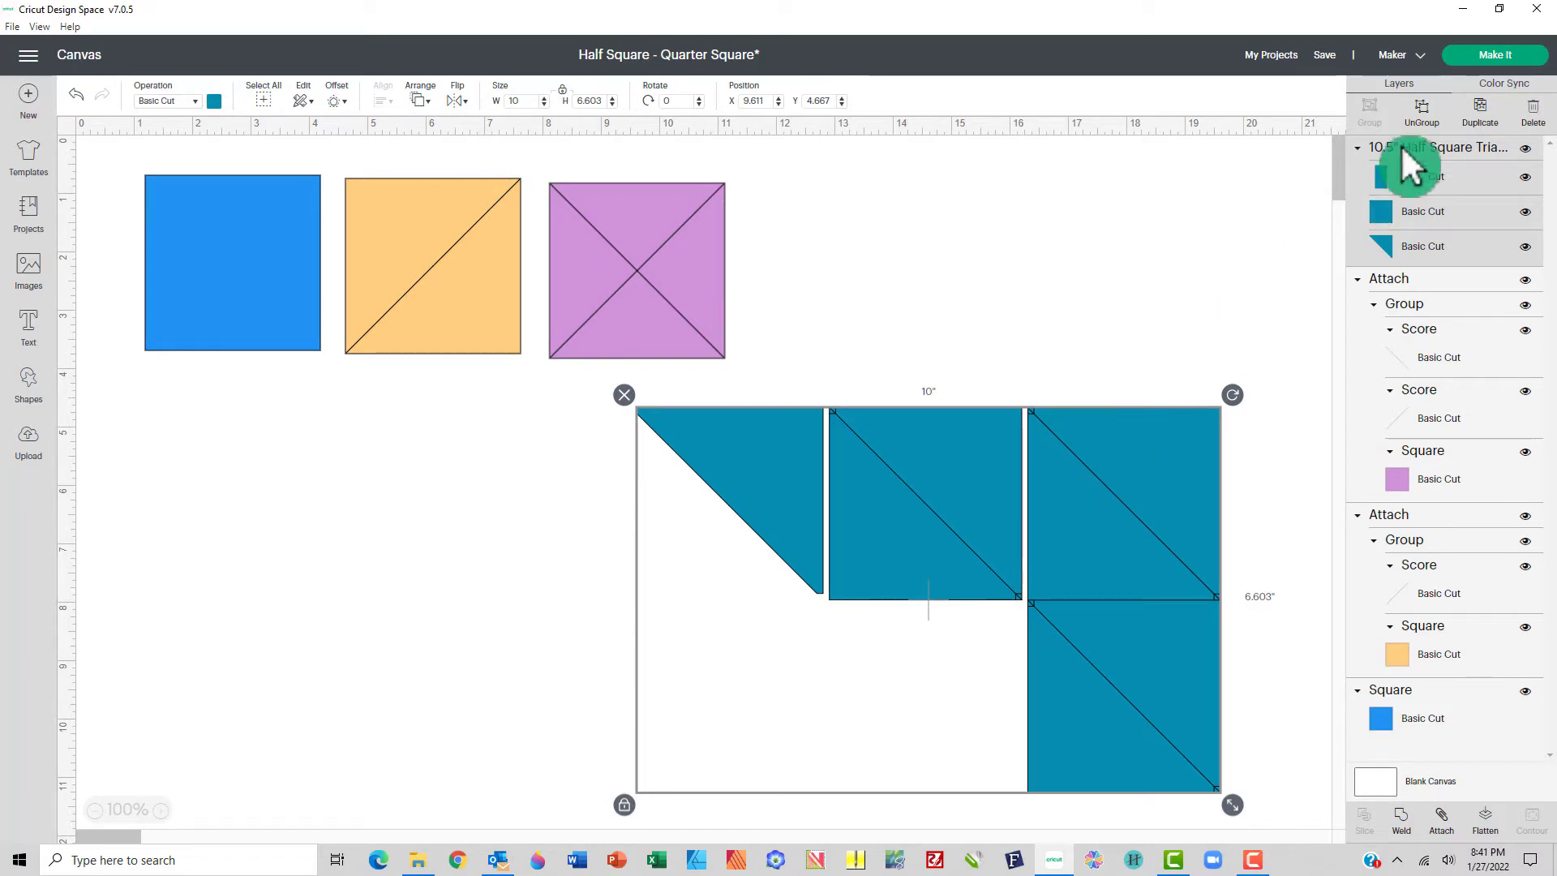
- Ungroup the teal image, and delete its single triangle and its two-square column, keeping only the single square with the diagonal
click(1425, 112)
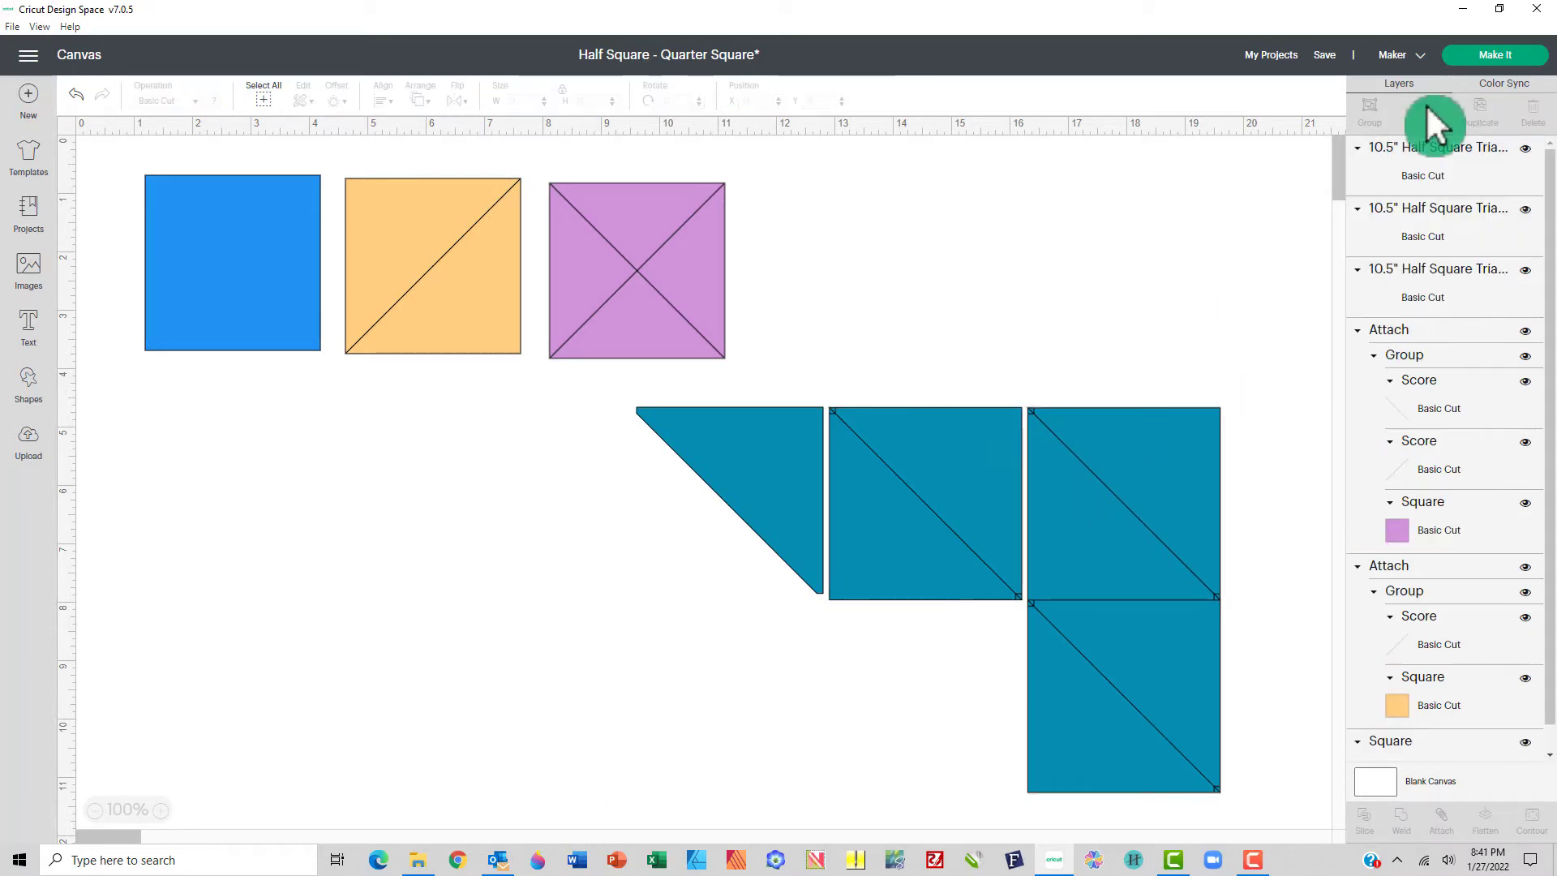
drag(763, 442, 668, 496)
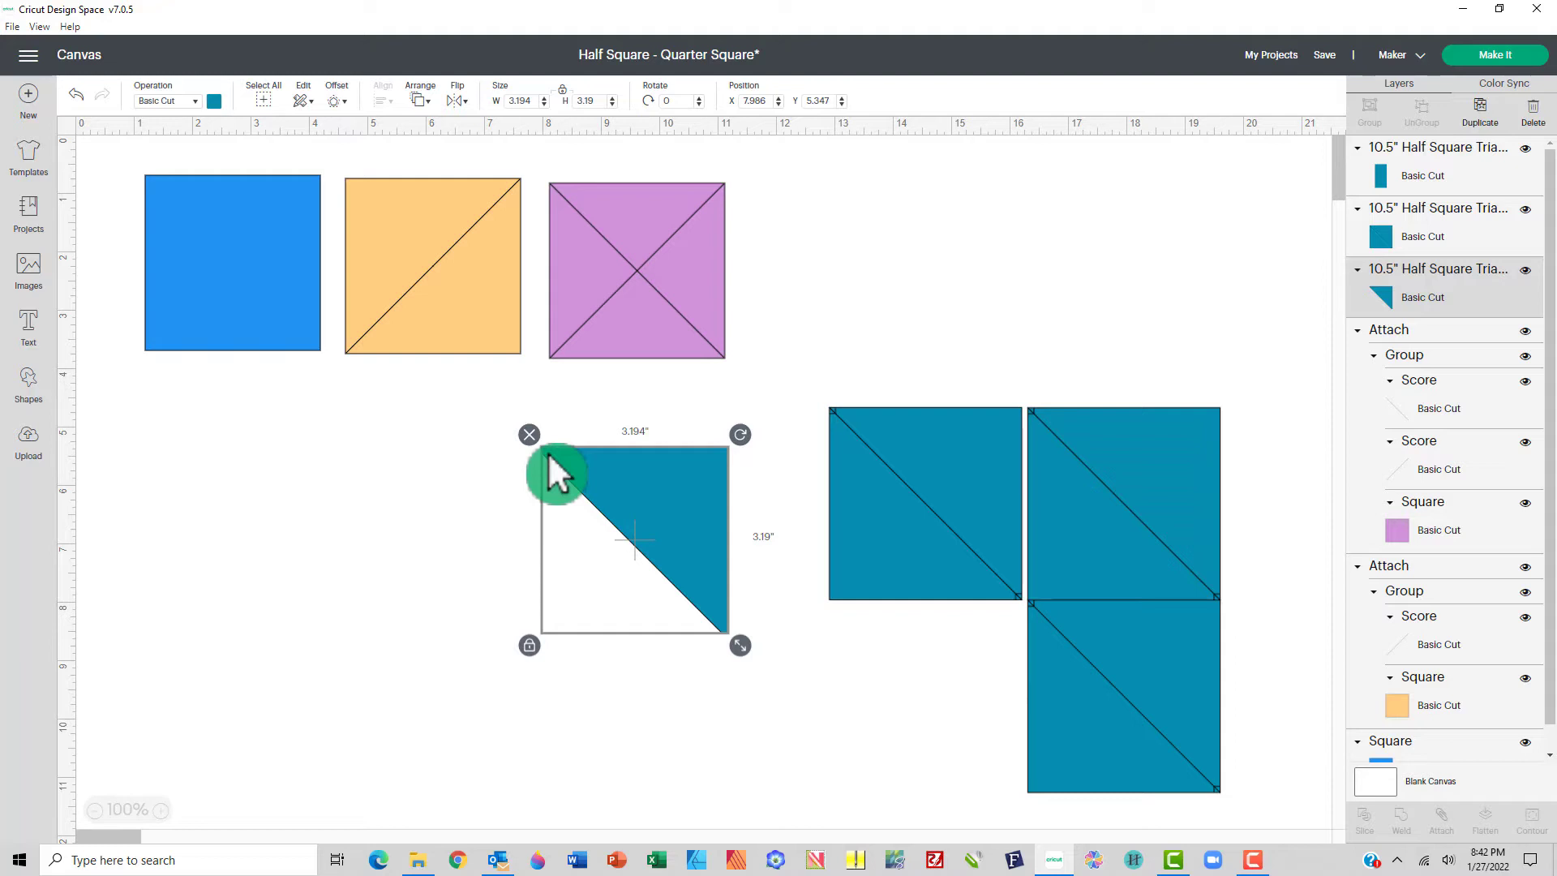
key(Delete)
drag(1081, 575, 1114, 532)
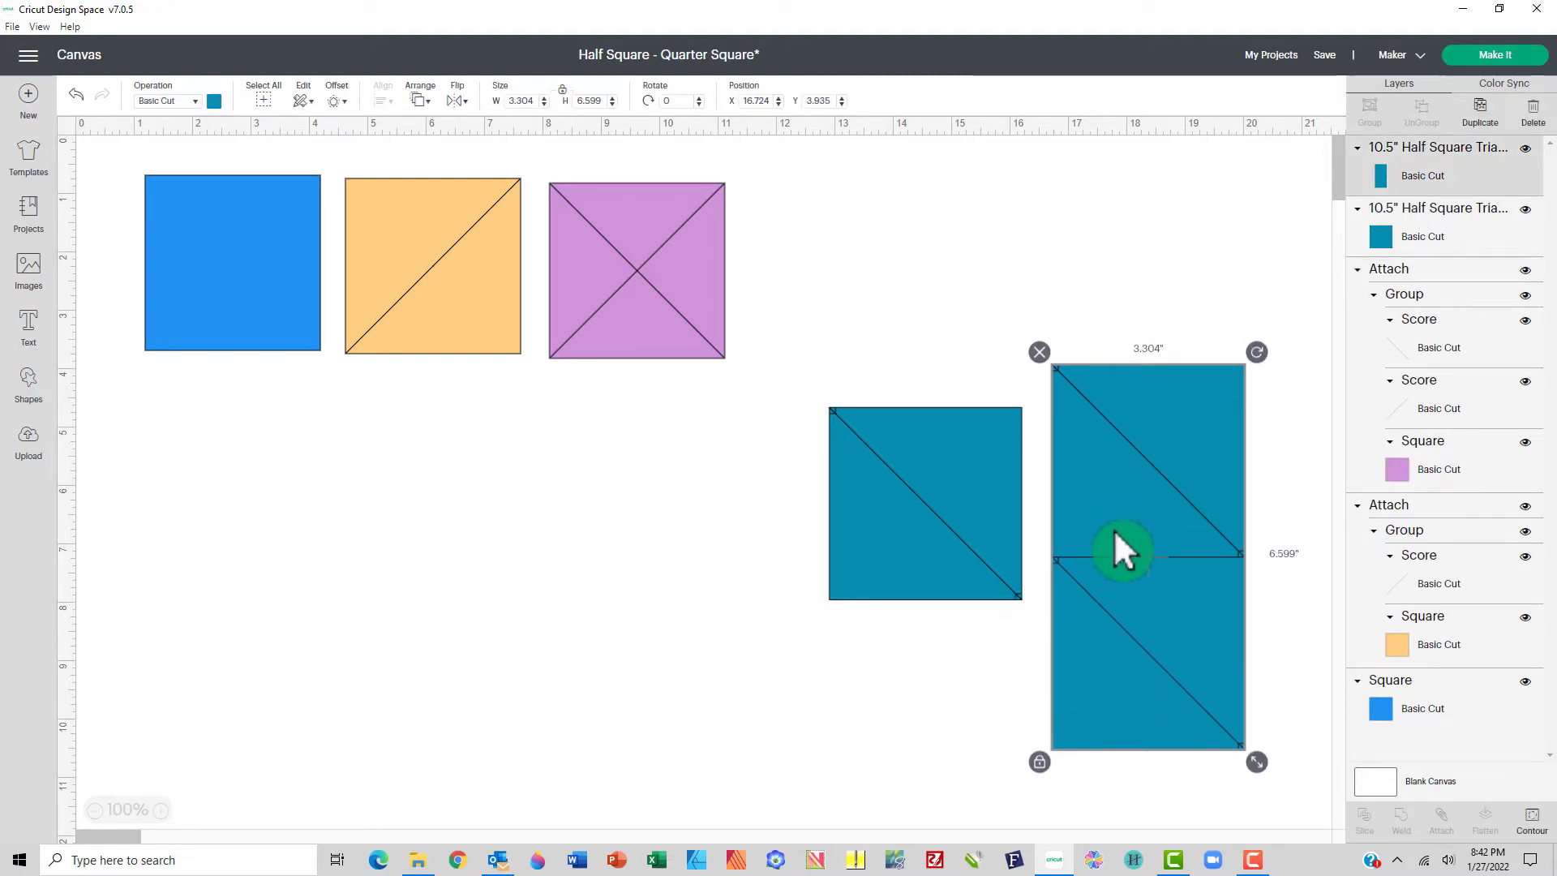
key(Delete)
- Move the remaining teal square to about X 12.8, Y 4.8 and set its width to 4 inches
mouse_move(947, 521)
mouse_down()
mouse_move(955, 434)
mouse_move(946, 545)
mouse_up()
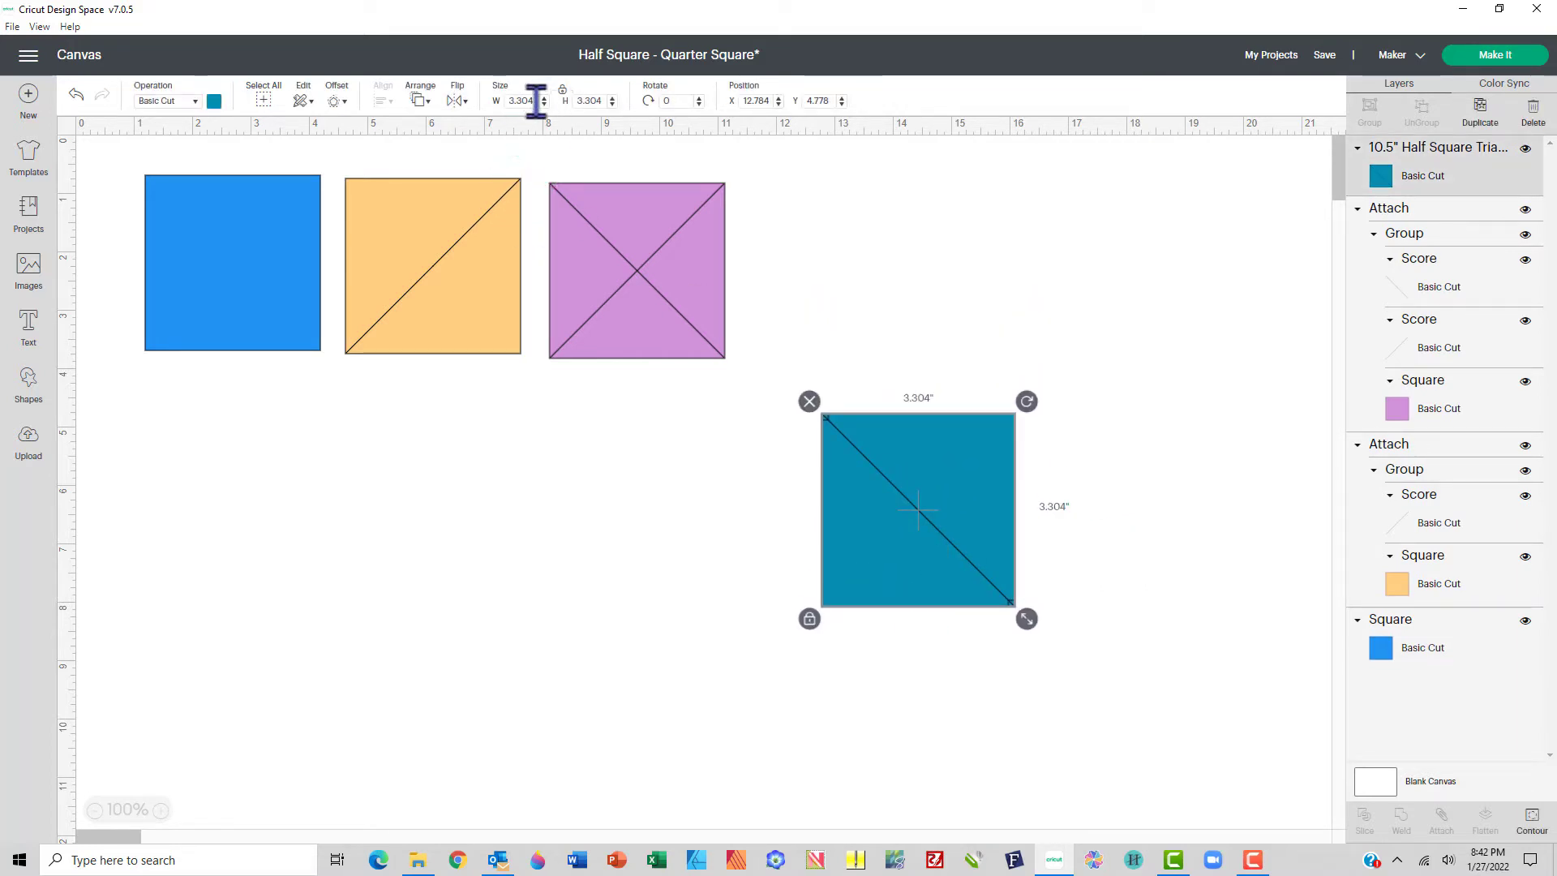
click(535, 101)
text(4)
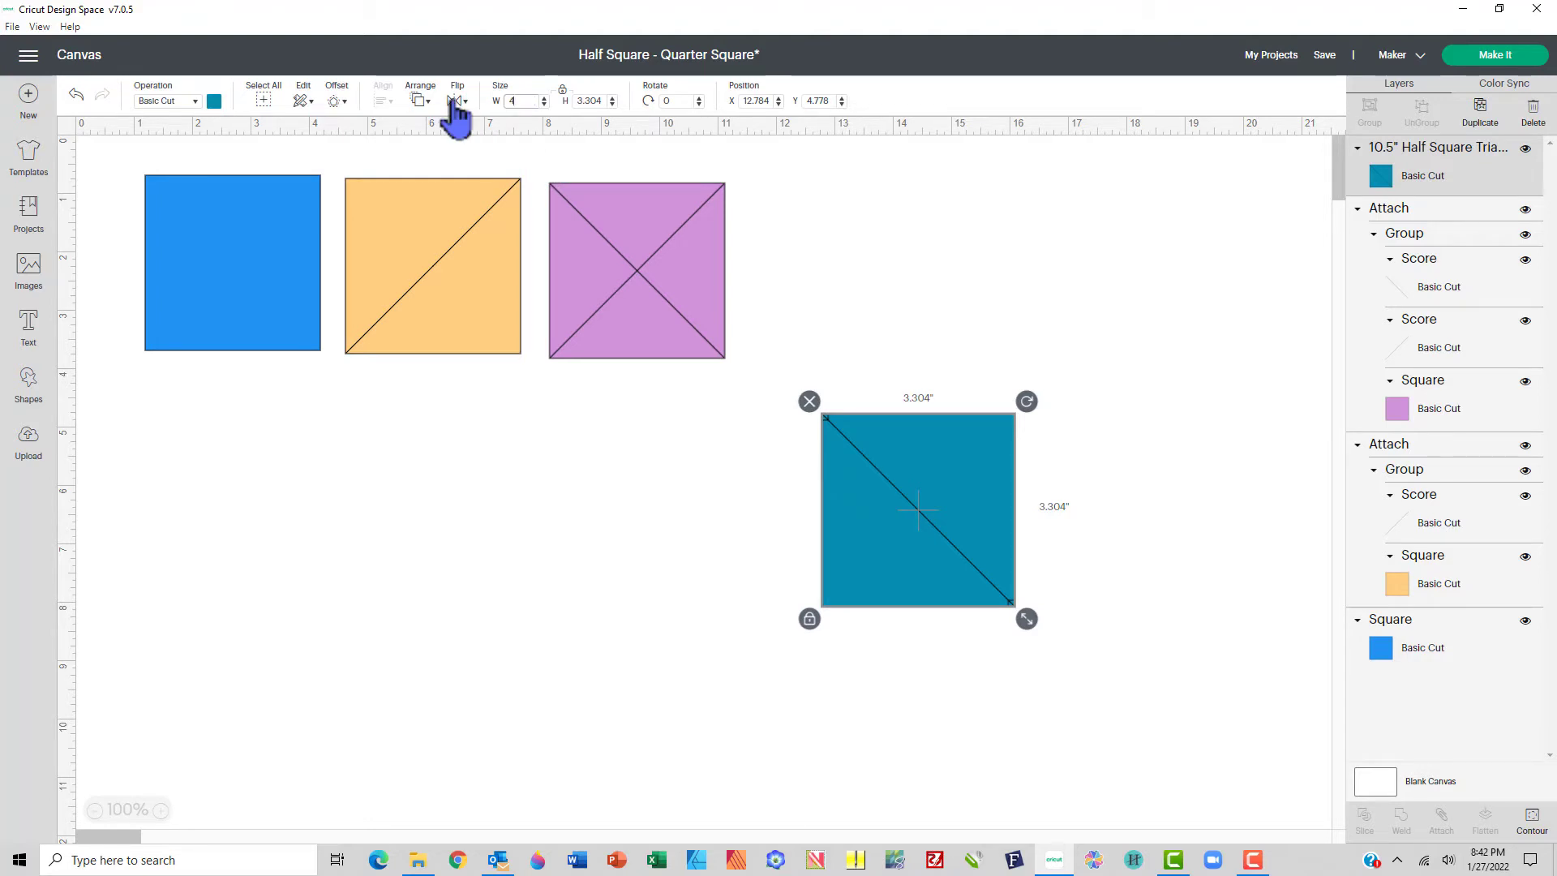
key(Return)
click(920, 530)
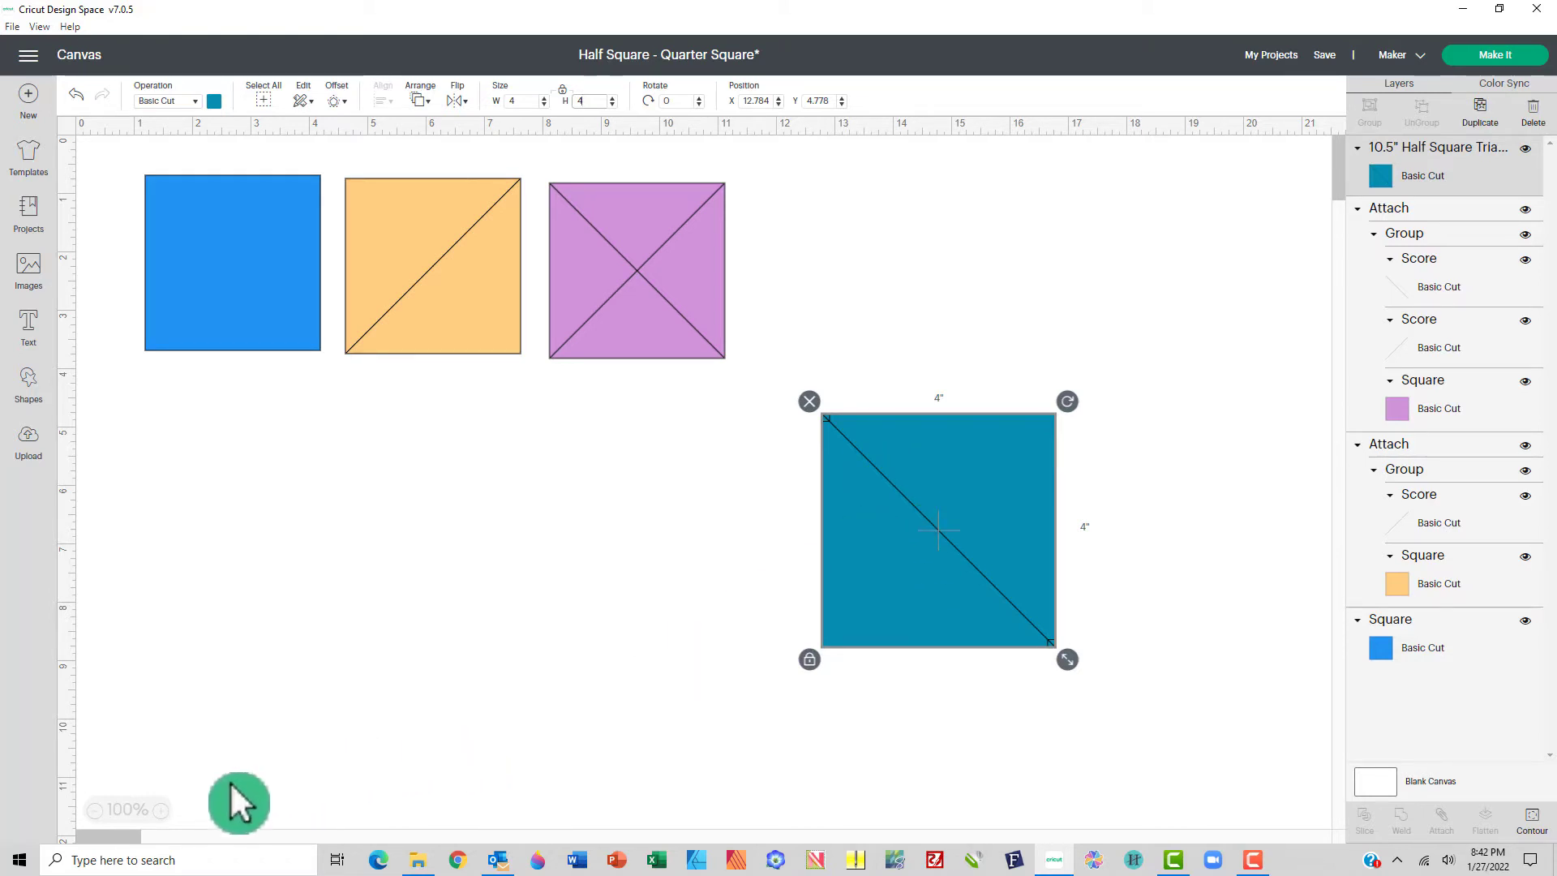
- Examine the marks at the ends of the teal square's diagonal up close
click(160, 810)
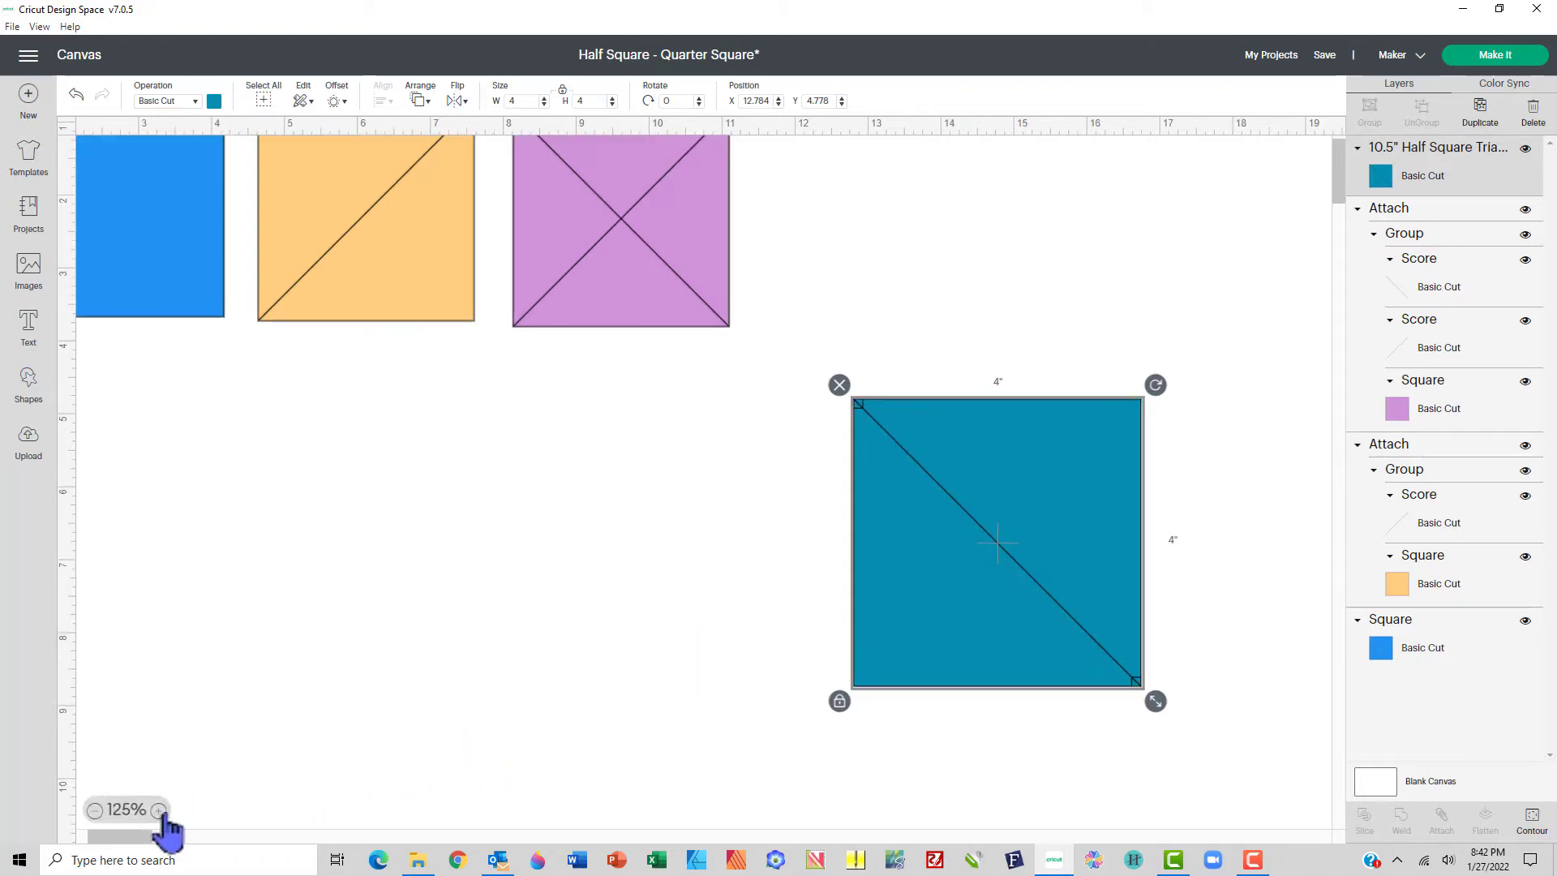
click(160, 811)
click(160, 810)
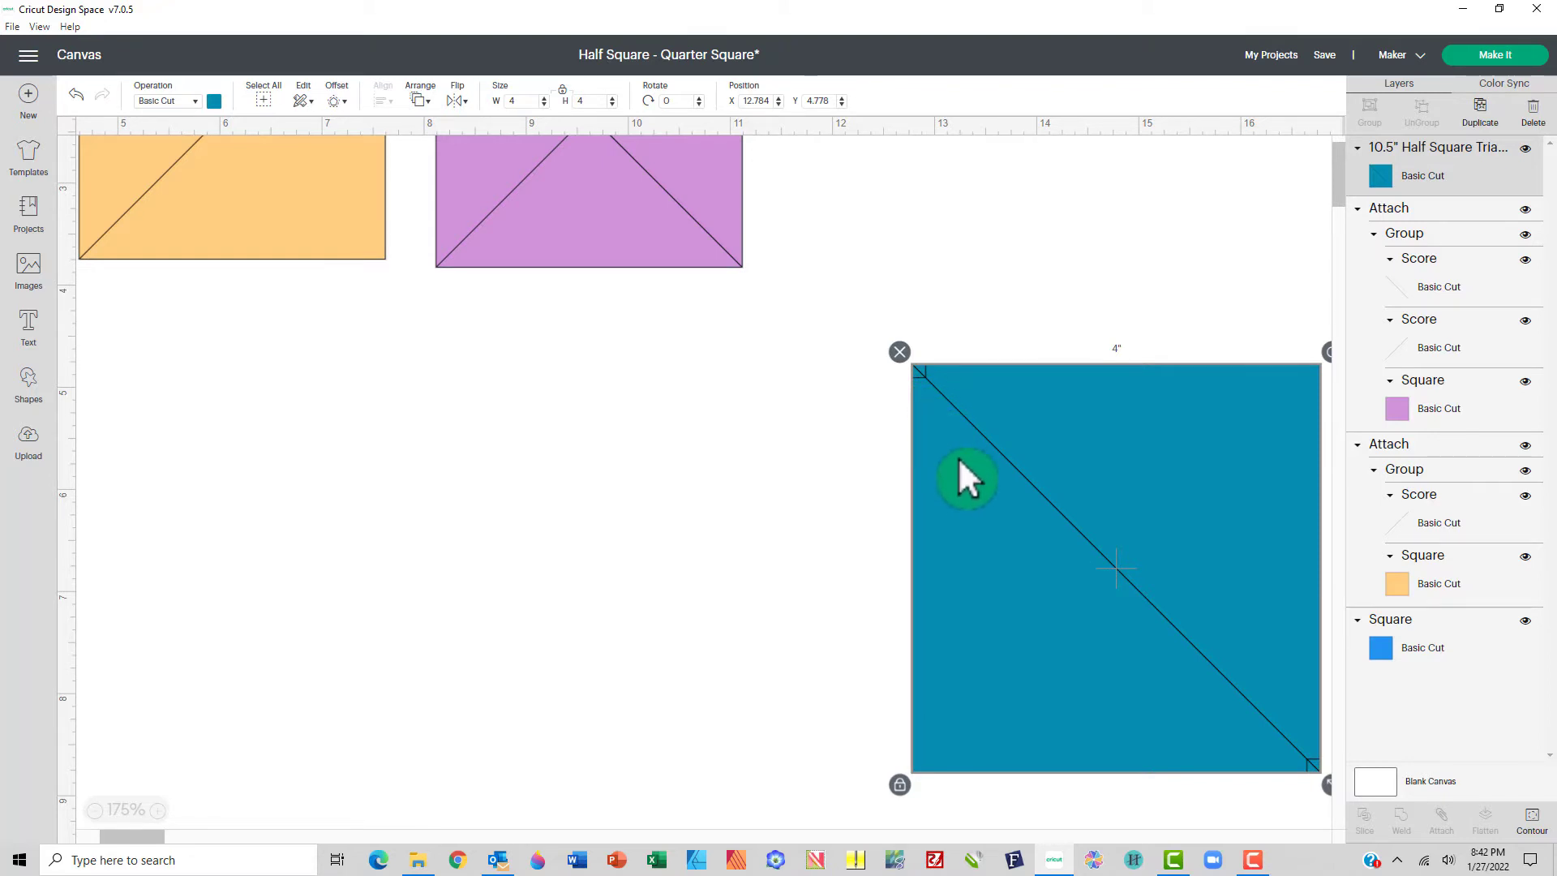
click(95, 811)
click(95, 811)
click(95, 811)
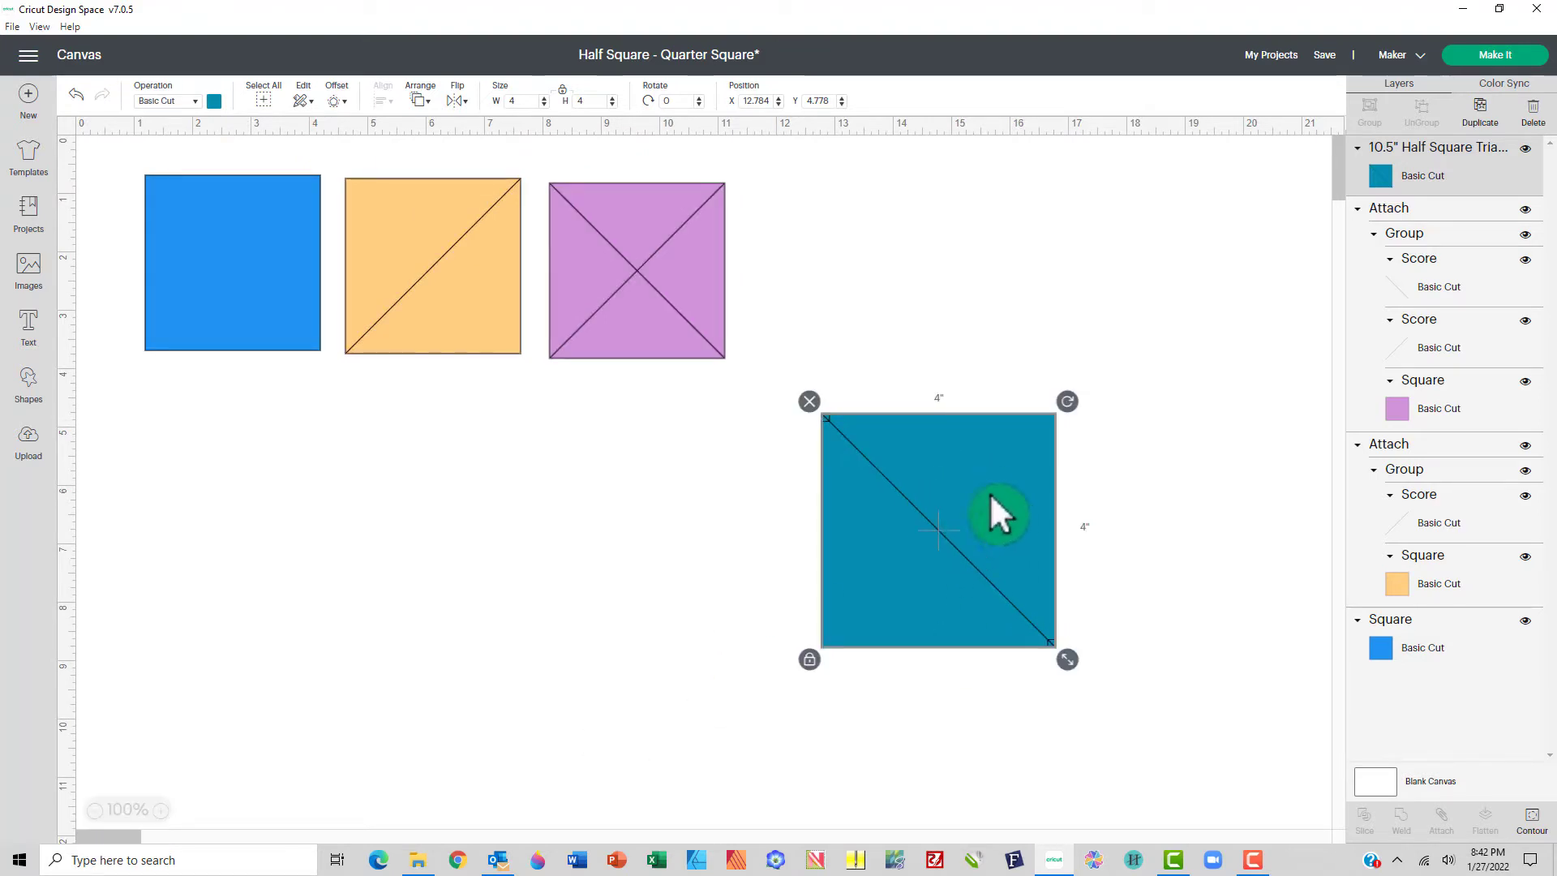
- Delete the teal half square triangle and the plain blue square, keeping the orange and purple squares
key(Delete)
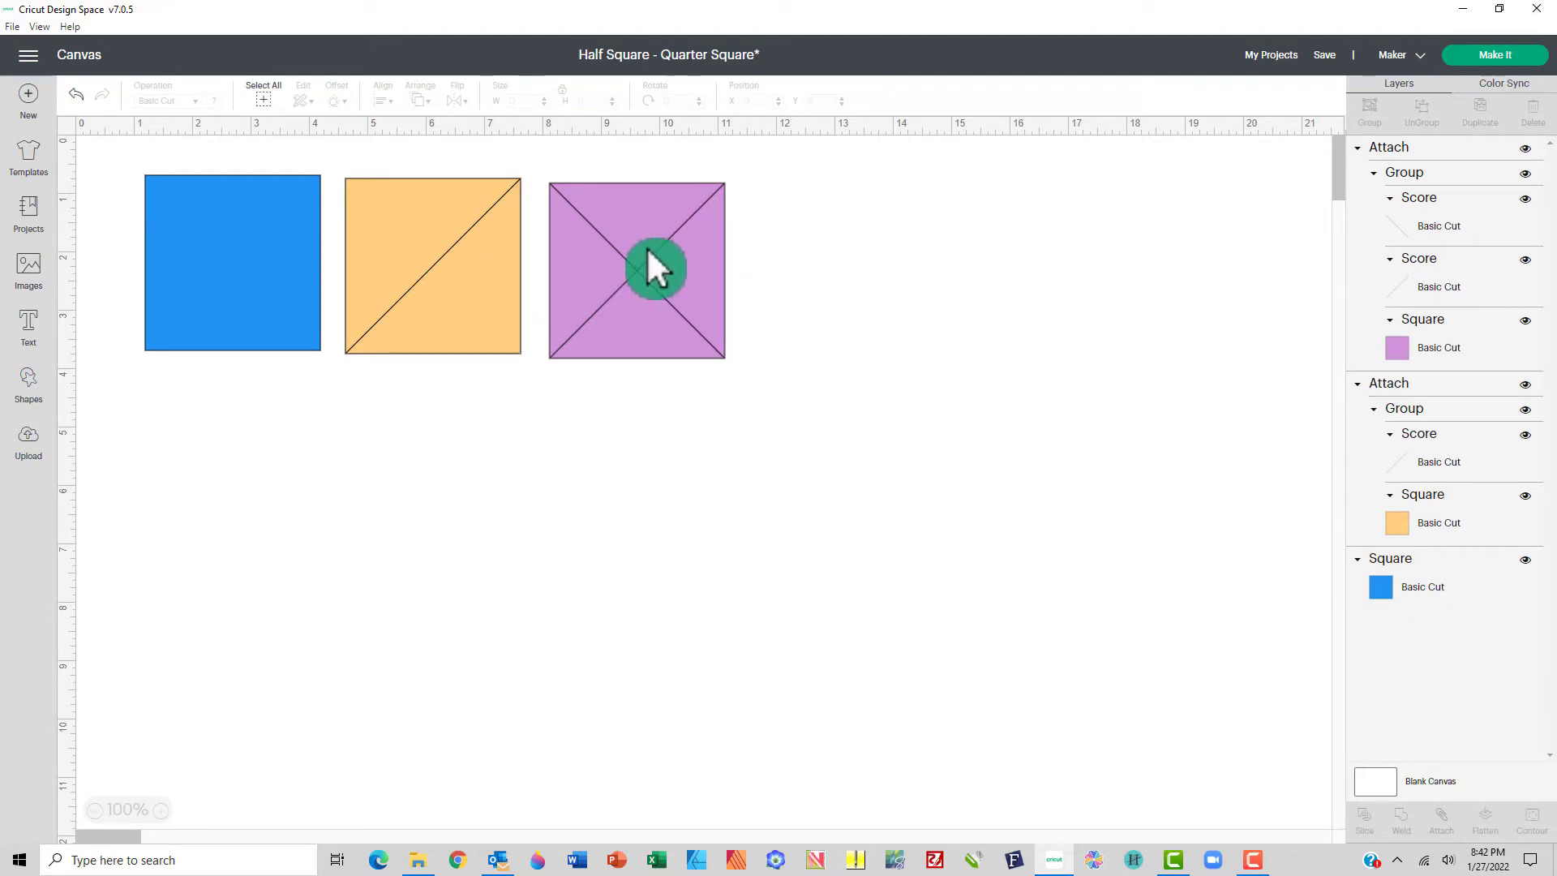
click(248, 274)
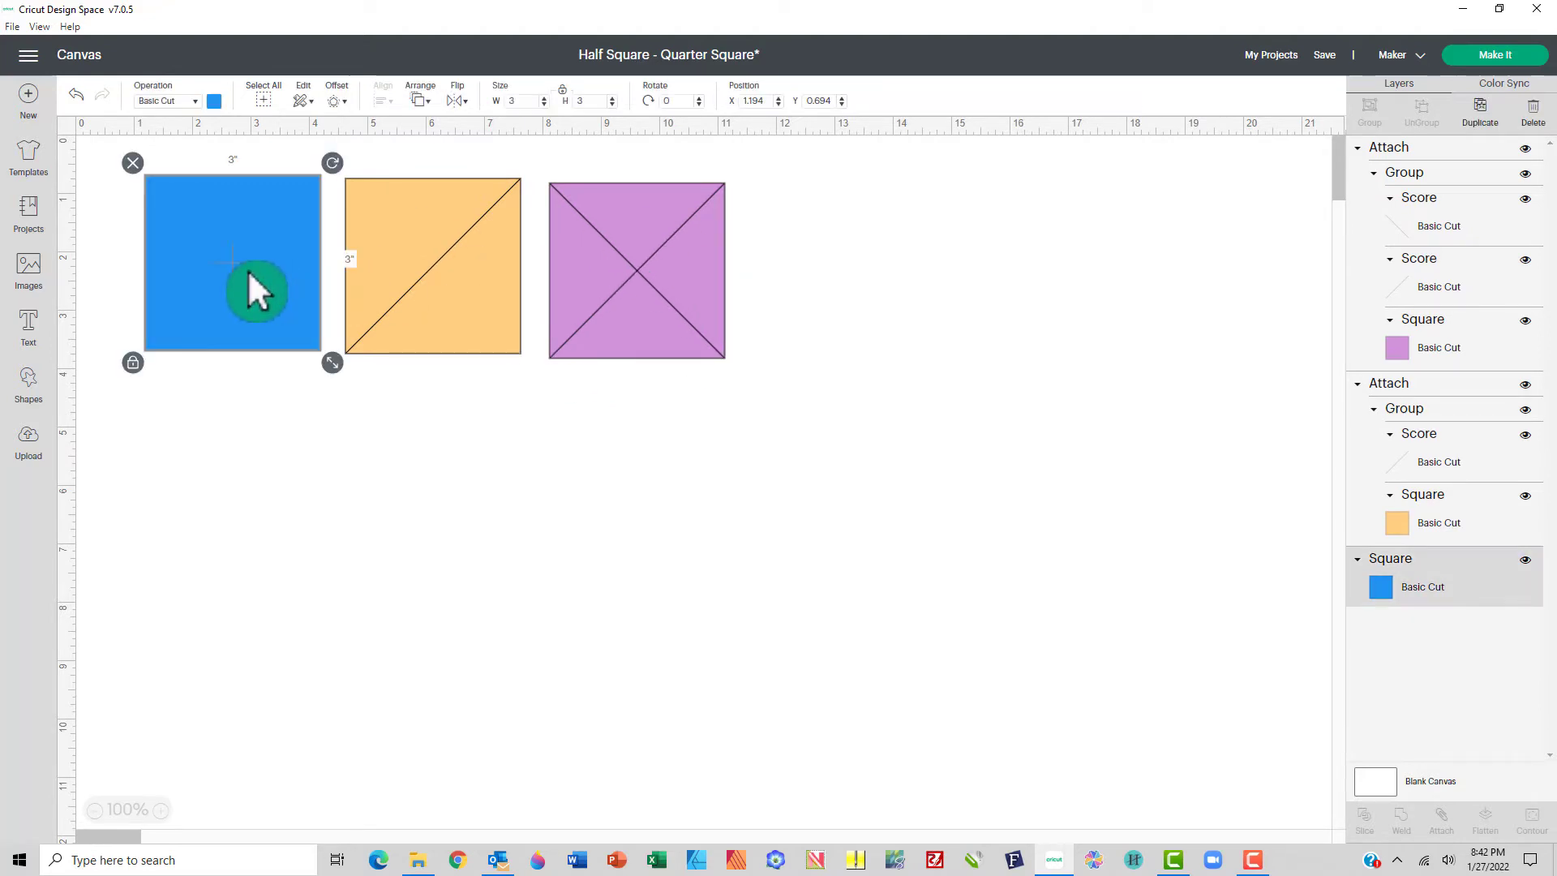
key(Delete)
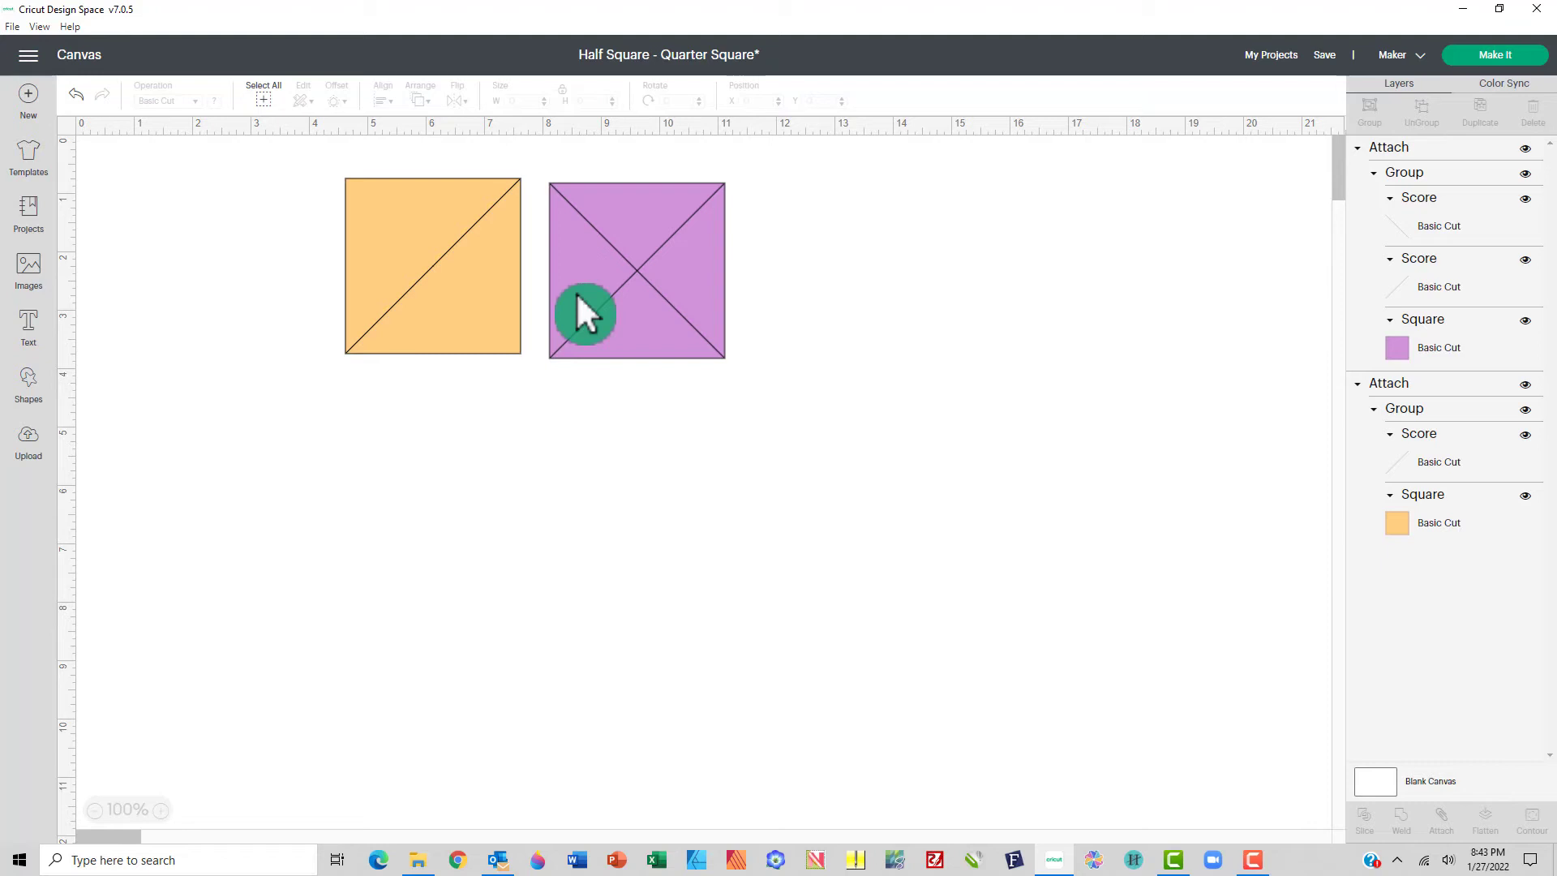
- Send the project to mat preparation and move the square with two diagonals from the purple mat onto the orange mat
click(1481, 58)
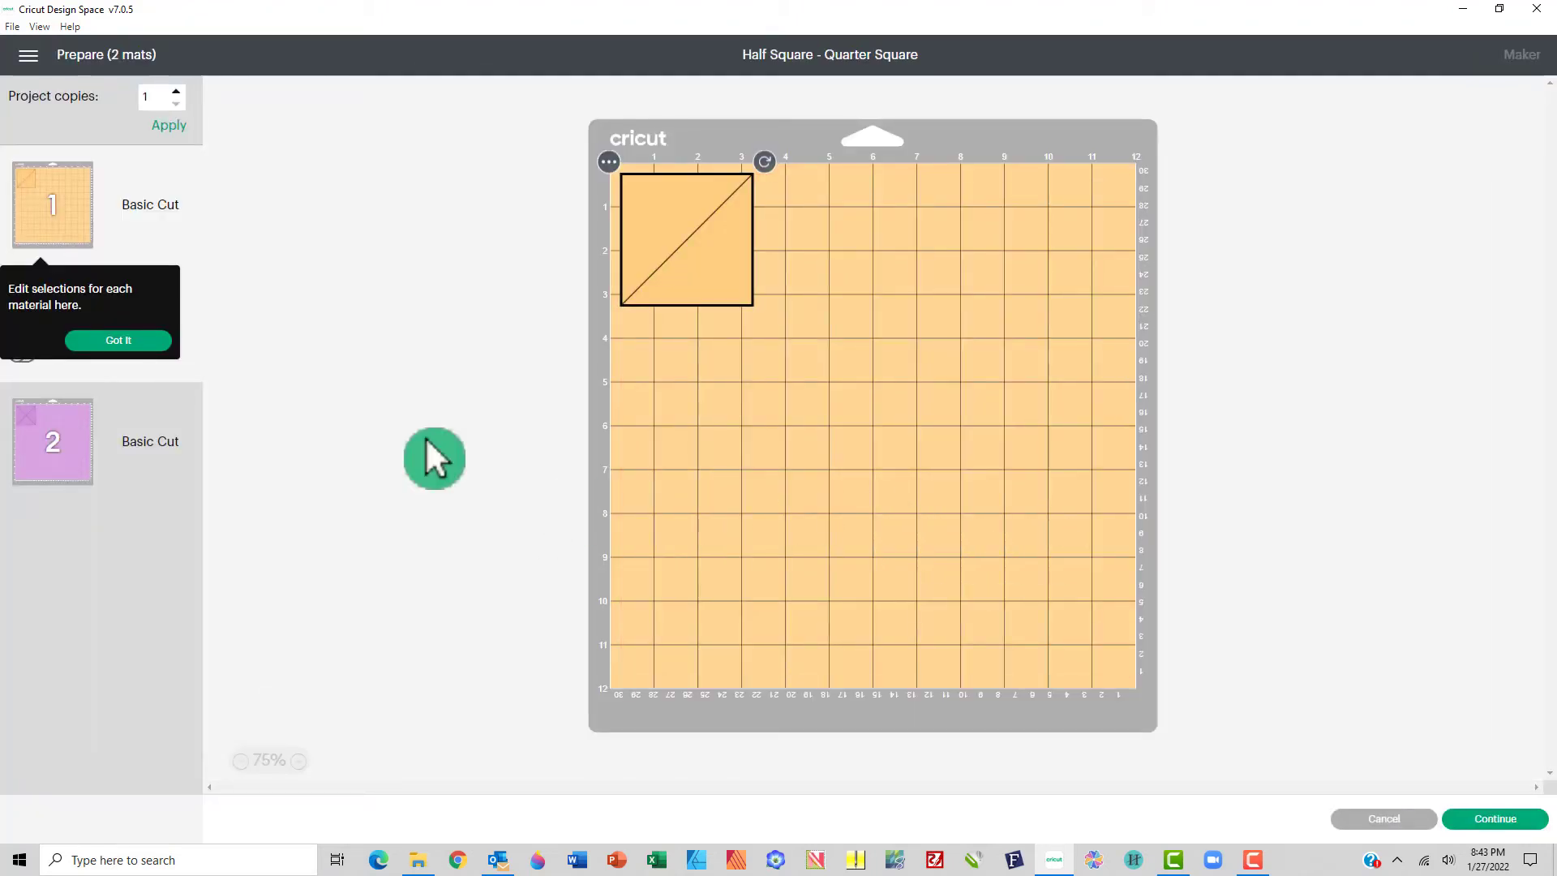
click(60, 454)
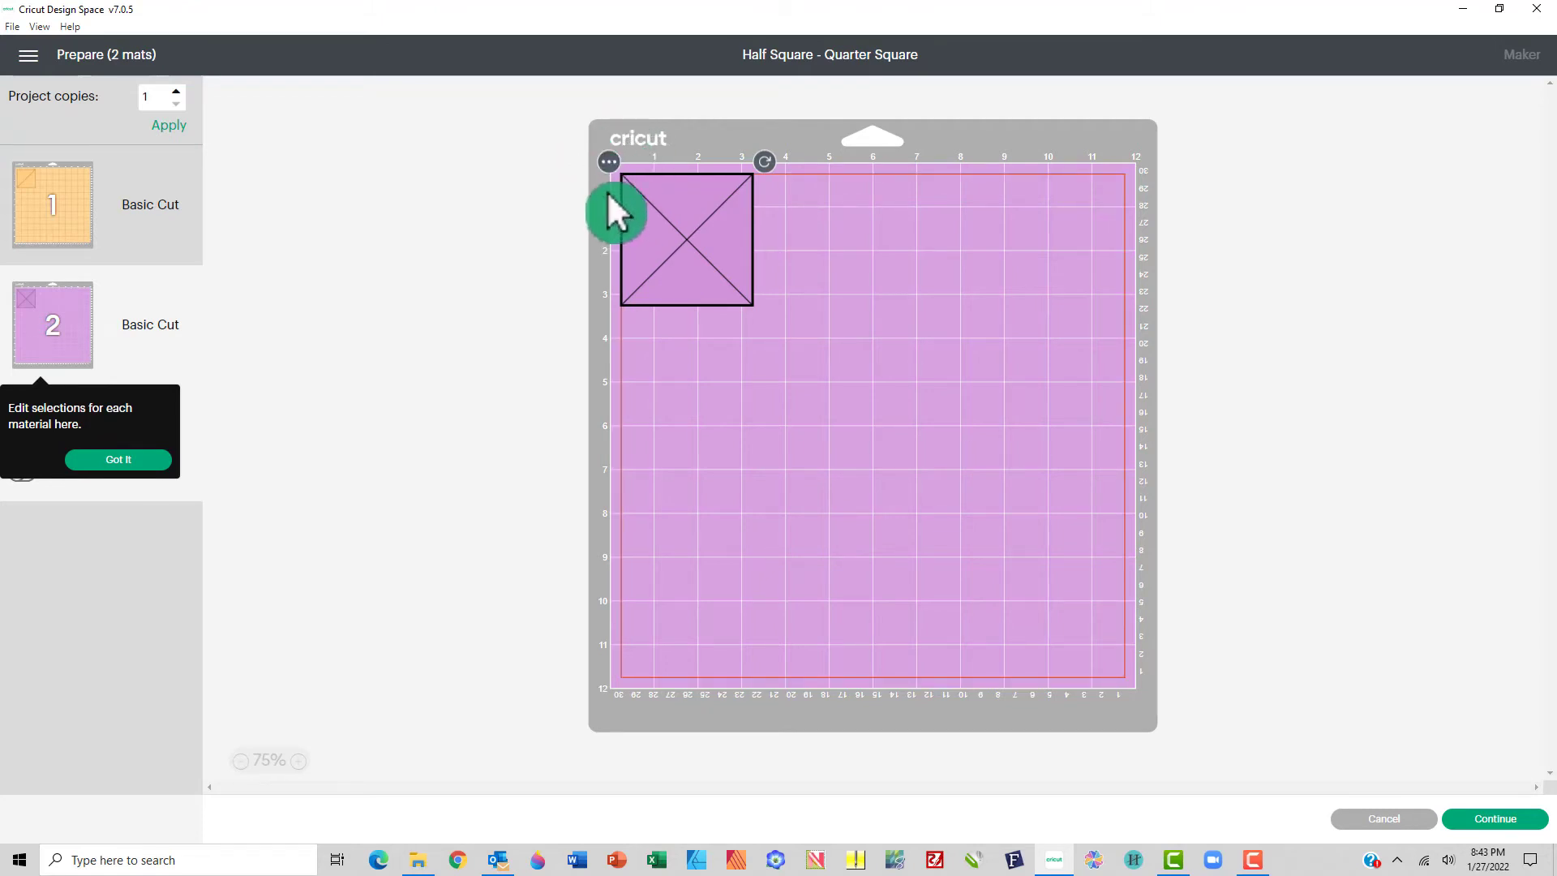
click(609, 162)
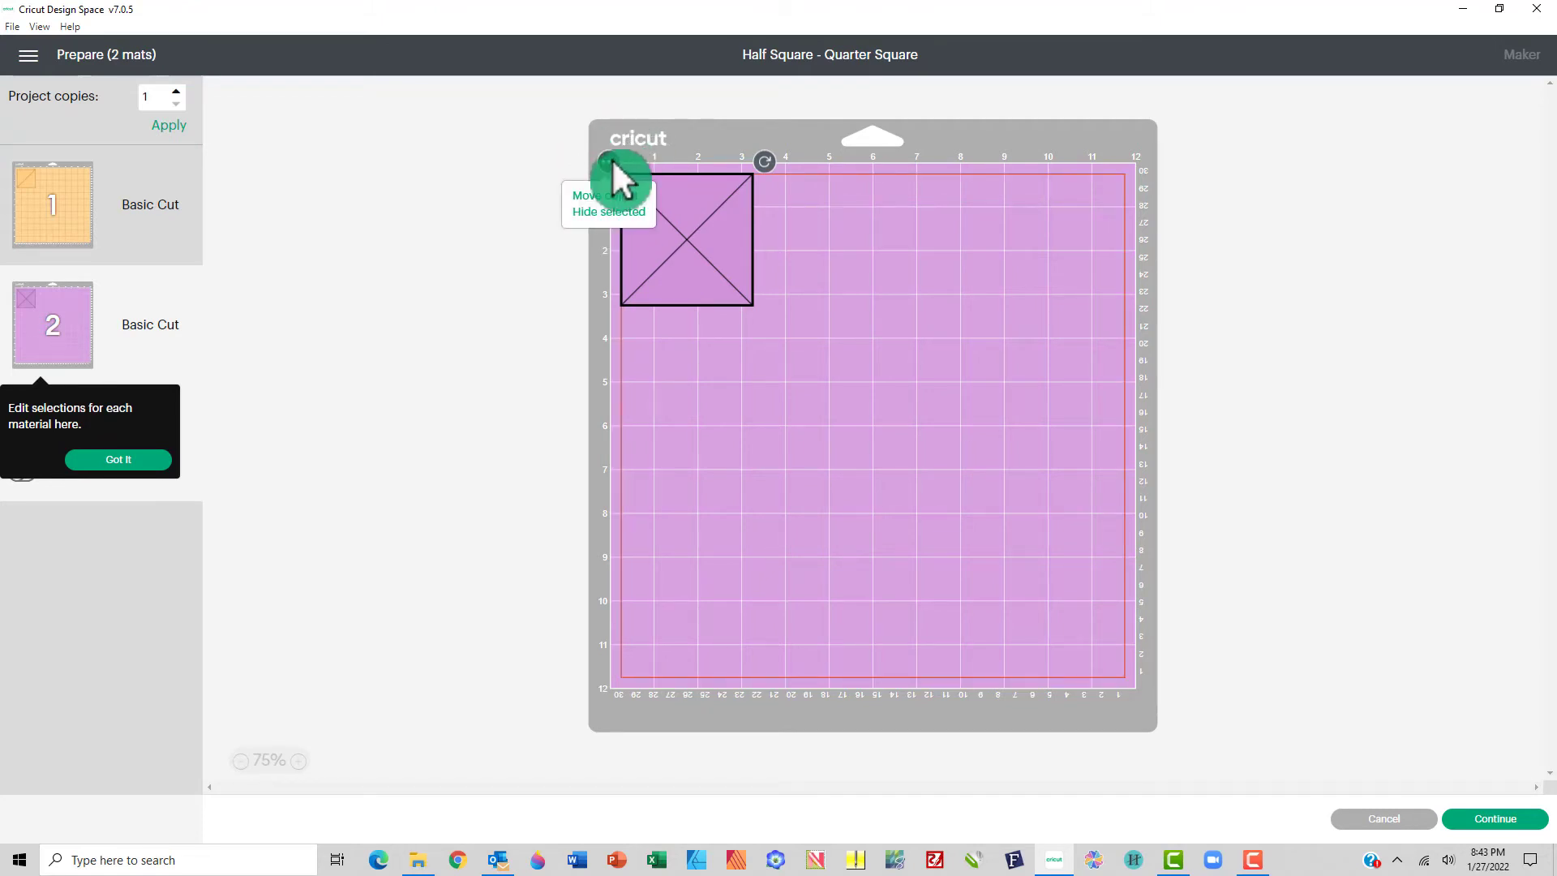
click(605, 196)
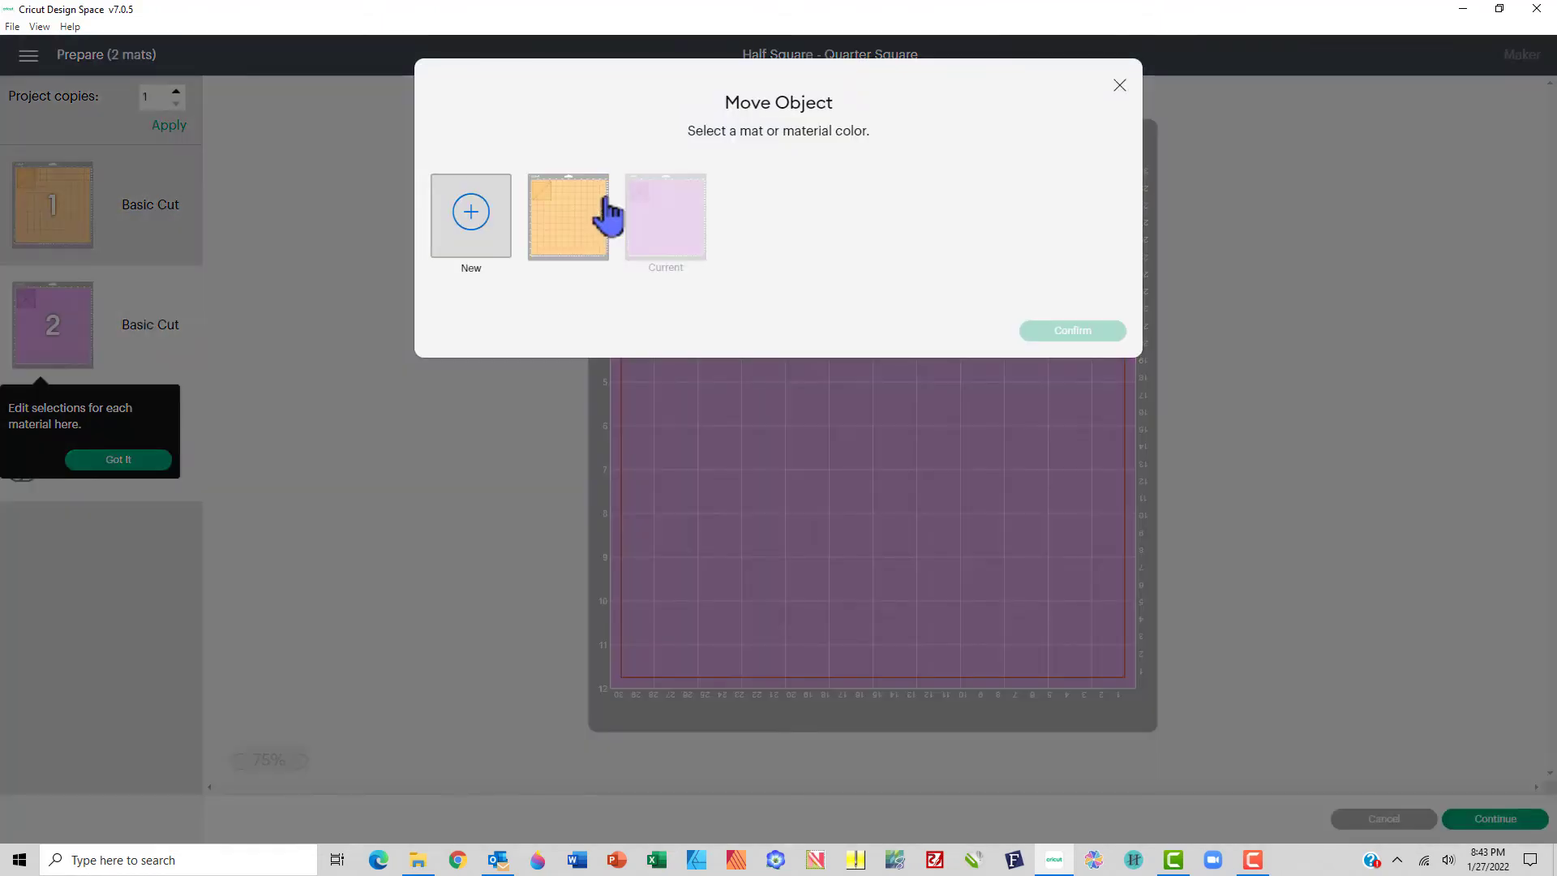
click(577, 246)
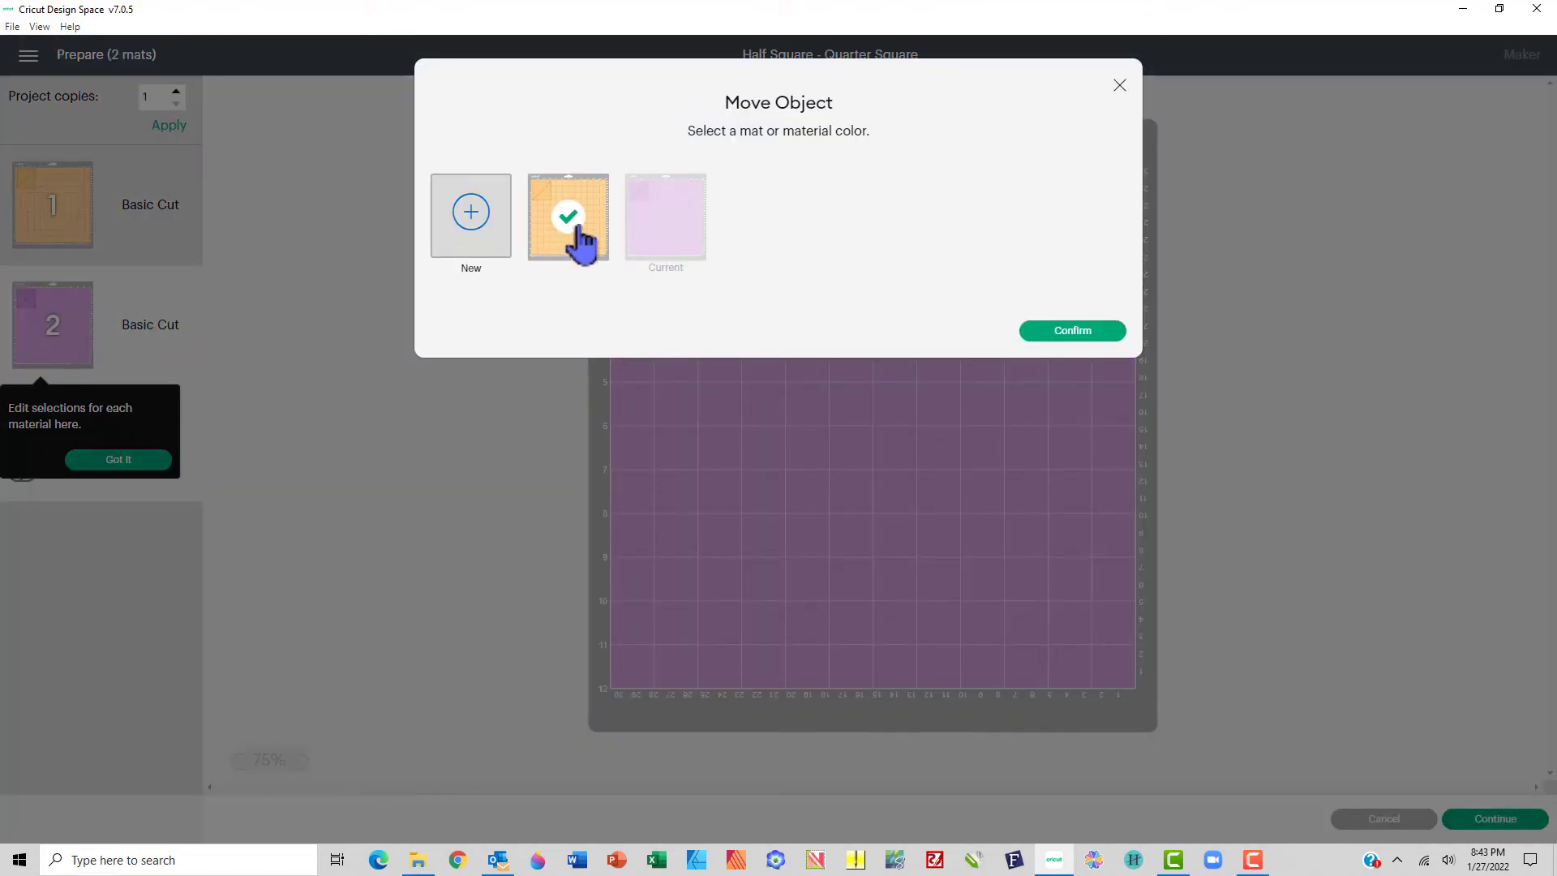
click(1089, 334)
- Arrange the squares on the orange mat about 1 inch down, the single-diagonal one about 1 inch across and the two-diagonal one about 7 inches across
click(711, 257)
drag(711, 257, 1005, 257)
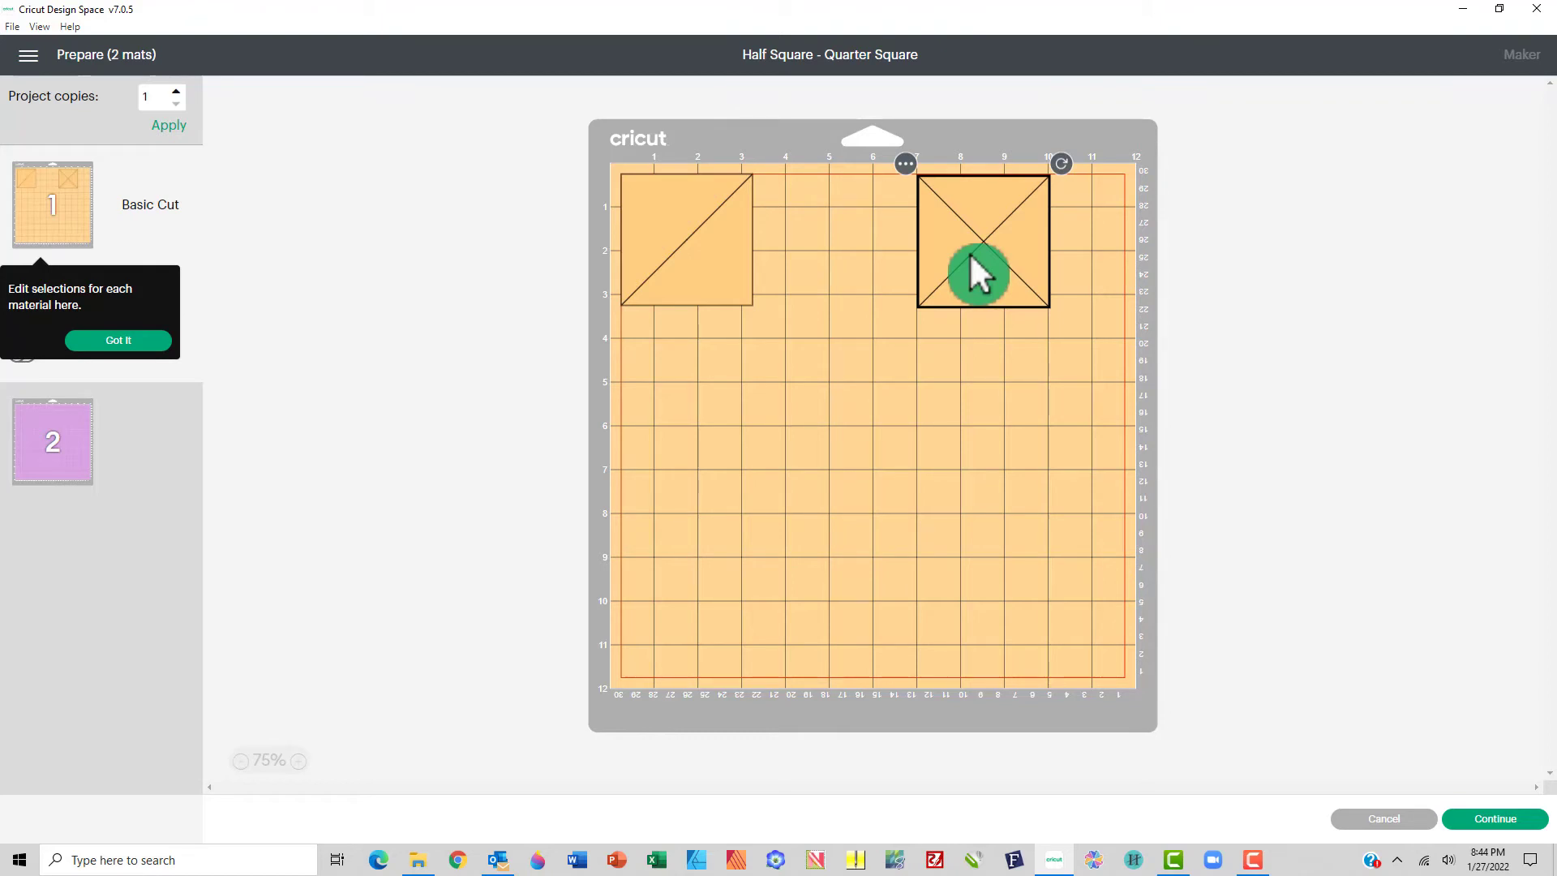
drag(684, 226, 722, 260)
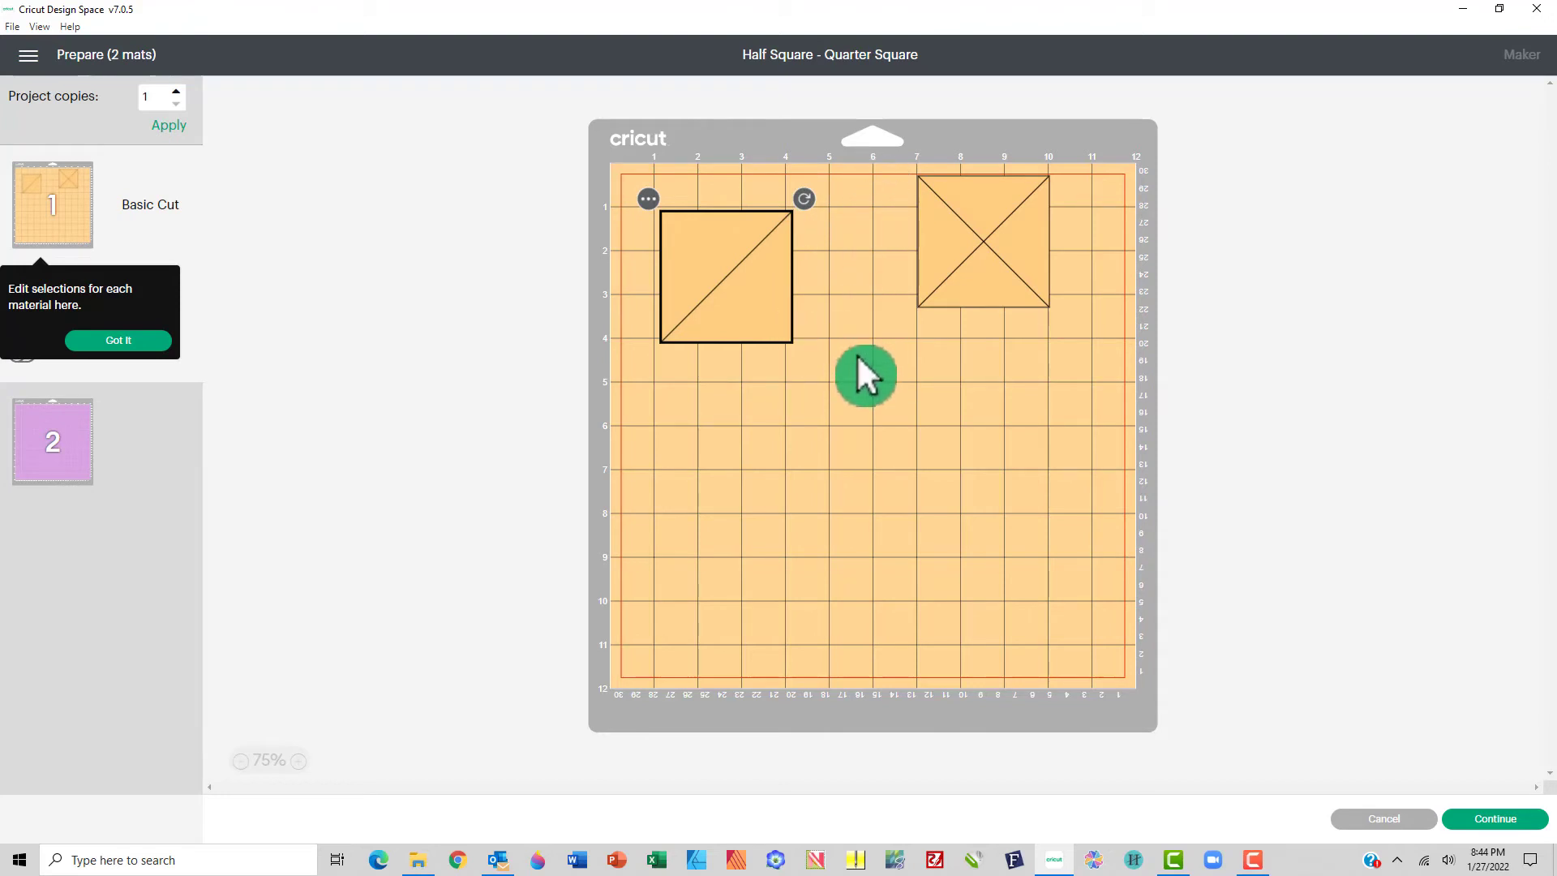
drag(967, 239, 972, 278)
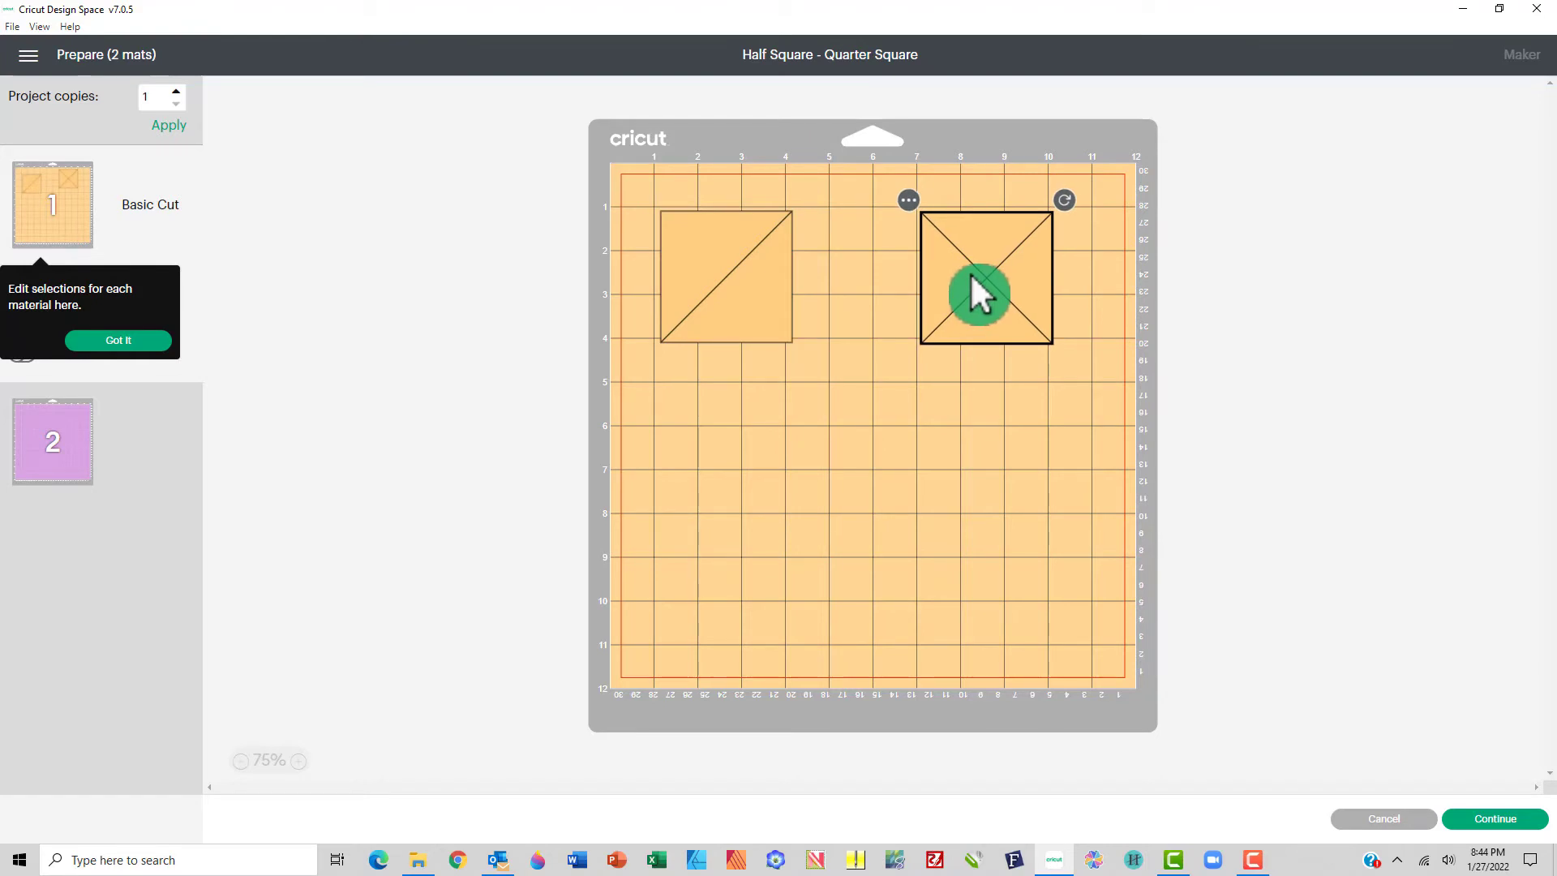
drag(972, 279, 971, 276)
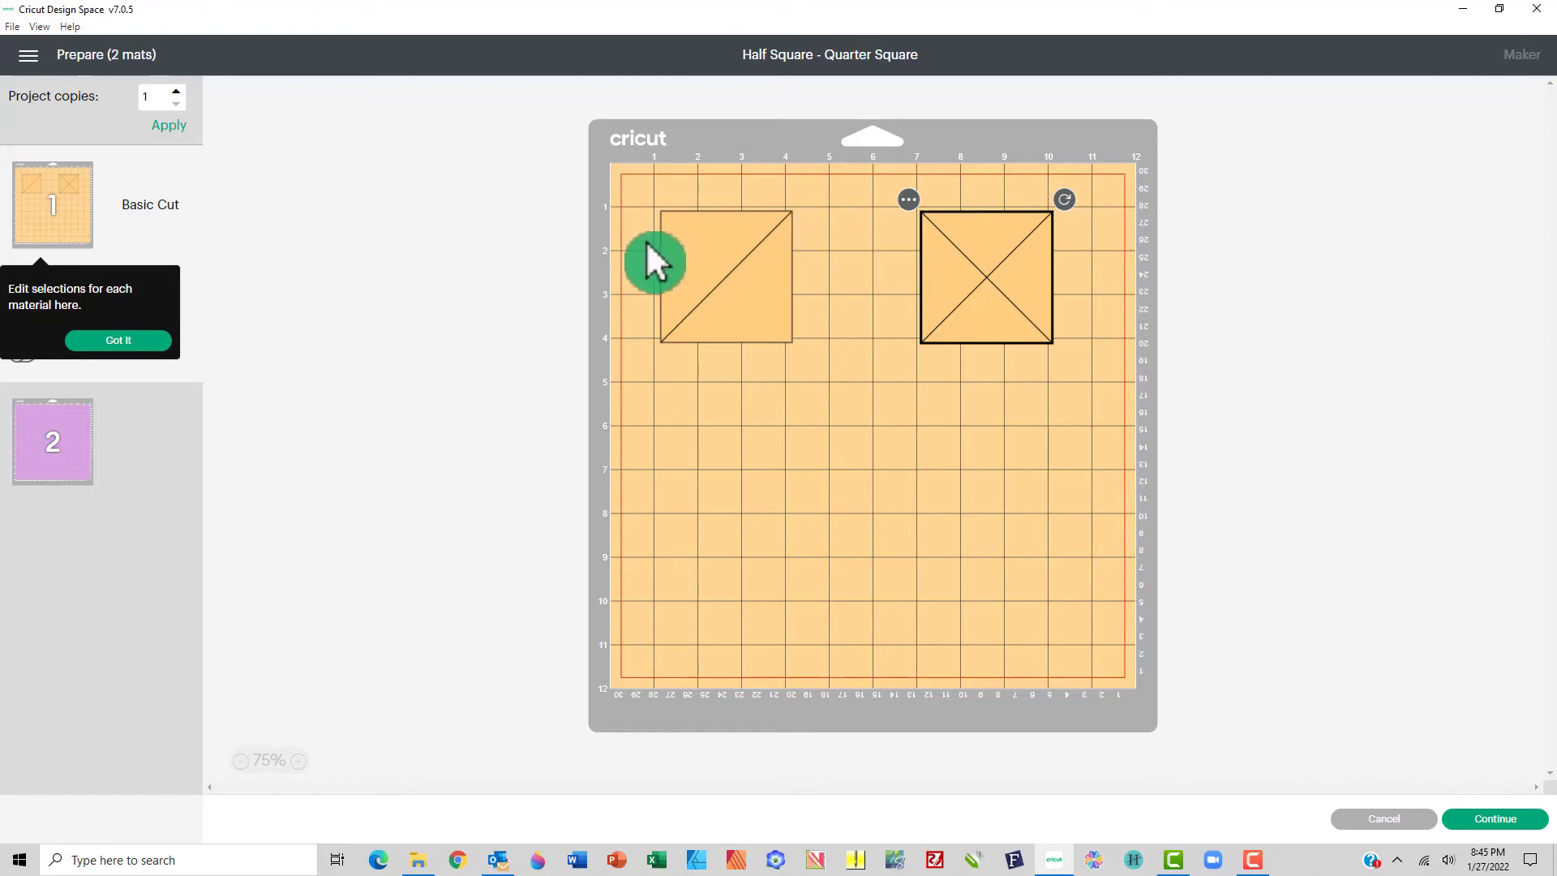
click(707, 251)
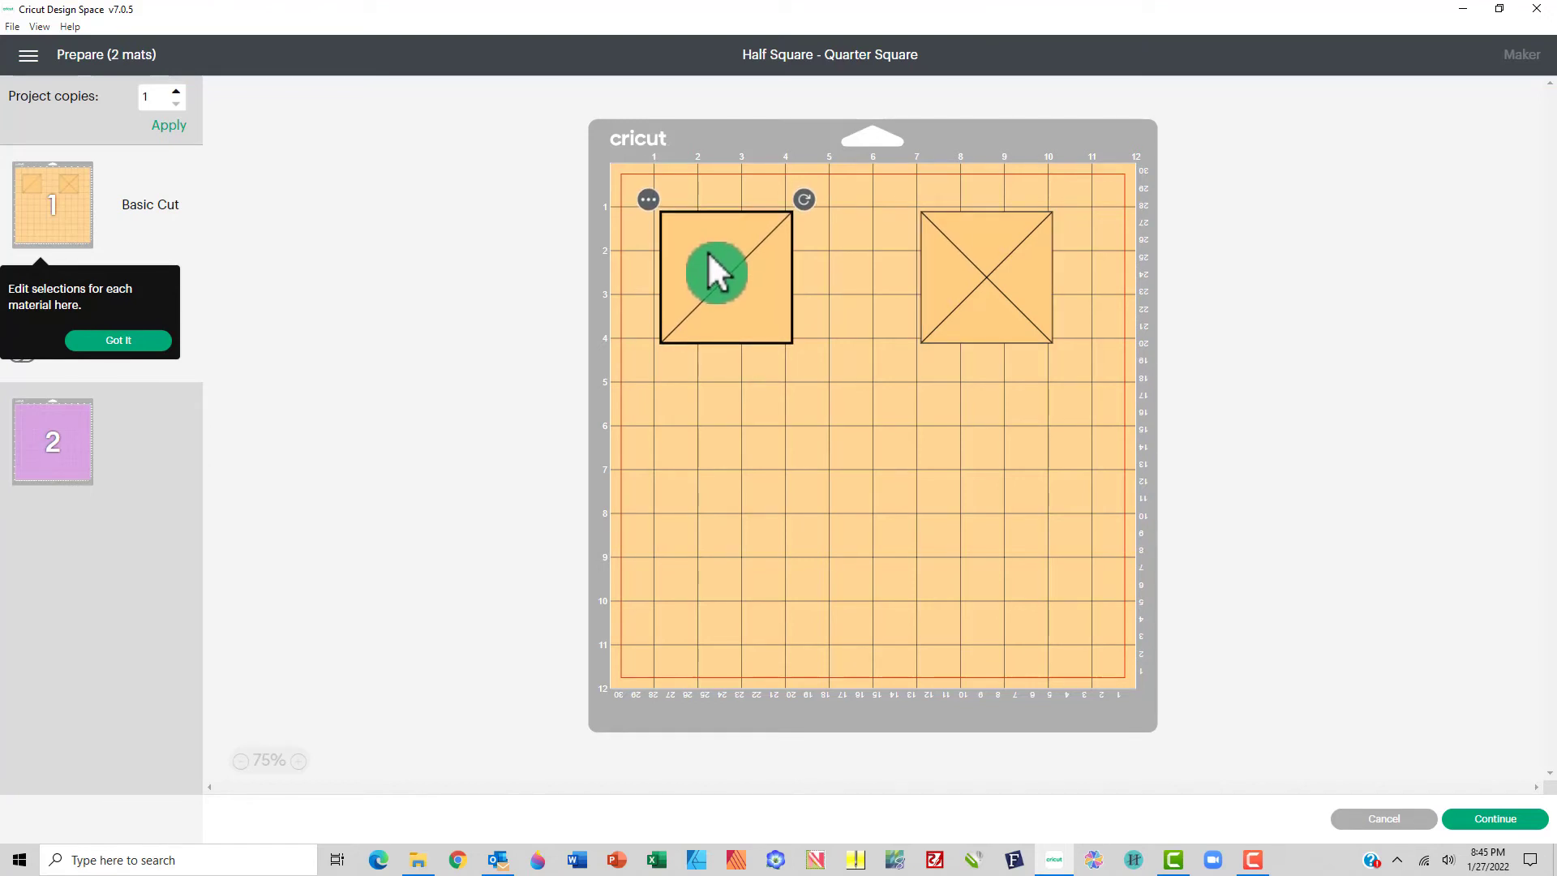
drag(707, 251, 708, 253)
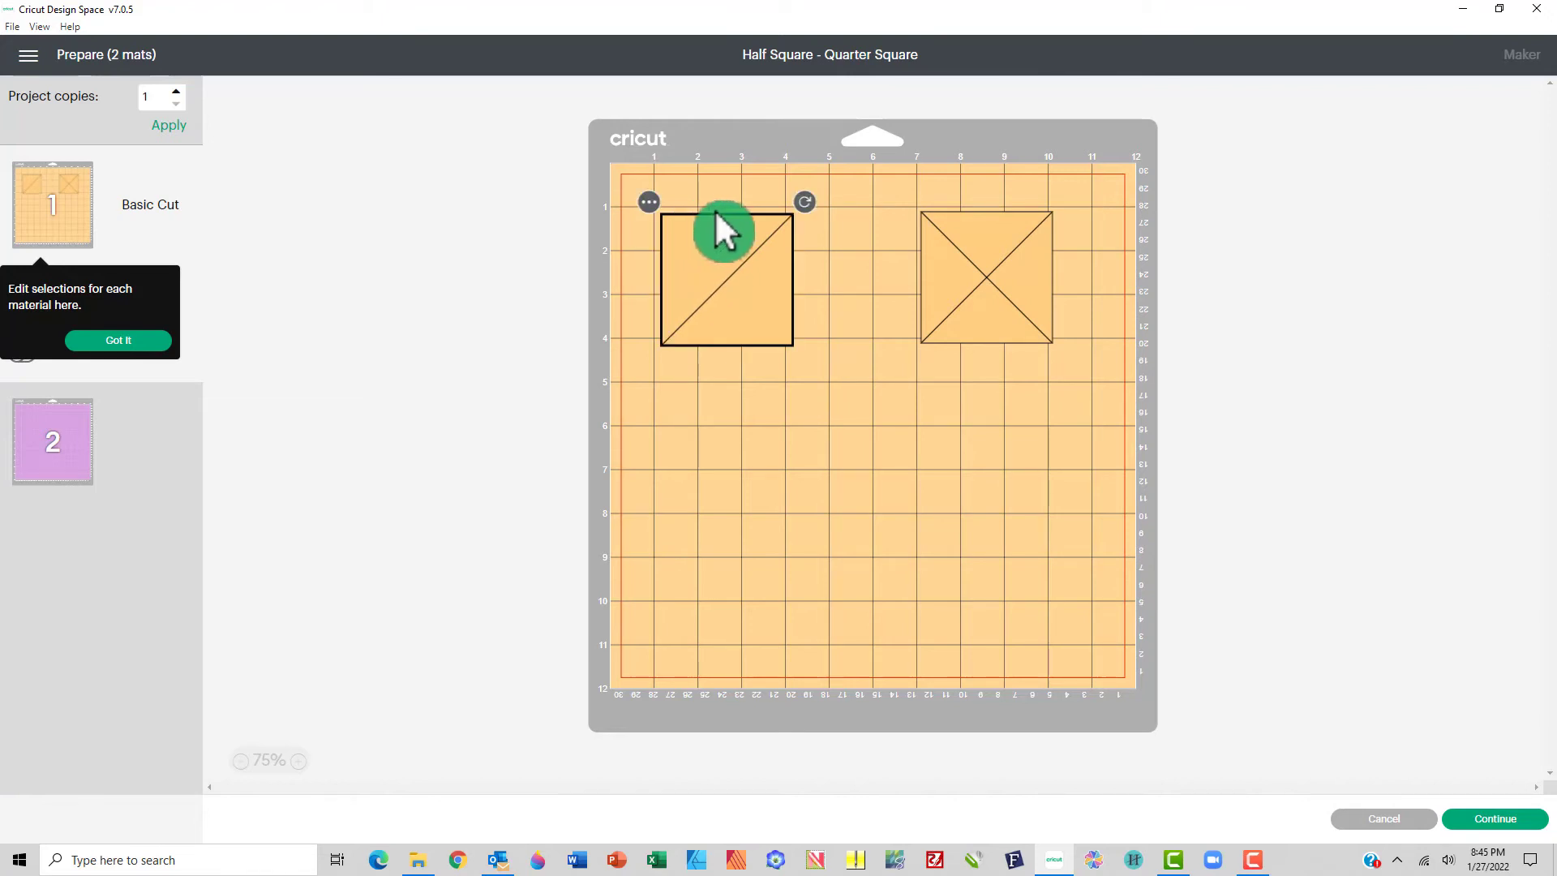